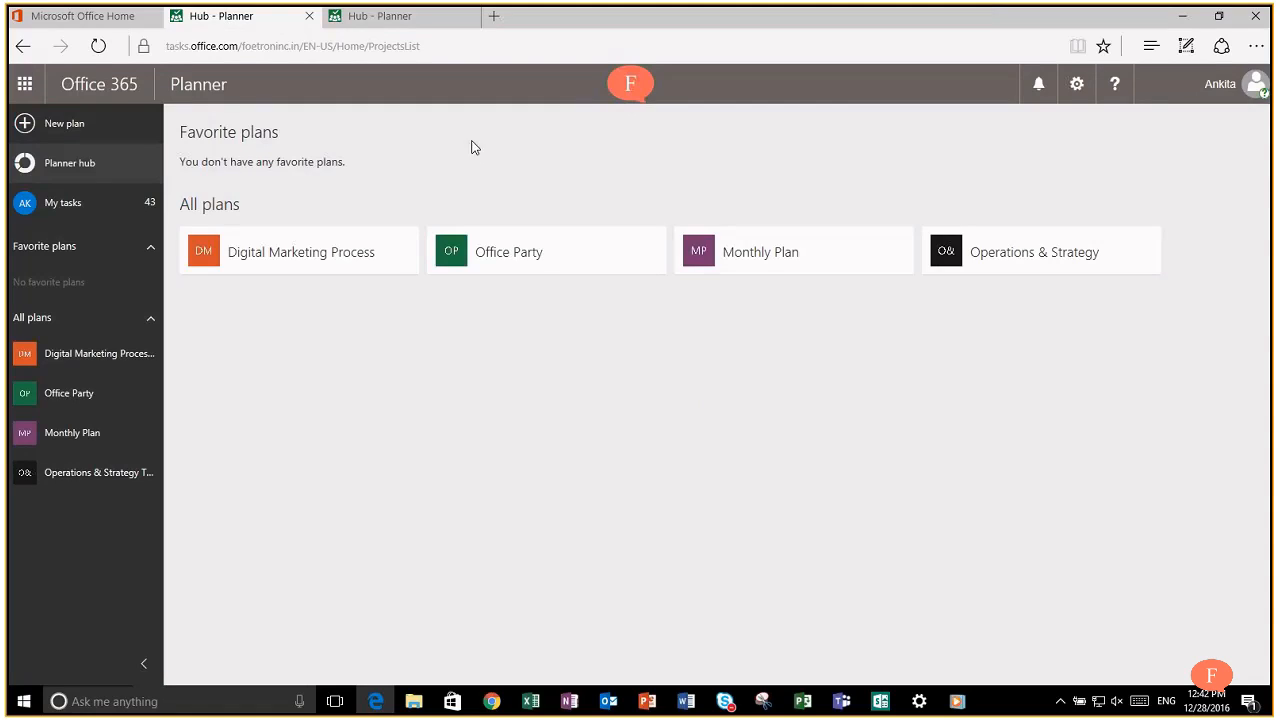
Step: Start a new plan named 'Foetron Knowledge Innovation' and make it private
mouse_move(654, 261)
mouse_move(346, 282)
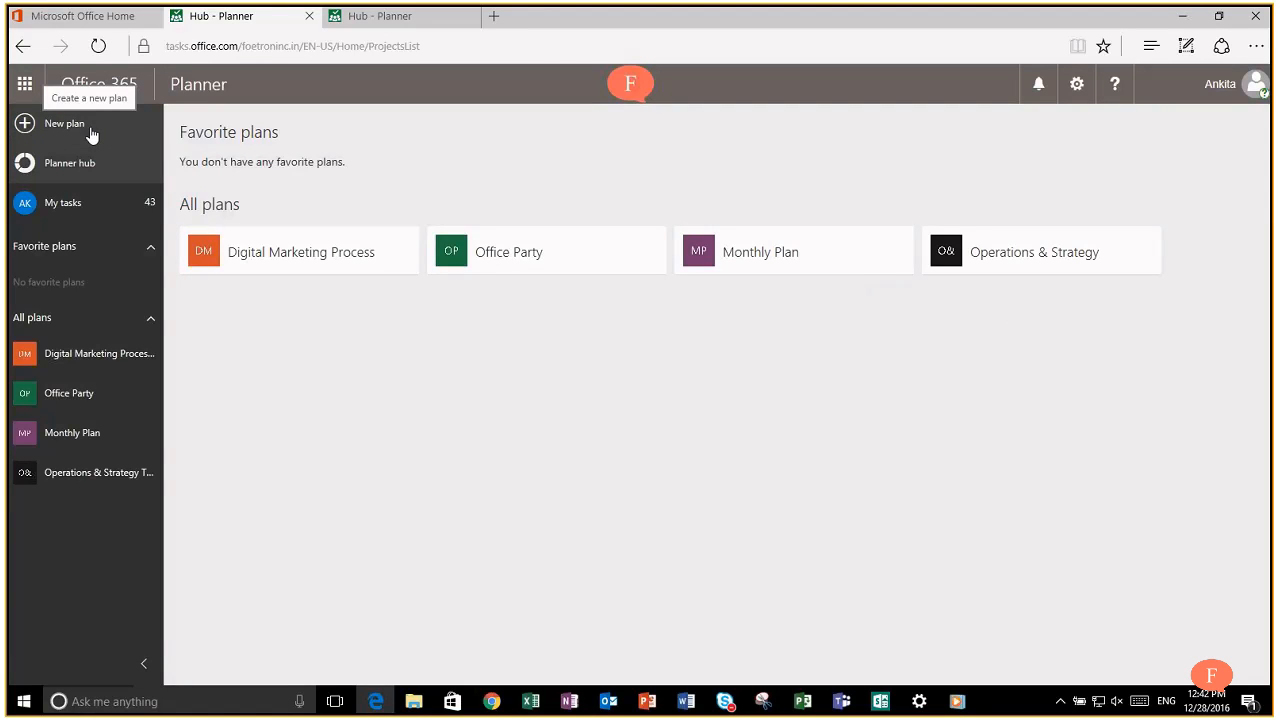
click(90, 130)
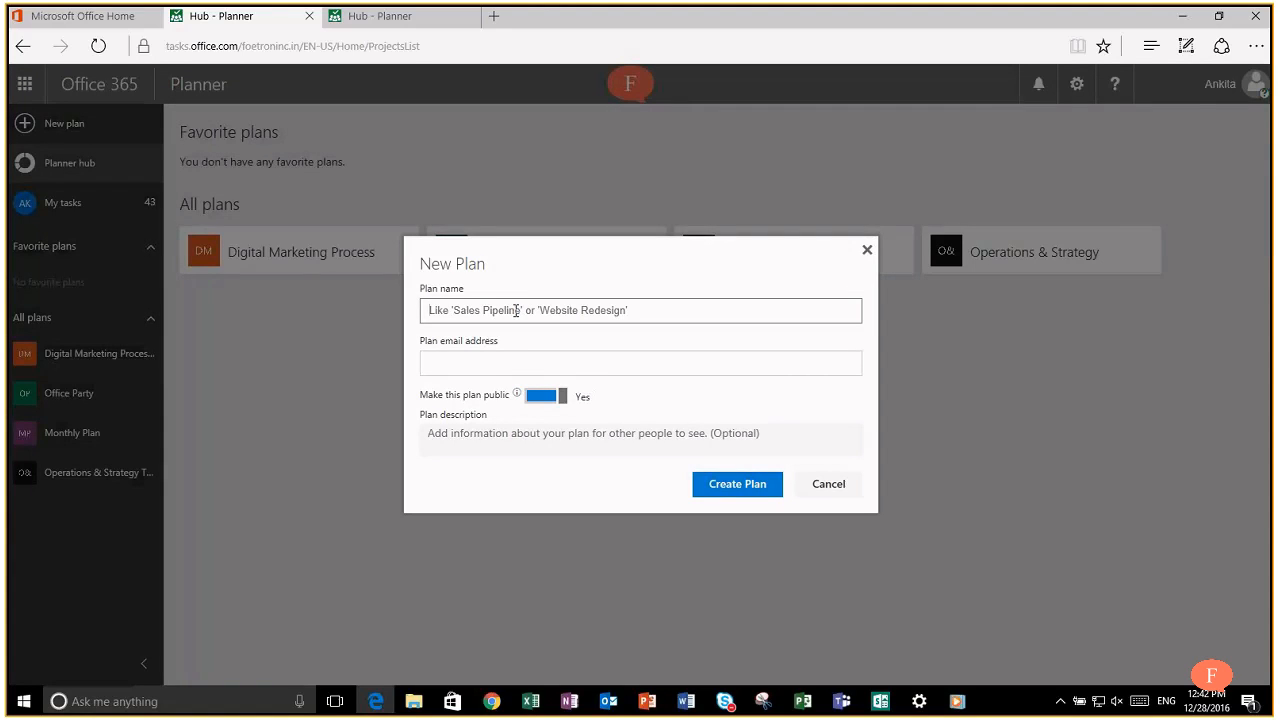
text(Fo)
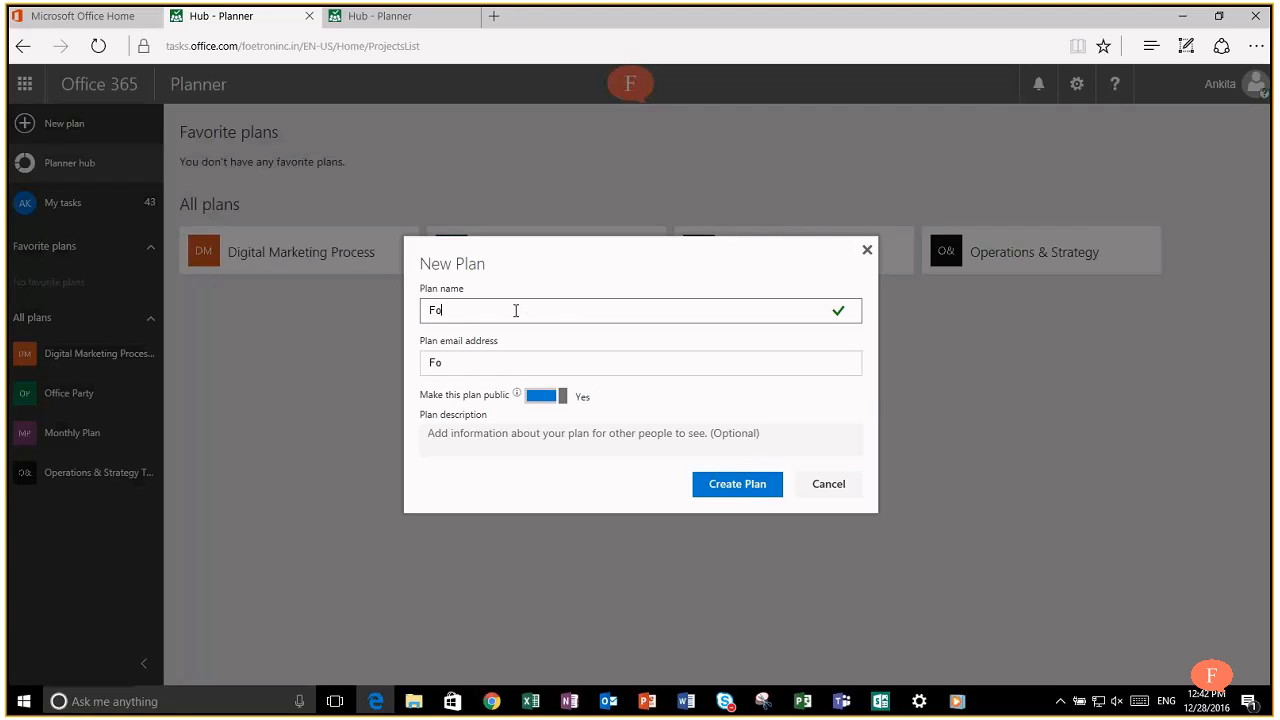
text(etron Knowledg)
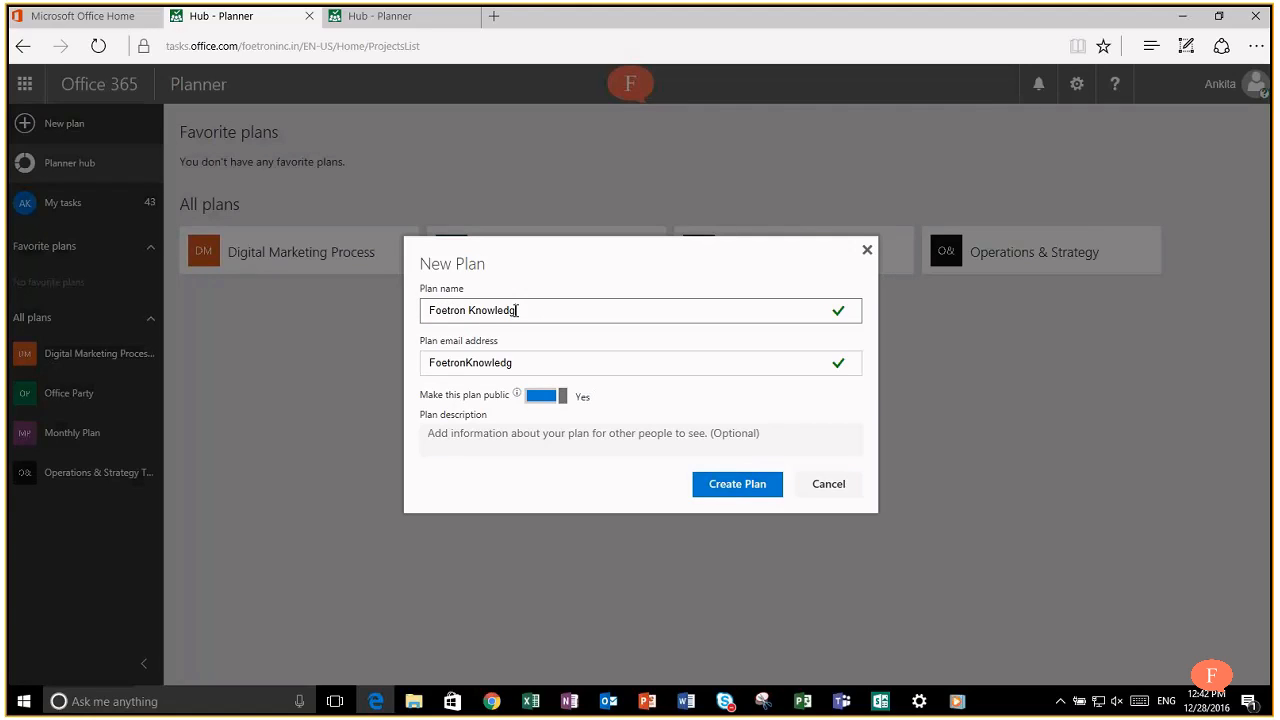
text(e lnnovation)
click(540, 397)
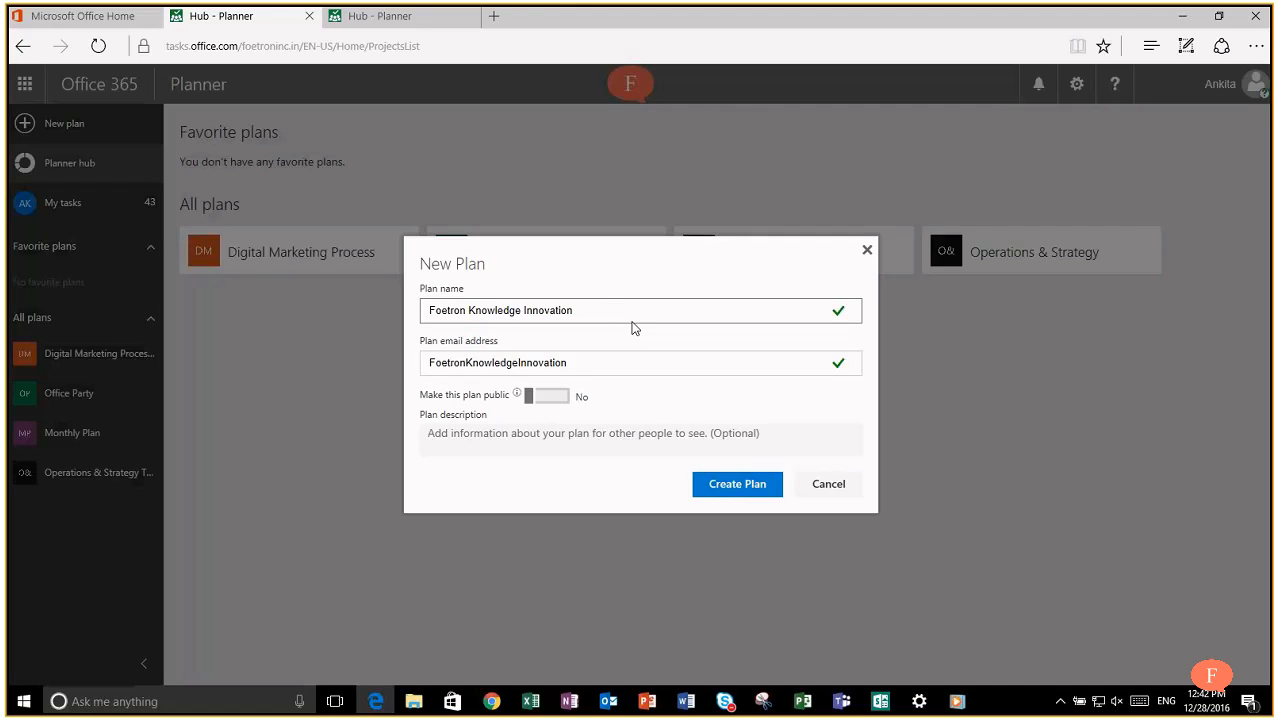
Step: Describe the plan as skill development and knowledge sharing leading to innovation for Foetron, then create it
click(557, 440)
text(Ideat)
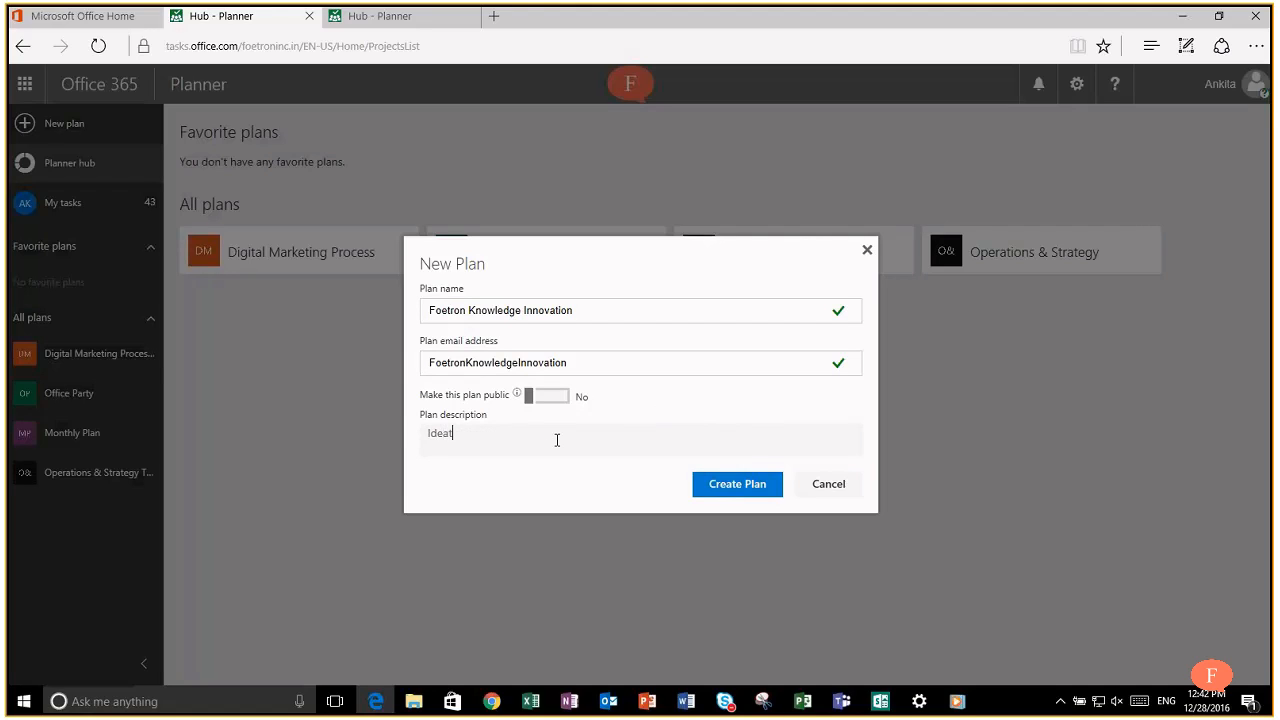
text(ing, planning and executing skill developement)
key(BackSpace)
key(BackSpace)
key(BackSpace)
text(ent and)
key(BackSpace)
key(BackSpace)
key(BackSpace)
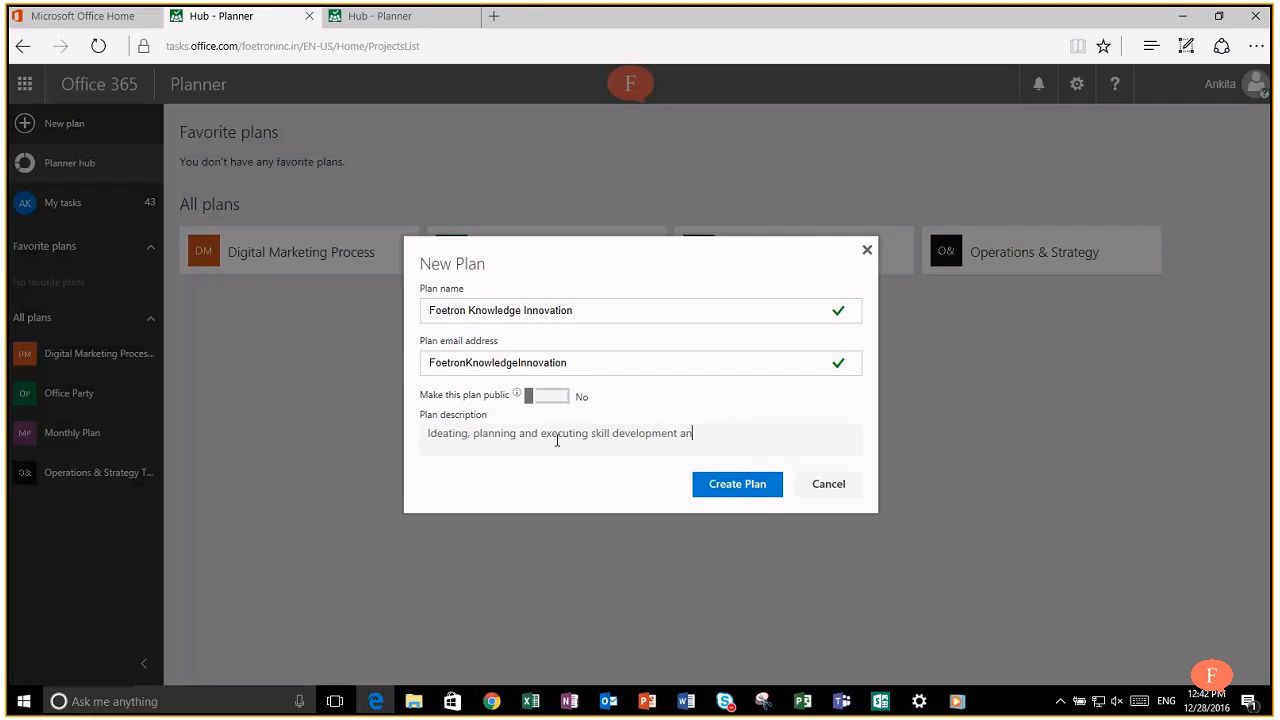
text(as well as knowledge sharing activitu)
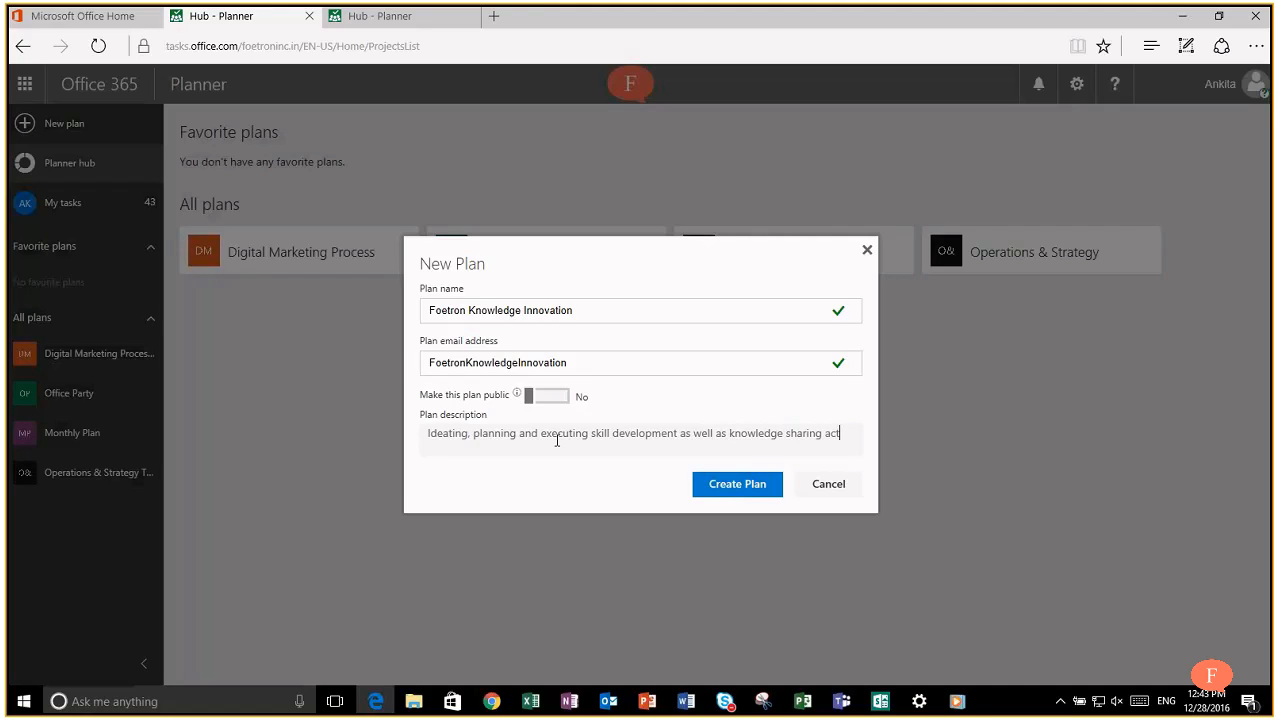
key(BackSpace)
text(ies leading to innovation and growth for Fpe)
key(BackSpace)
key(BackSpace)
text(oetron)
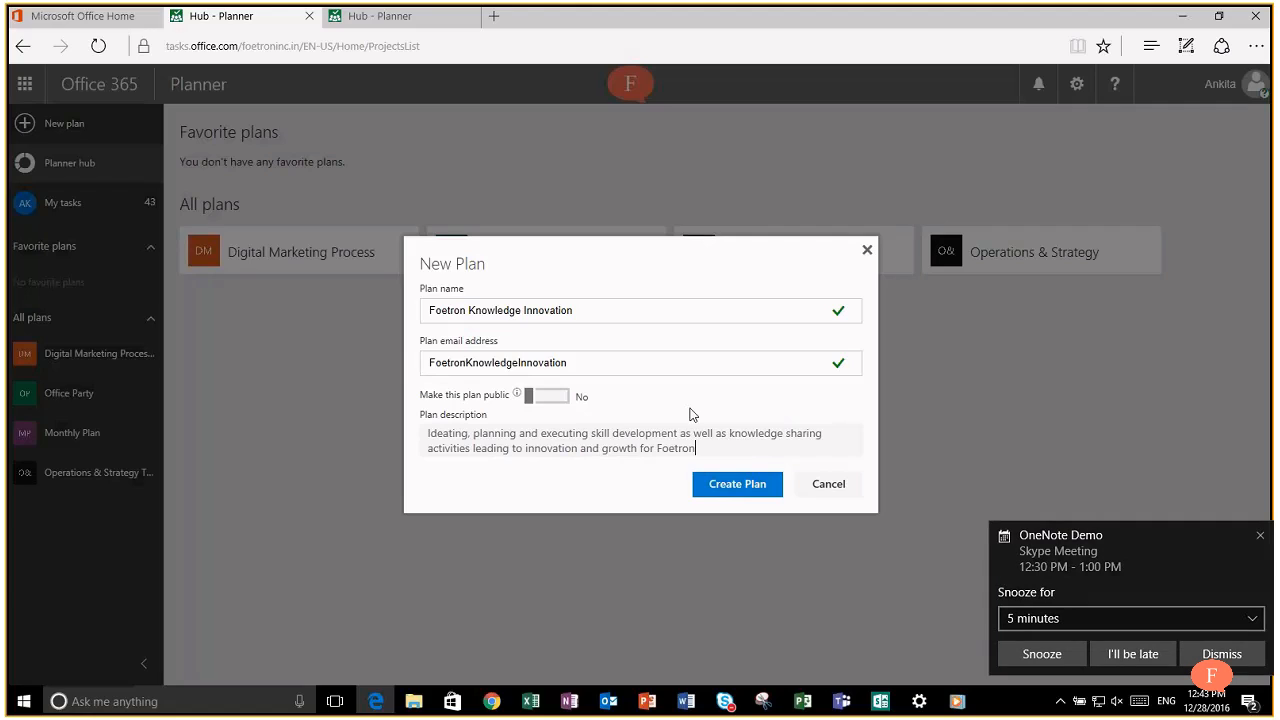
text(.)
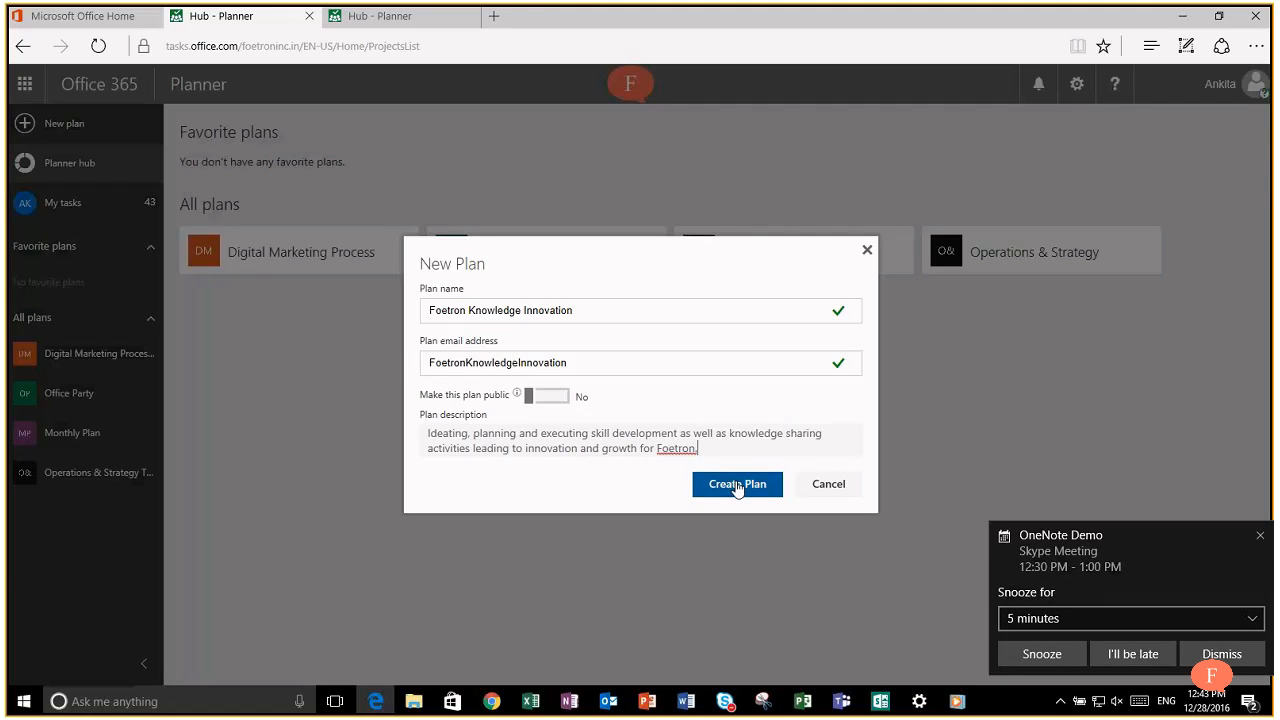
click(737, 485)
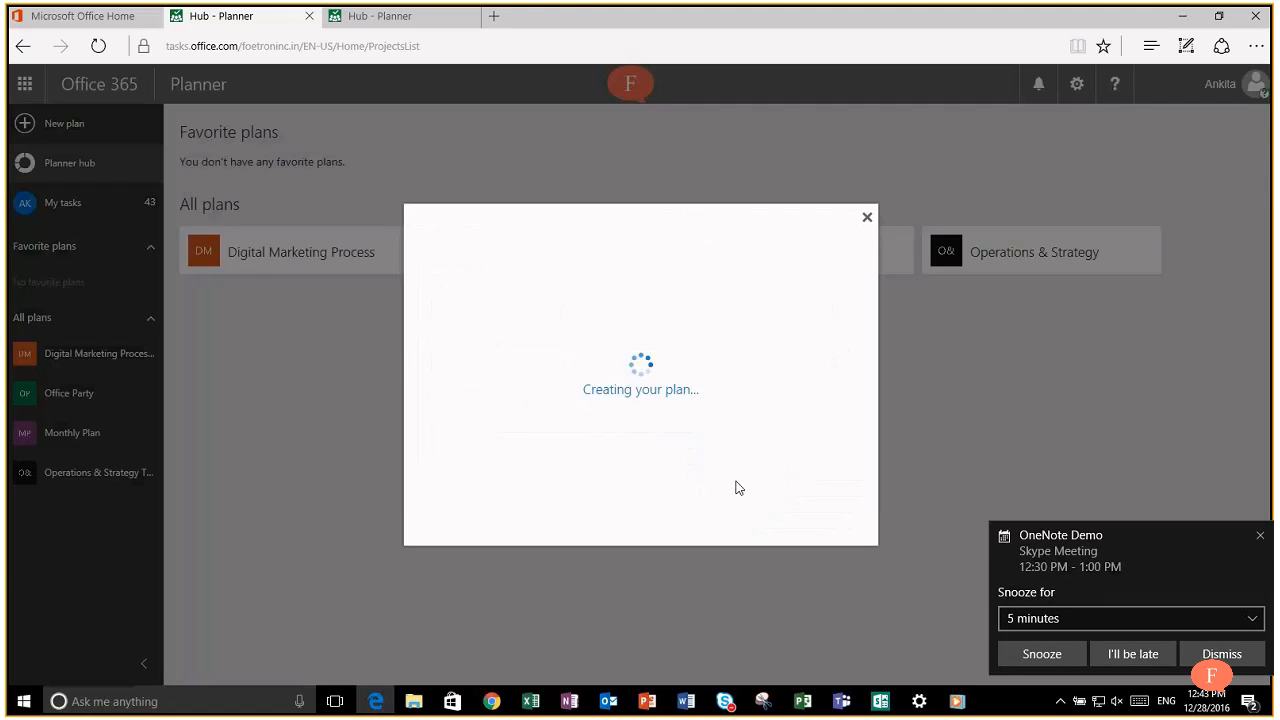
Step: Refresh the Planner hub and open the empty Foetron Knowledge Innovation board
click(1207, 653)
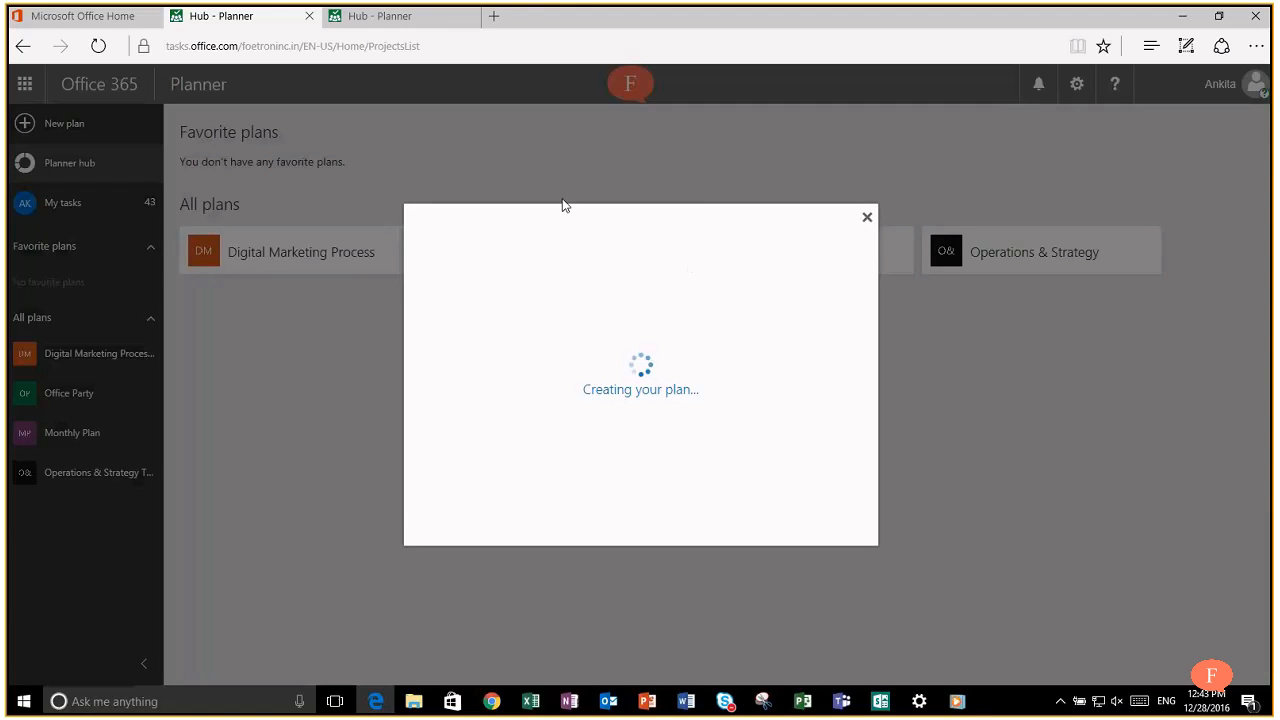
click(411, 26)
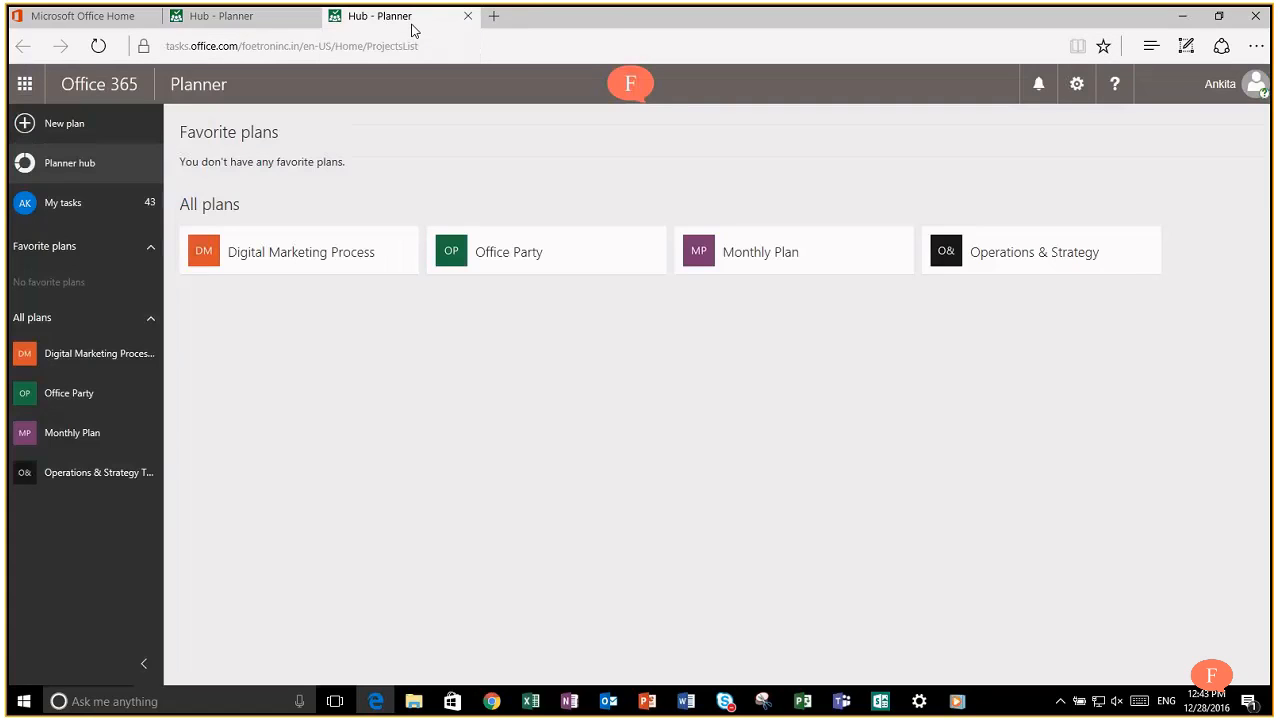
click(100, 48)
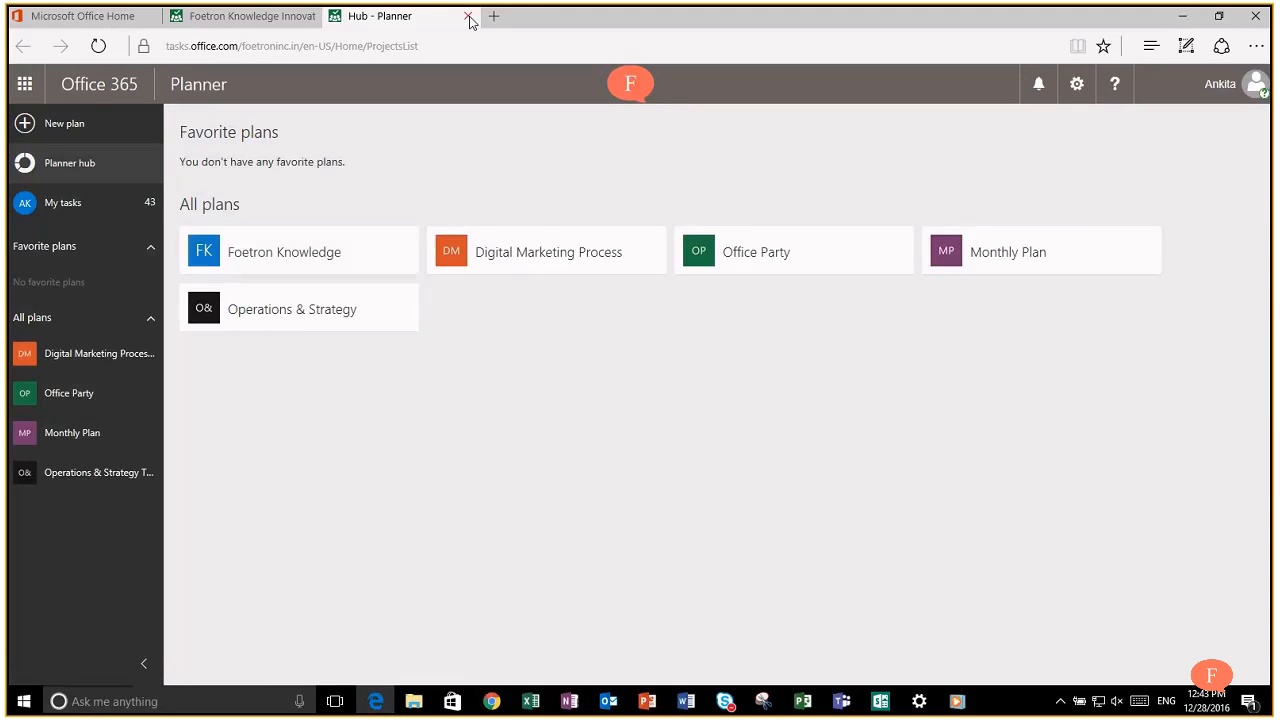
click(297, 258)
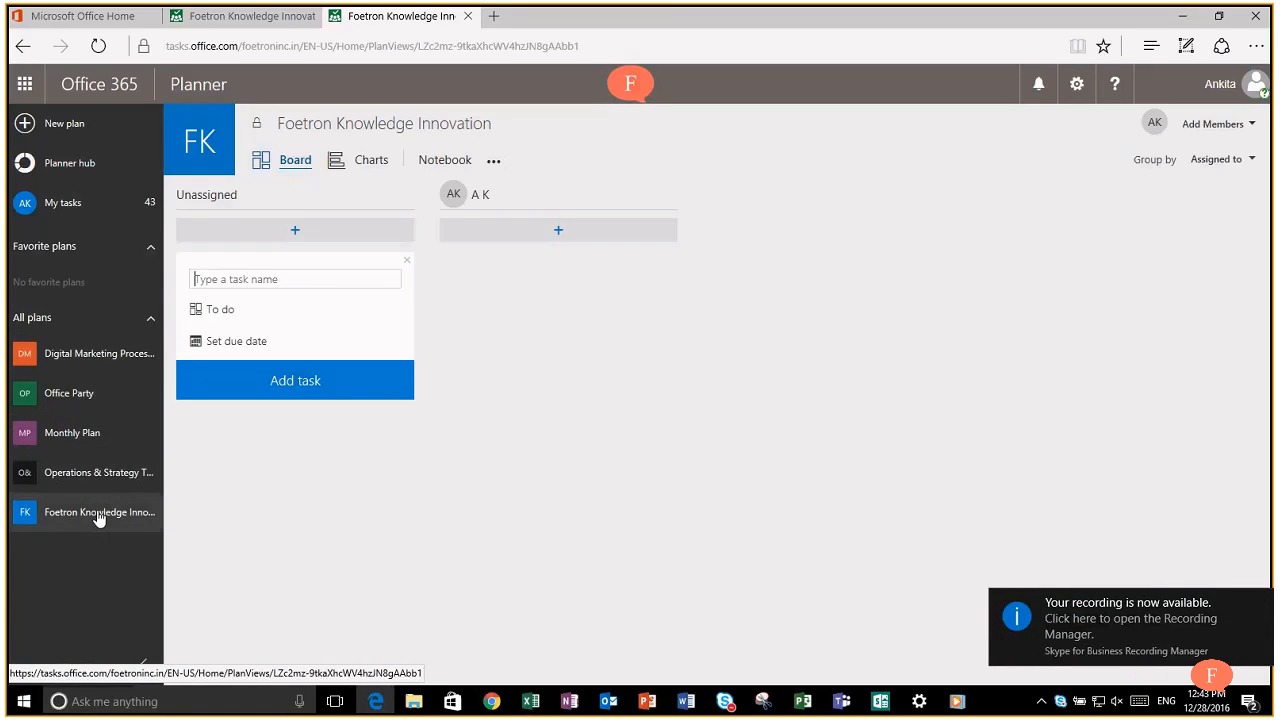
click(64, 206)
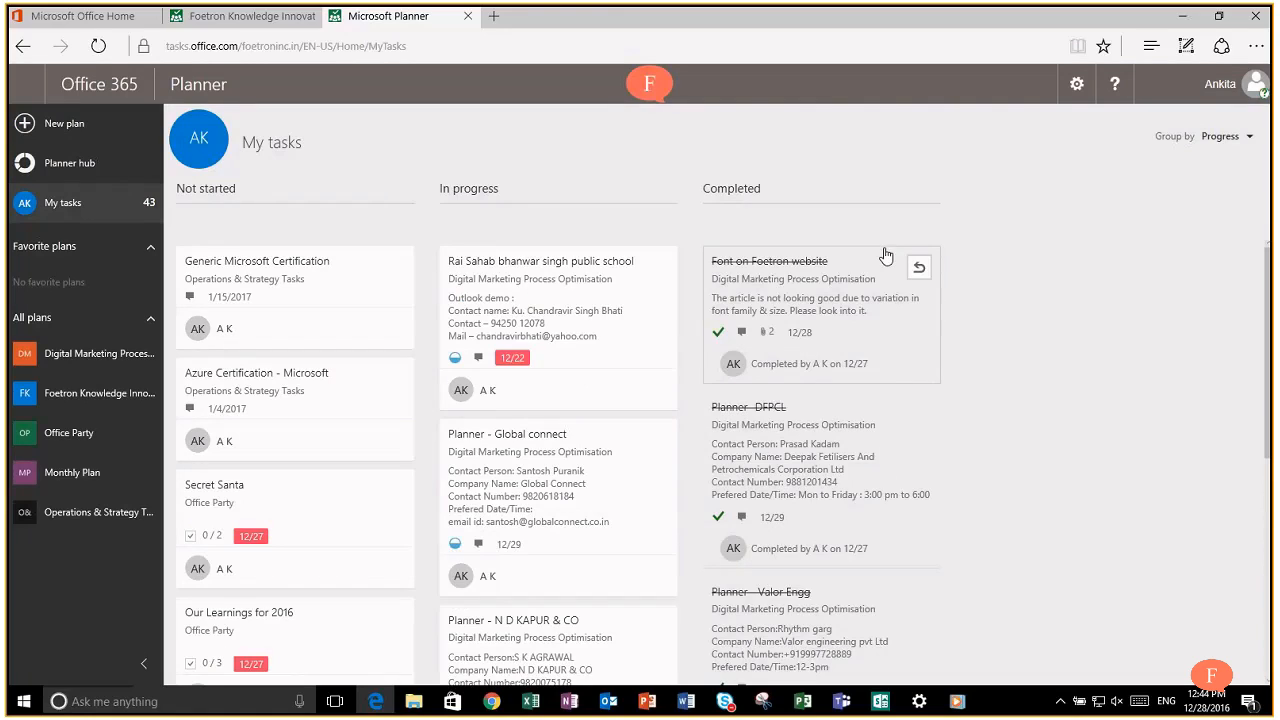
key(ctrl+w)
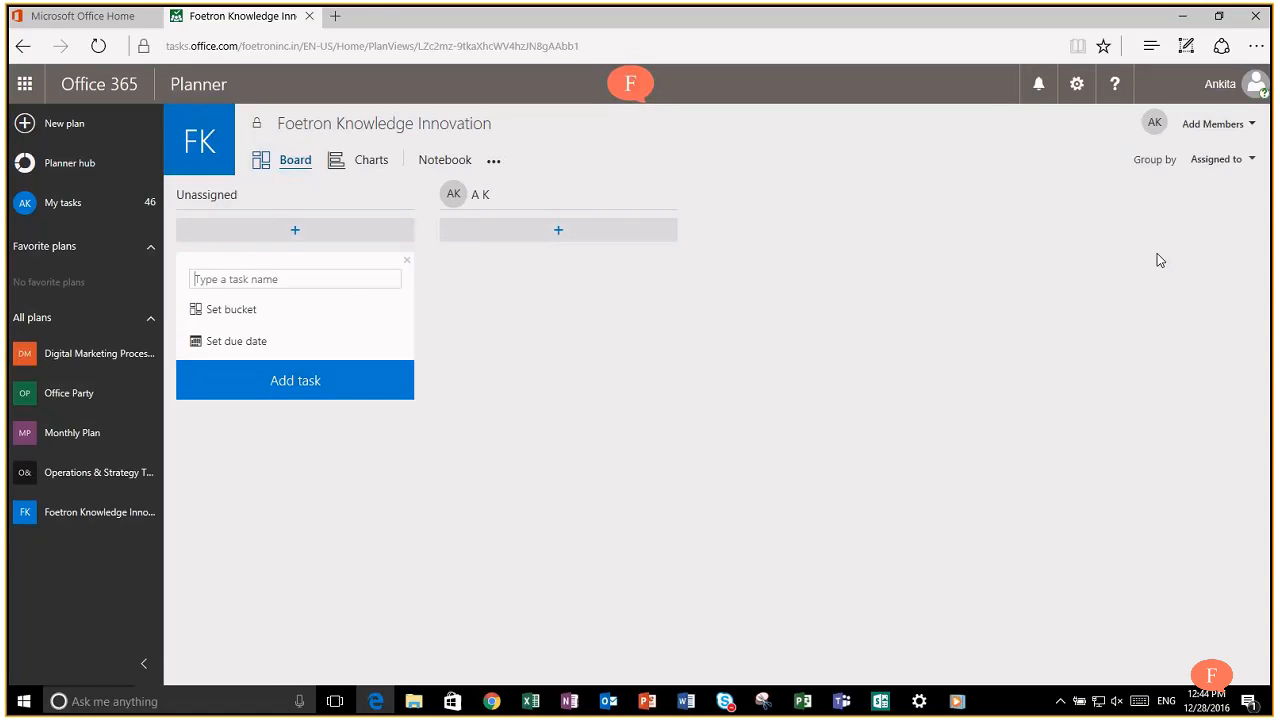
Step: Add a colleague as a second member of the plan
click(1252, 126)
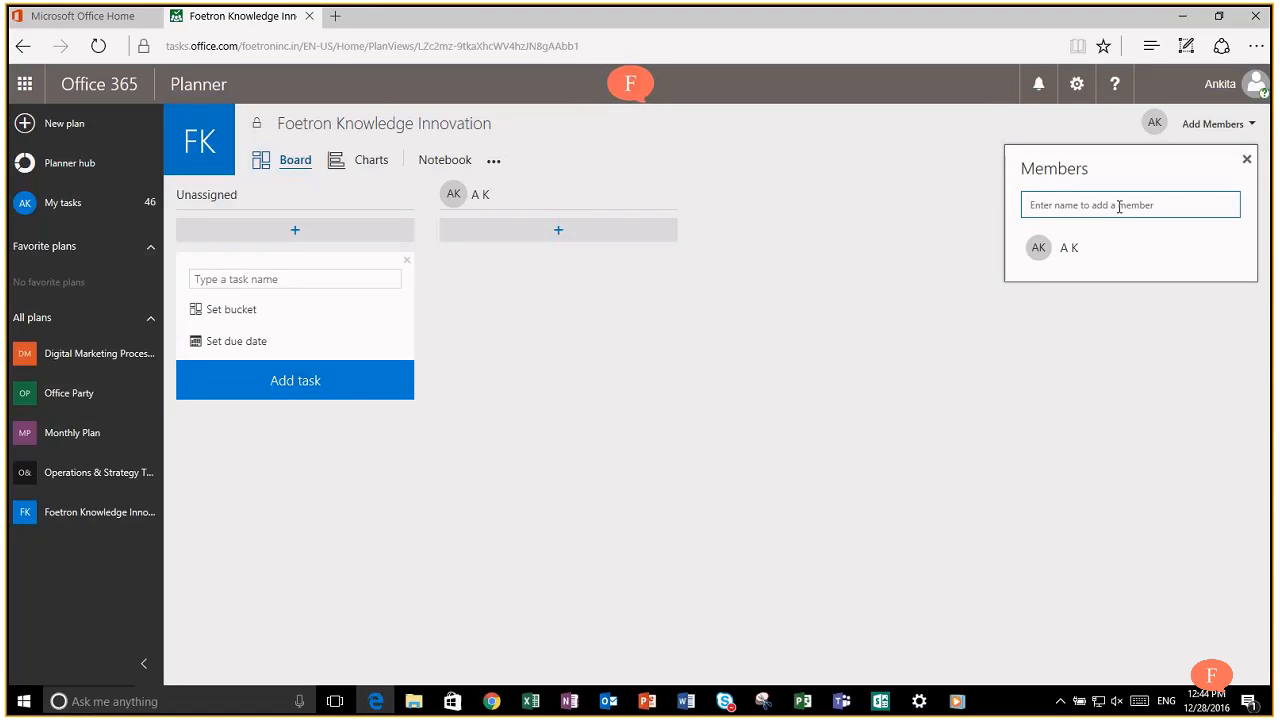
text(Anshita)
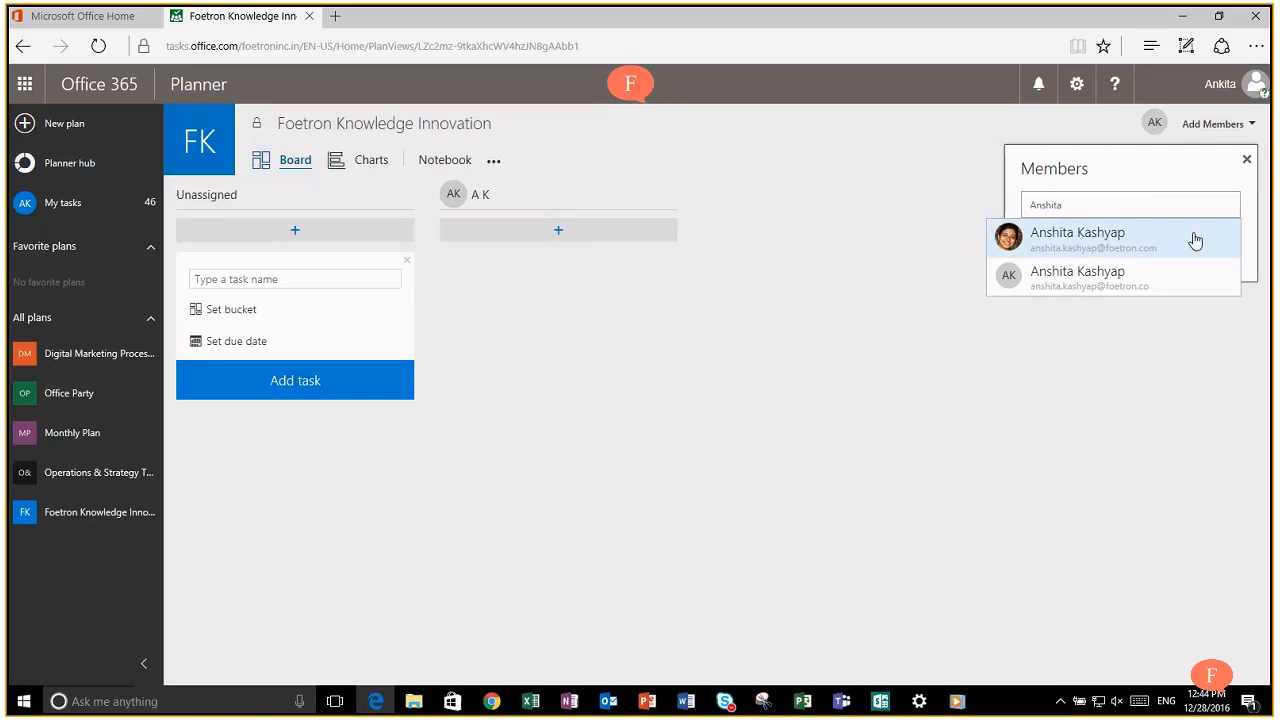
click(1196, 242)
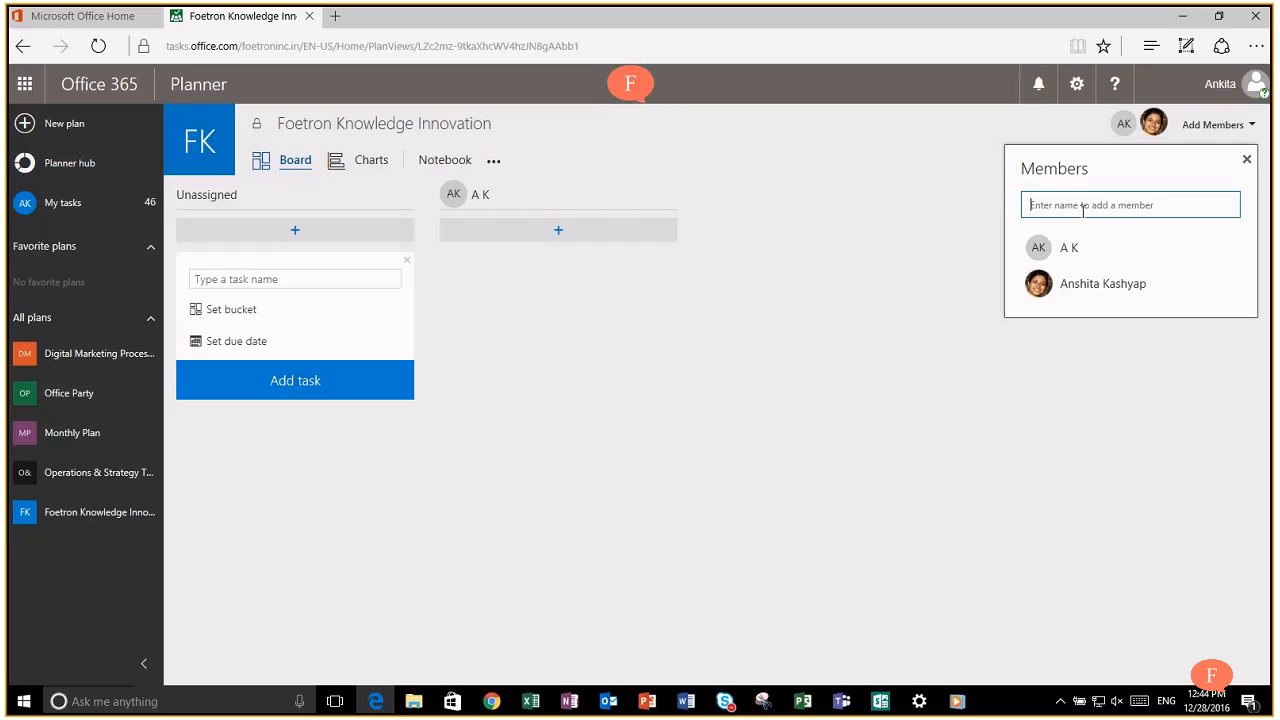
click(1247, 160)
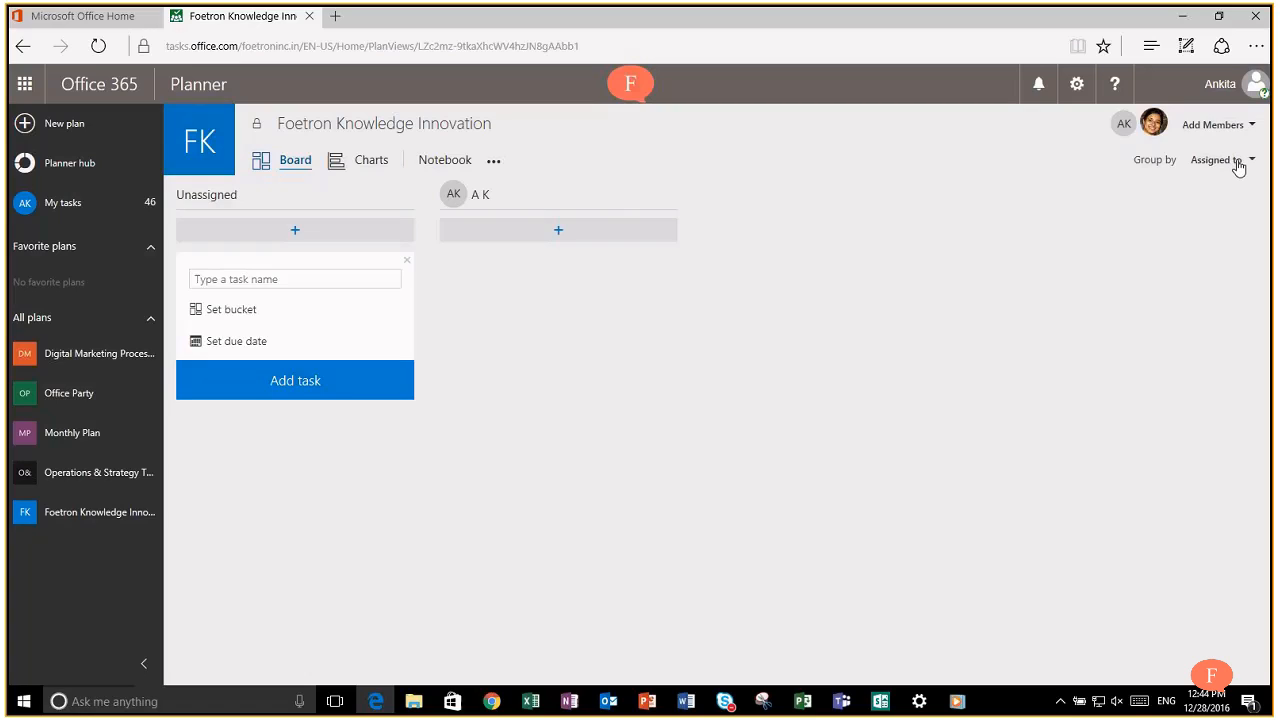
Step: Group the board by Buckets so the To do bucket shows
click(1239, 168)
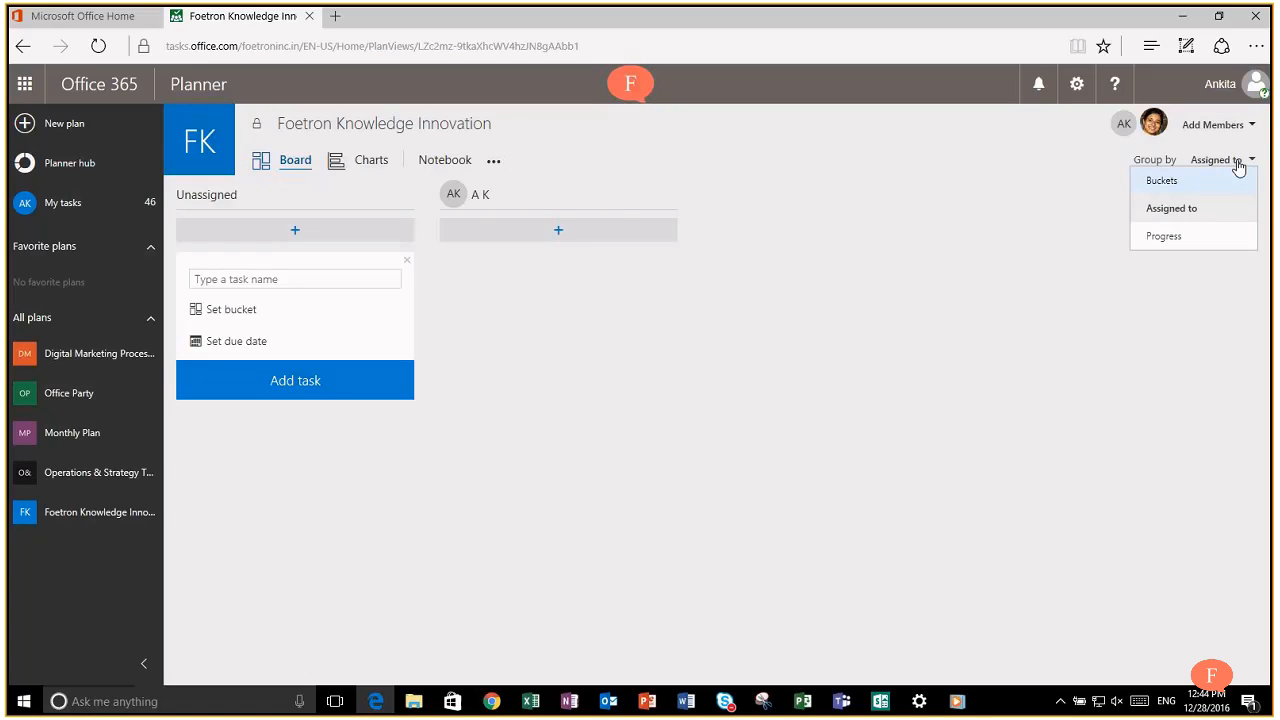
click(1187, 181)
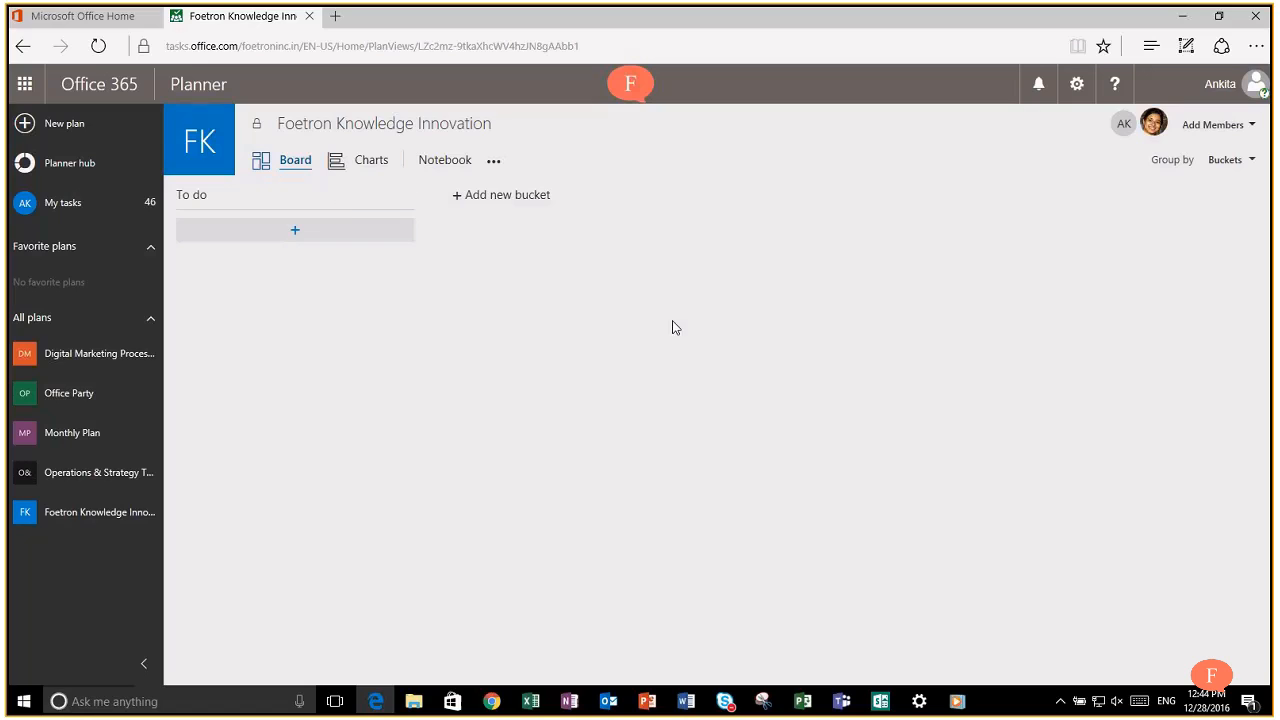
click(1255, 161)
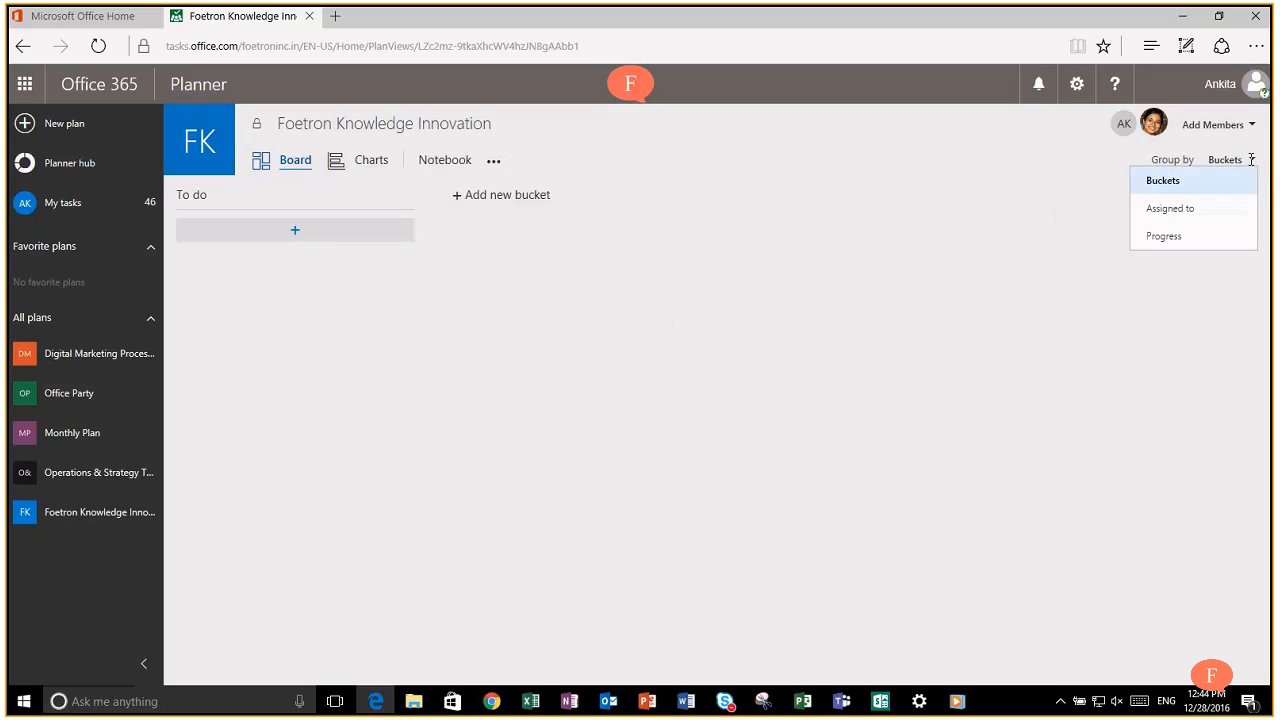
click(1187, 237)
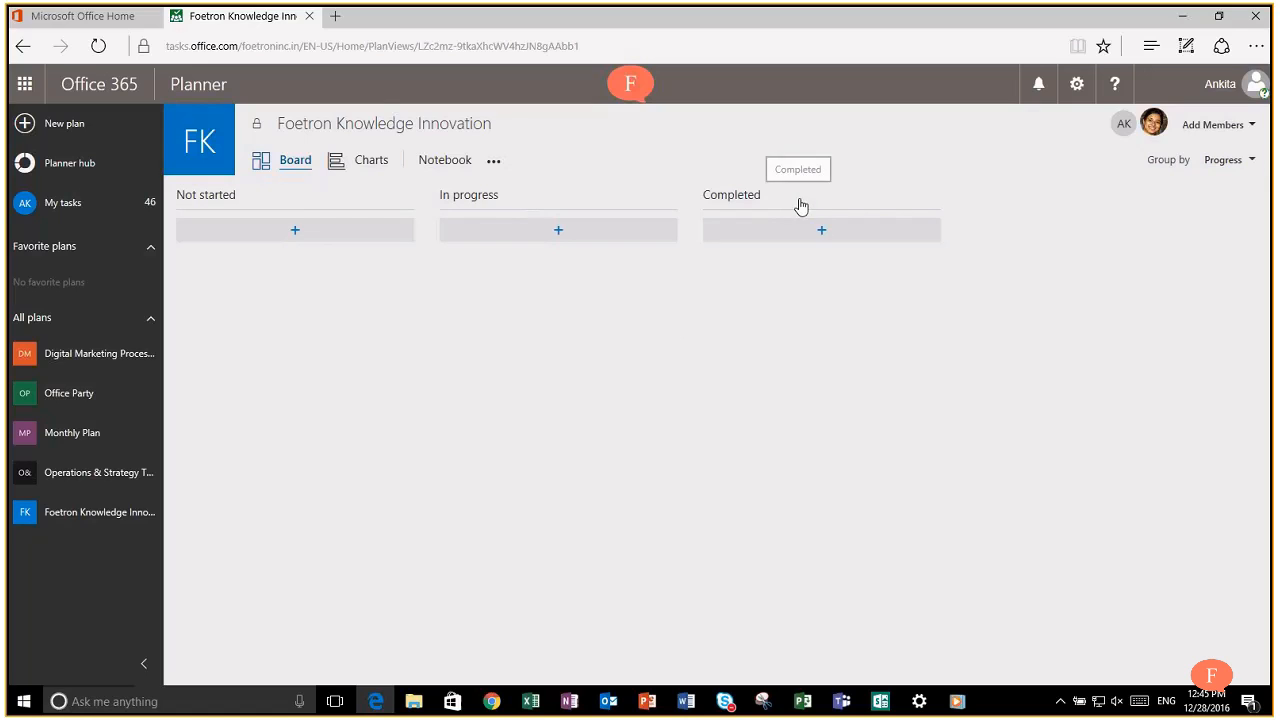
click(1240, 164)
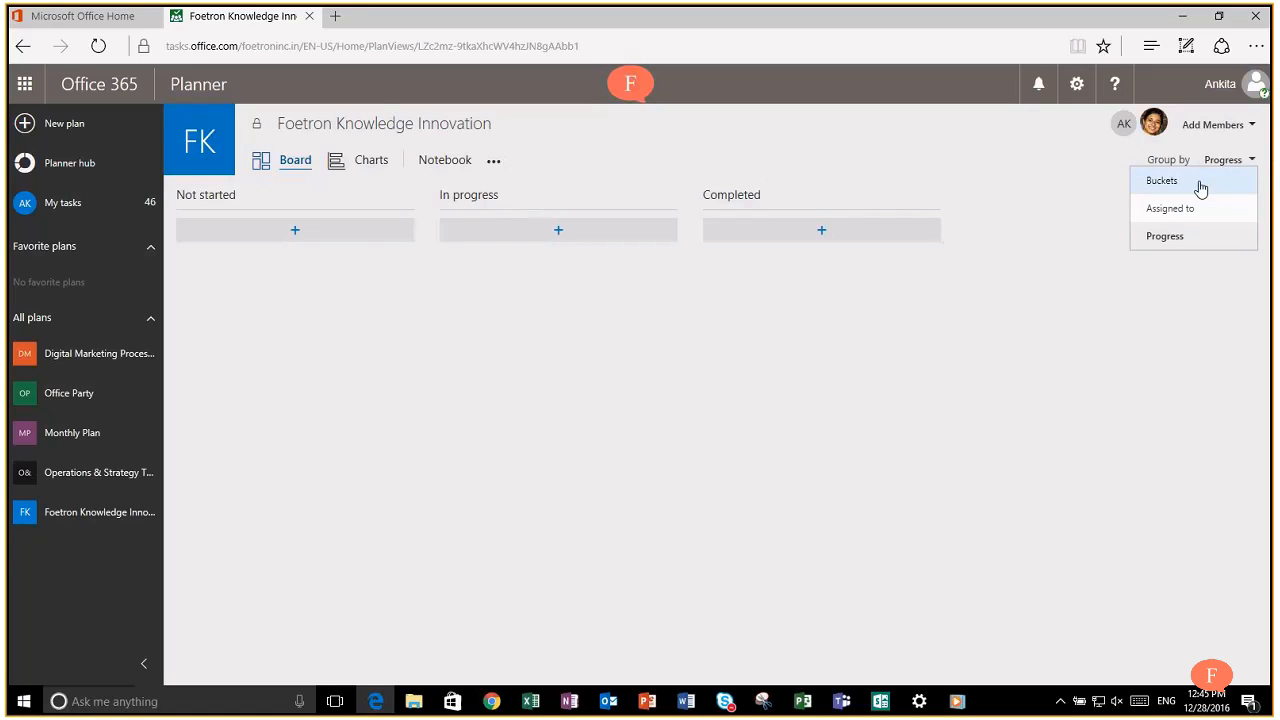
click(1200, 183)
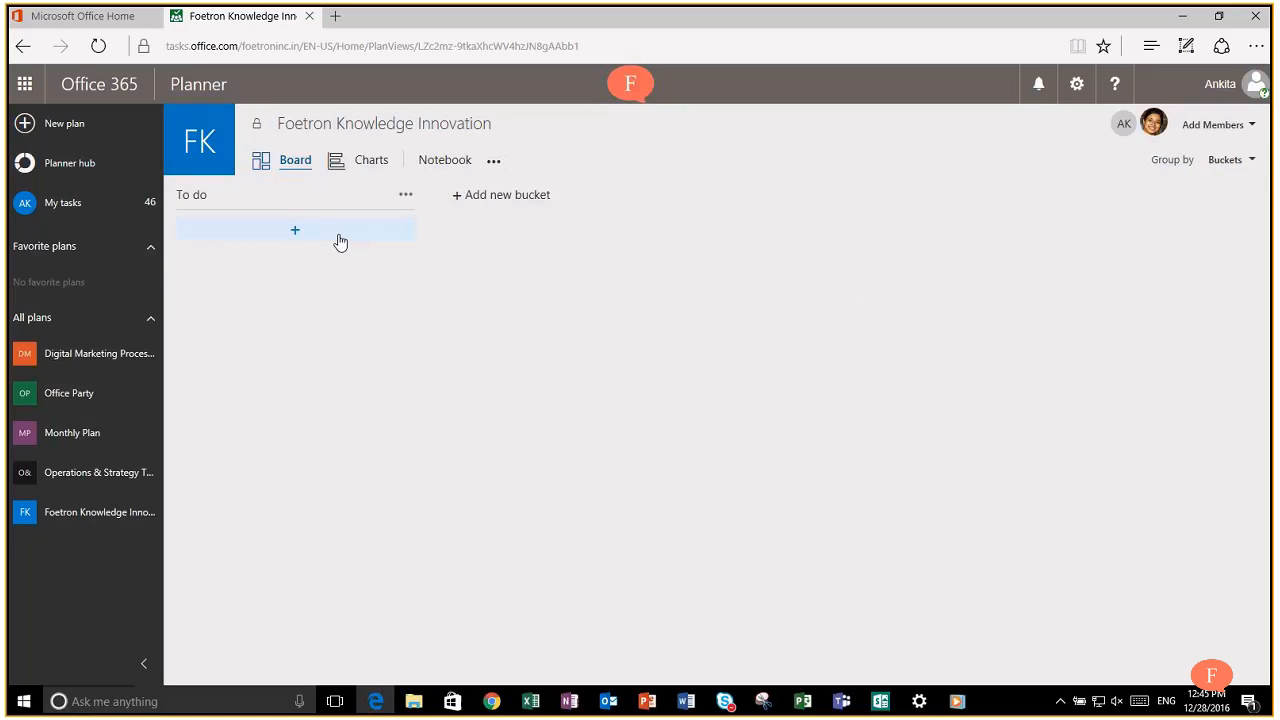
Step: Add a 'Creating presentations' task to the To do bucket and open its details
click(340, 241)
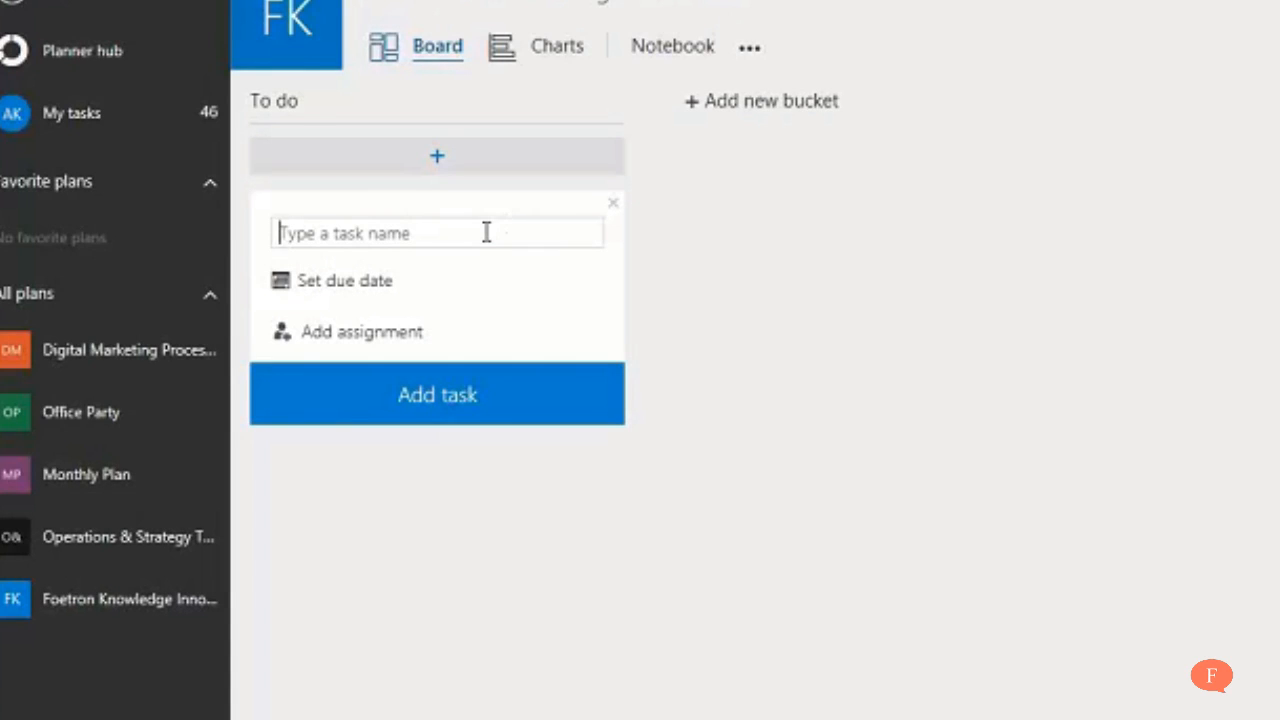
text(Creat)
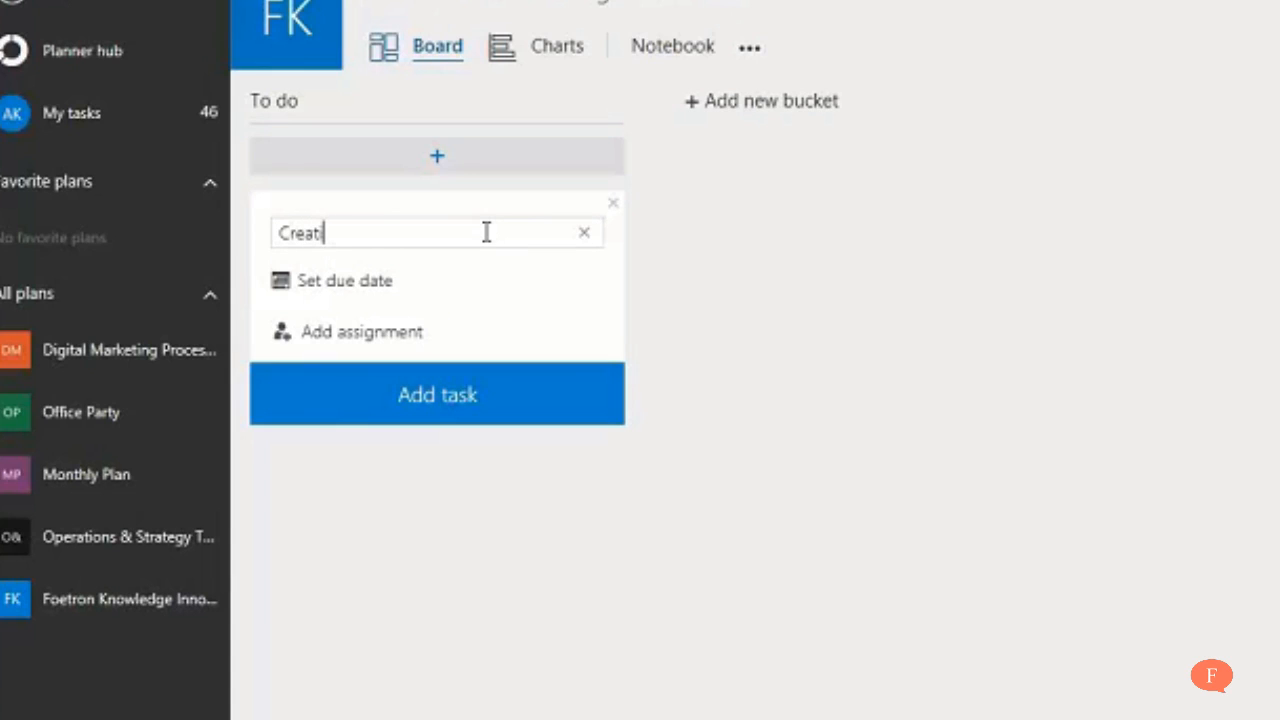
text(ing presentat)
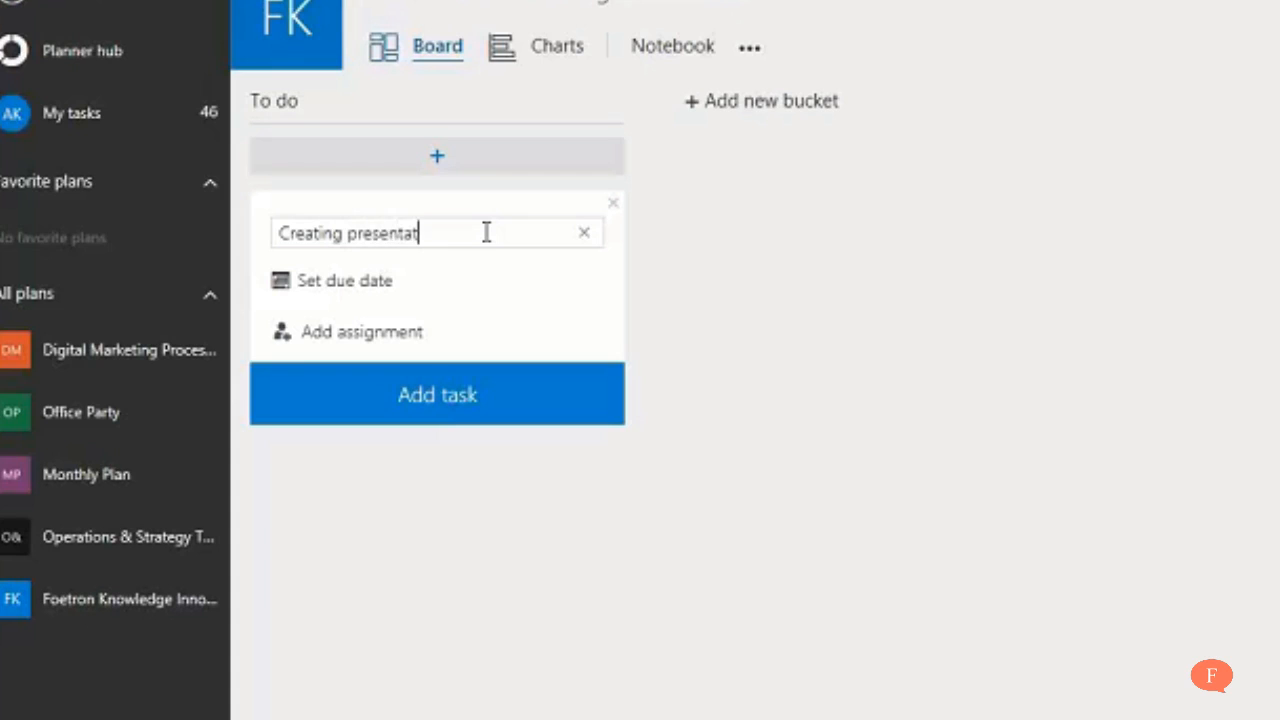
text(ions)
text(for)
key(BackSpace)
key(BackSpace)
key(BackSpace)
key(BackSpace)
click(492, 399)
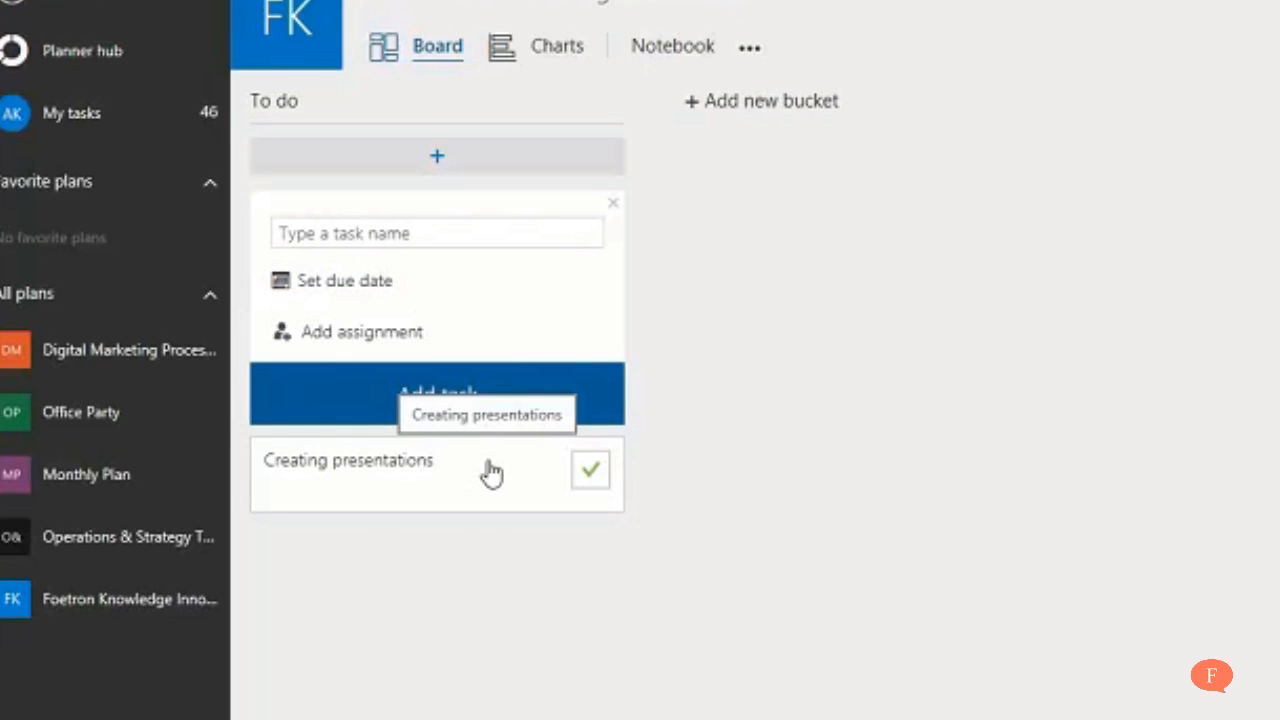
click(492, 474)
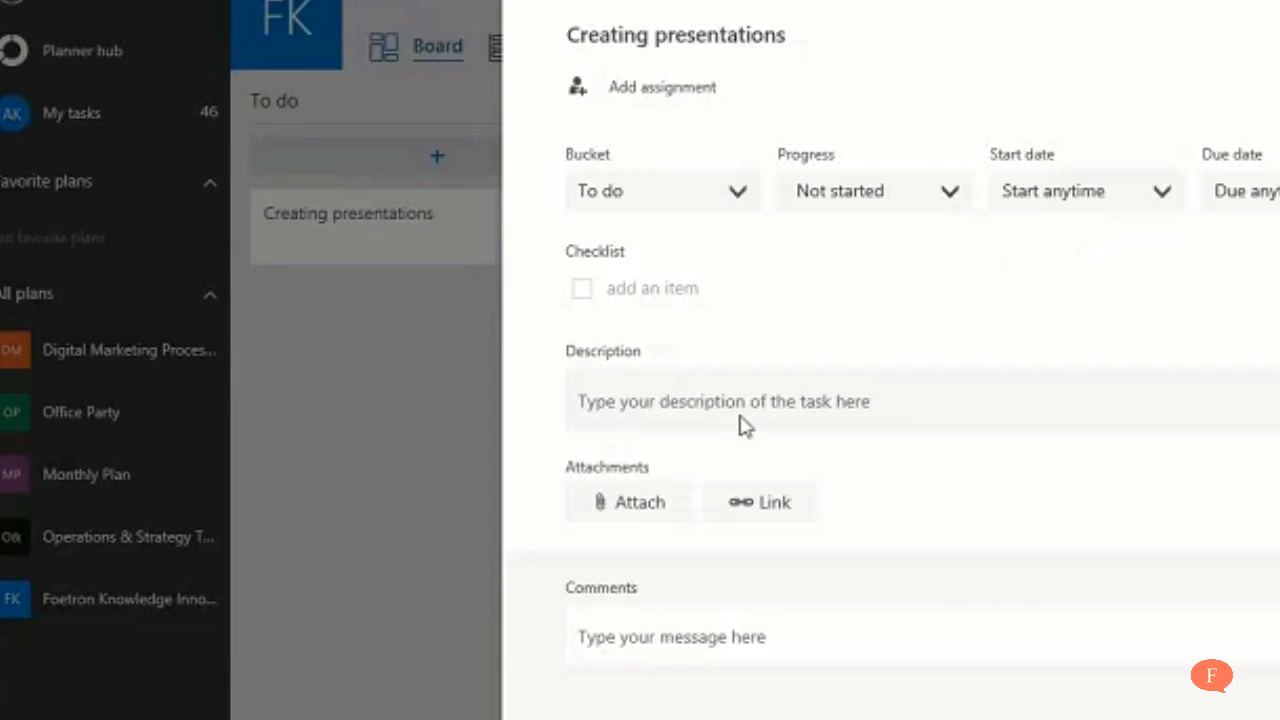
Step: Describe the task as 'Creating presentations for sharing within the team for knowledge transfer.'
click(751, 397)
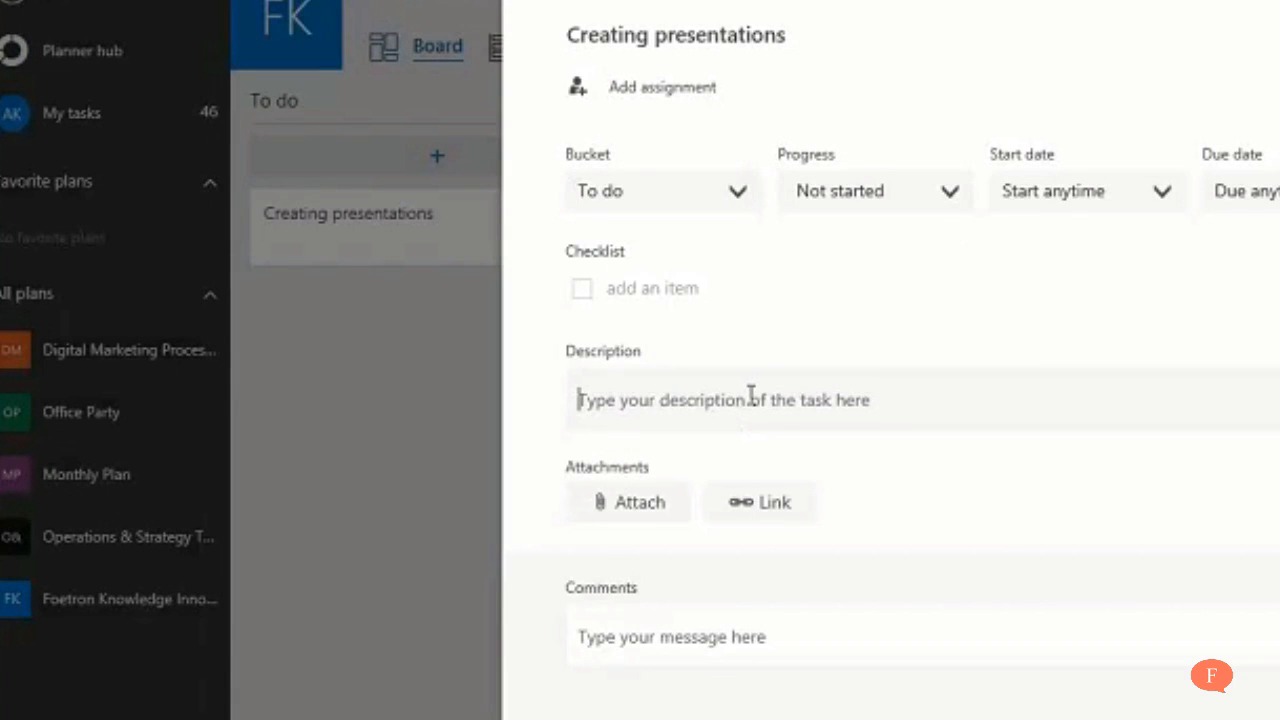
text(Creating presentations for sharing within the team for kn)
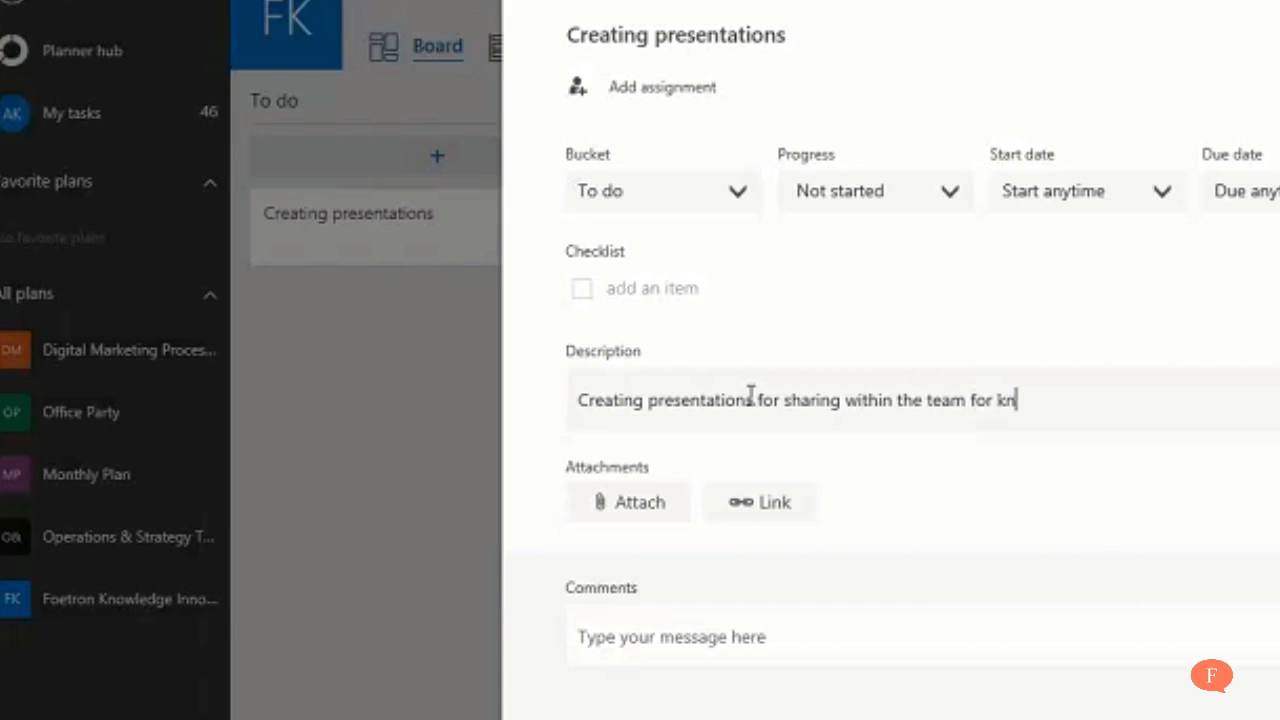
text(owledge transfer)
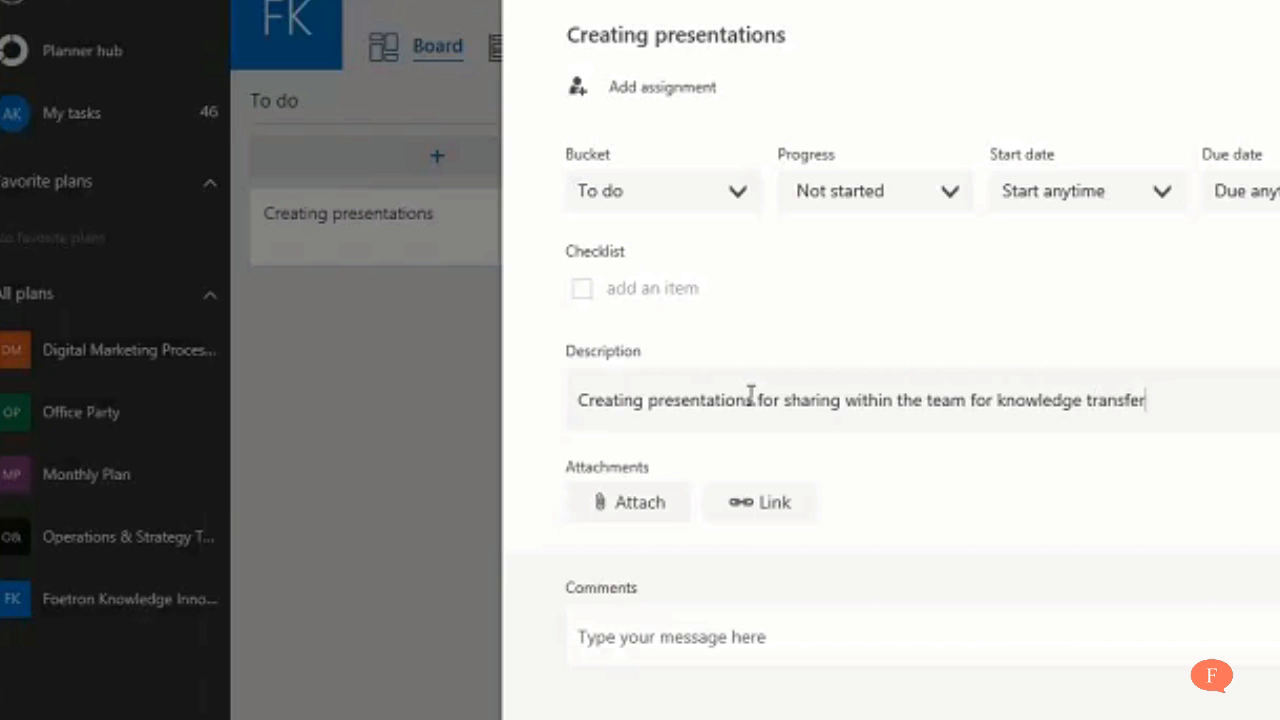
text(.)
key(Return)
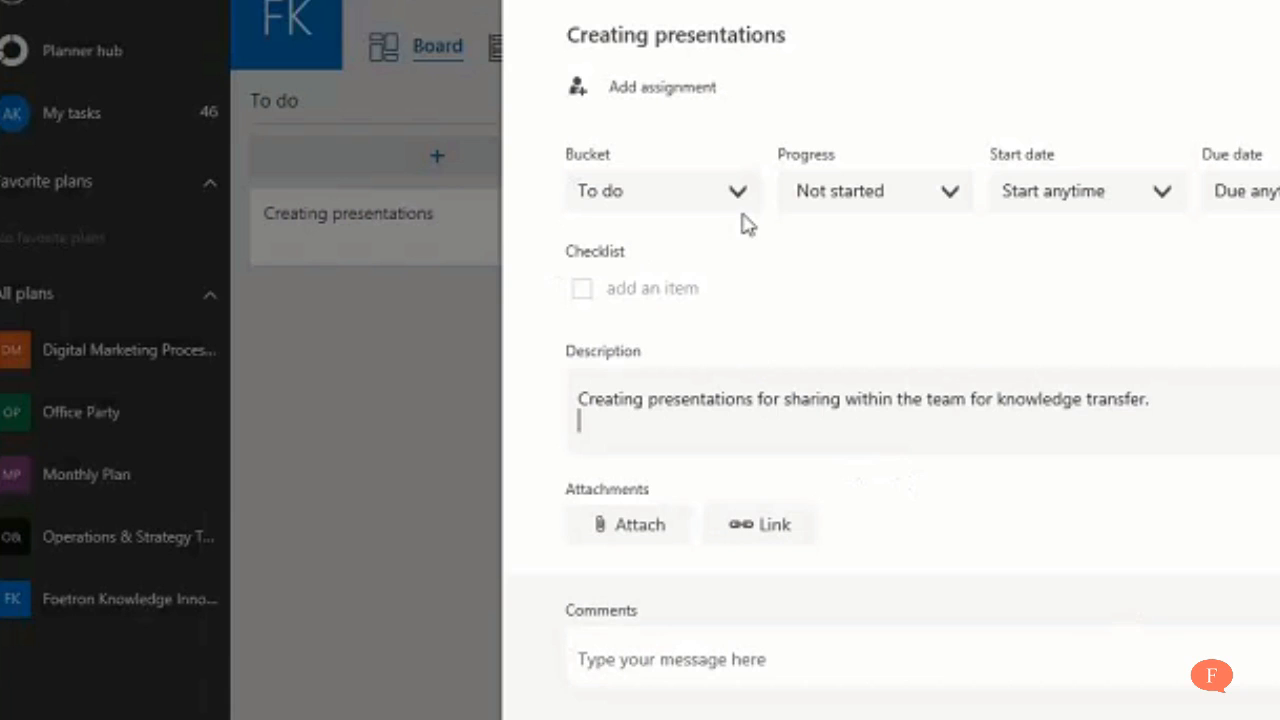
Step: Set the start date to 1/1/2017 and the due date to 1/31/2017
click(885, 202)
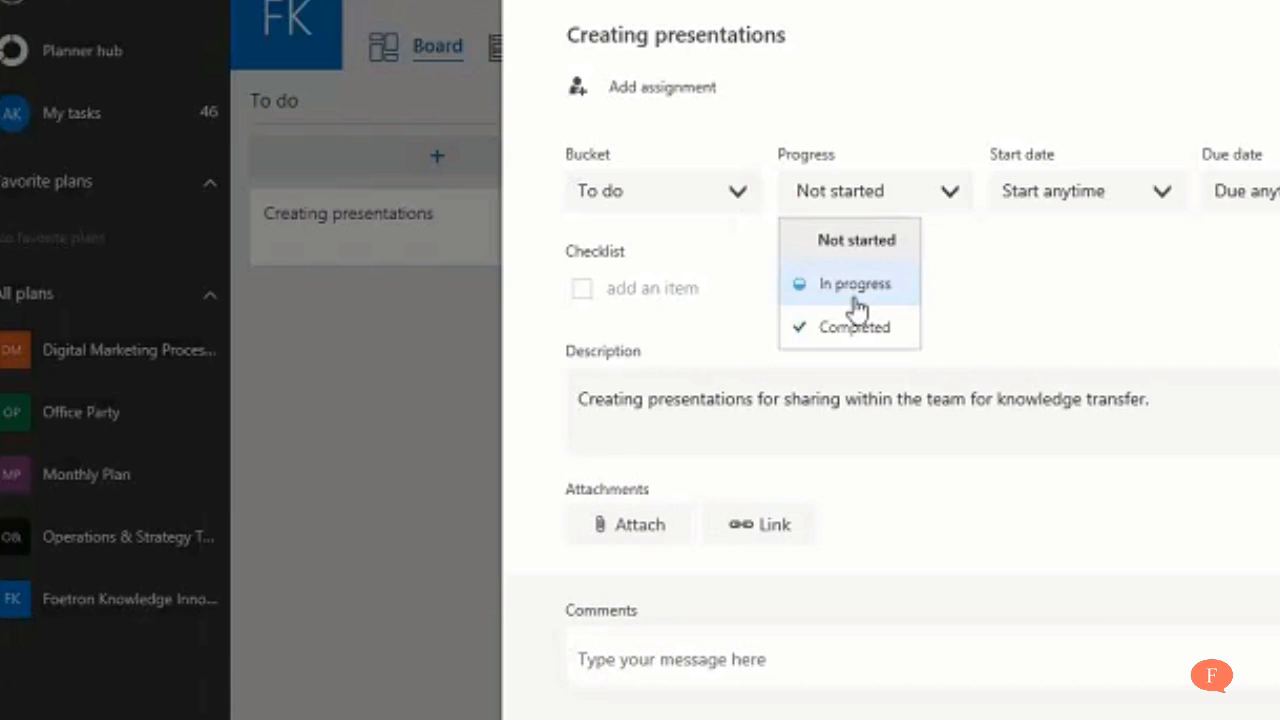
click(1098, 201)
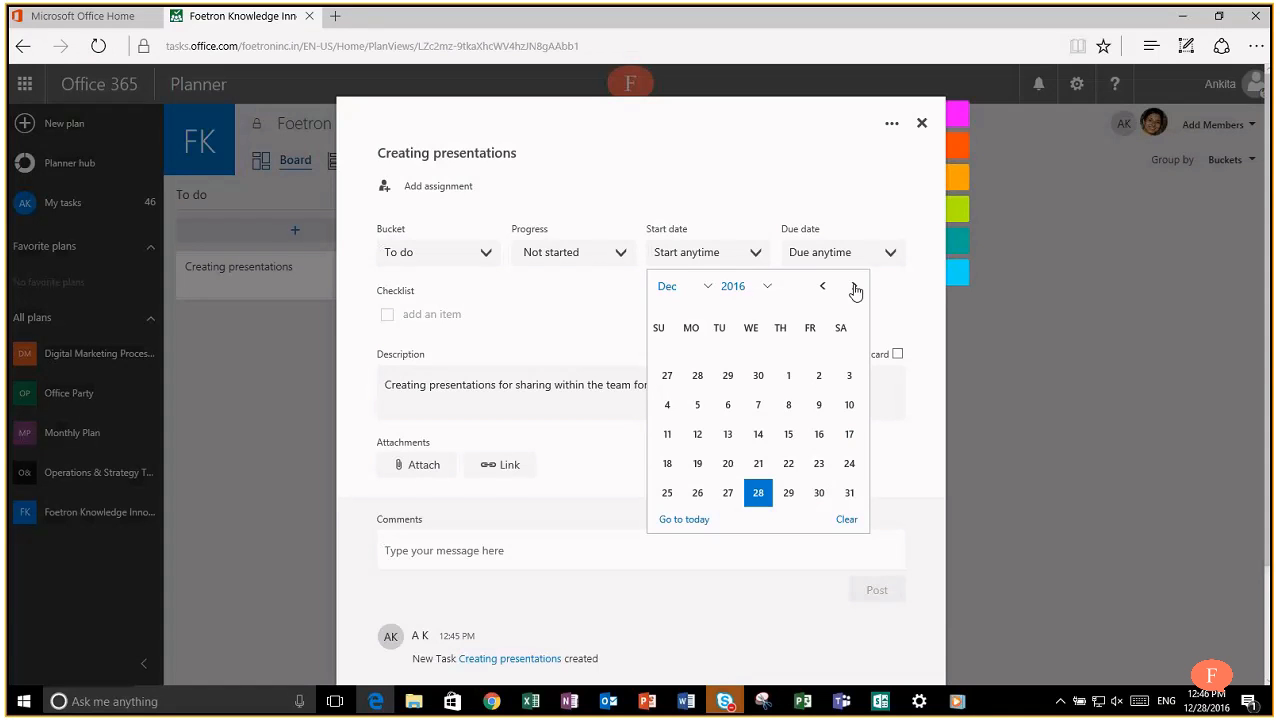
click(853, 287)
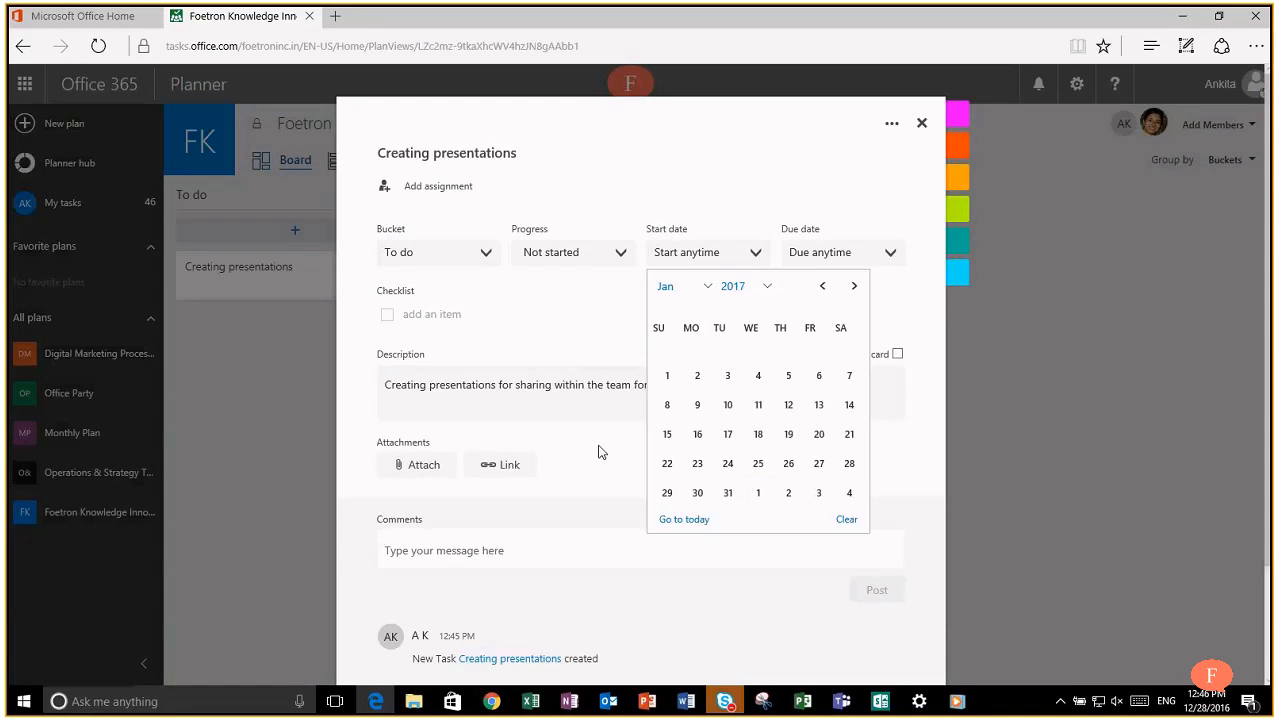
click(669, 378)
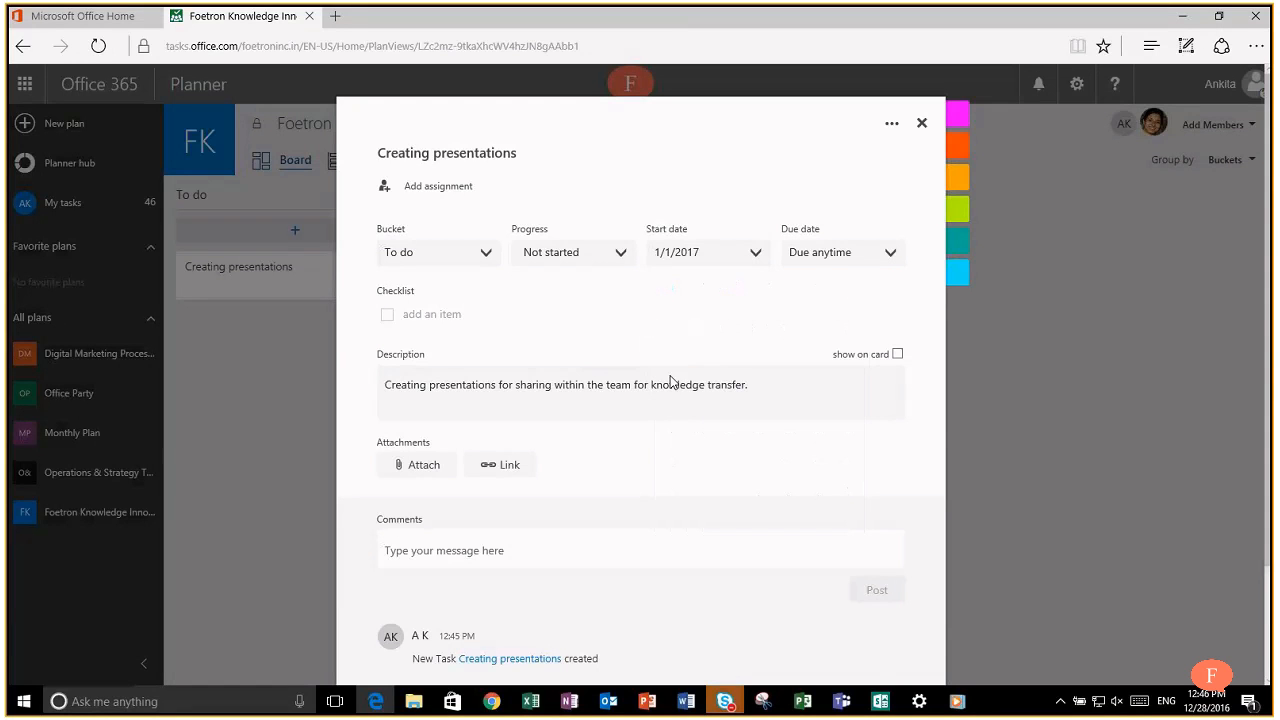
click(889, 256)
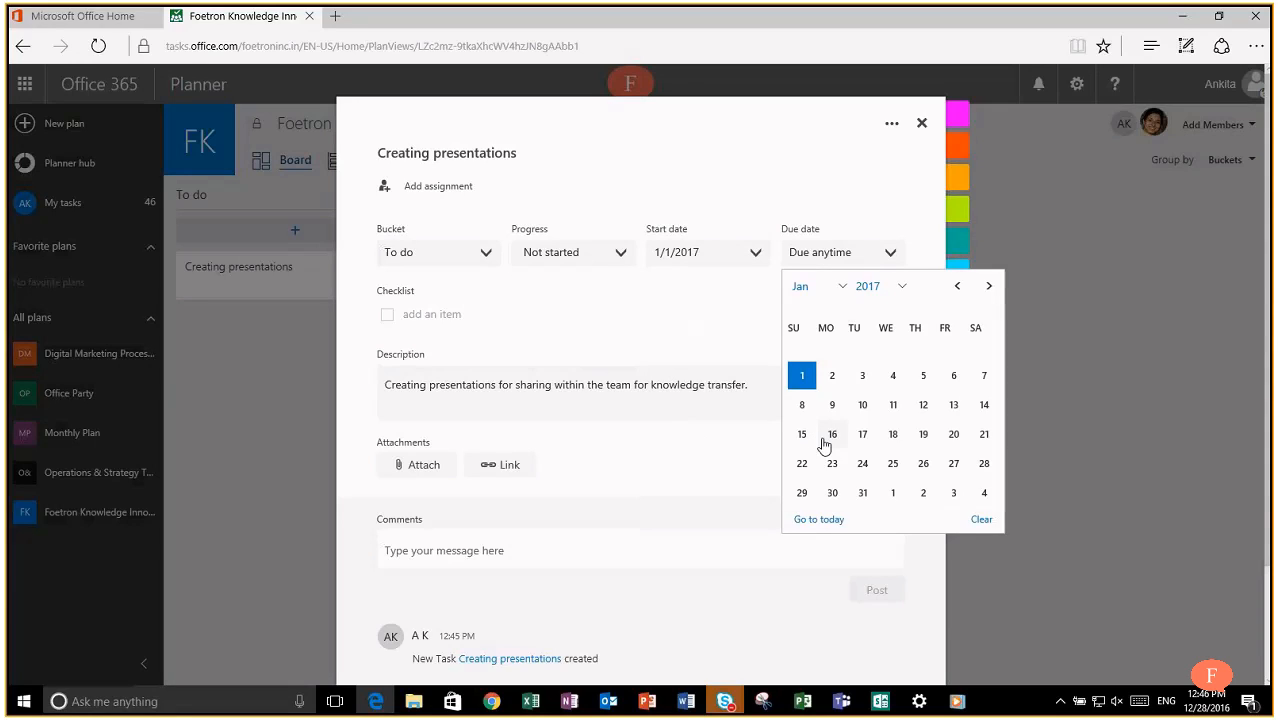
click(864, 494)
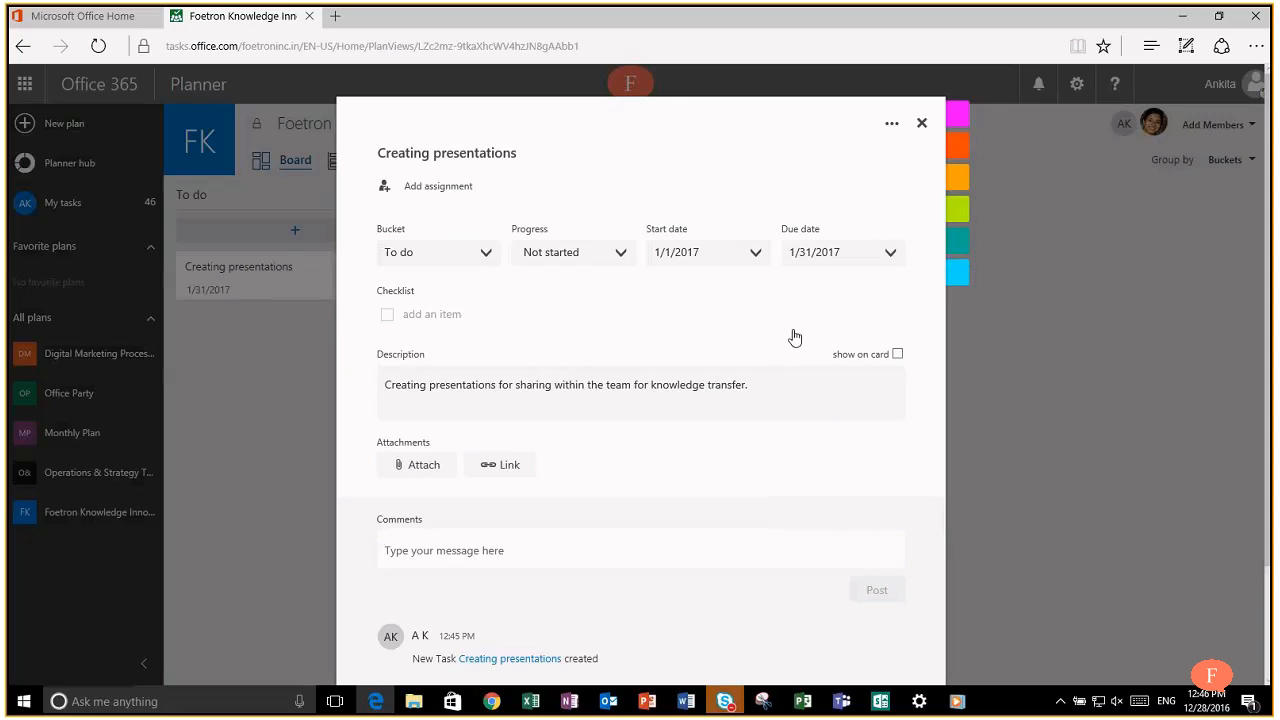
Step: Show the description on the Creating presentations card
click(898, 355)
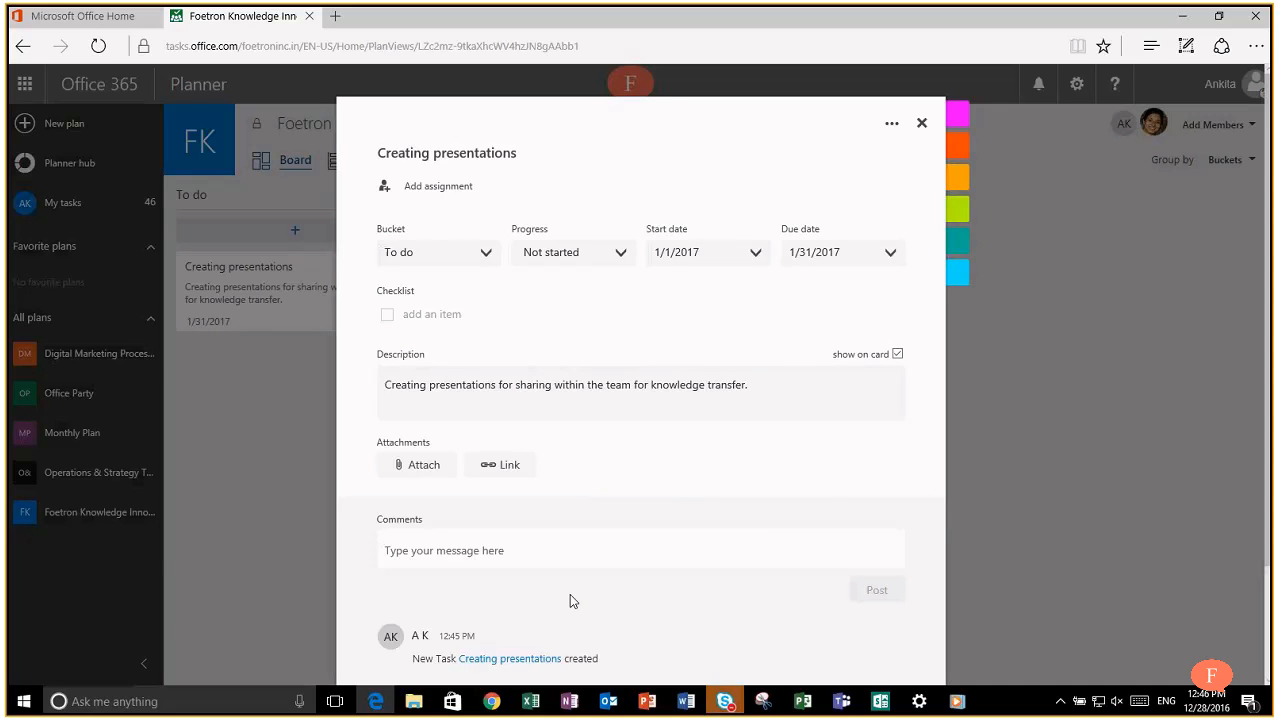
click(1050, 507)
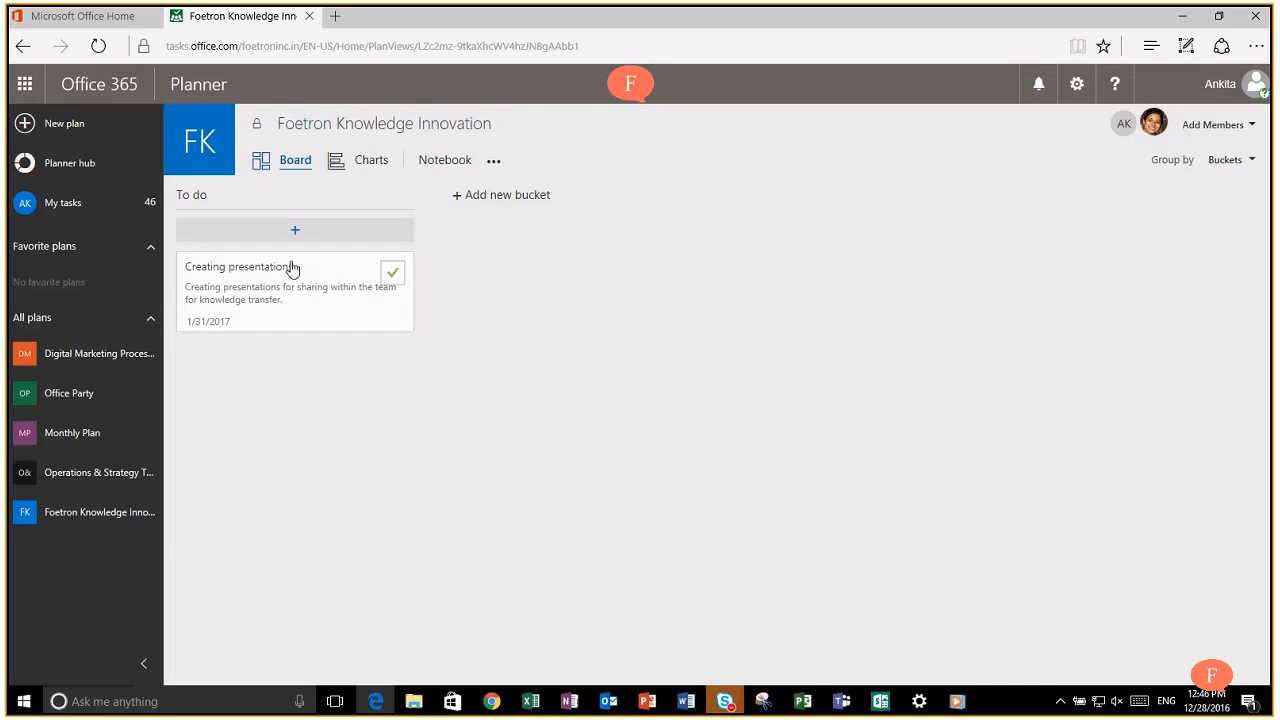
click(307, 269)
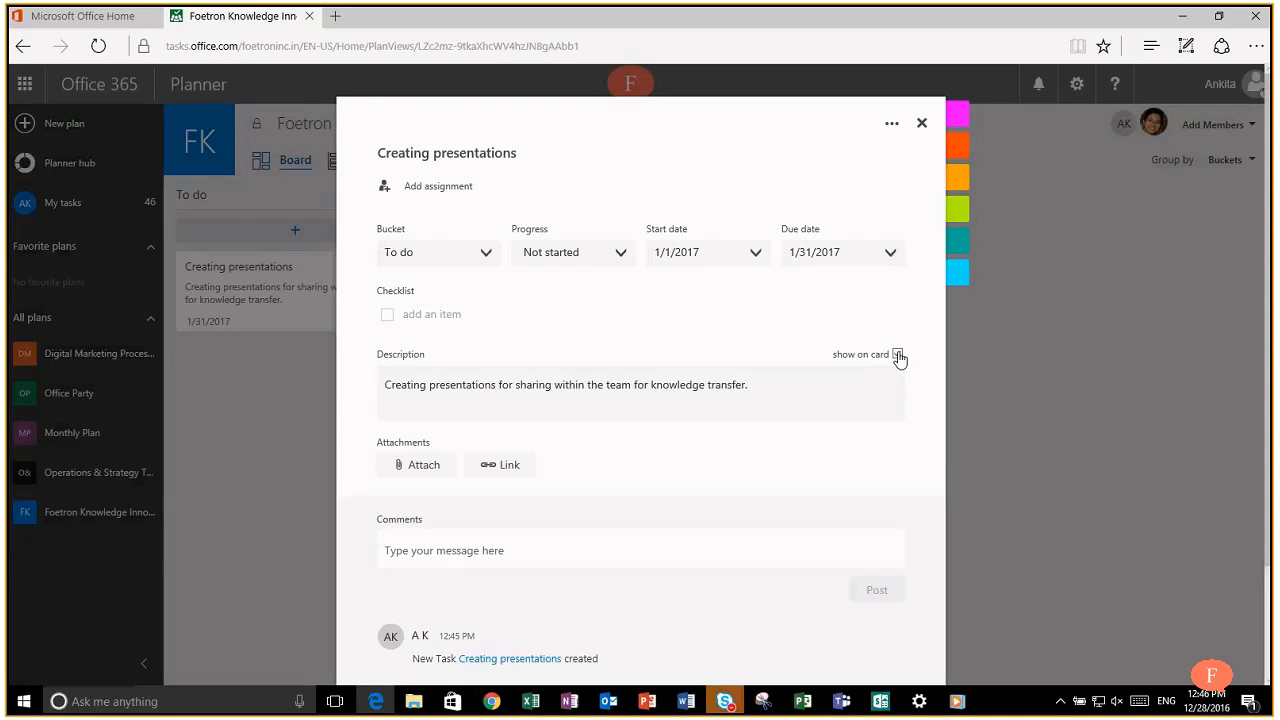
click(898, 356)
click(1032, 351)
mouse_move(297, 277)
click(310, 277)
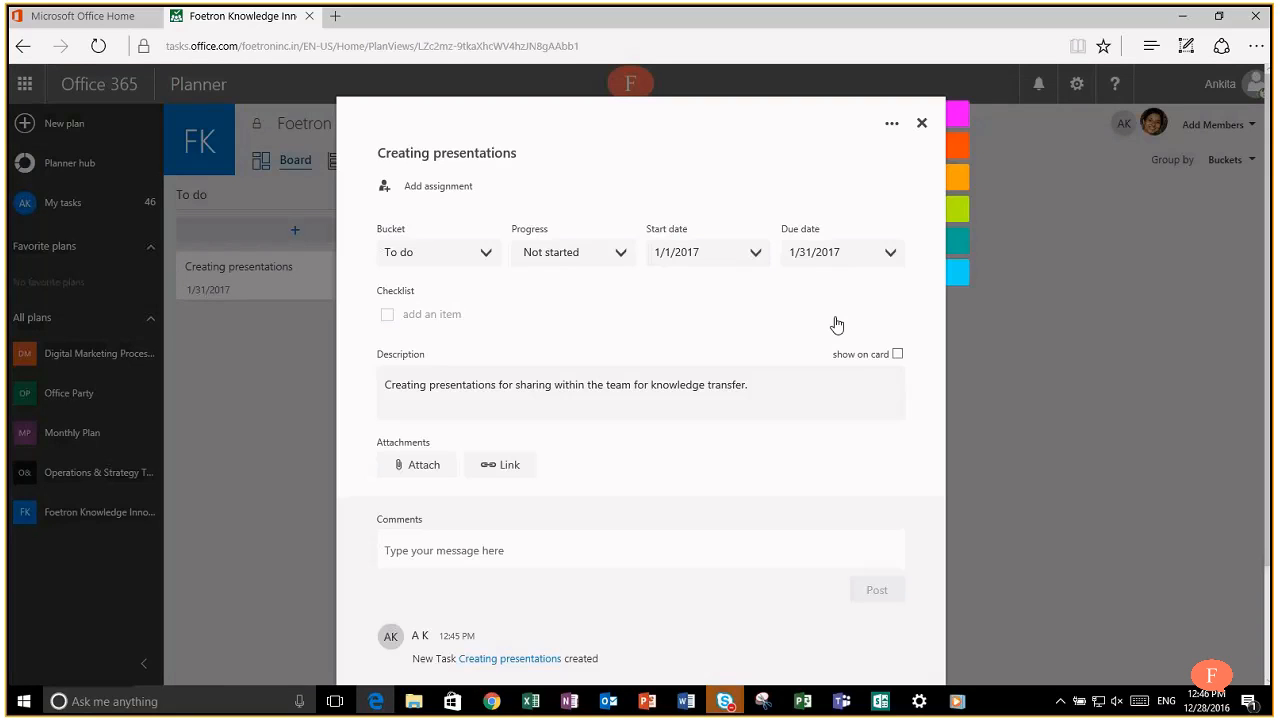
click(898, 356)
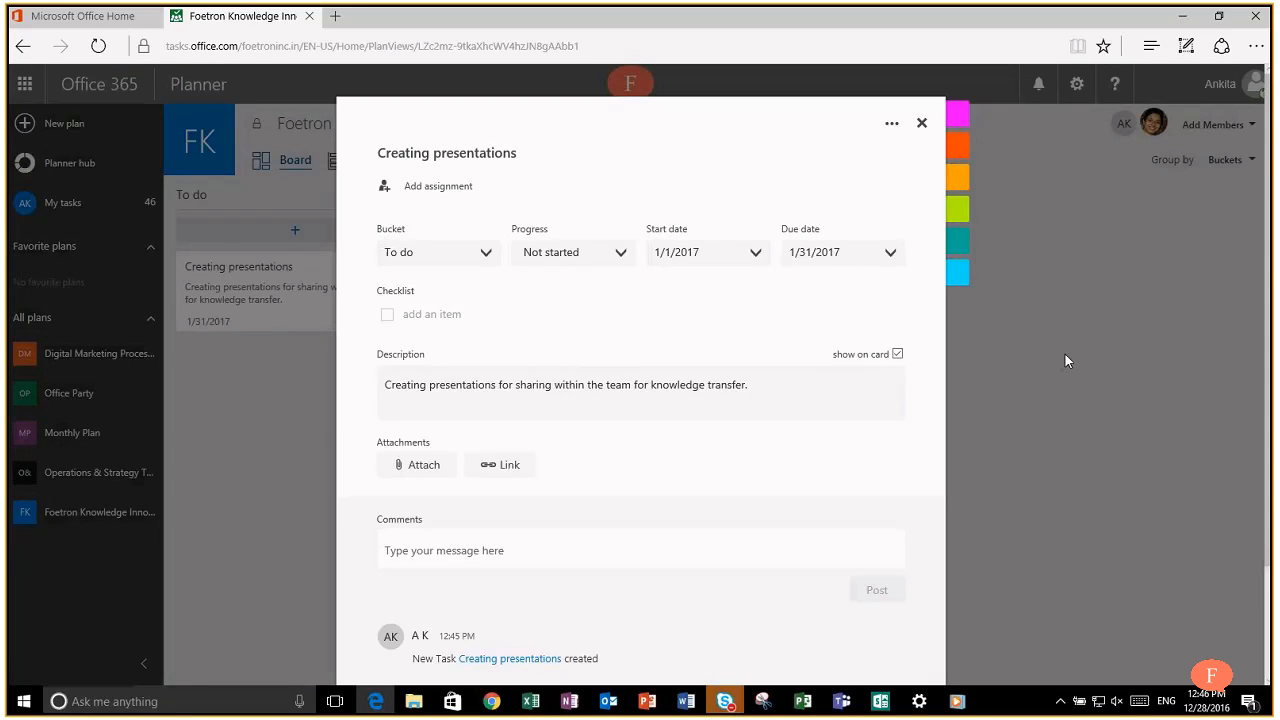
click(1066, 360)
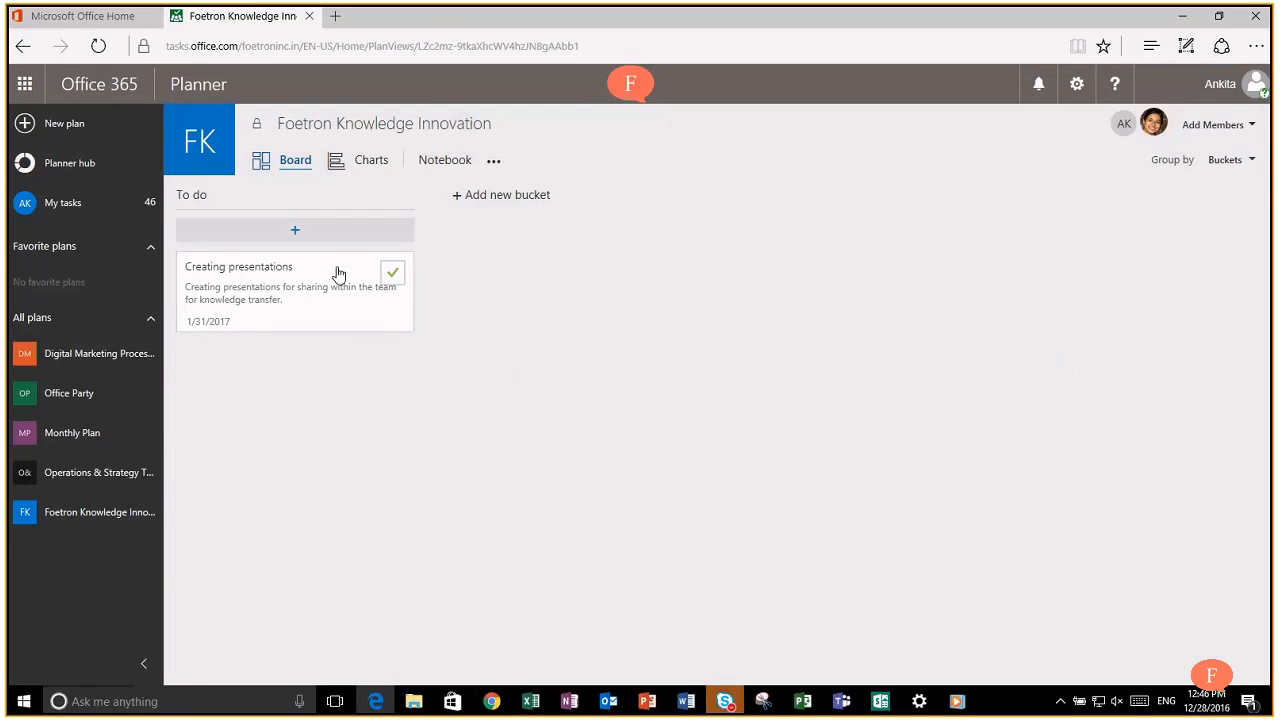
click(337, 274)
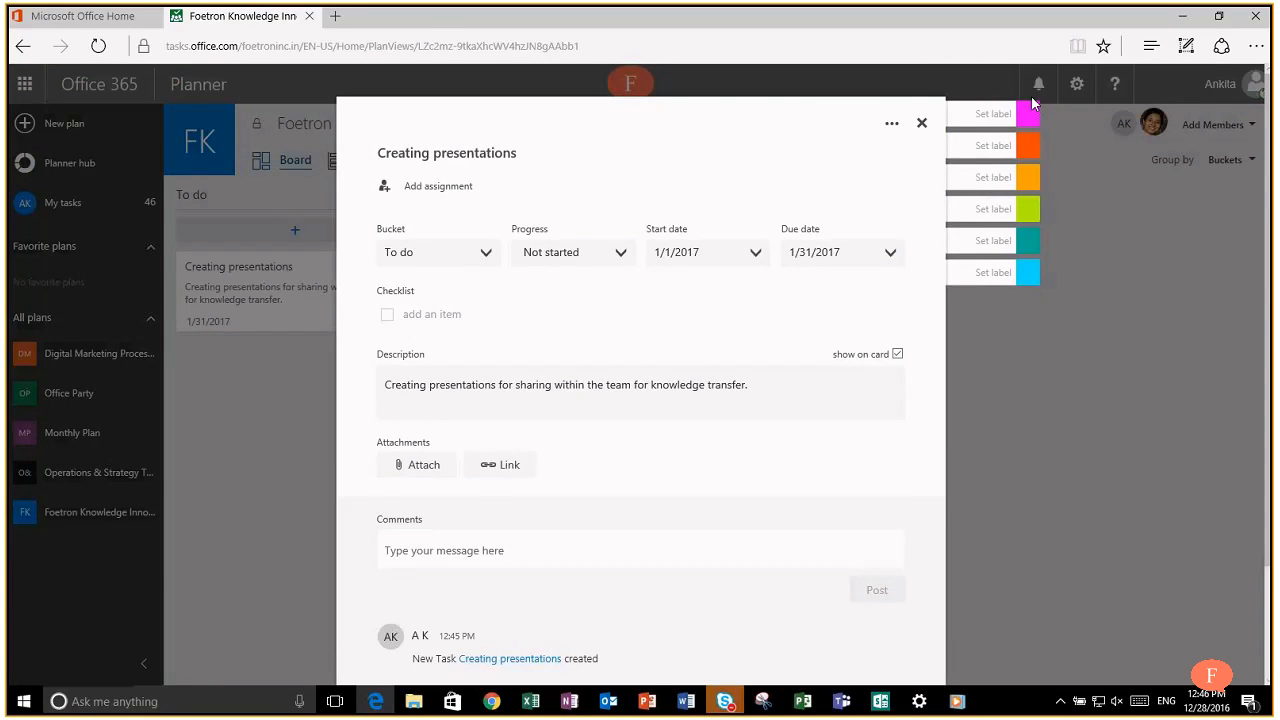
Step: Name the first three colour labels Priority 1, Priority 2 and Priority 3
click(987, 119)
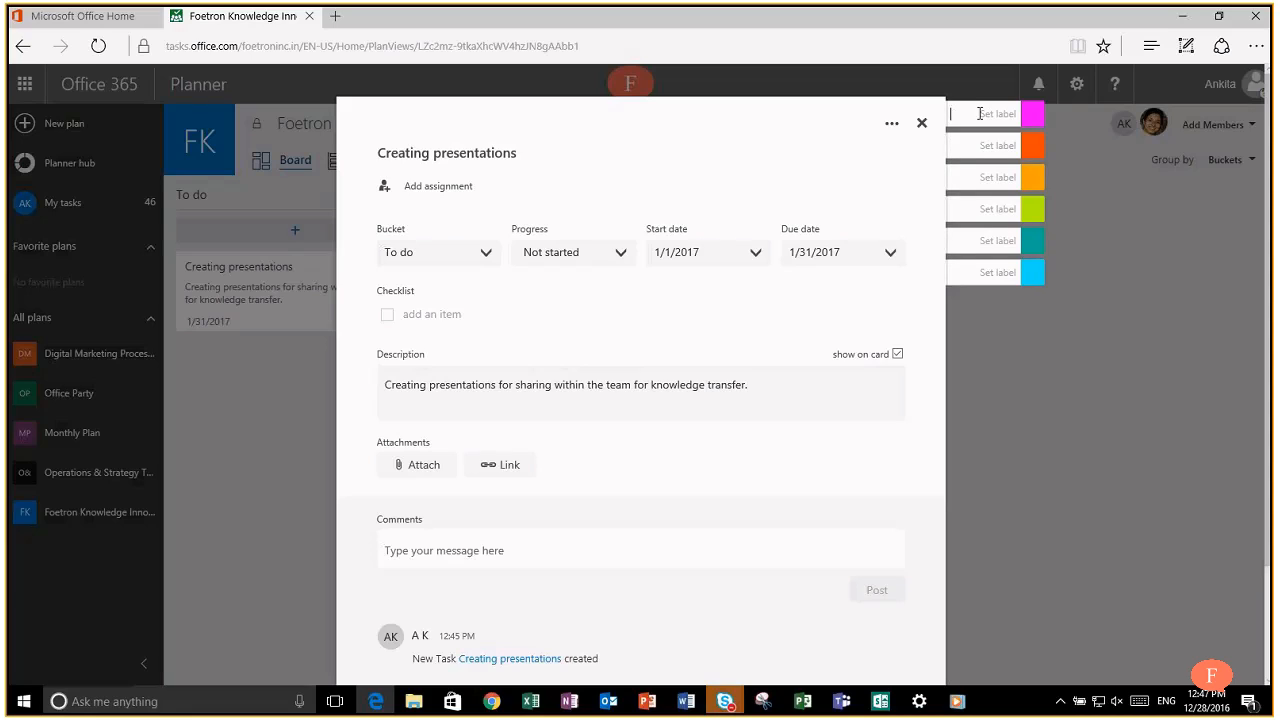
text(Priority 1)
click(981, 148)
text(Priority 2)
click(995, 178)
text(Priority 3)
Step: Name the remaining labels Priority 4 to 6 and tag the task with orange Priority 2
click(978, 215)
text(Priority 4)
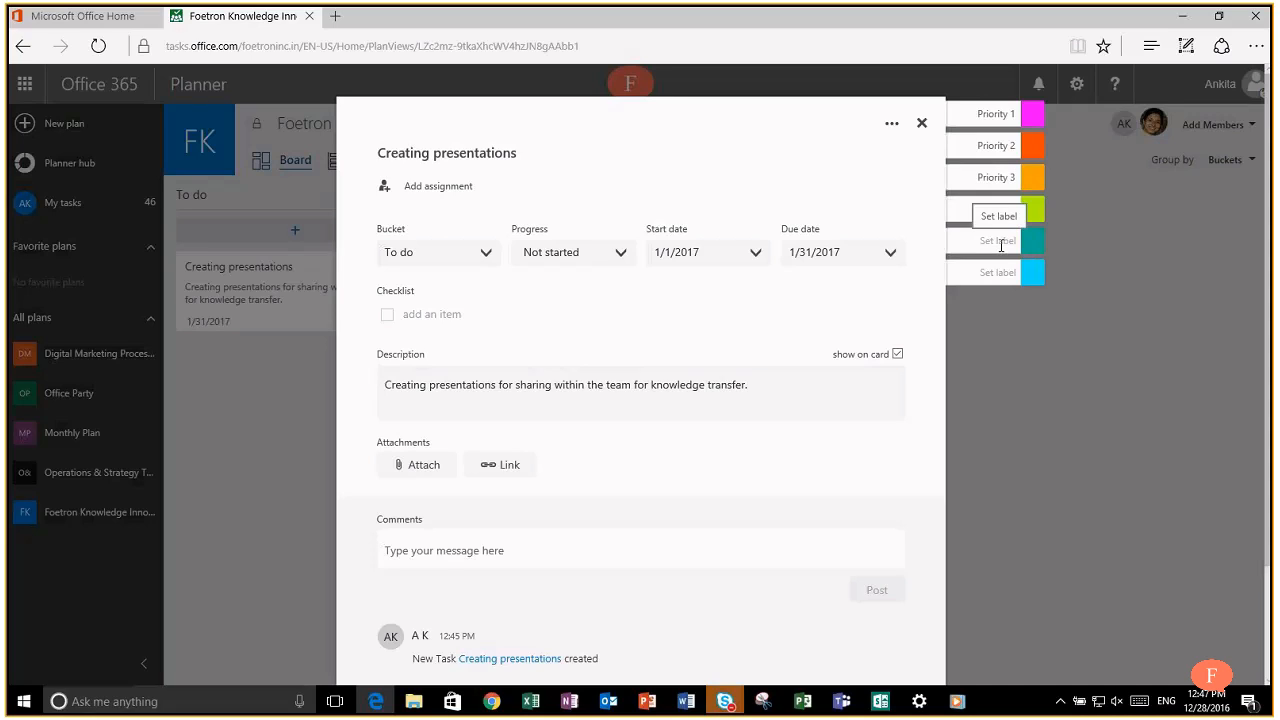
click(1000, 246)
text(Pri)
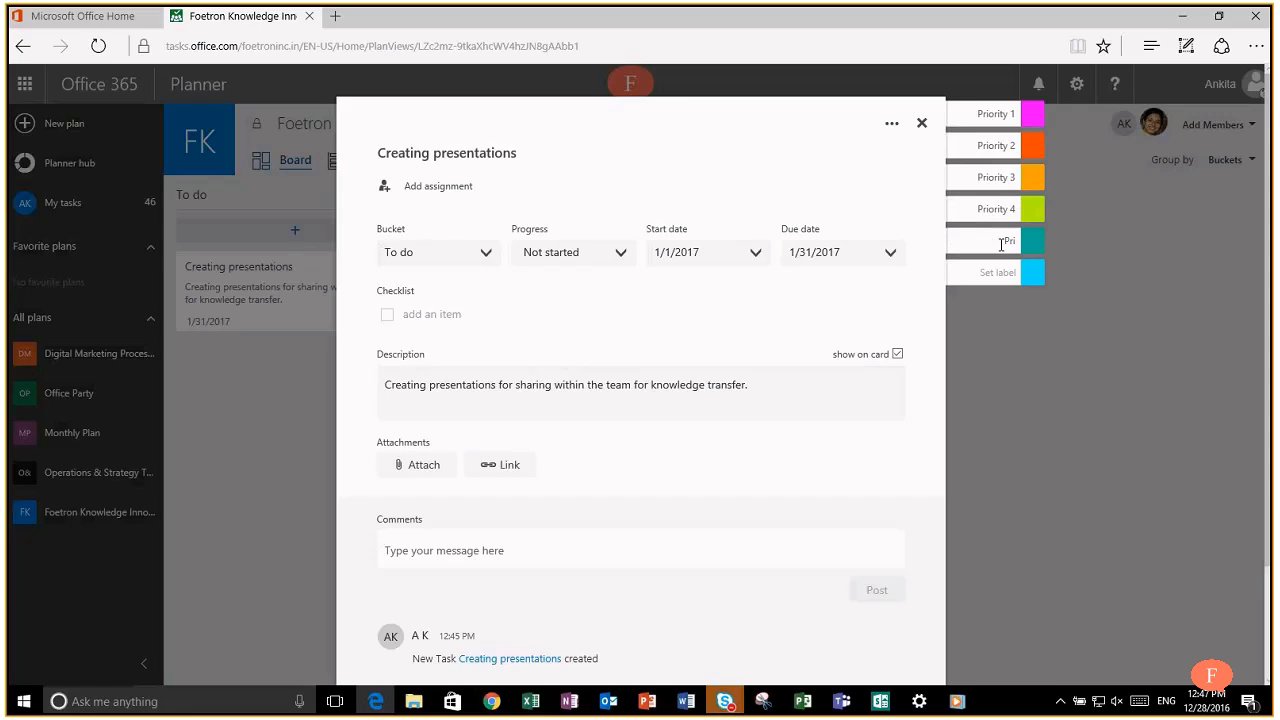
text(ority 5)
click(981, 273)
text(Priority 6)
click(1033, 156)
click(1104, 245)
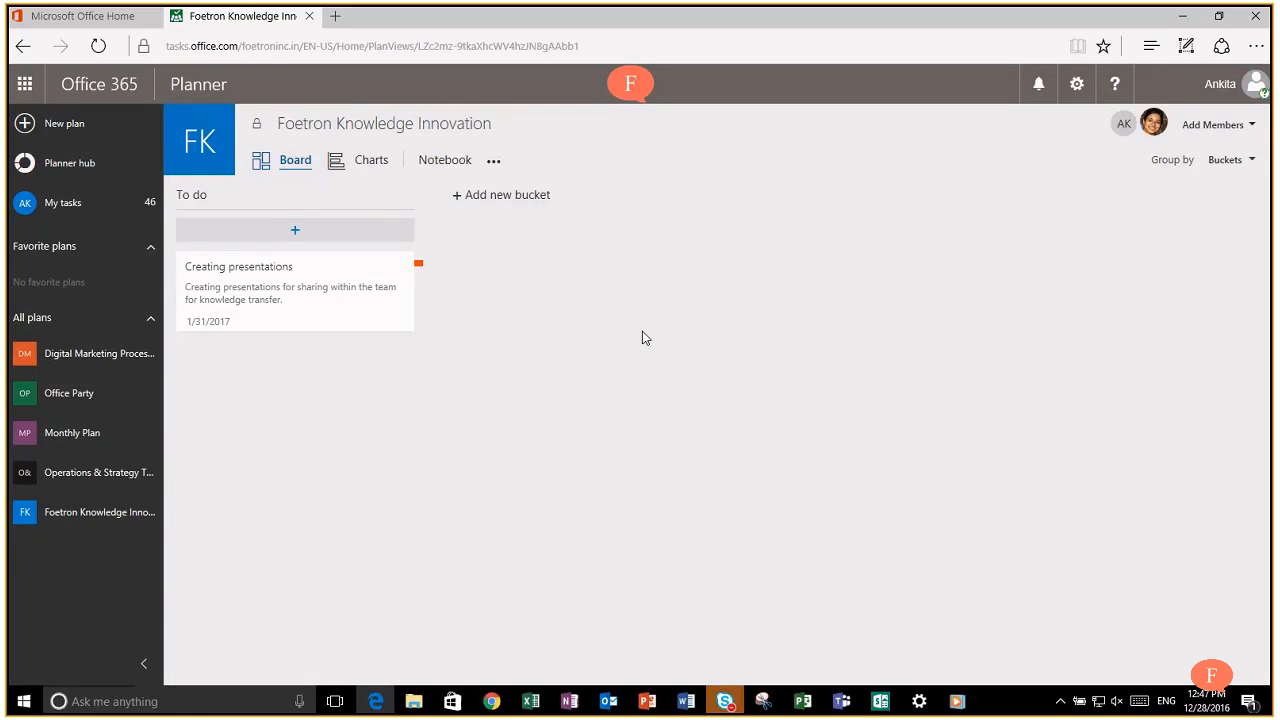
Step: Assign the Creating presentations task to a team member
click(316, 281)
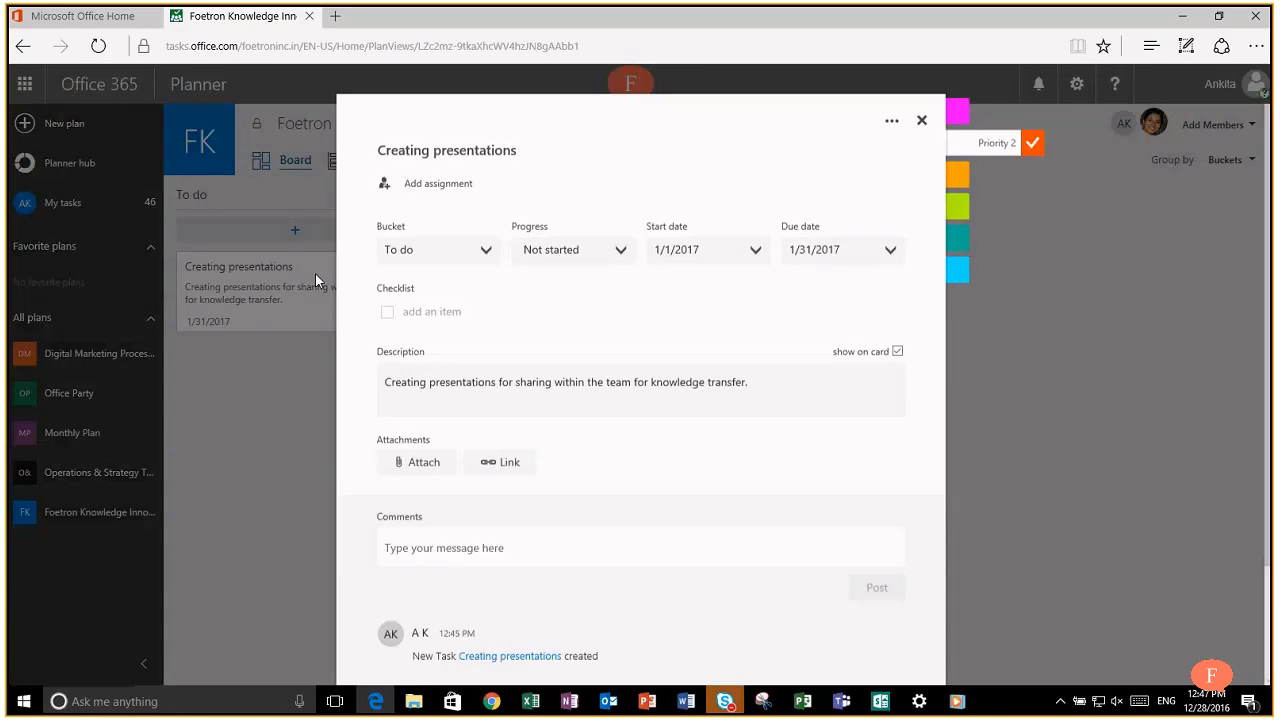
click(427, 191)
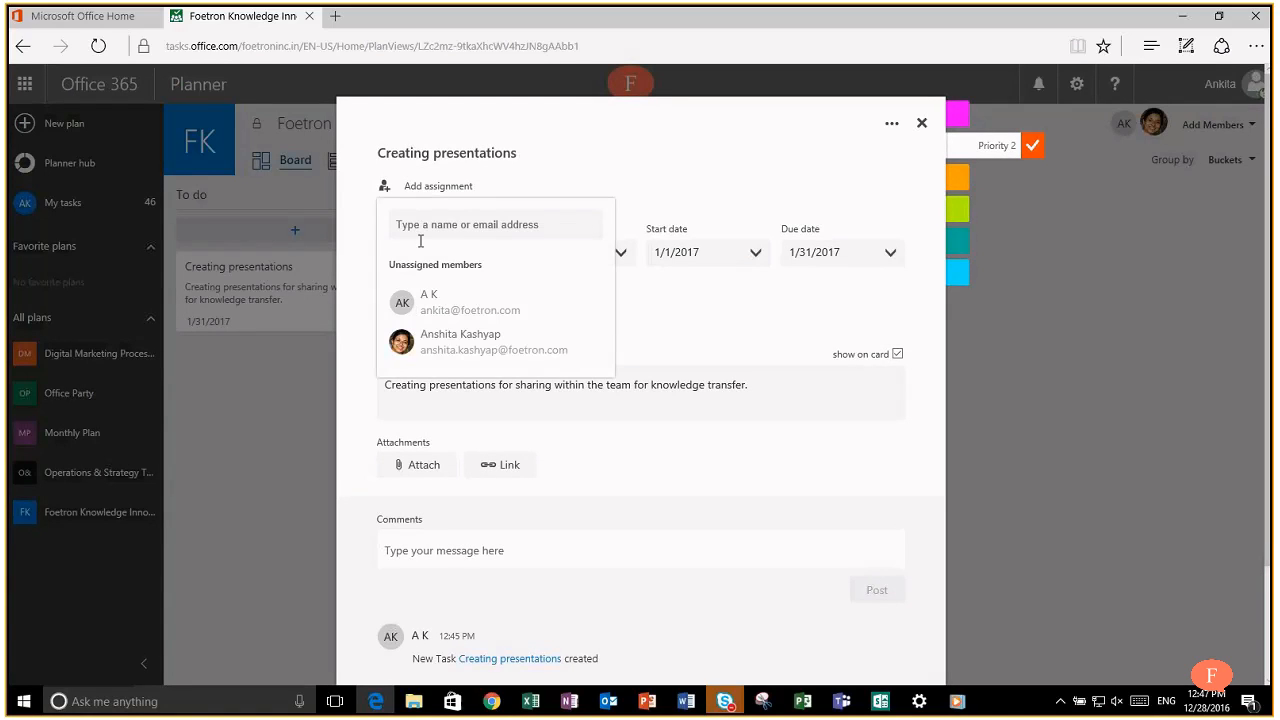
click(458, 345)
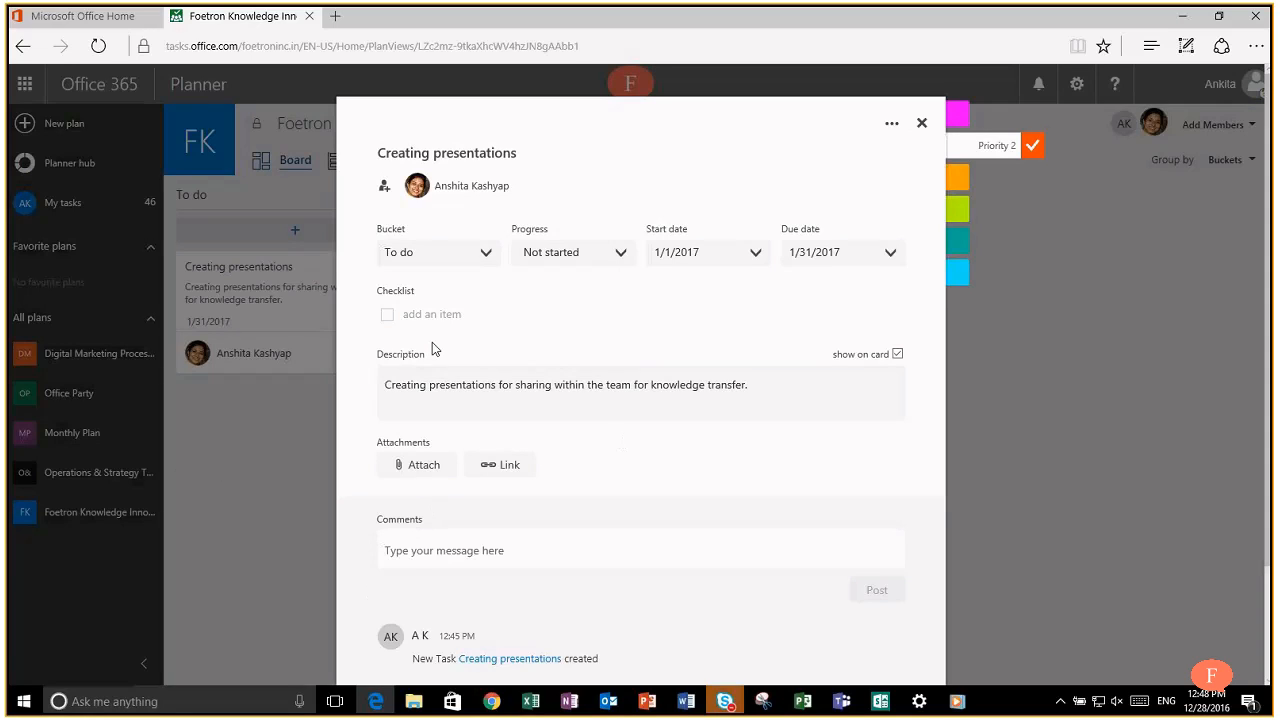
click(424, 314)
Step: Add checklist items 'Identifying the topics', 'Assigning topic to different team members', 'Sharing presentation template'
text(Identifying the topics)
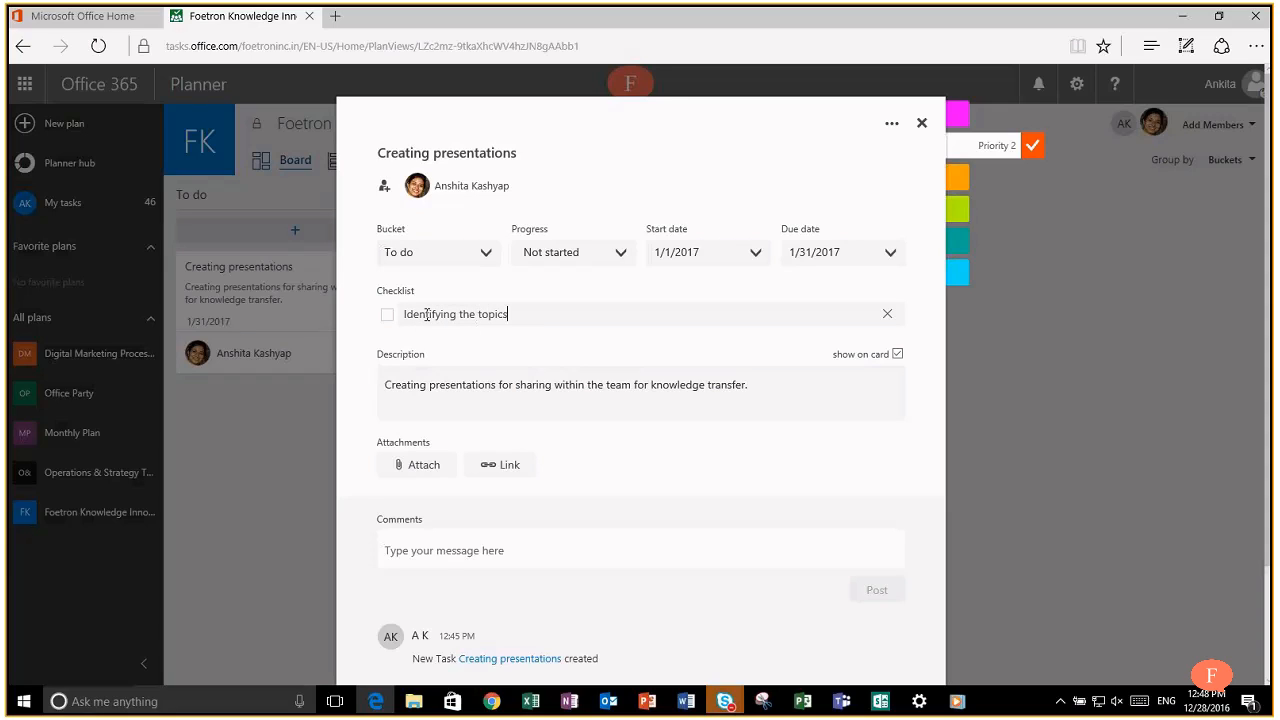
key(Return)
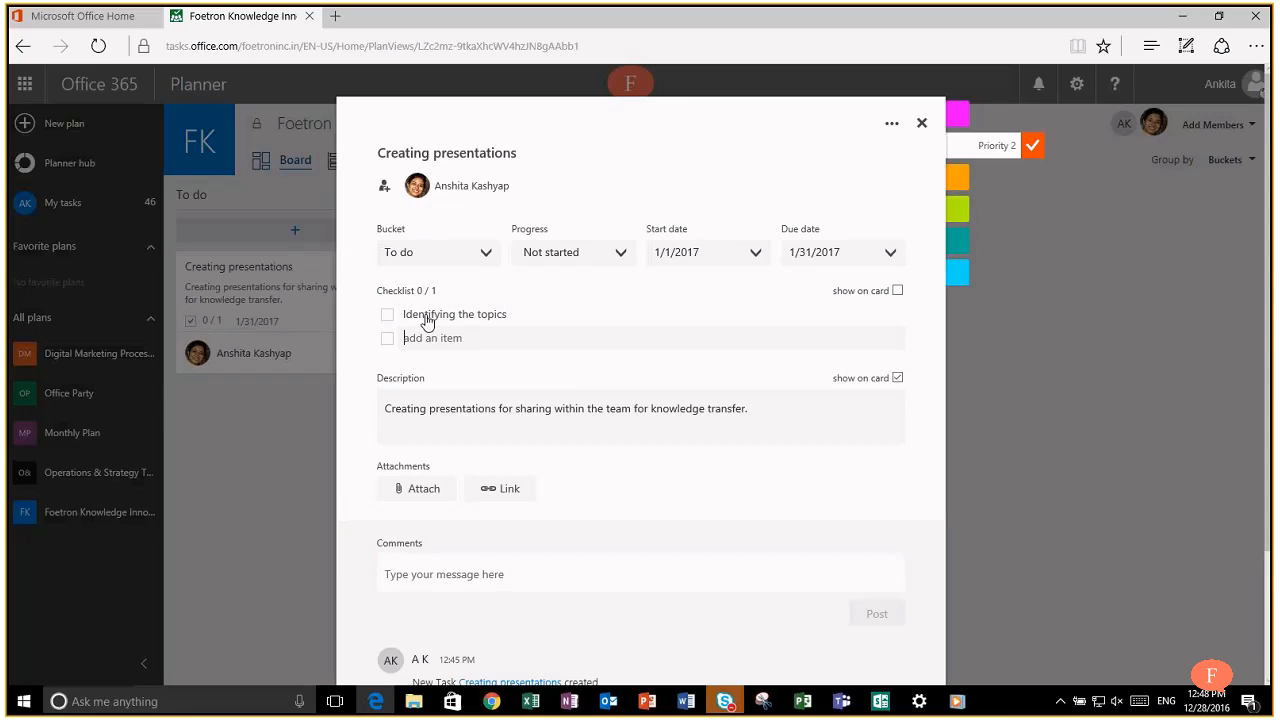
text(Assigning topic to different team memb)
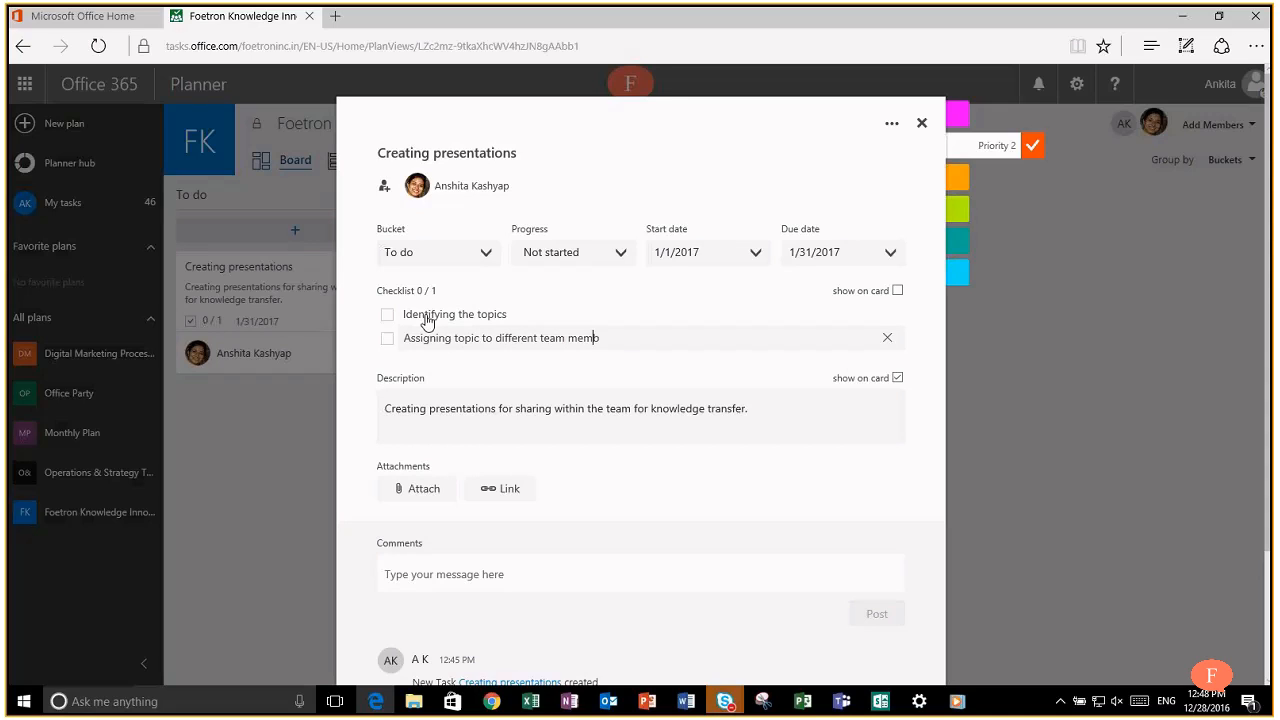
text(ers)
key(Return)
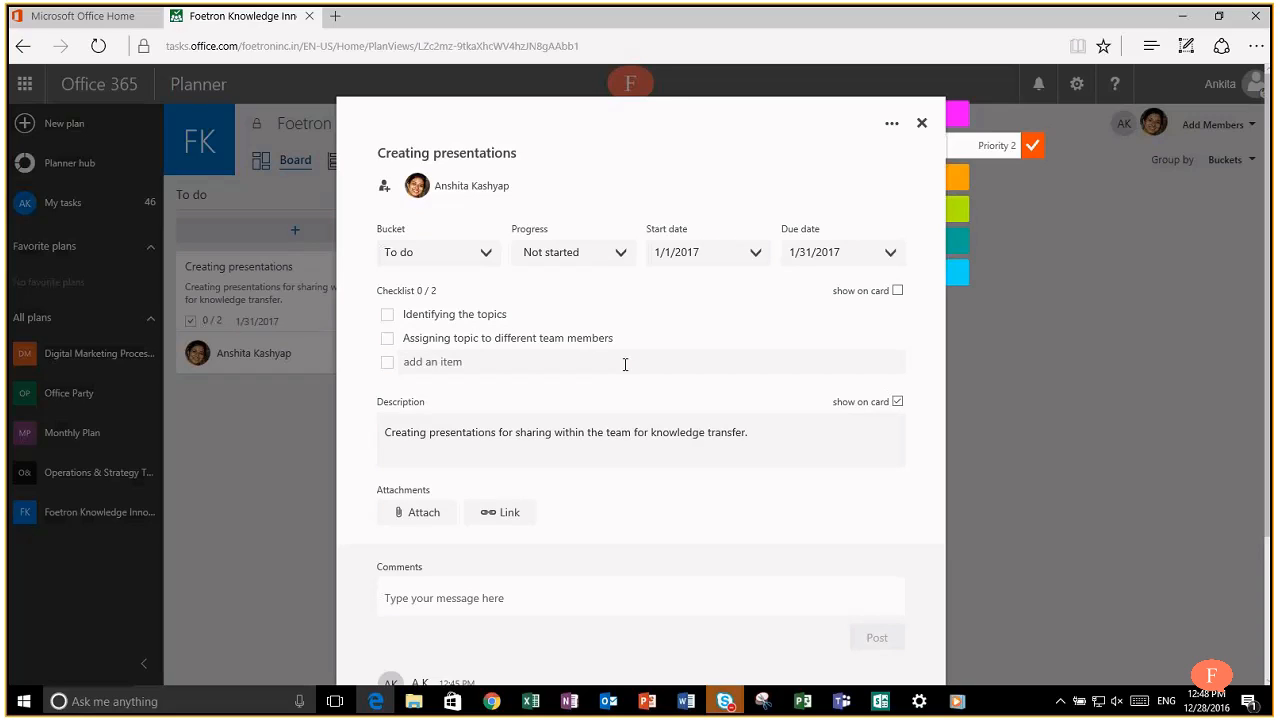
text(Sharing presentation template)
key(Return)
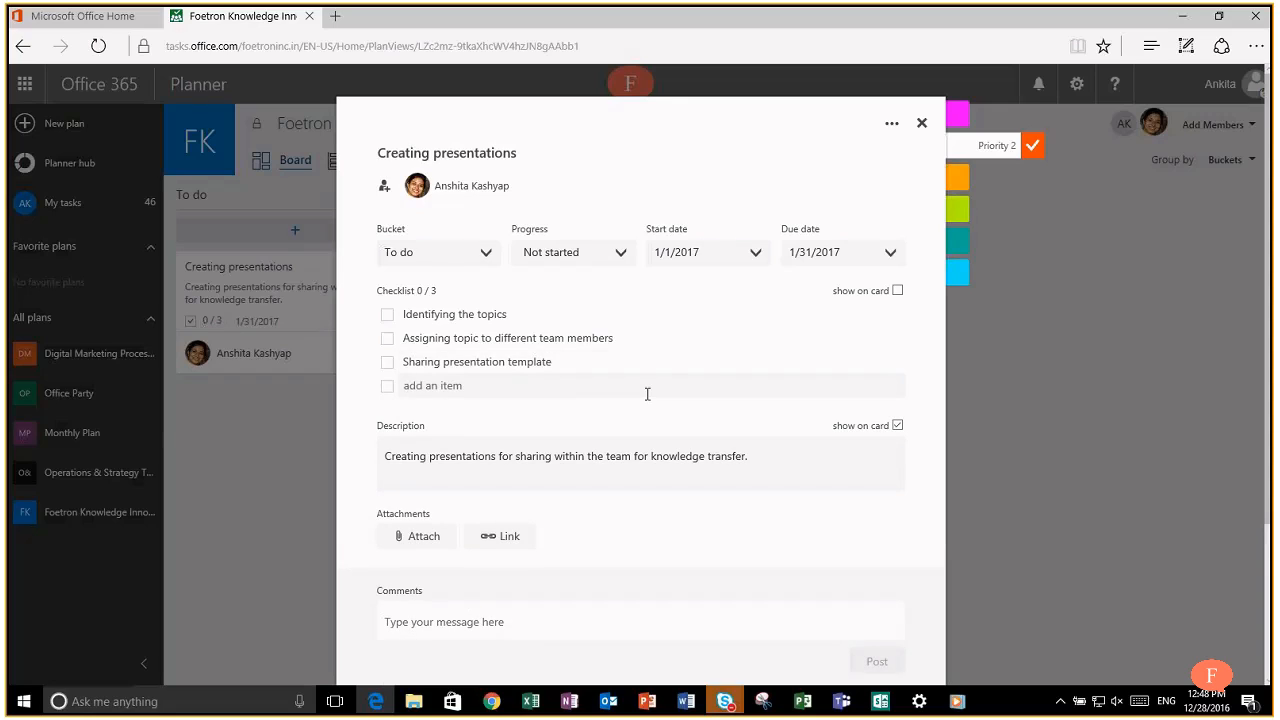
Step: Add 'Tracking progress on weekly basis' and 'Submitting presentations on 28th Jan 2017' to the checklist
text(Tracking progress on weekly)
text(basis)
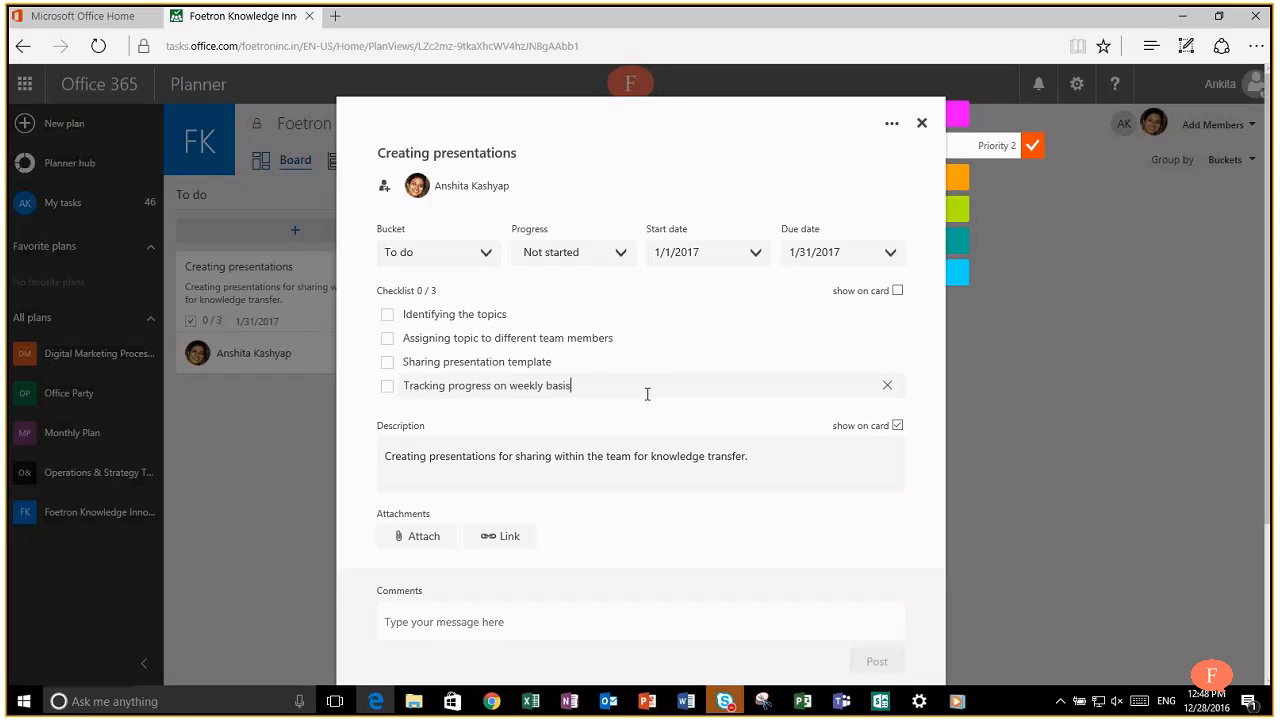
key(Return)
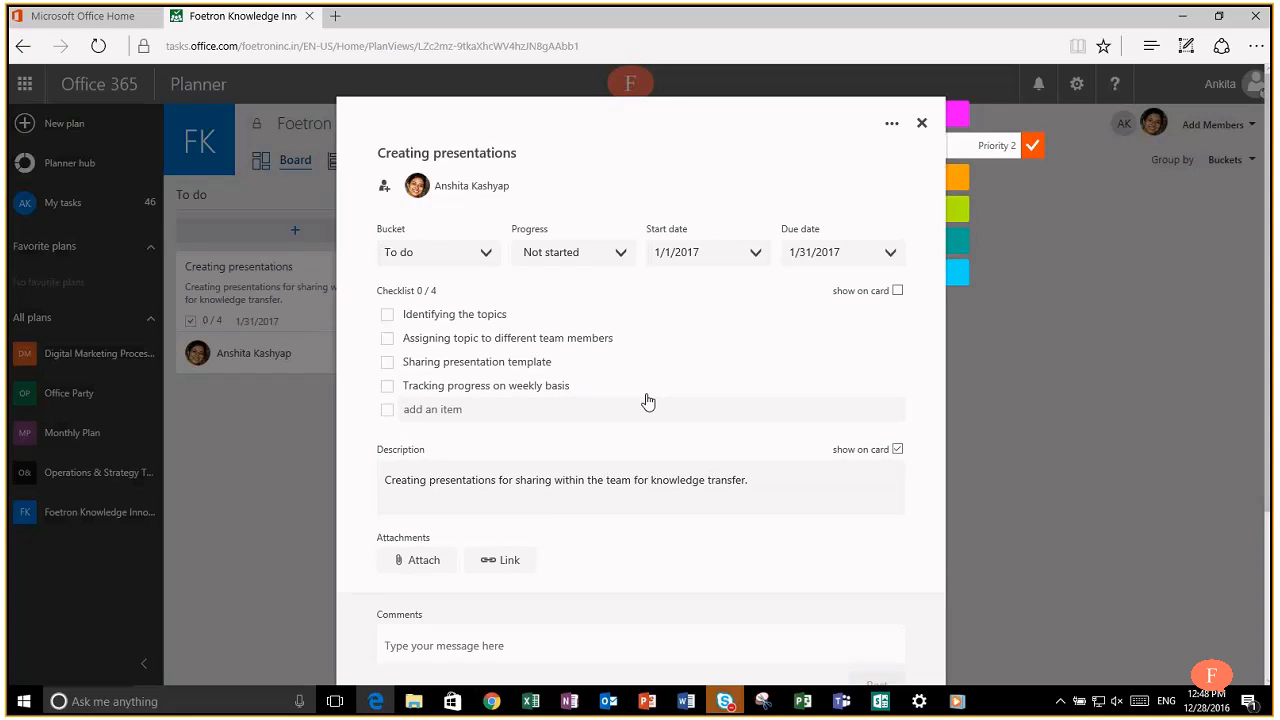
text(Submitting presentations on )
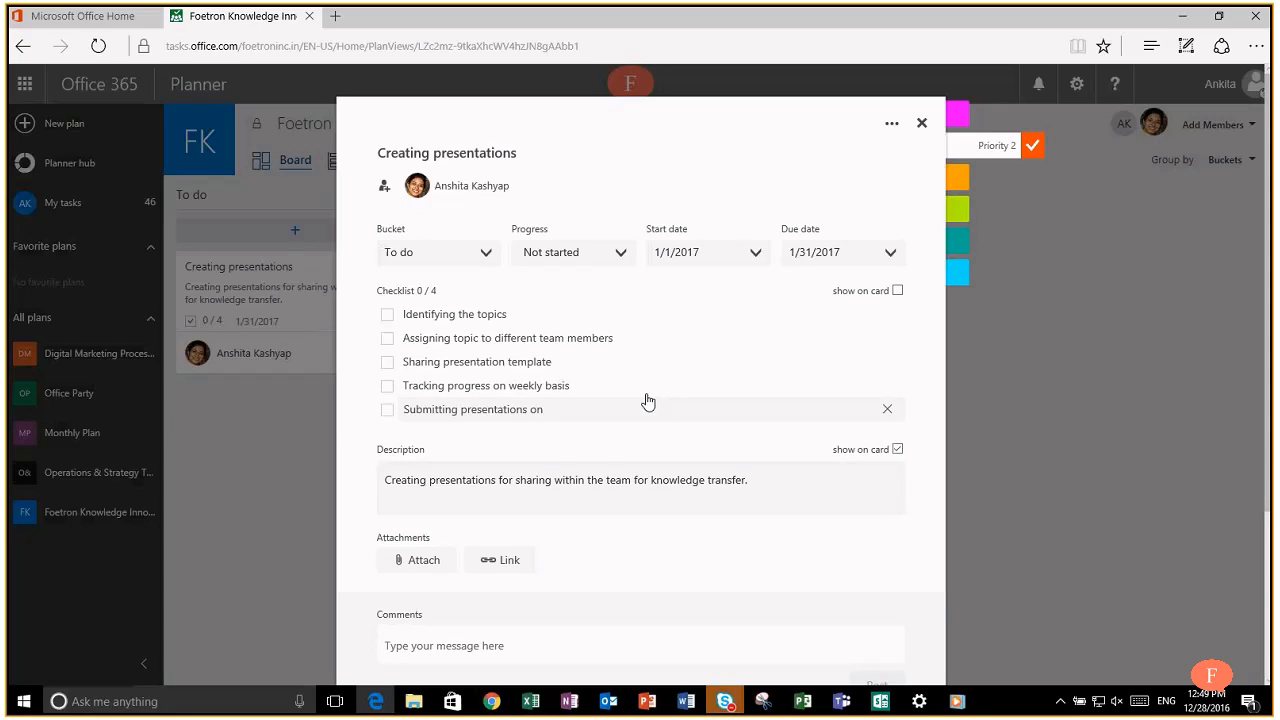
text(28th Janury)
key(BackSpace)
key(BackSpace)
key(BackSpace)
text(2017)
key(Return)
click(1027, 386)
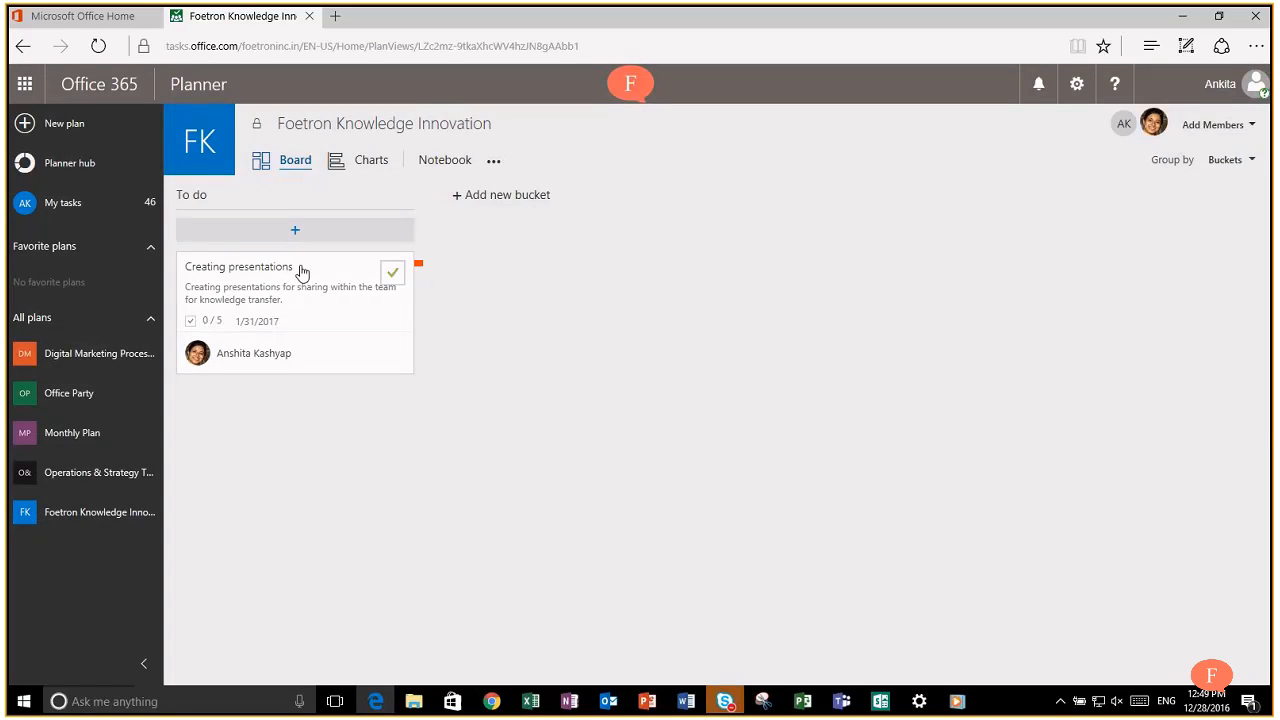
Step: Show the checklist instead of the description on the Creating presentations card
click(308, 270)
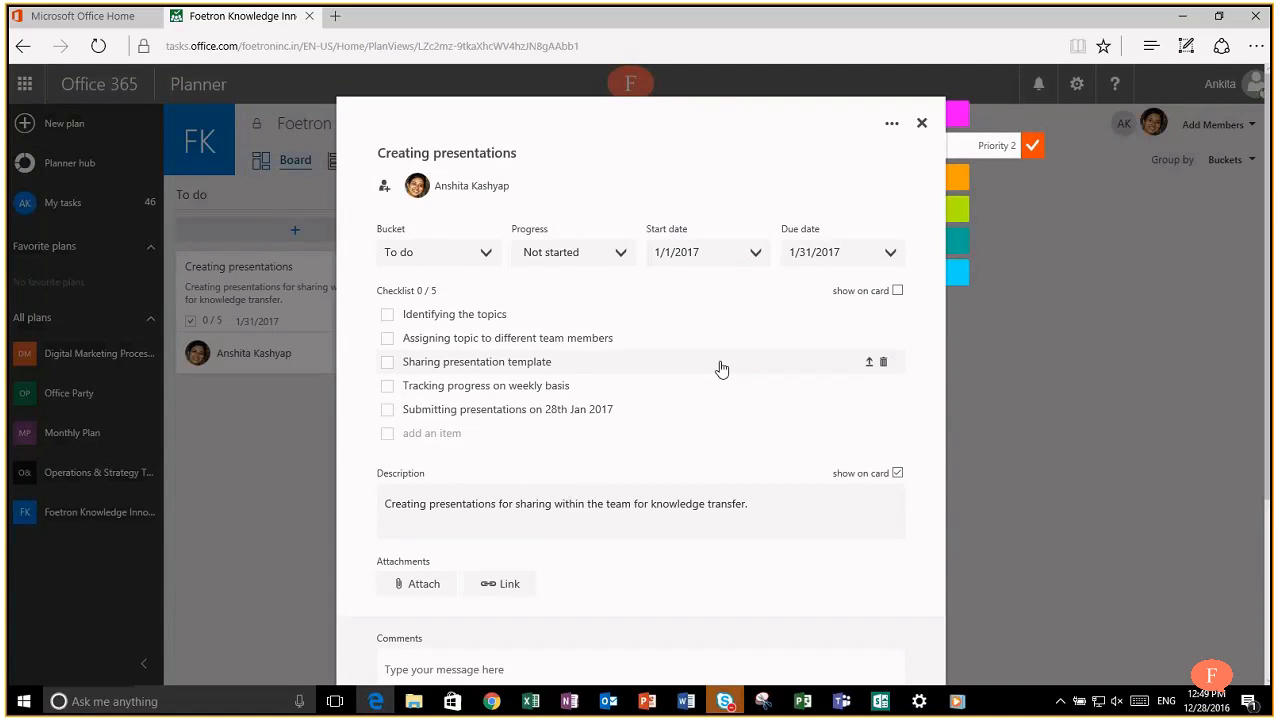
click(1109, 400)
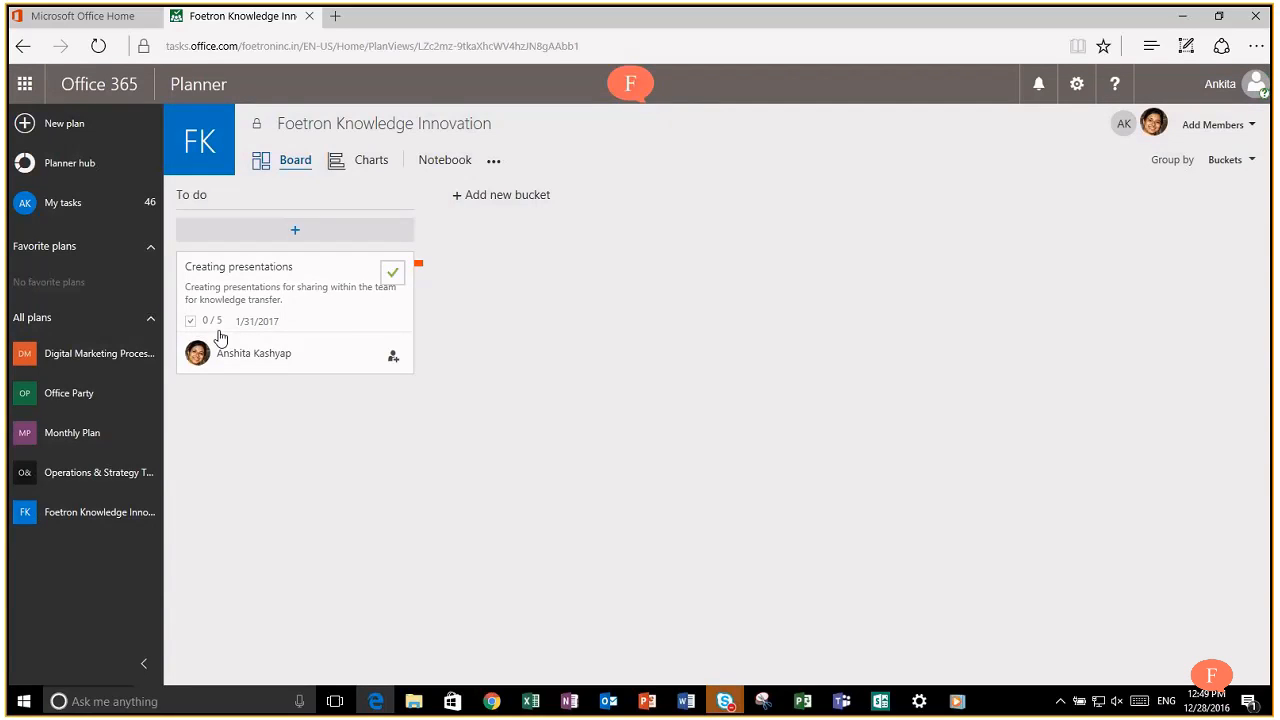
click(332, 277)
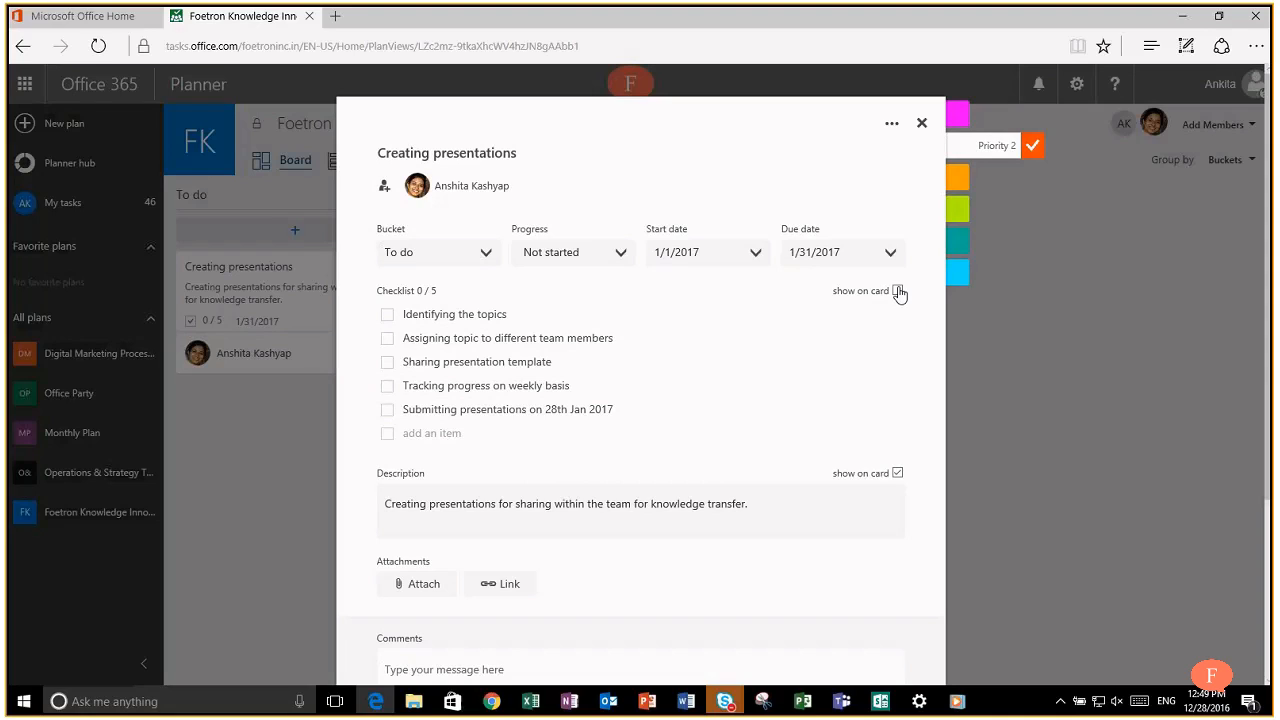
click(897, 474)
click(1066, 373)
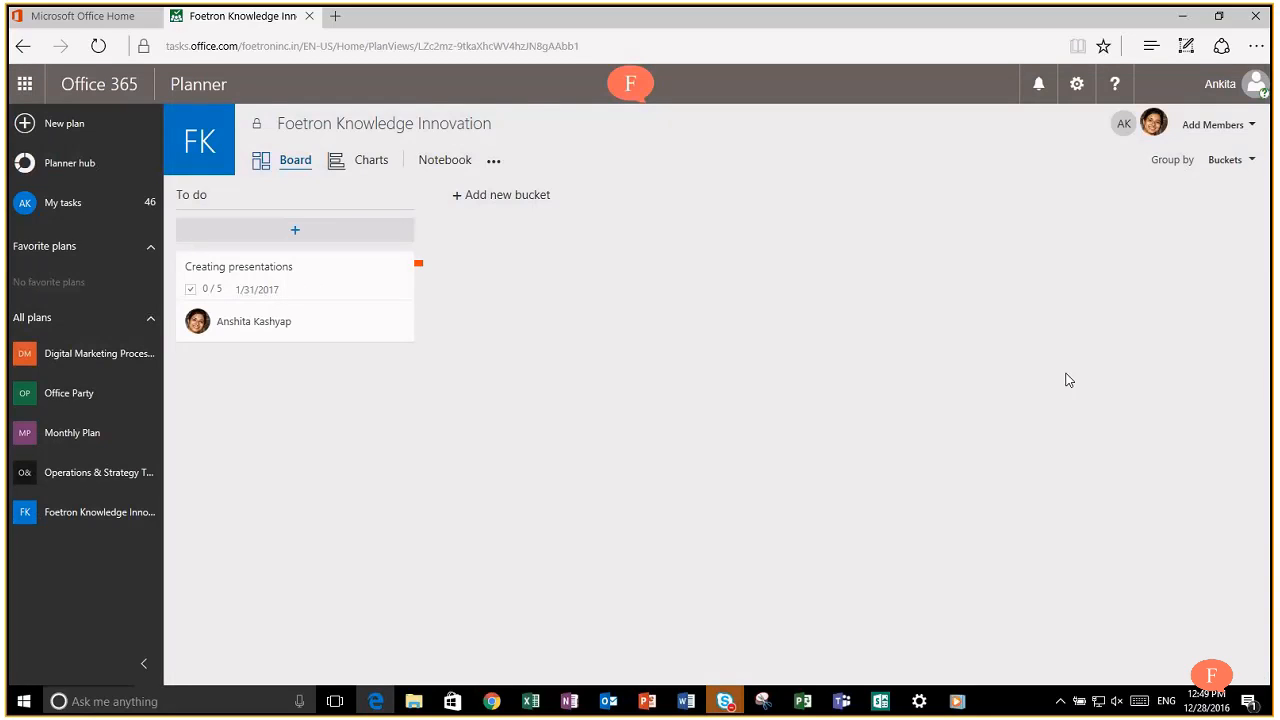
click(310, 267)
click(897, 290)
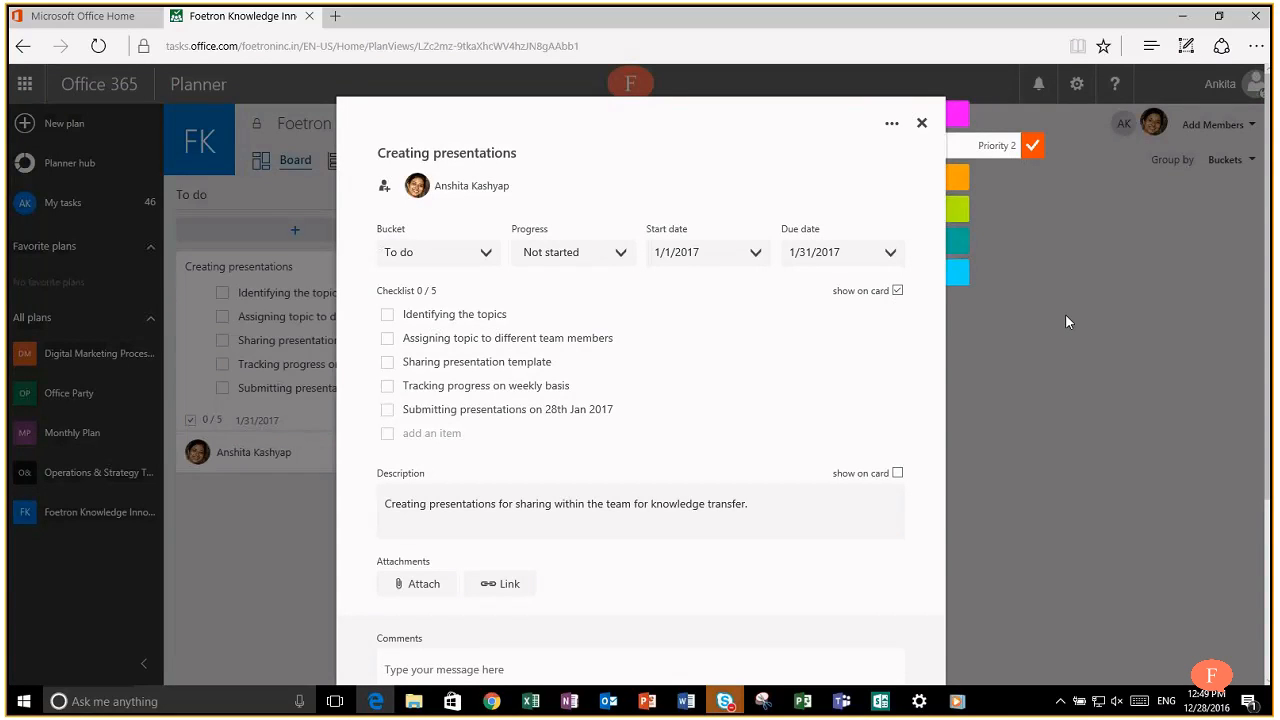
click(1065, 313)
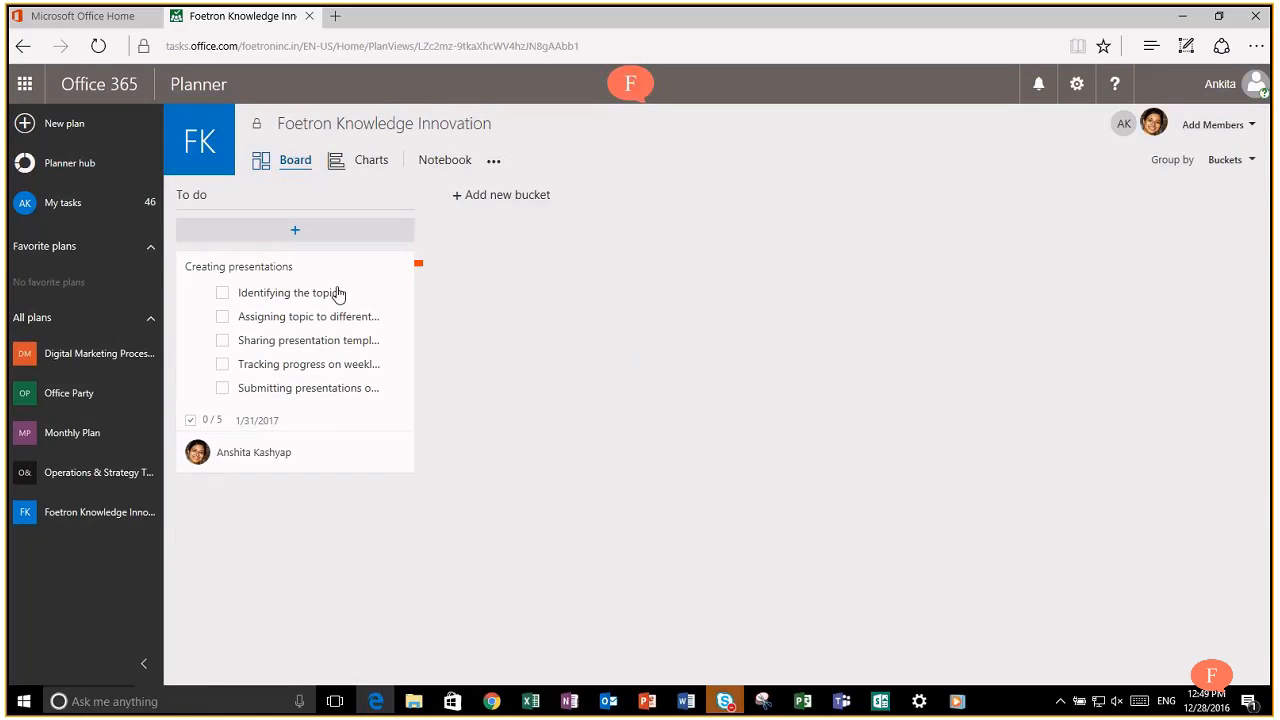
Step: Tick off all five checklist items directly on the card
click(322, 272)
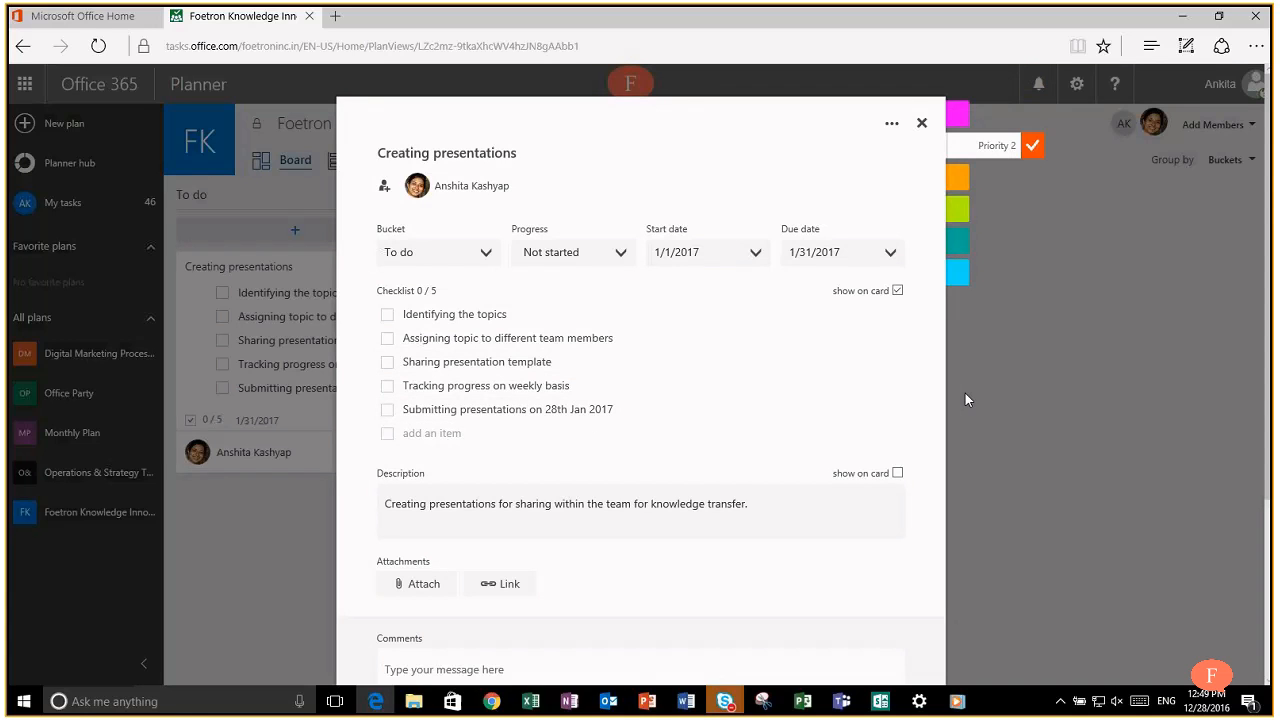
click(965, 393)
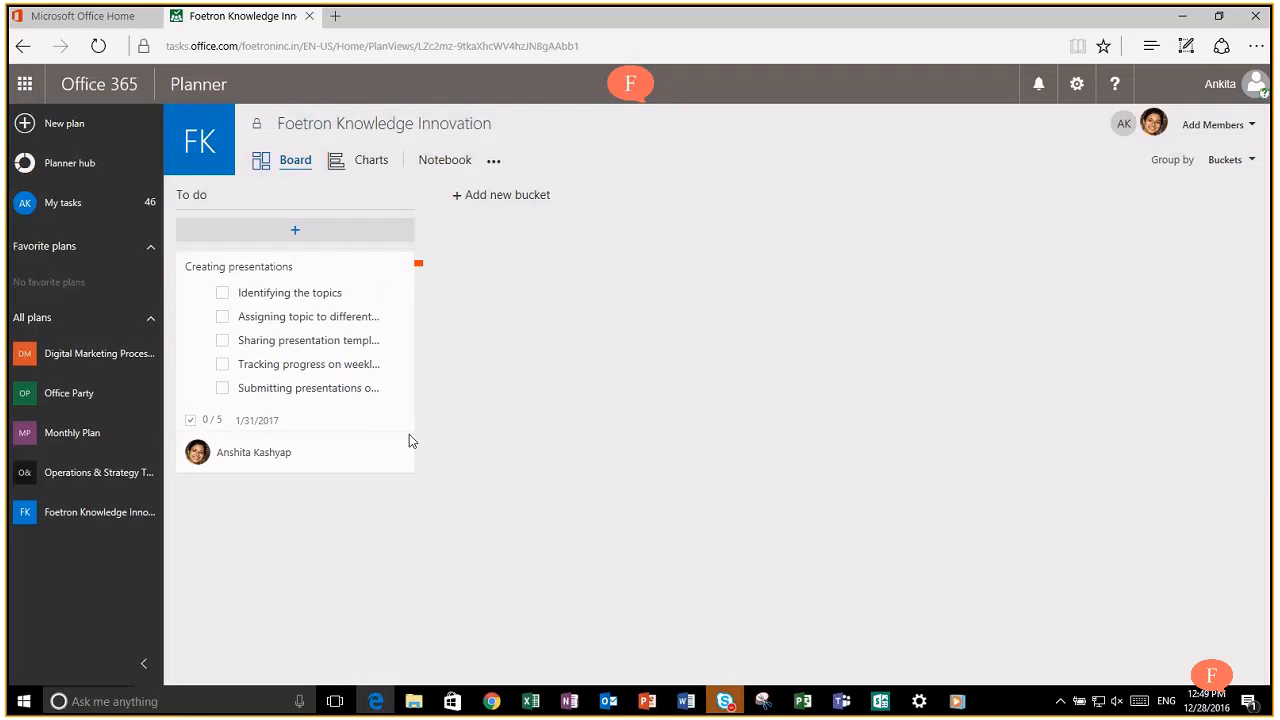
click(222, 294)
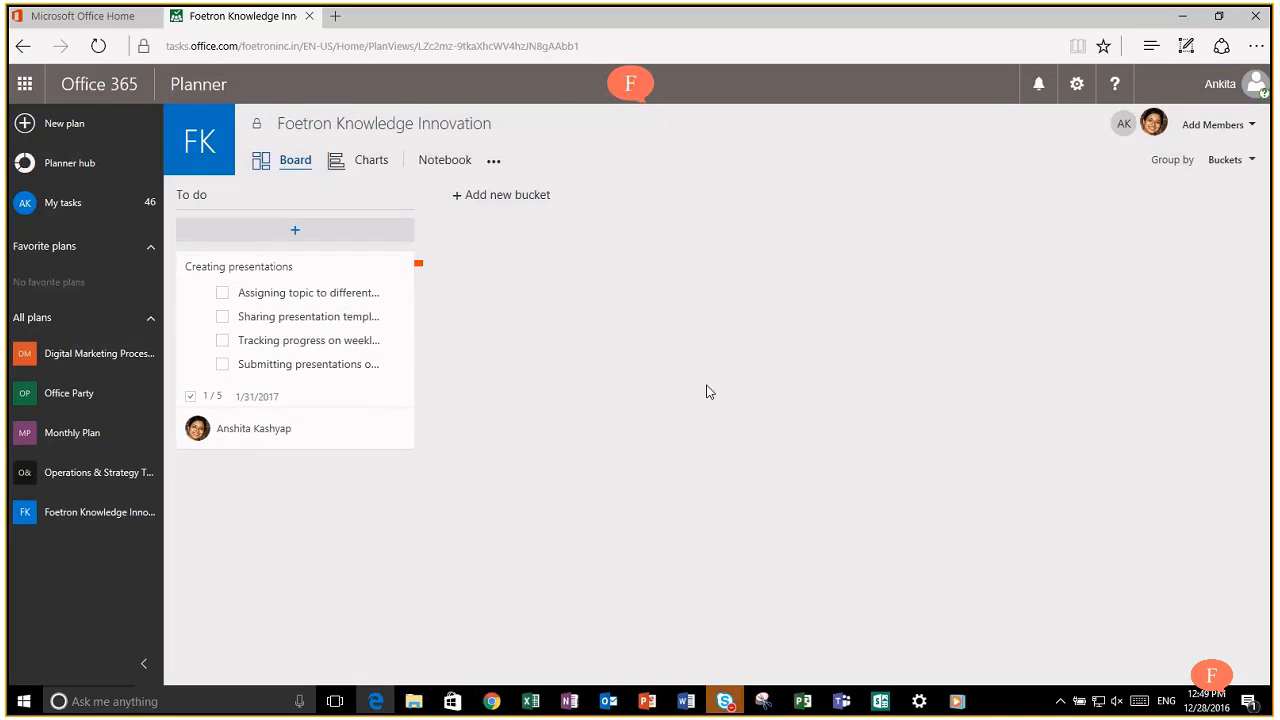
click(222, 294)
click(223, 293)
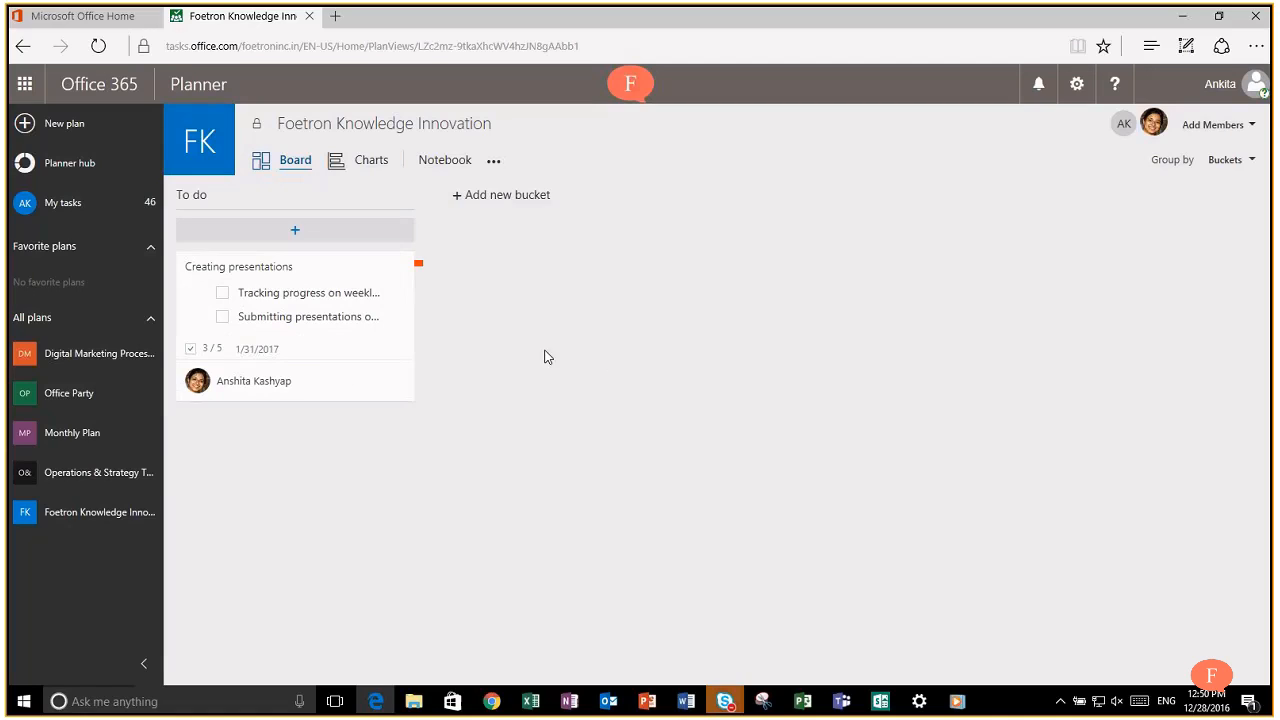
click(222, 294)
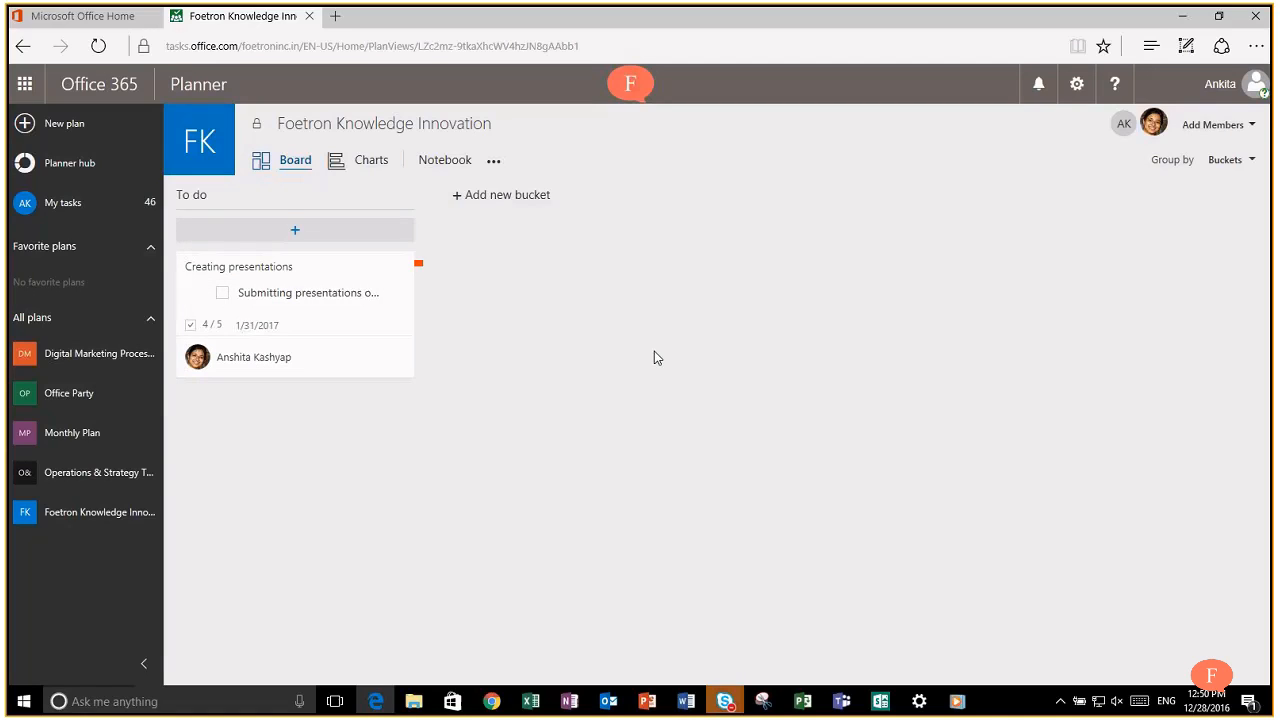
click(222, 294)
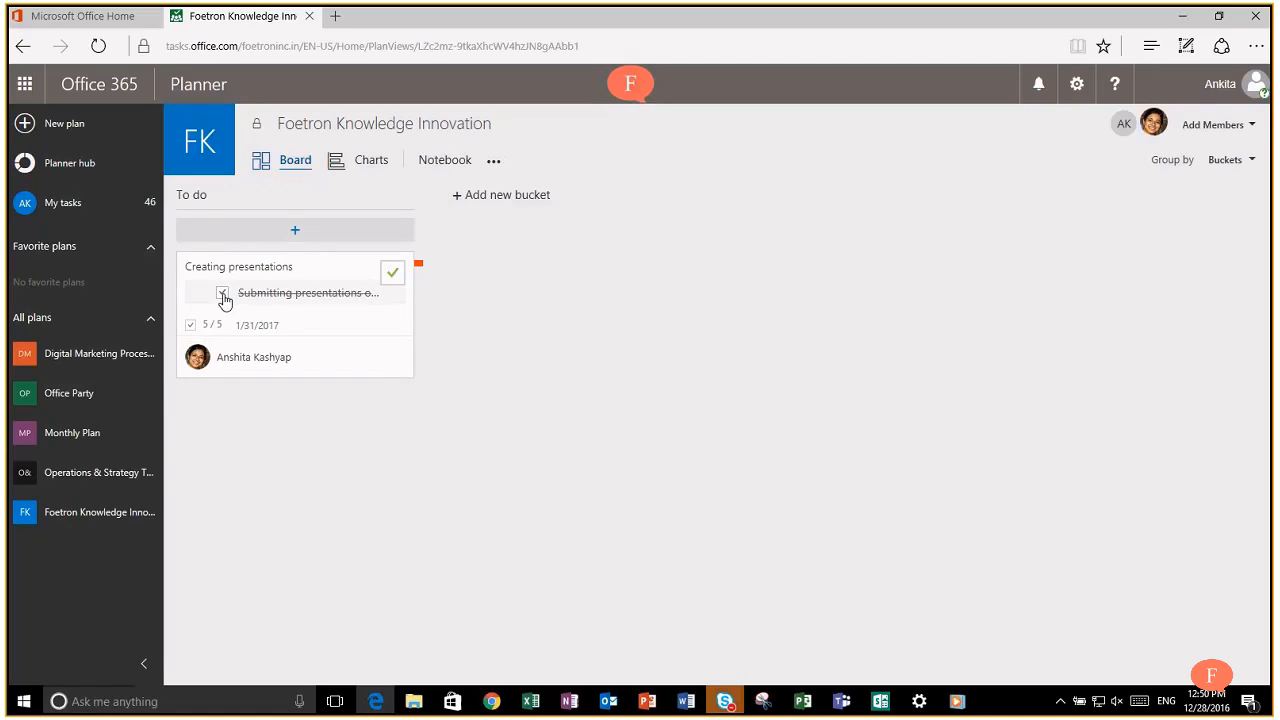
Step: Untick all five items in the task details, then re-tick Identifying the topics
click(334, 271)
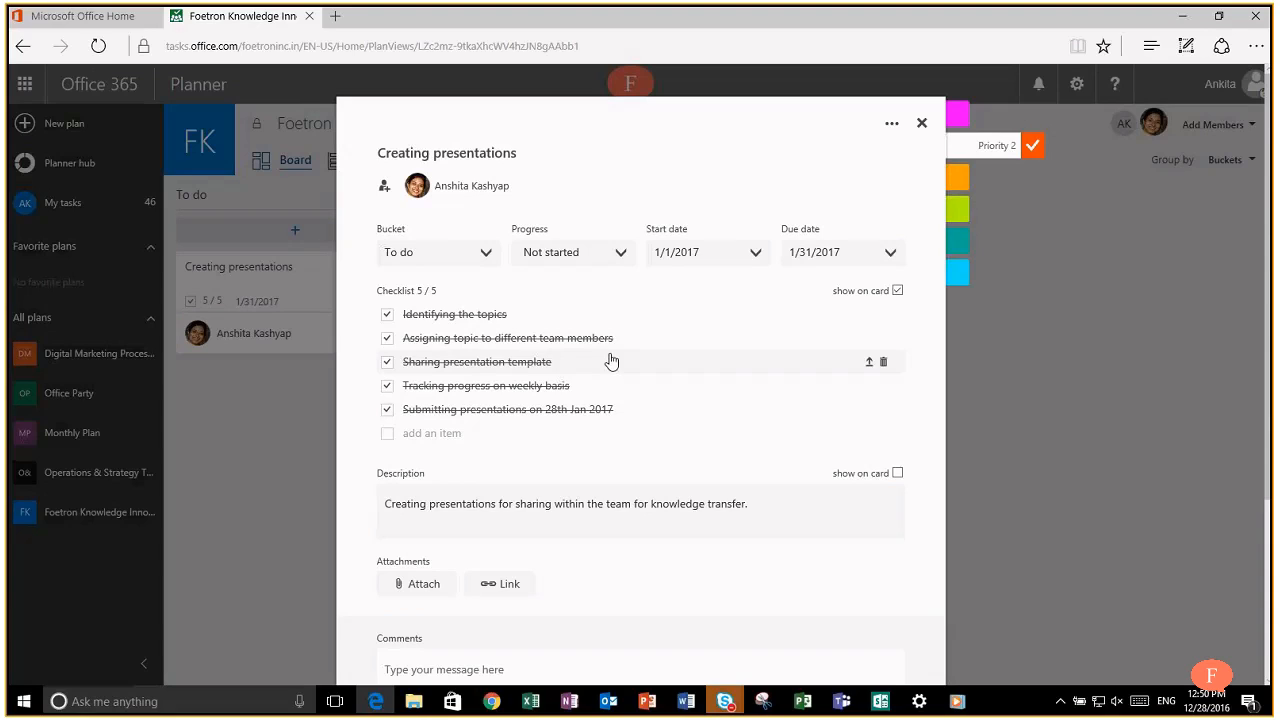
click(387, 315)
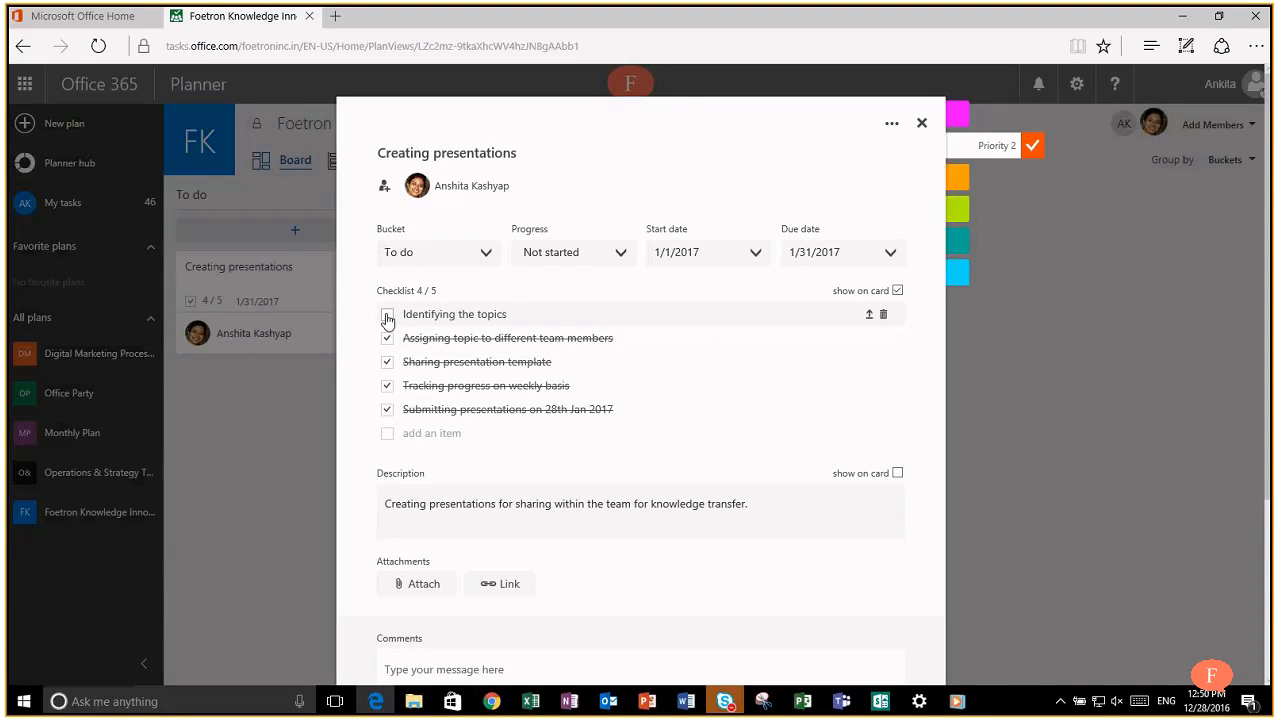
click(387, 339)
click(387, 362)
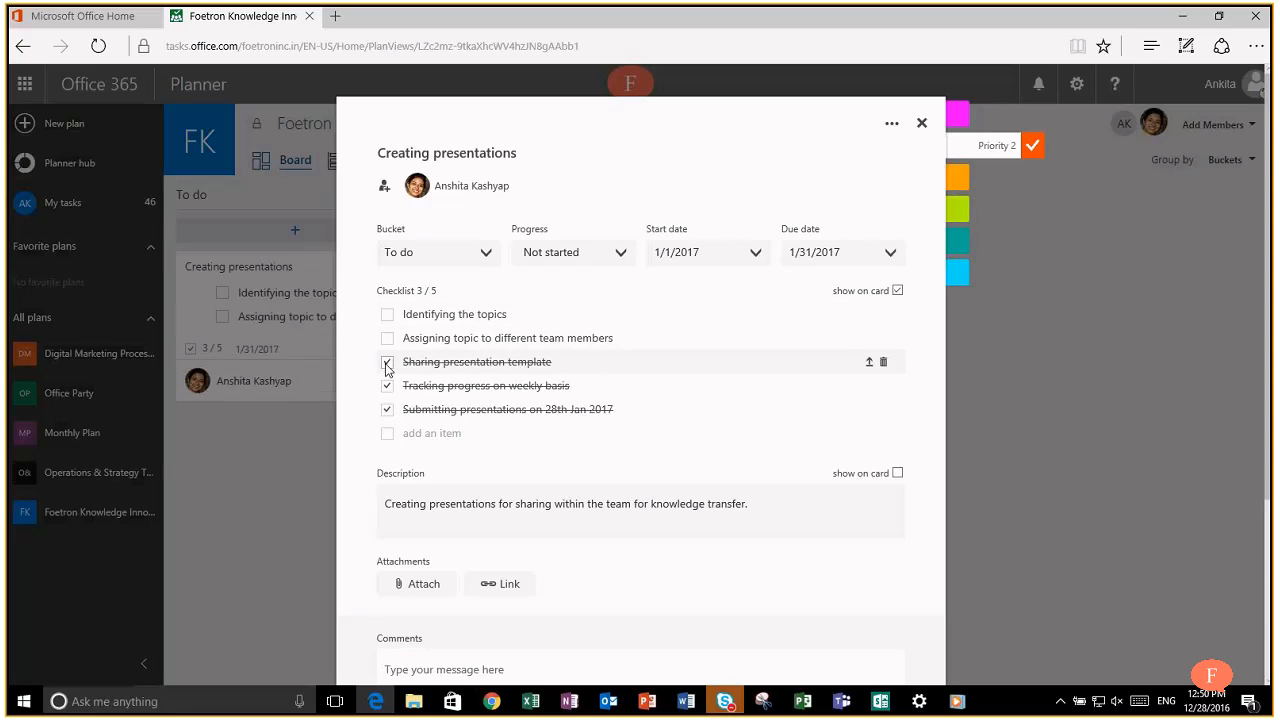
click(387, 386)
click(387, 410)
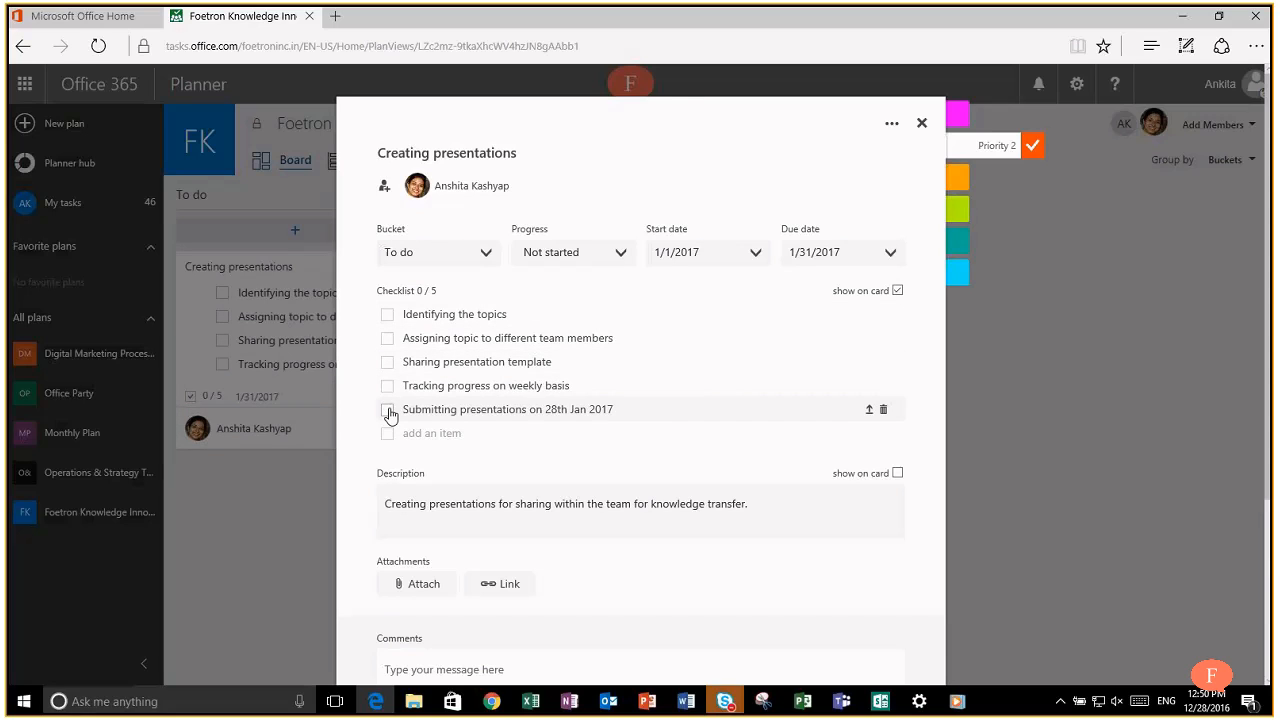
click(387, 318)
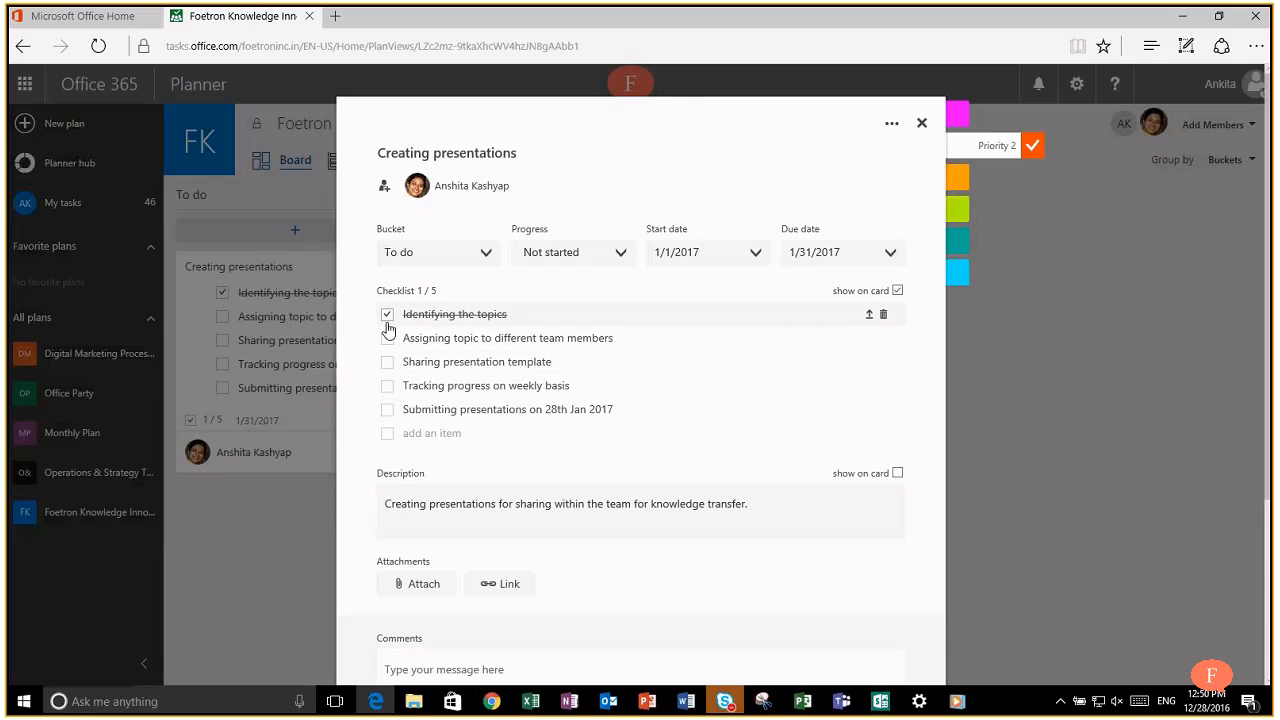
click(1028, 414)
Step: Tick the remaining checklist items on the card until it reads 5/5
click(223, 294)
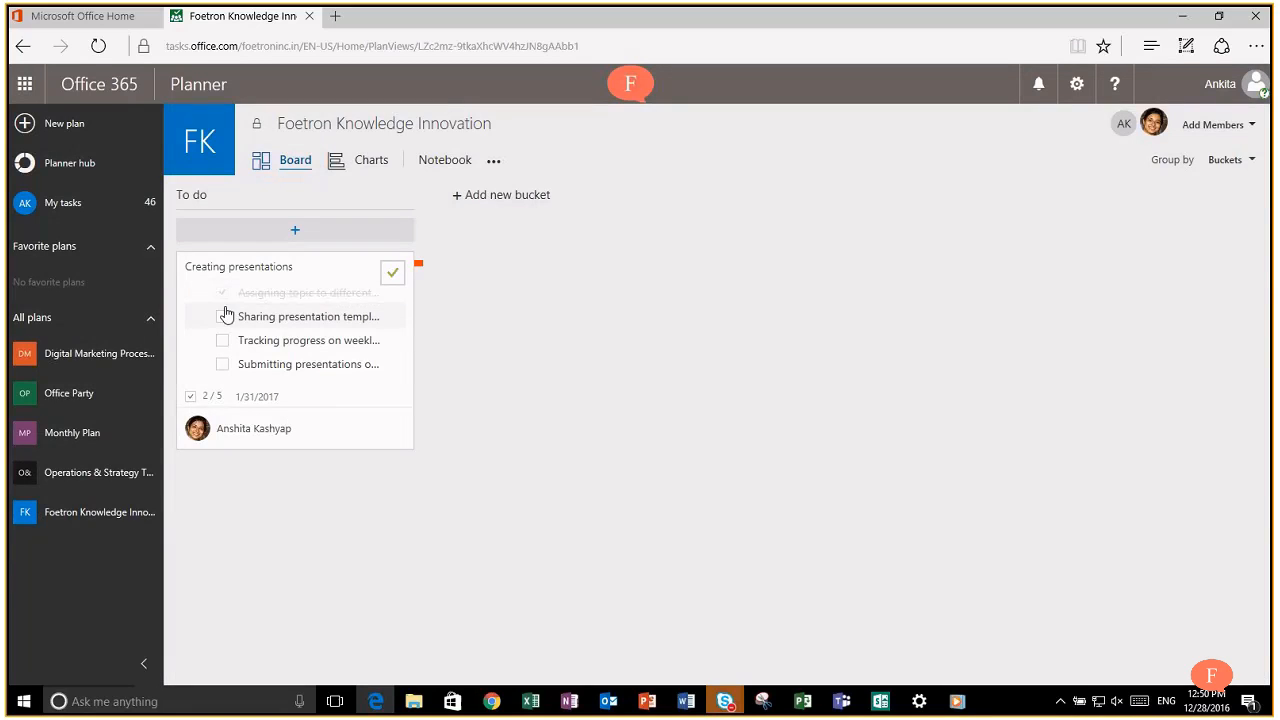
click(225, 306)
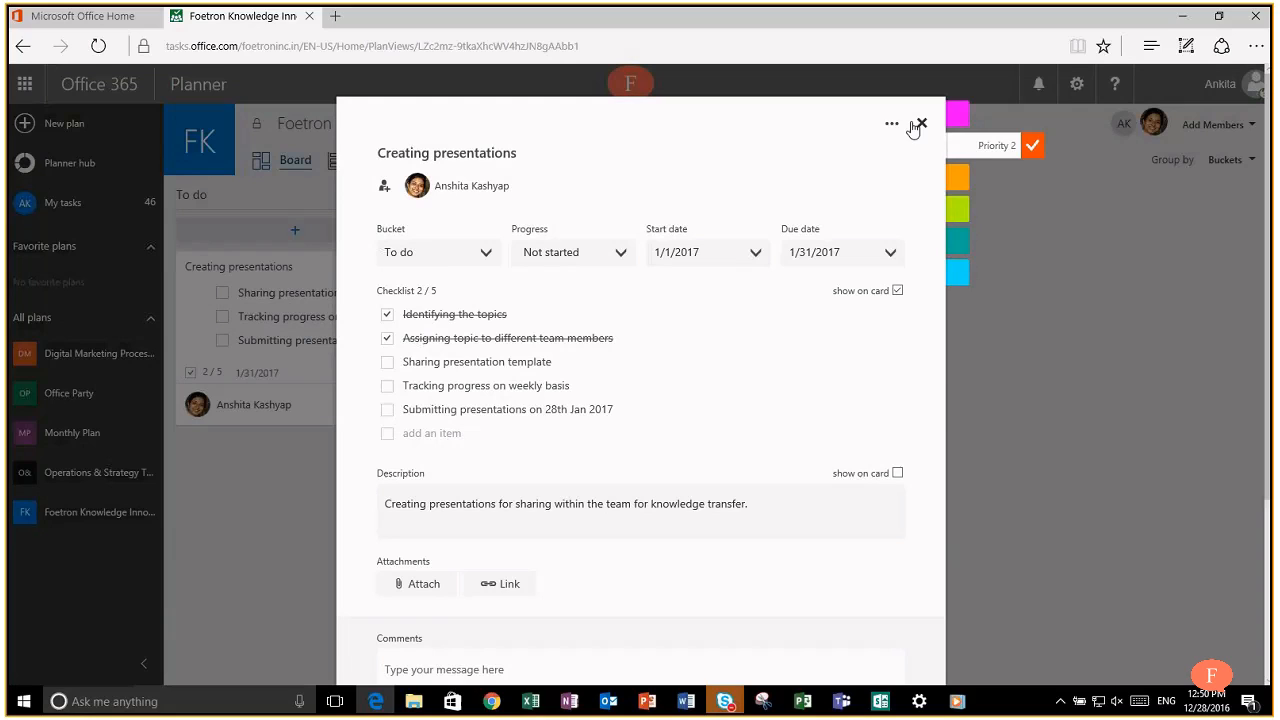
click(1129, 371)
click(222, 293)
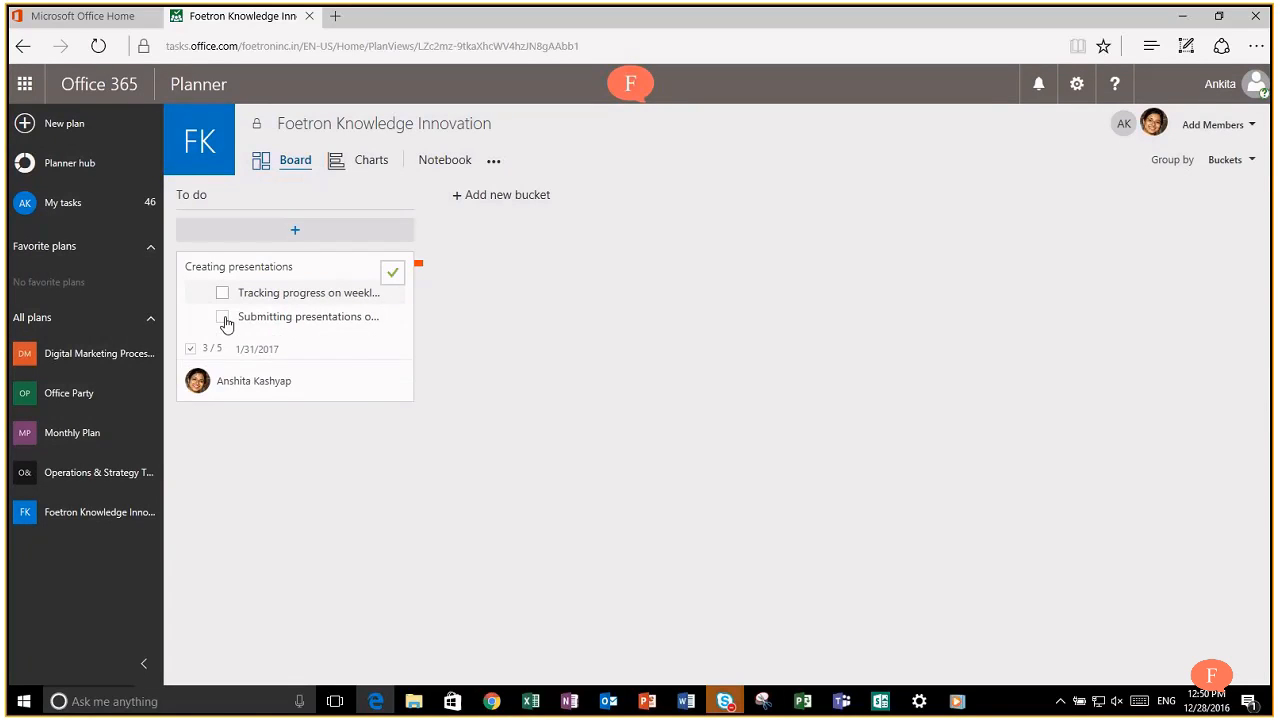
click(222, 319)
click(222, 292)
mouse_move(354, 286)
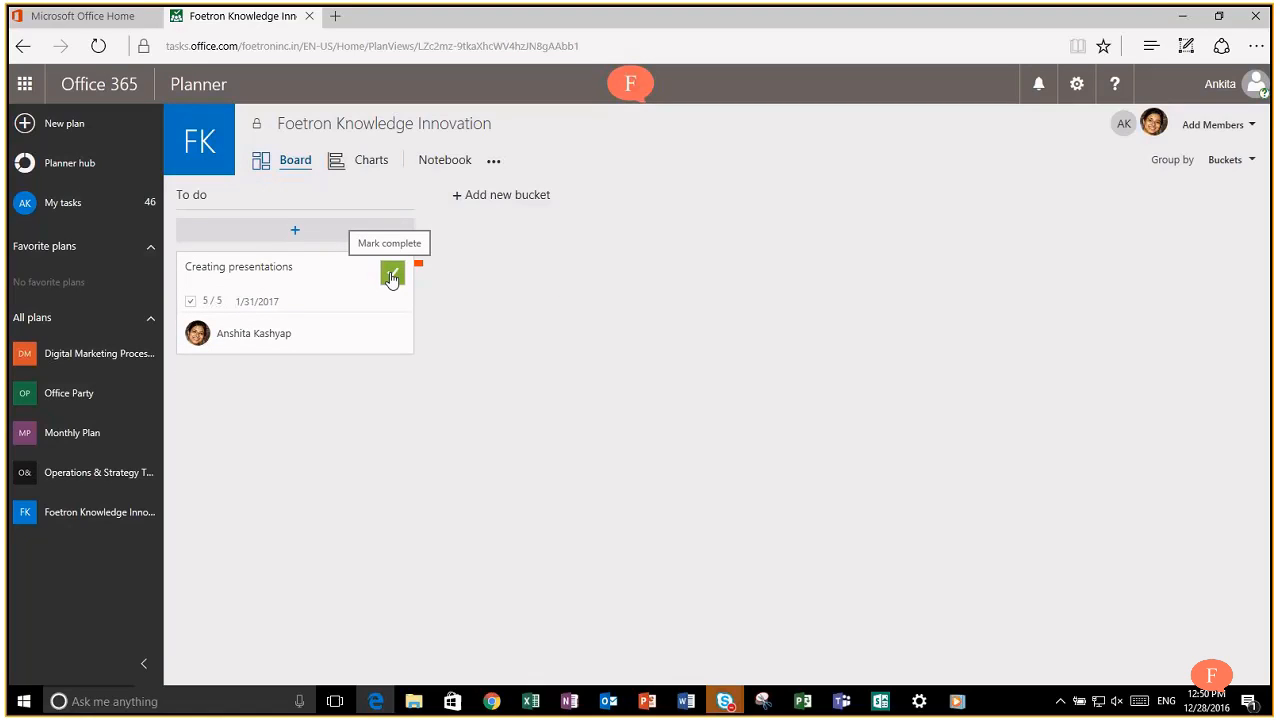
Step: Open Creating presentations and untick its first two checklist items, starting with Identifying the topics
click(331, 271)
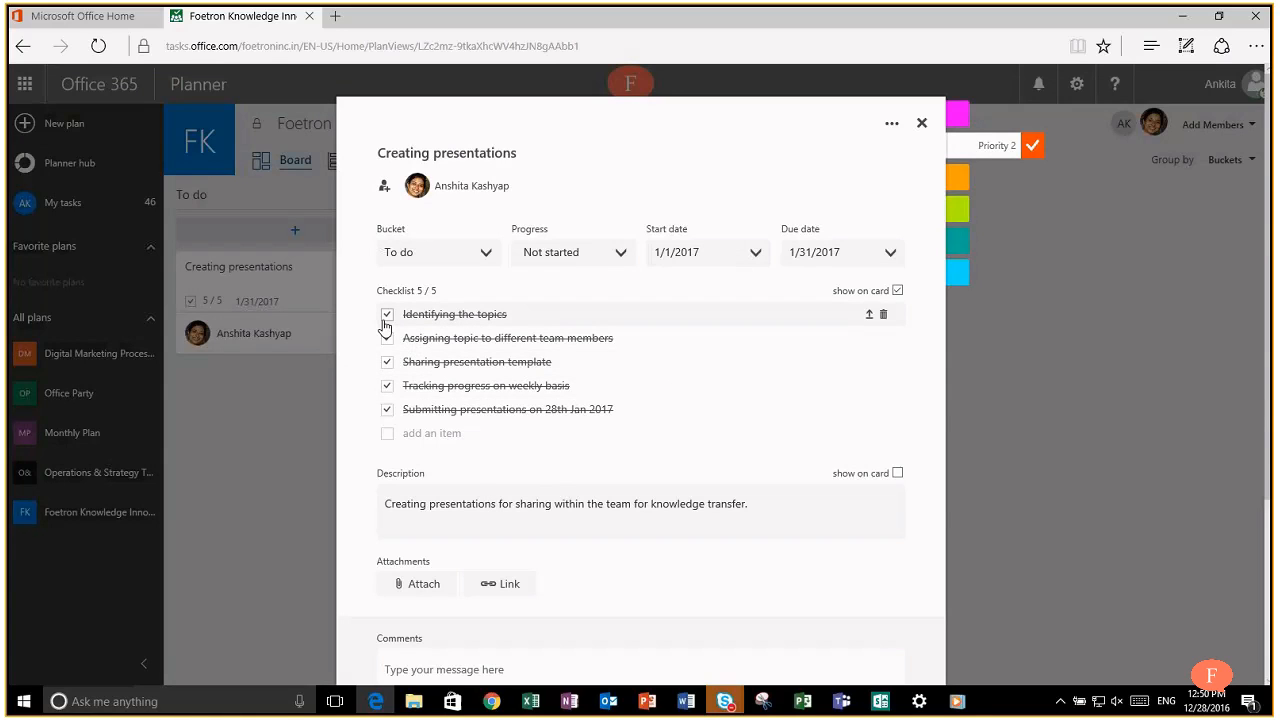
click(386, 316)
click(387, 340)
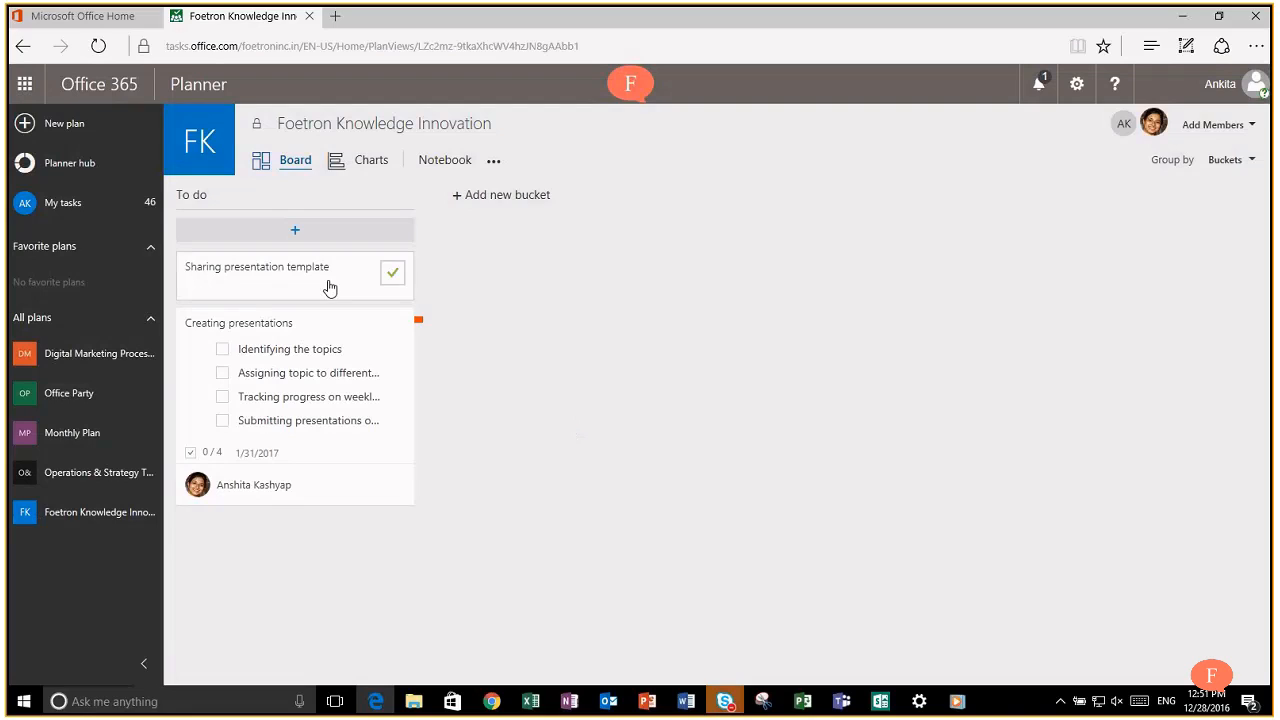
Step: Add three new buckets named Tranings, Videos and Presentations
click(500, 197)
text(Traning)
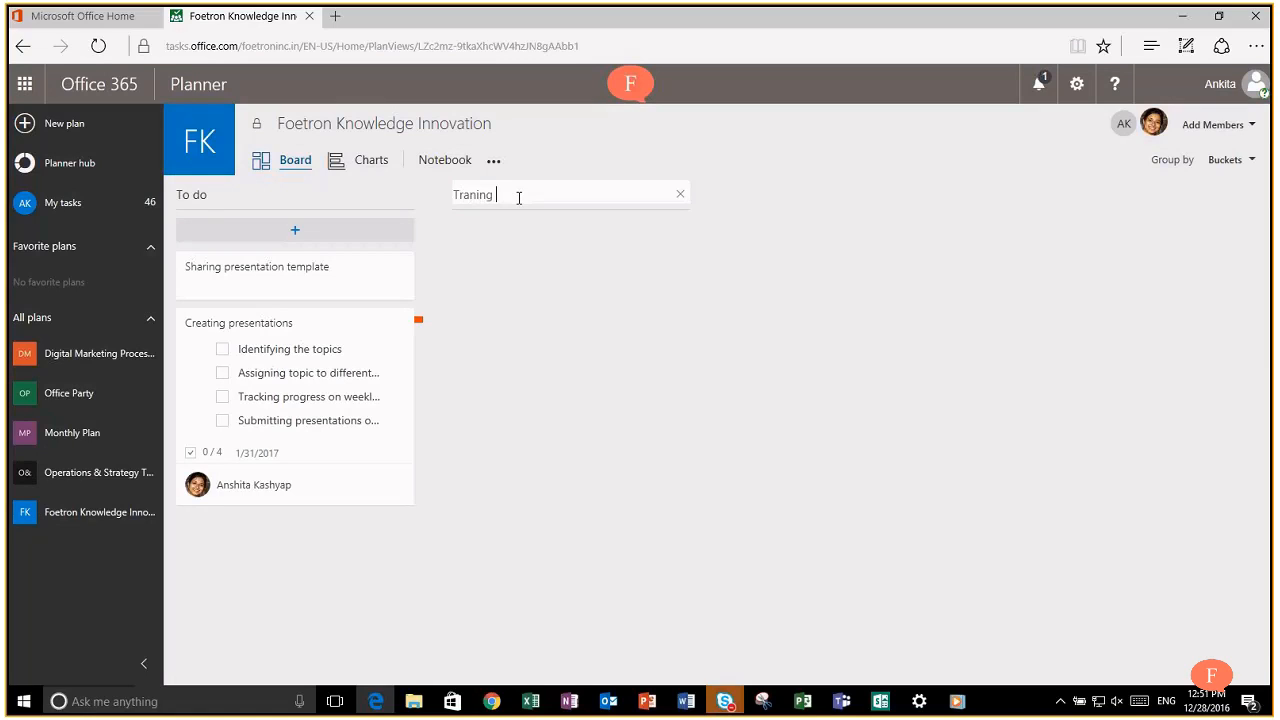
text(s)
key(Return)
click(774, 197)
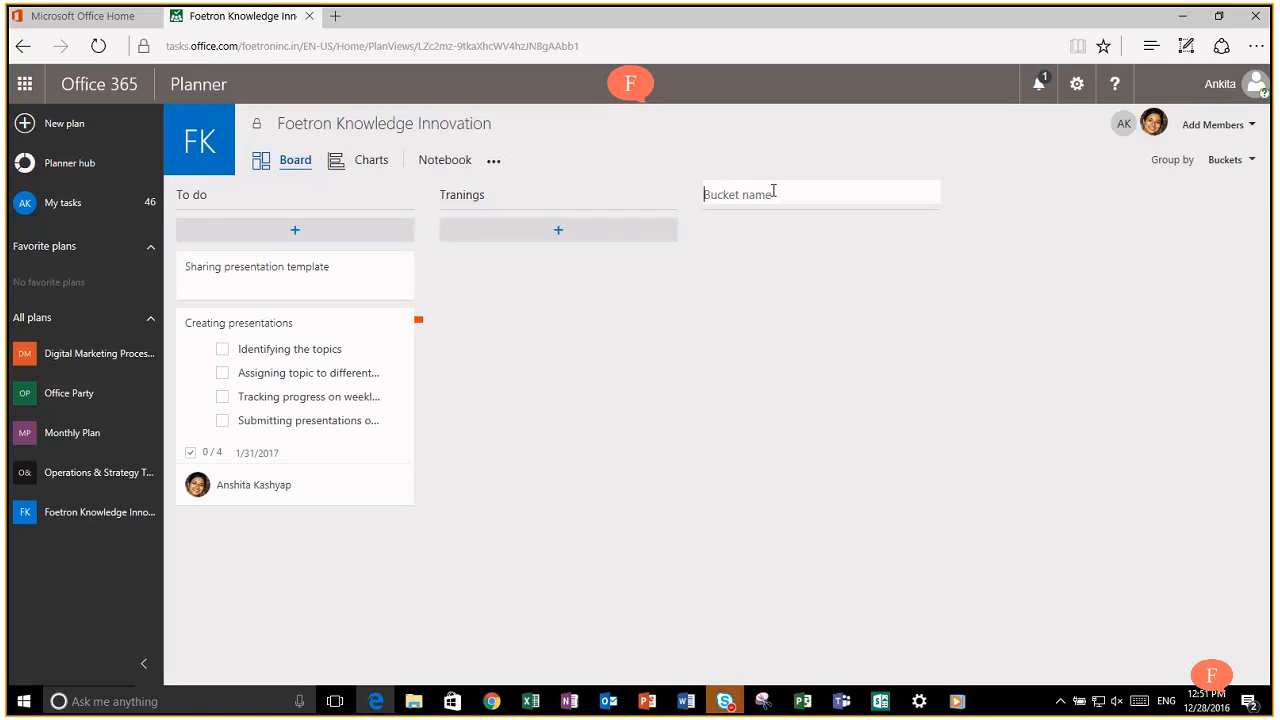
text(Videos)
key(Return)
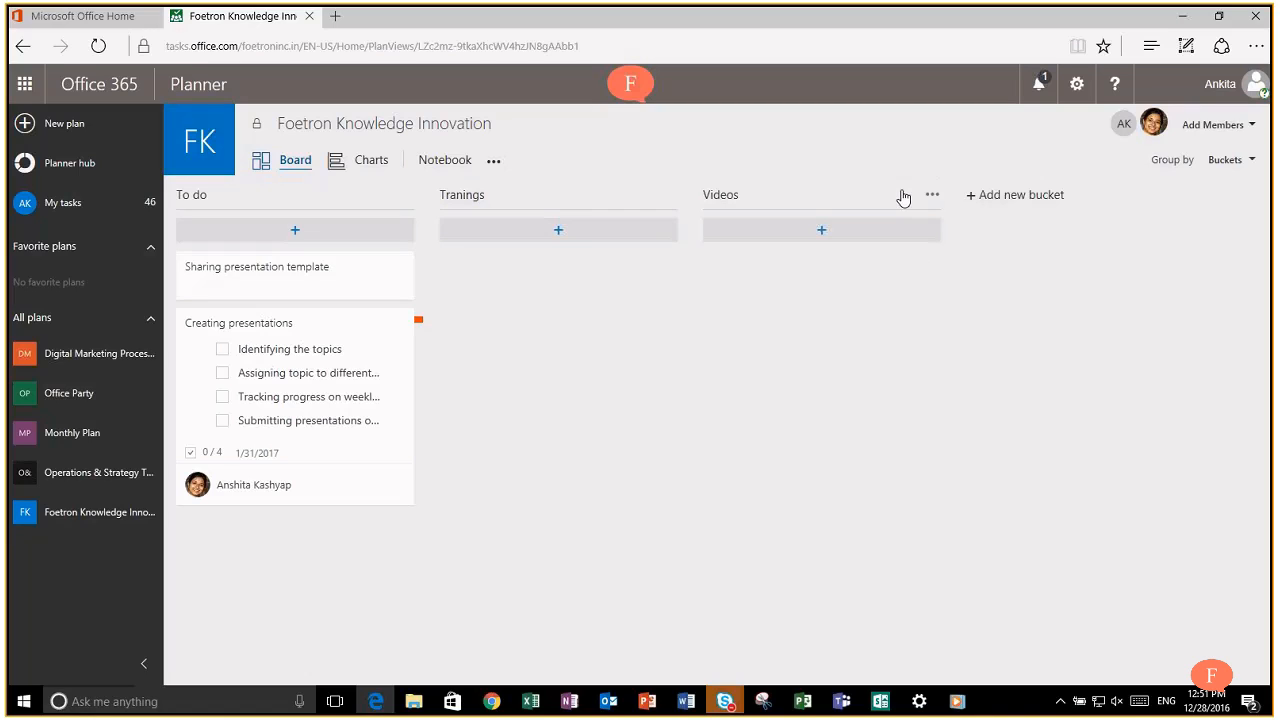
click(994, 194)
text(Presentations)
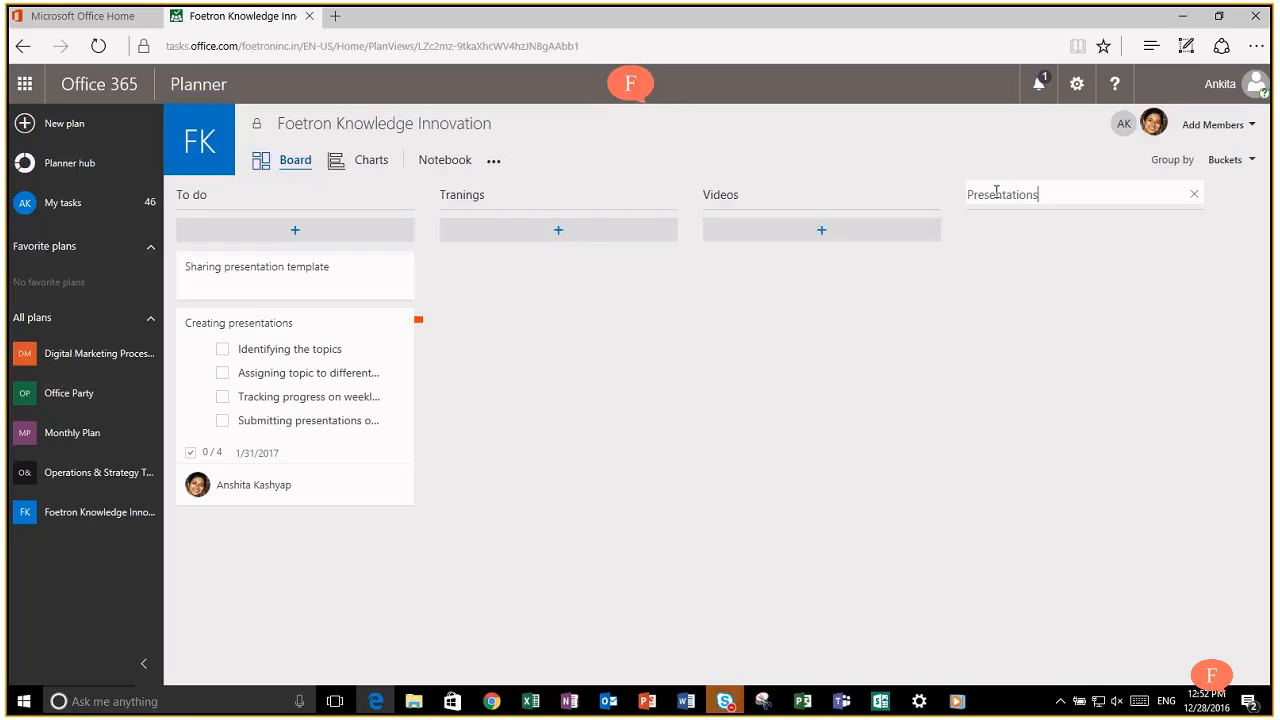
key(Return)
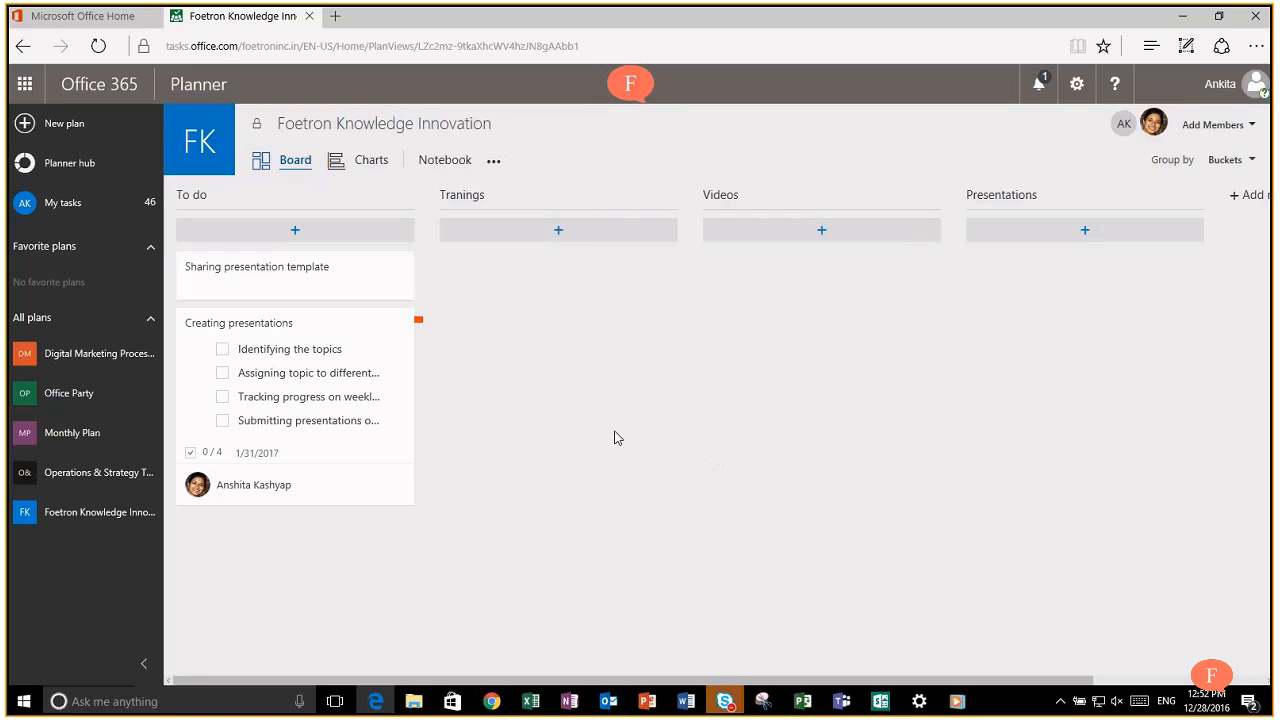
Step: Move Creating presentations and Sharing presentation template from To do into Presentations
drag(320, 326, 1113, 281)
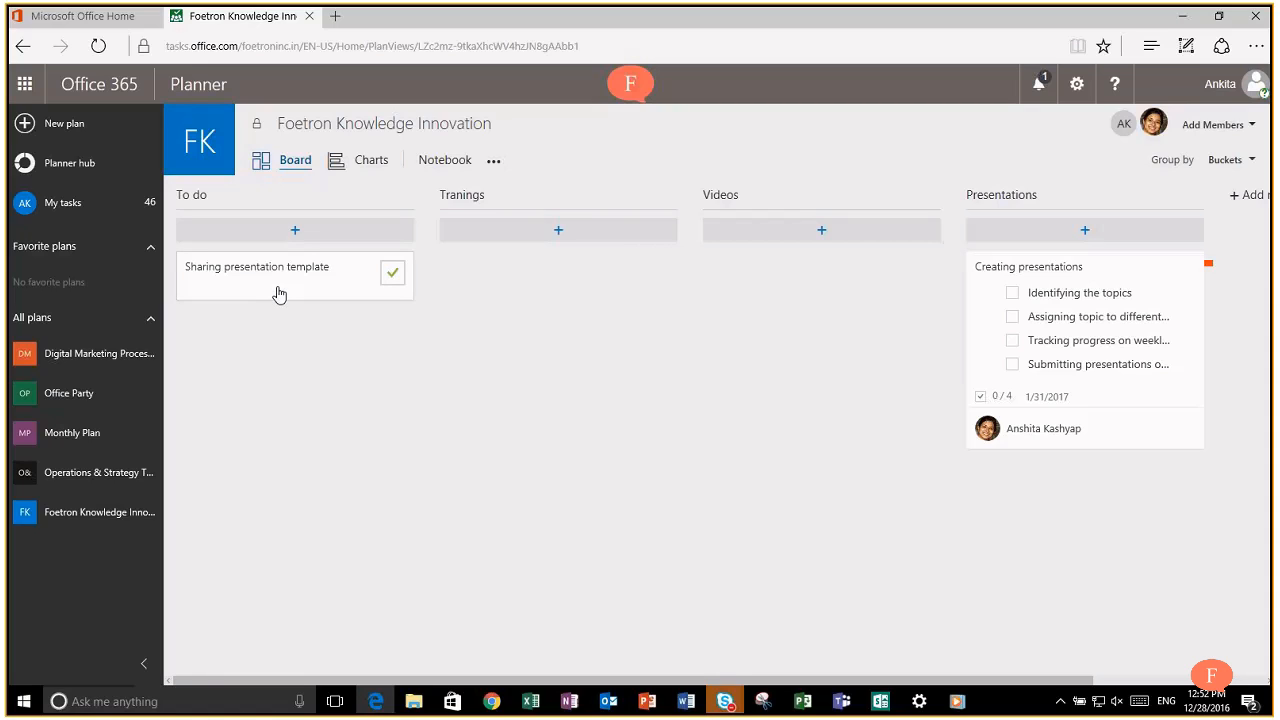
drag(280, 289, 1073, 295)
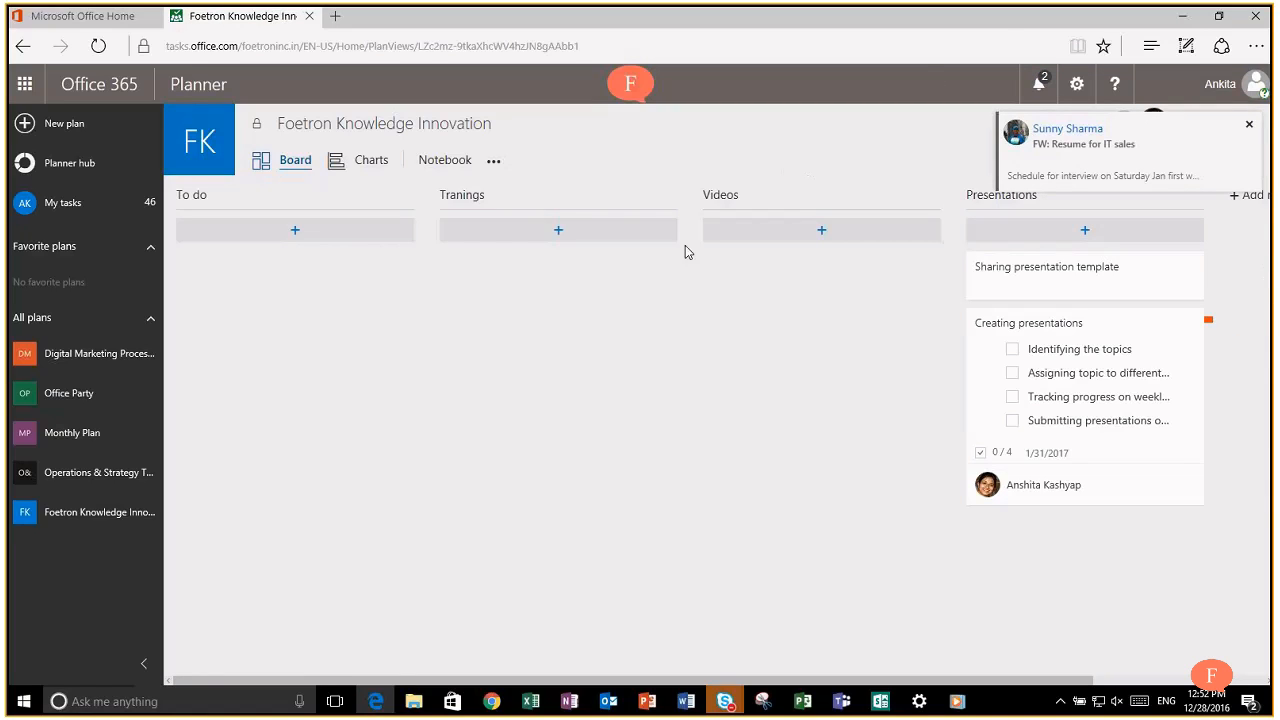
Step: Add an 'Attend Training on Marketing' task under Tranings and open its details
click(539, 240)
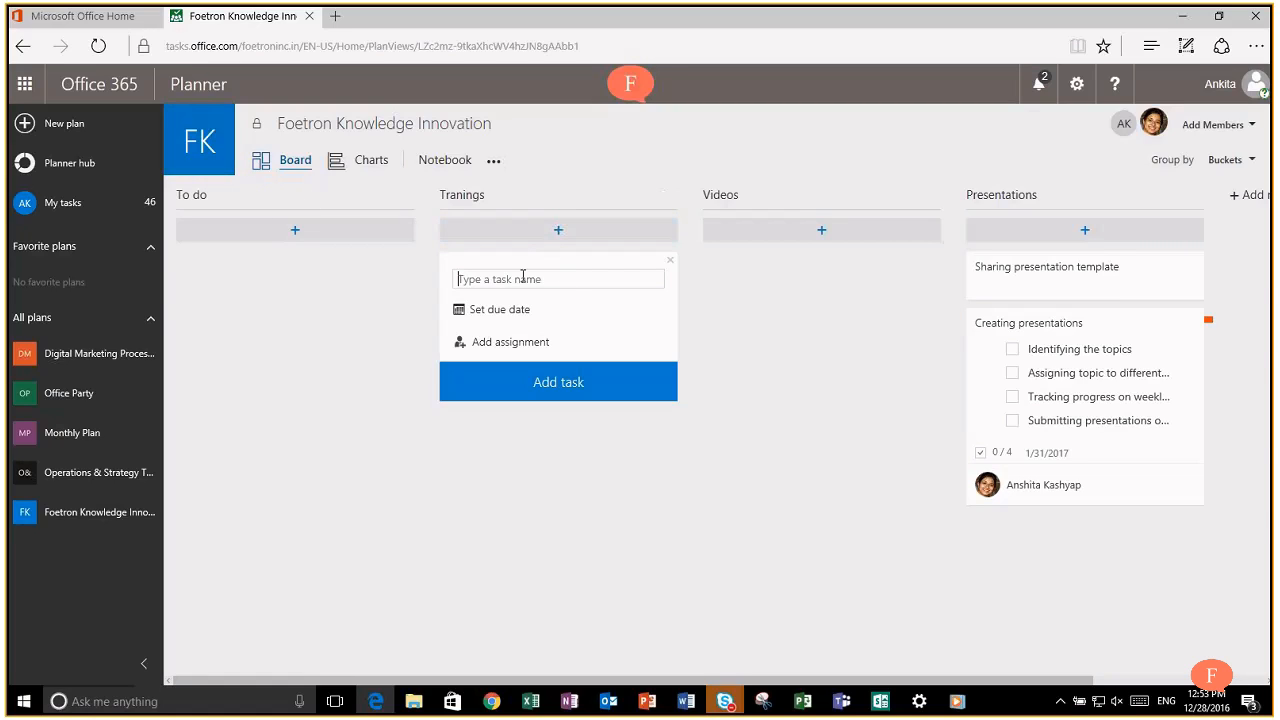
text(Attend Traini)
text(ng on Mark)
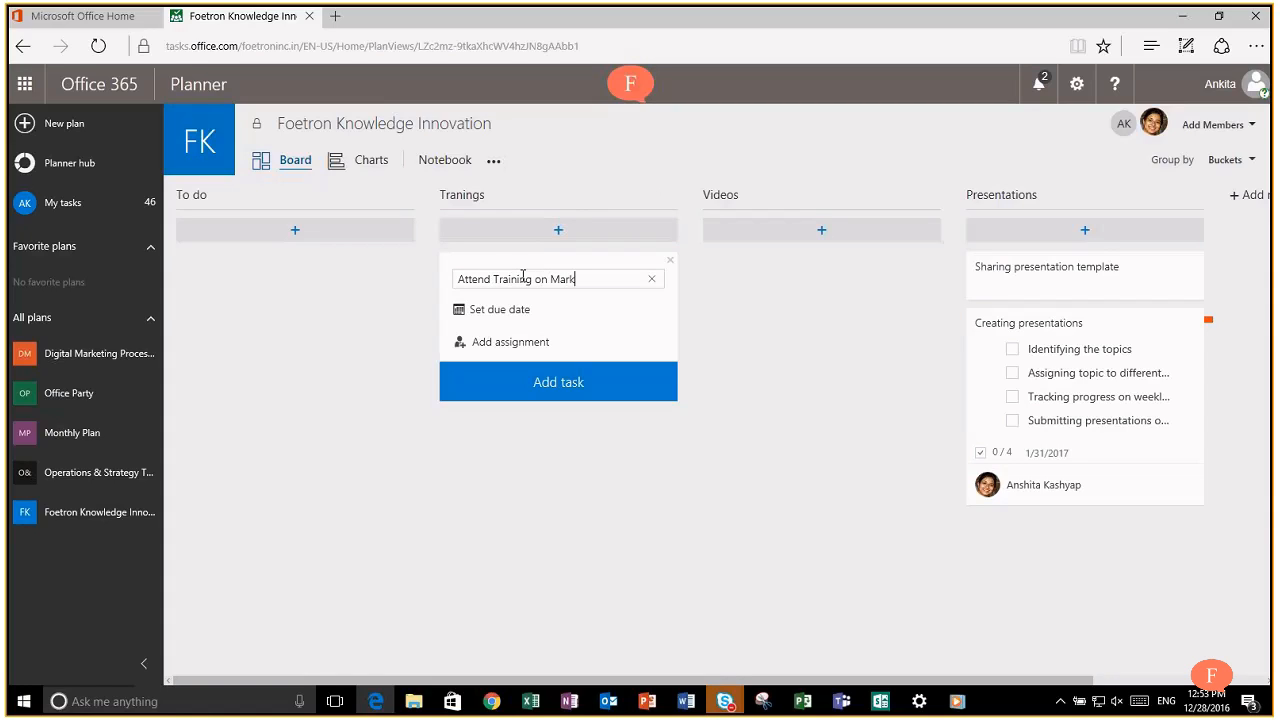
text(eting)
key(Return)
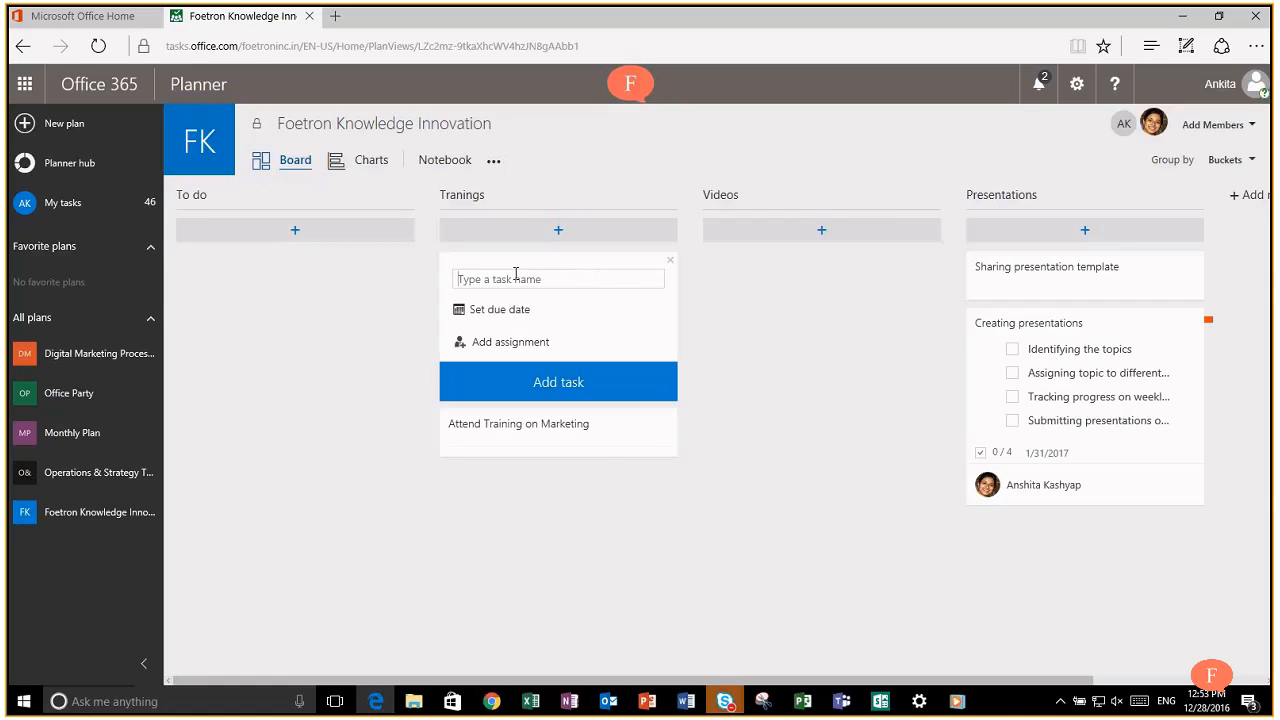
click(608, 422)
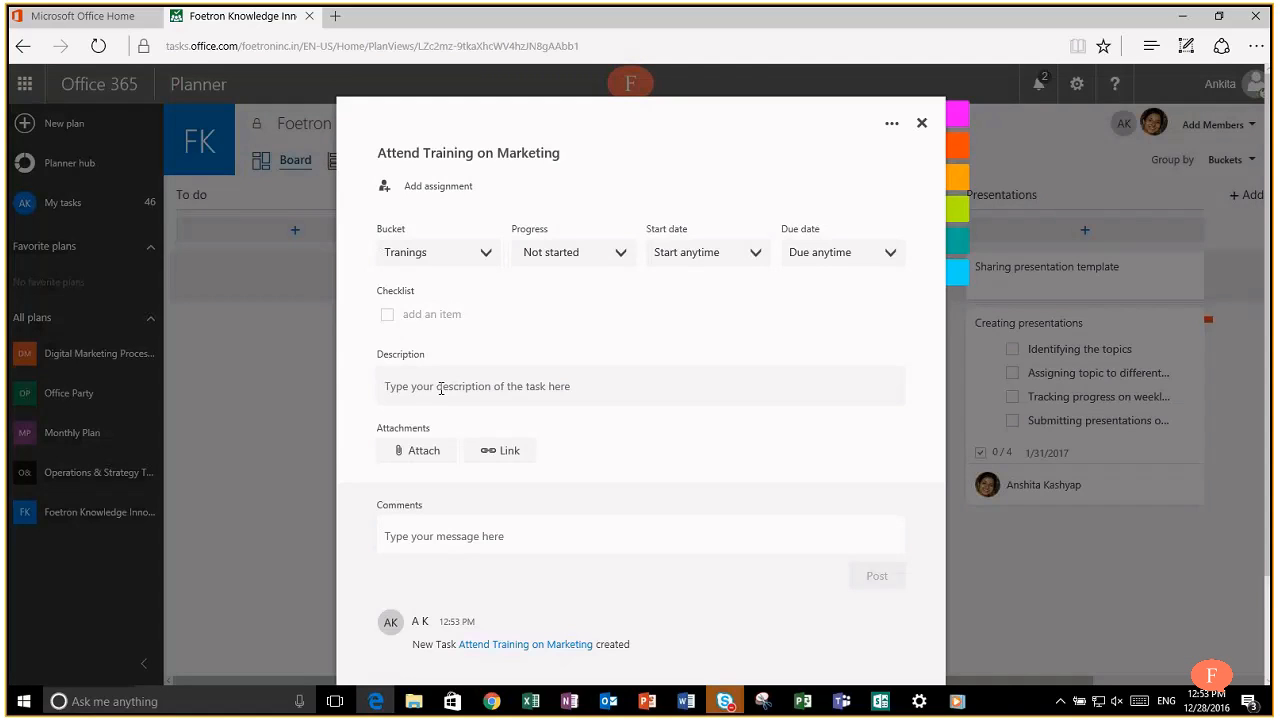
Step: Assign the task to a plan member, set start and due dates to 12/28, and mark it In progress
click(450, 184)
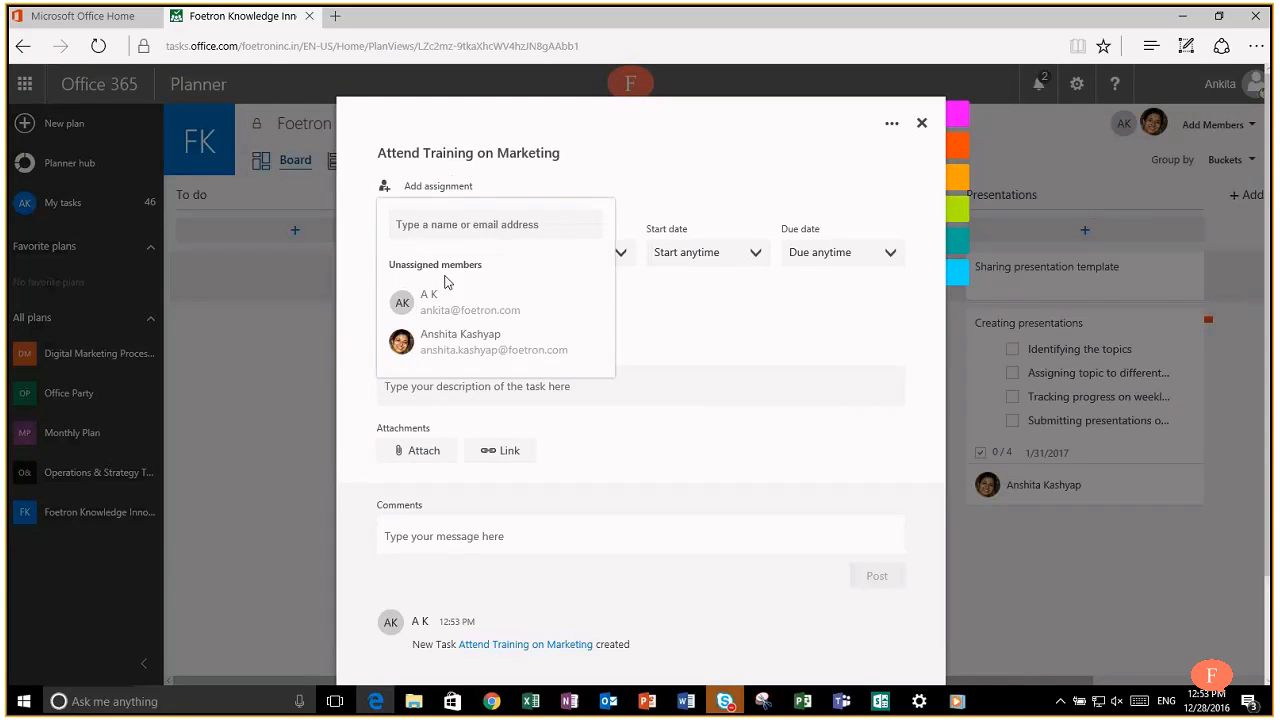
click(447, 304)
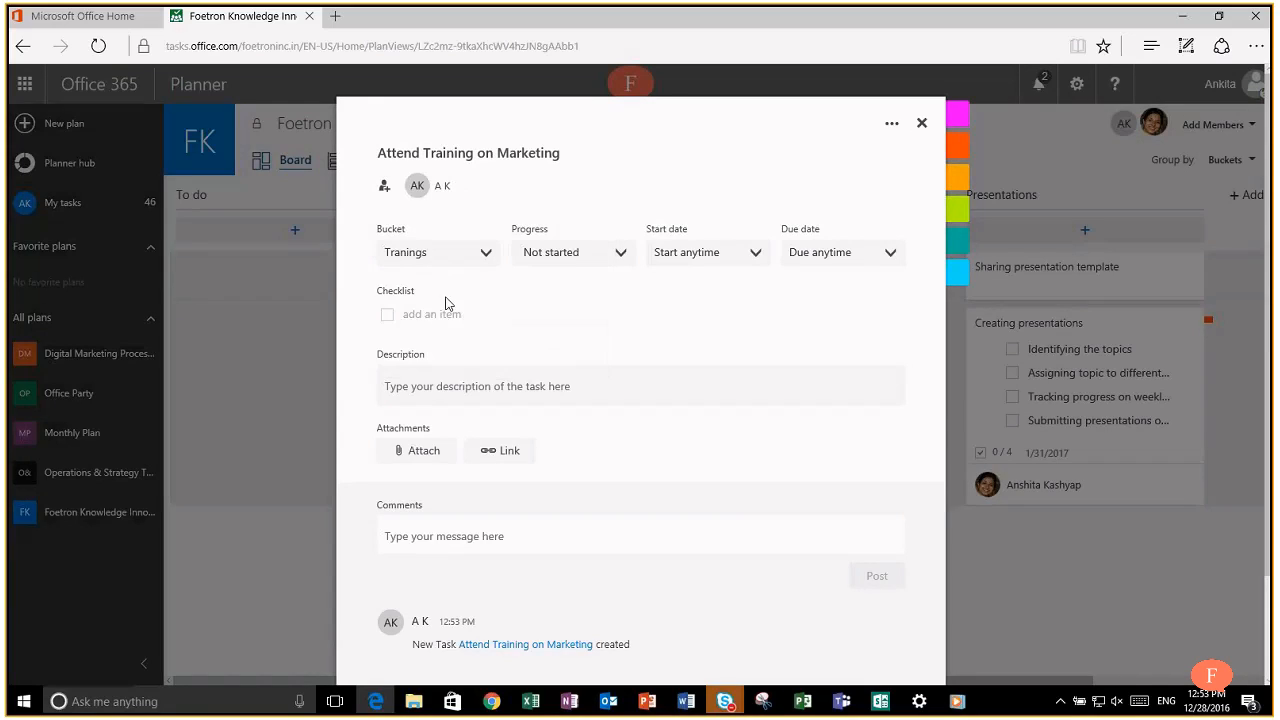
click(581, 254)
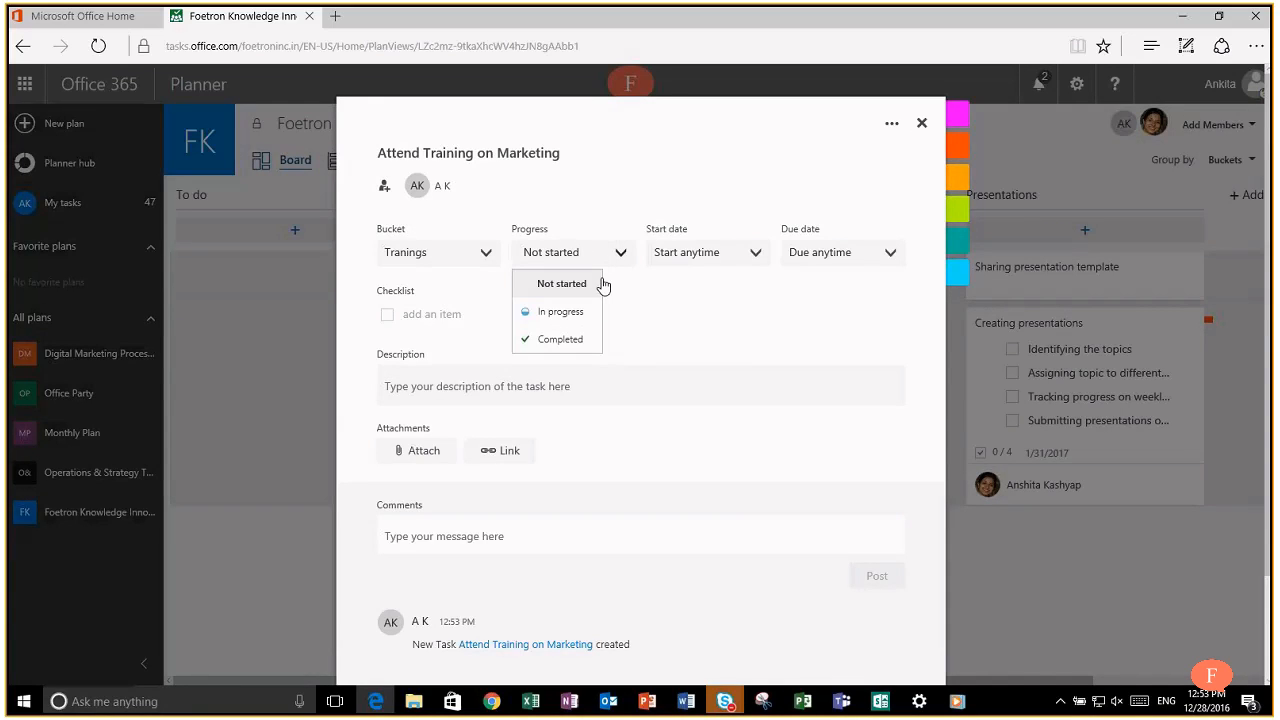
click(714, 258)
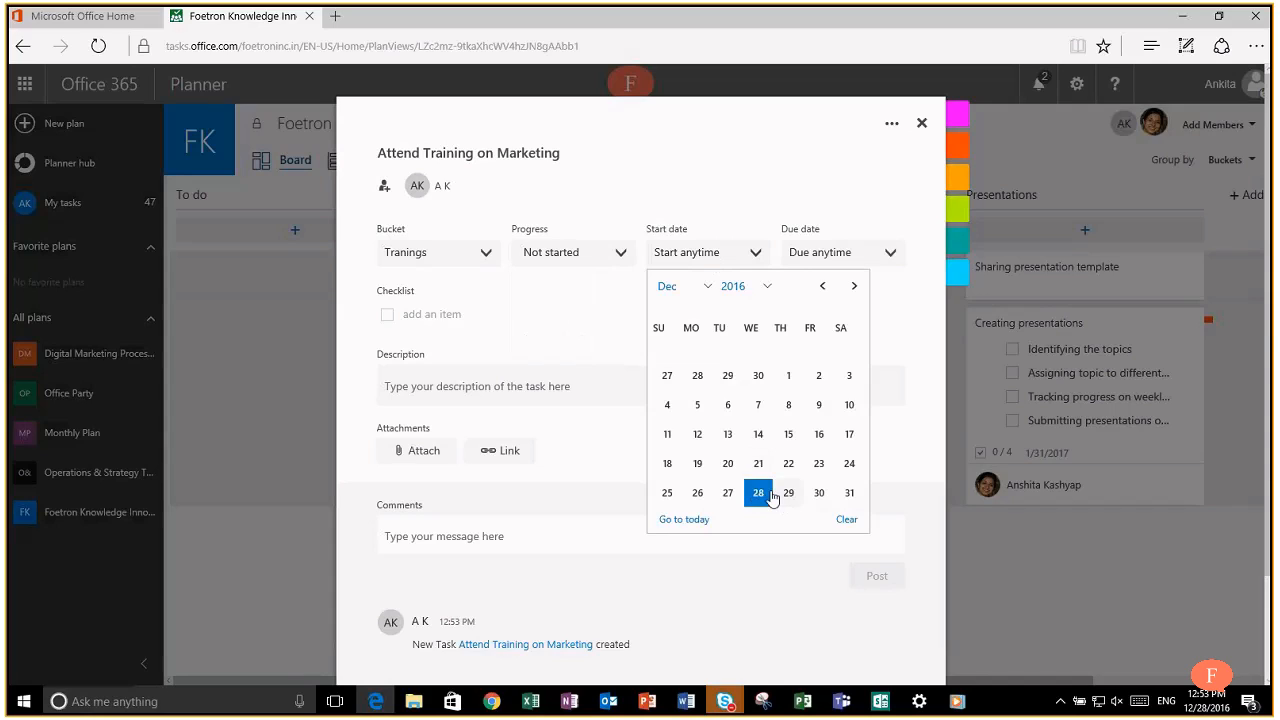
click(765, 488)
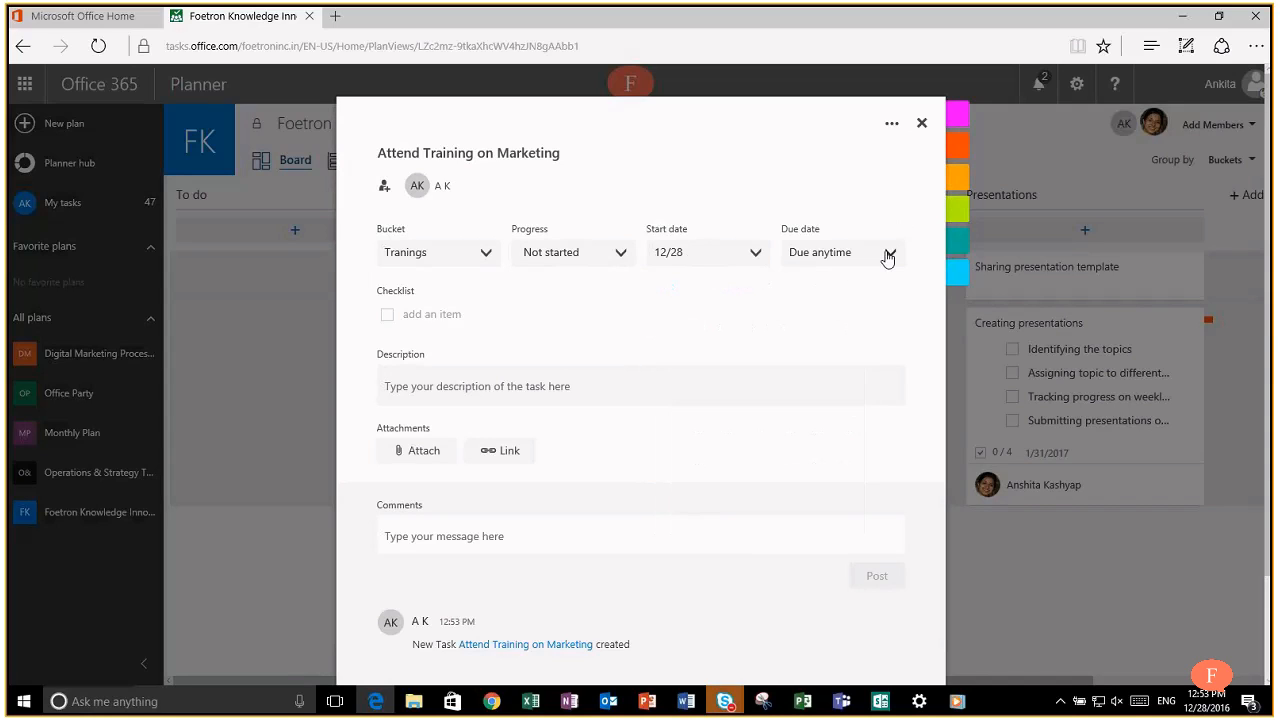
click(887, 256)
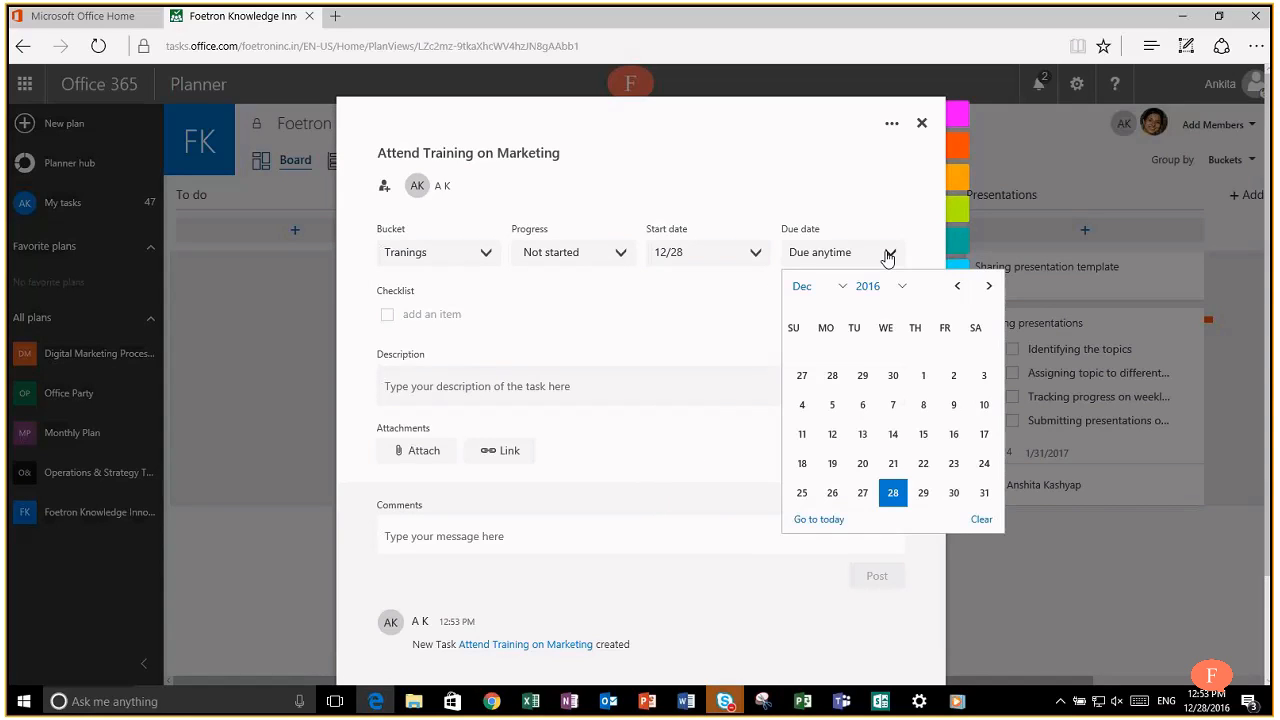
click(890, 496)
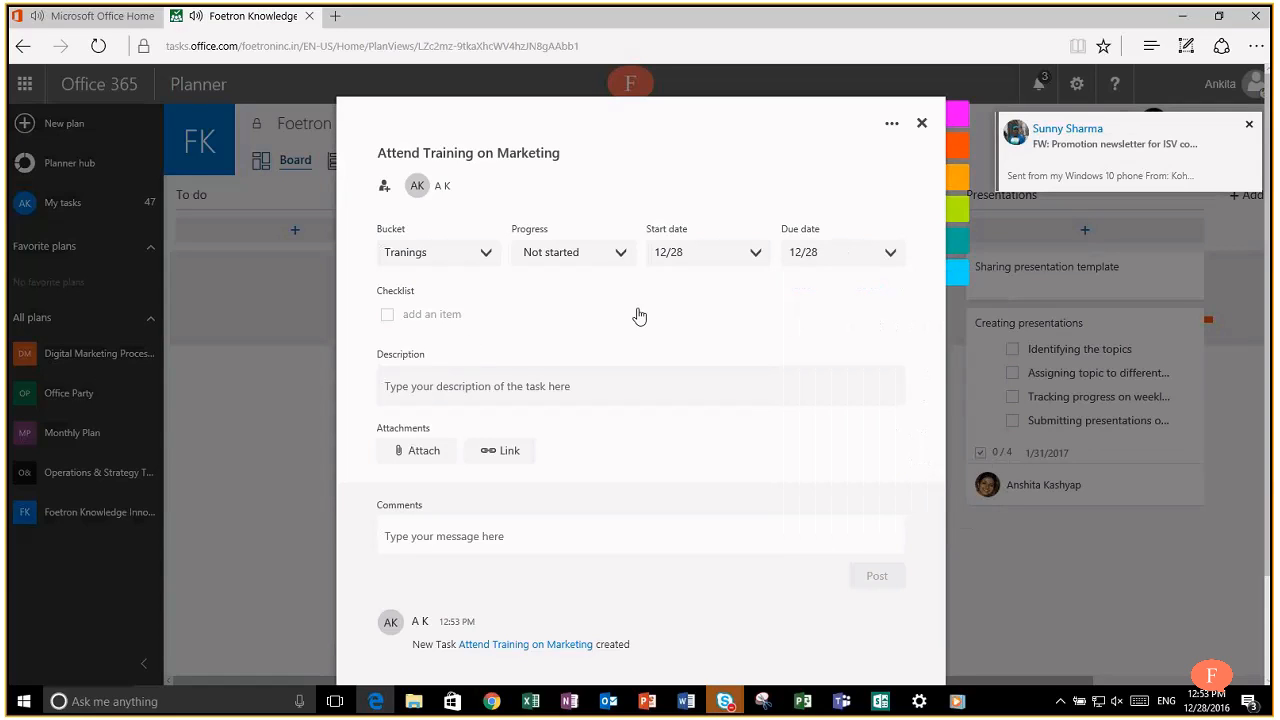
click(598, 256)
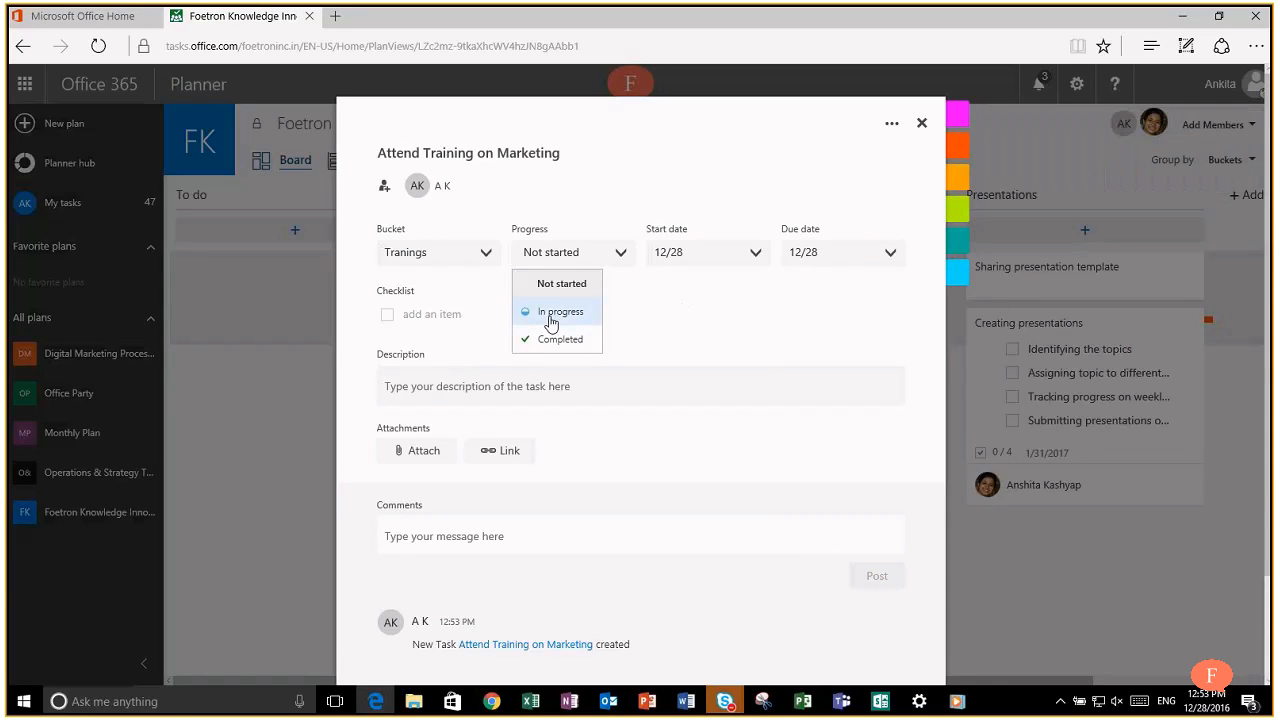
click(551, 318)
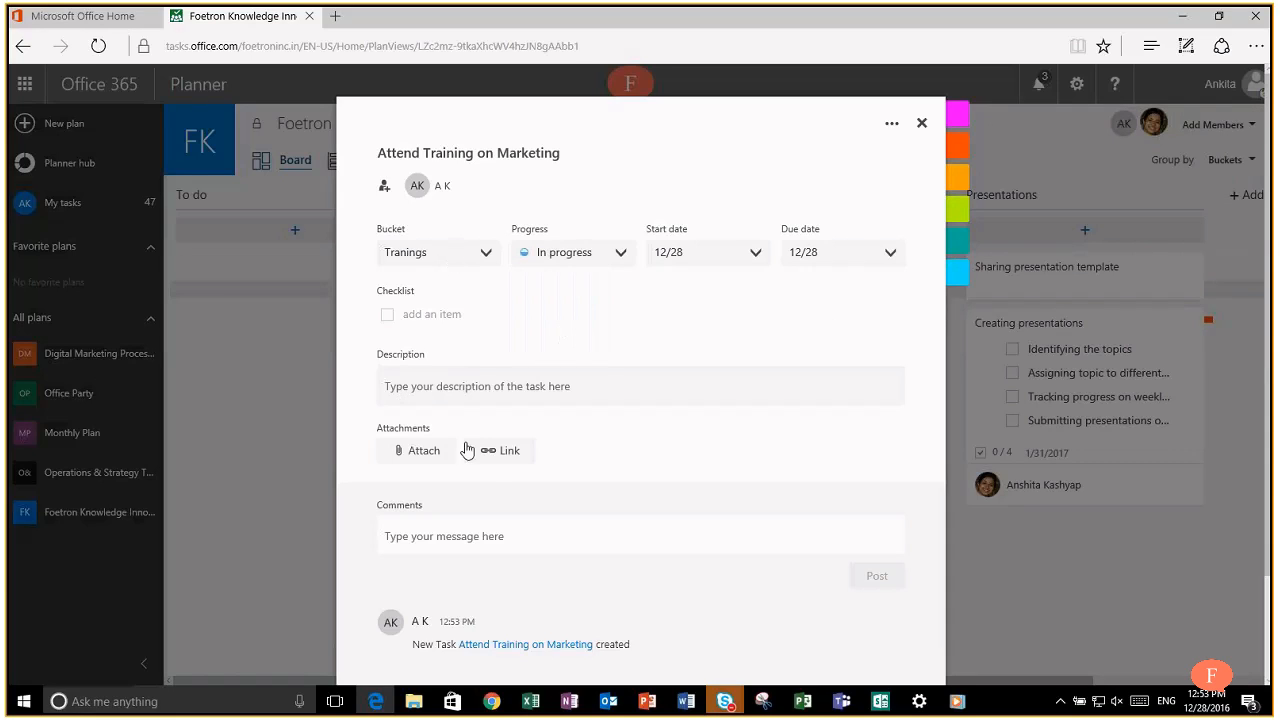
Step: Describe the task as 'Attend the training to understand latest marketing techniques and strategies.' and show it on card
click(455, 386)
text(Attend the trainingto understand latest ma)
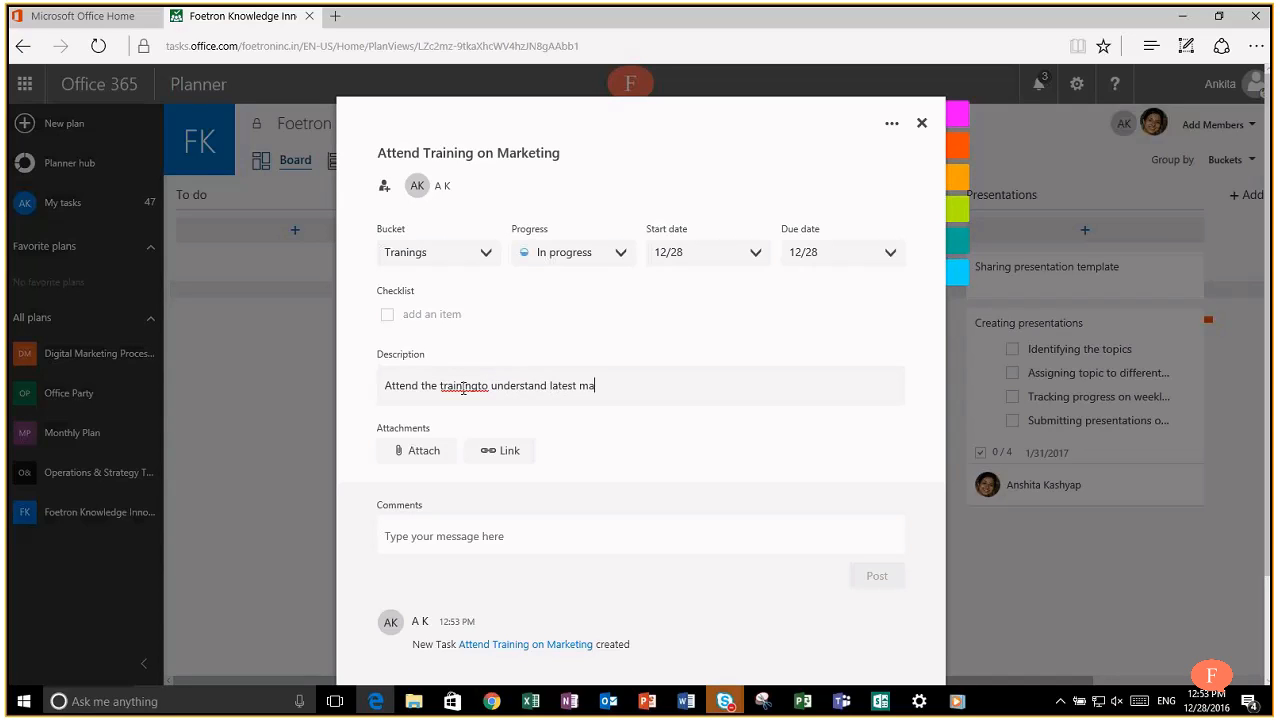
text(rketing techniques and strategies.)
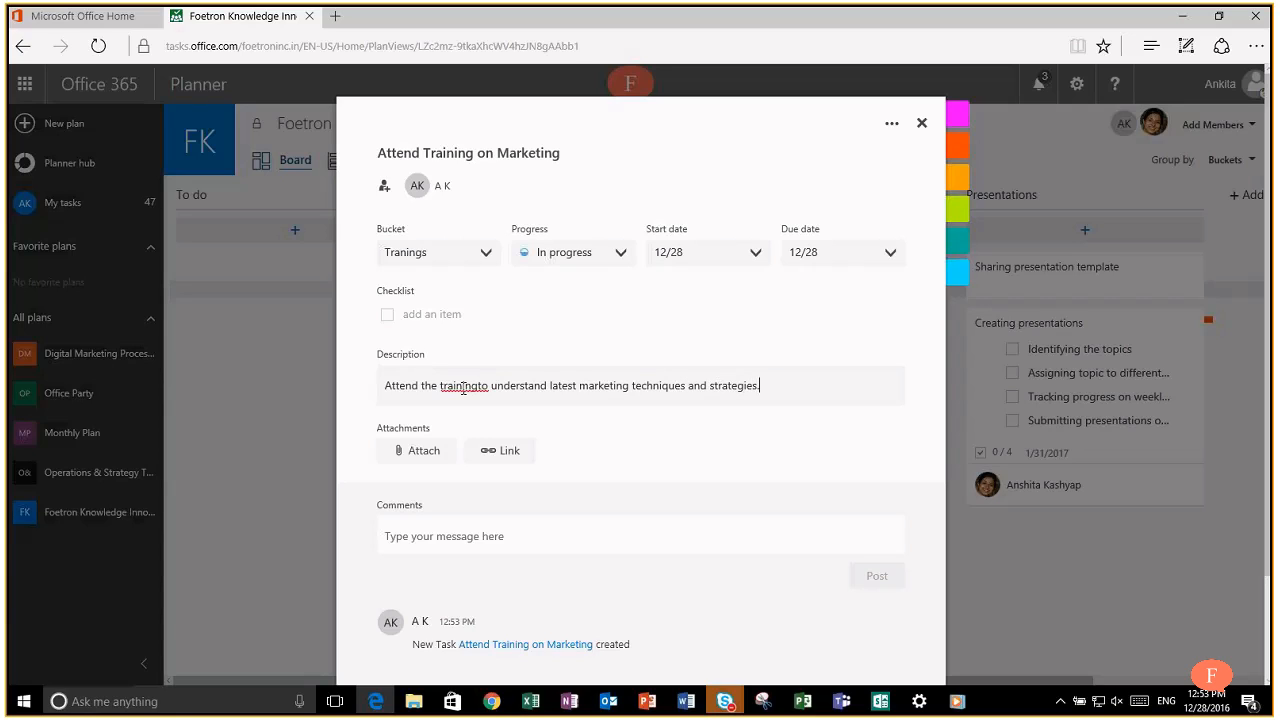
key(Return)
right_click(468, 383)
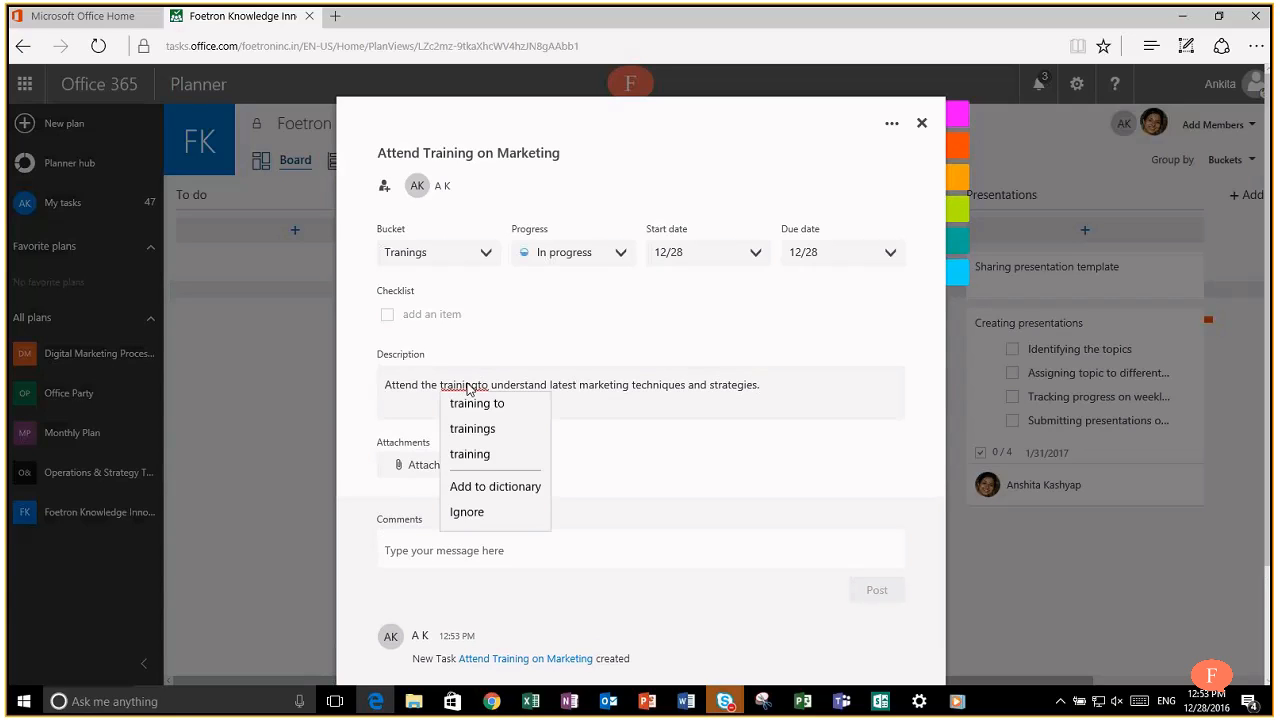
click(523, 409)
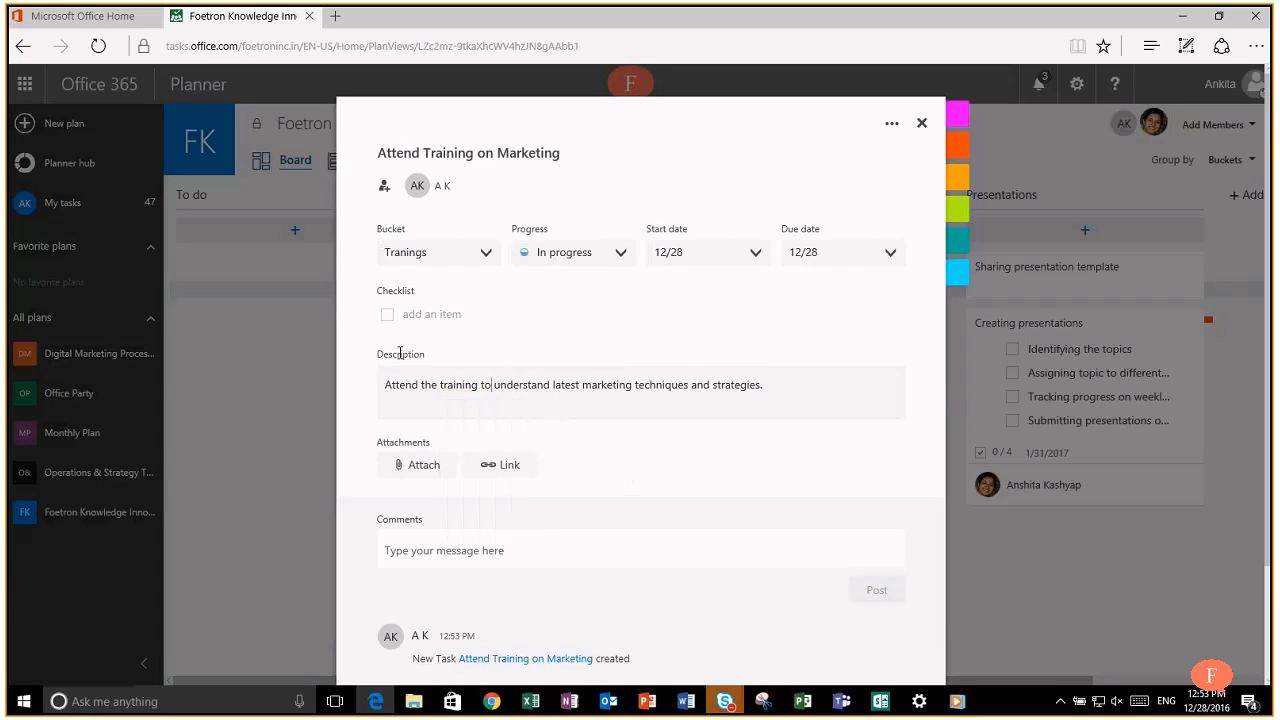
click(796, 386)
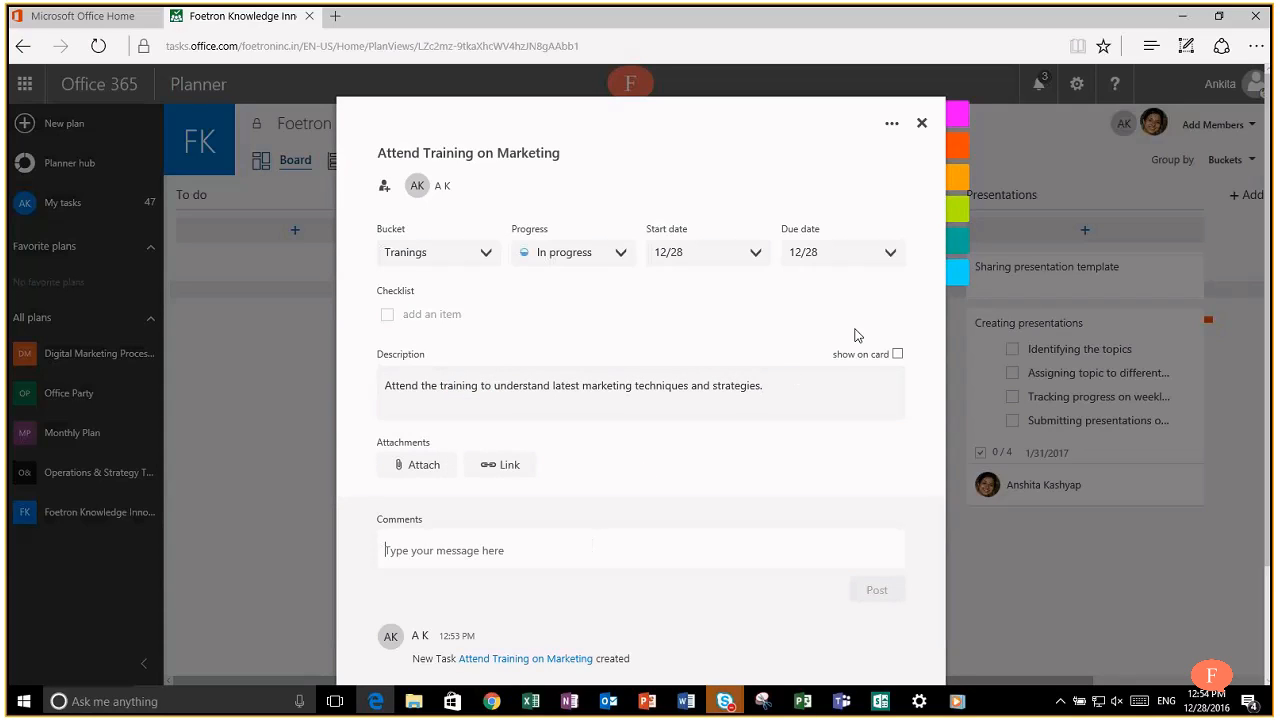
click(898, 354)
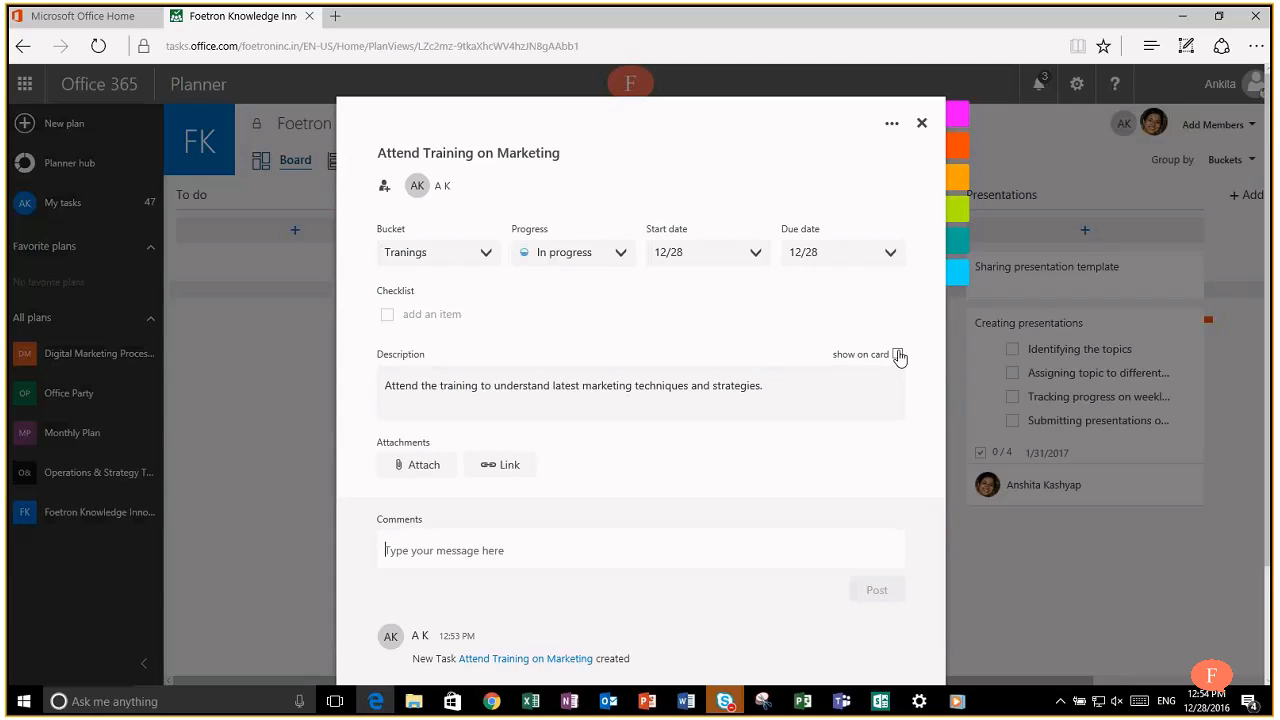
Step: Close the task details and reassign the training task to the other plan member
click(960, 433)
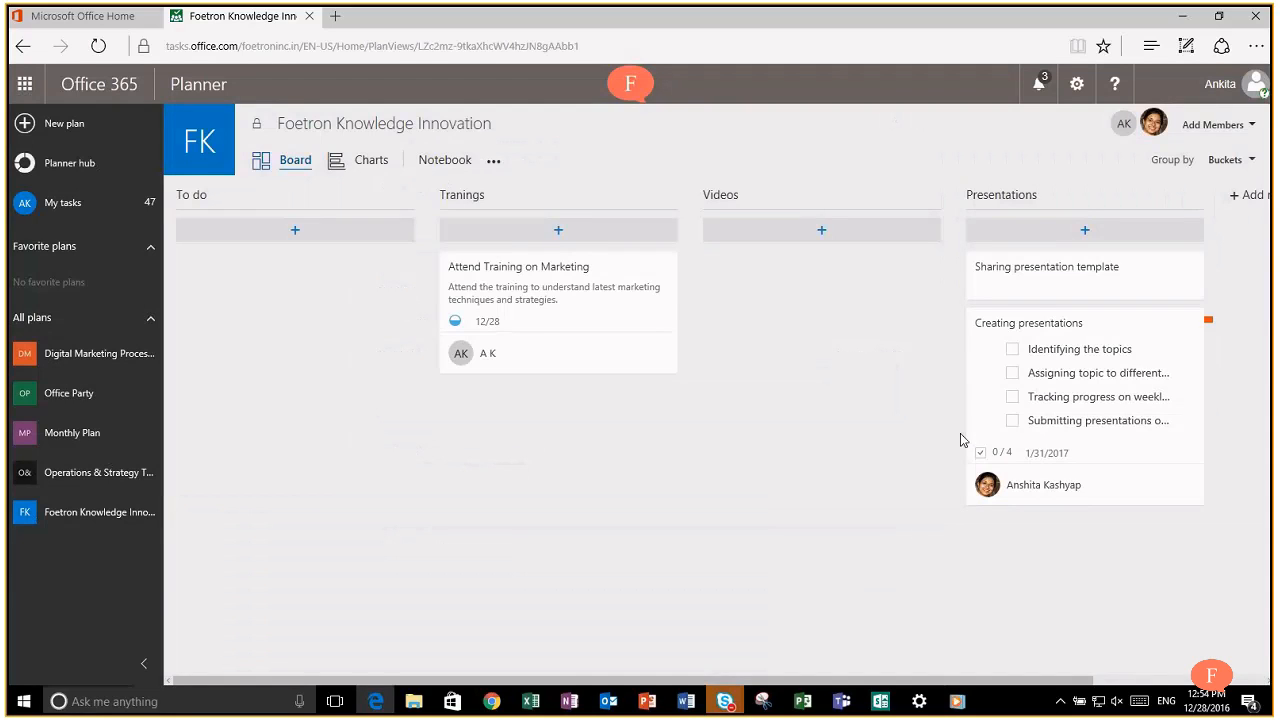
click(561, 316)
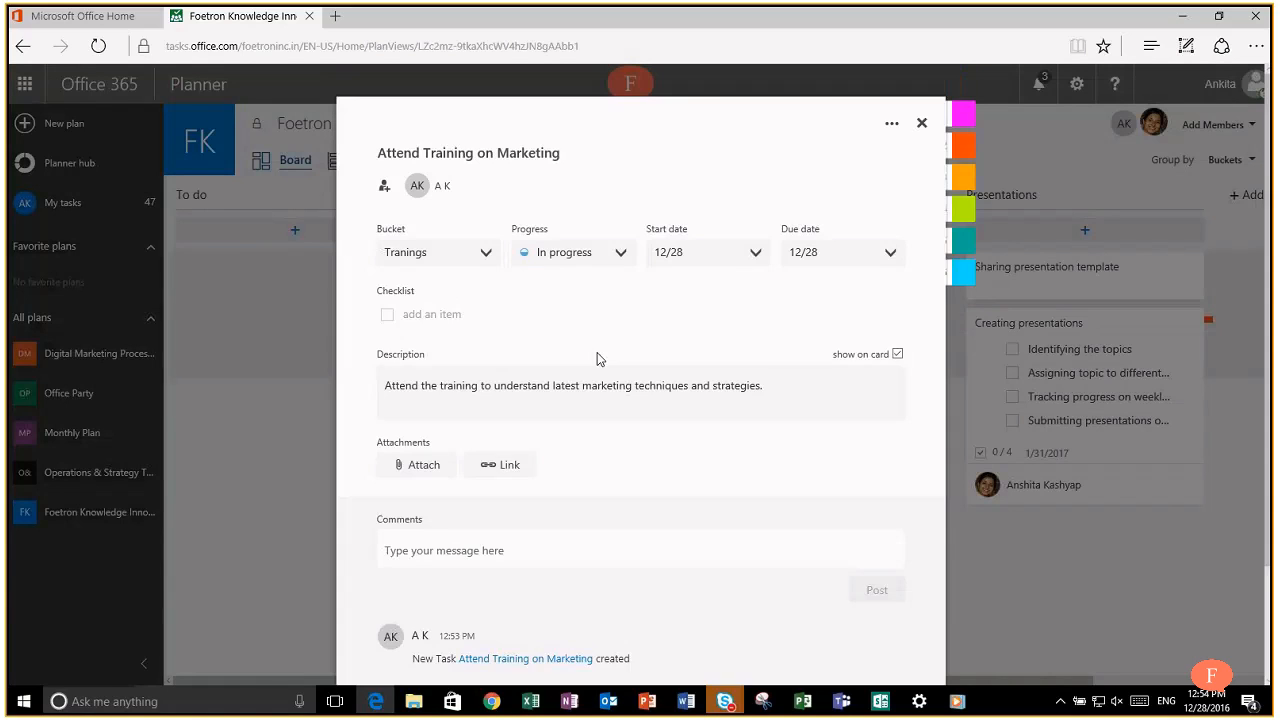
click(957, 347)
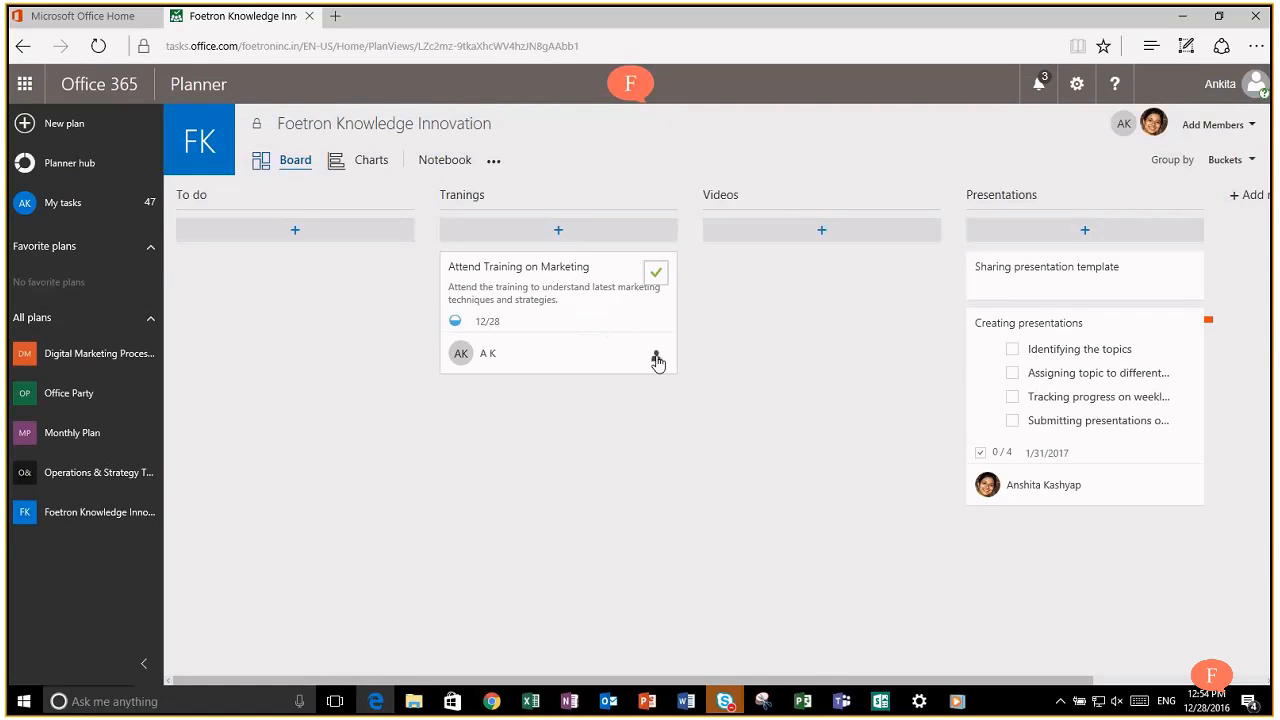
click(657, 358)
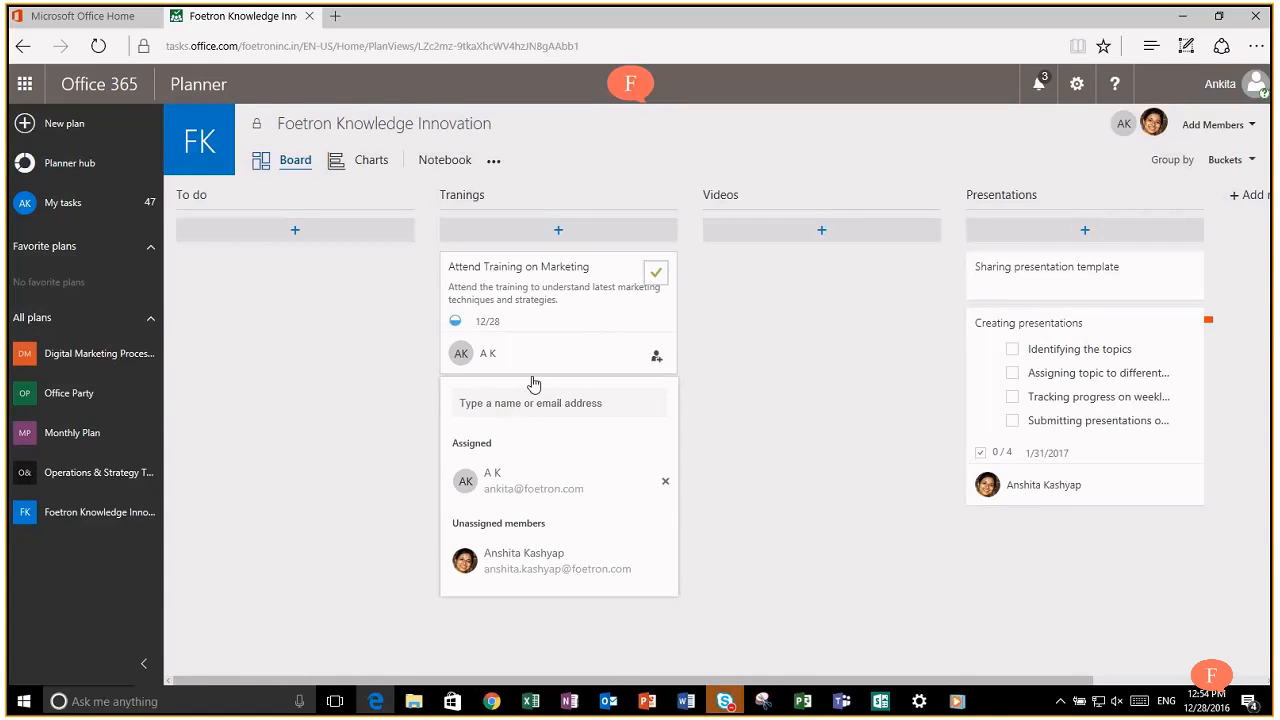
click(519, 560)
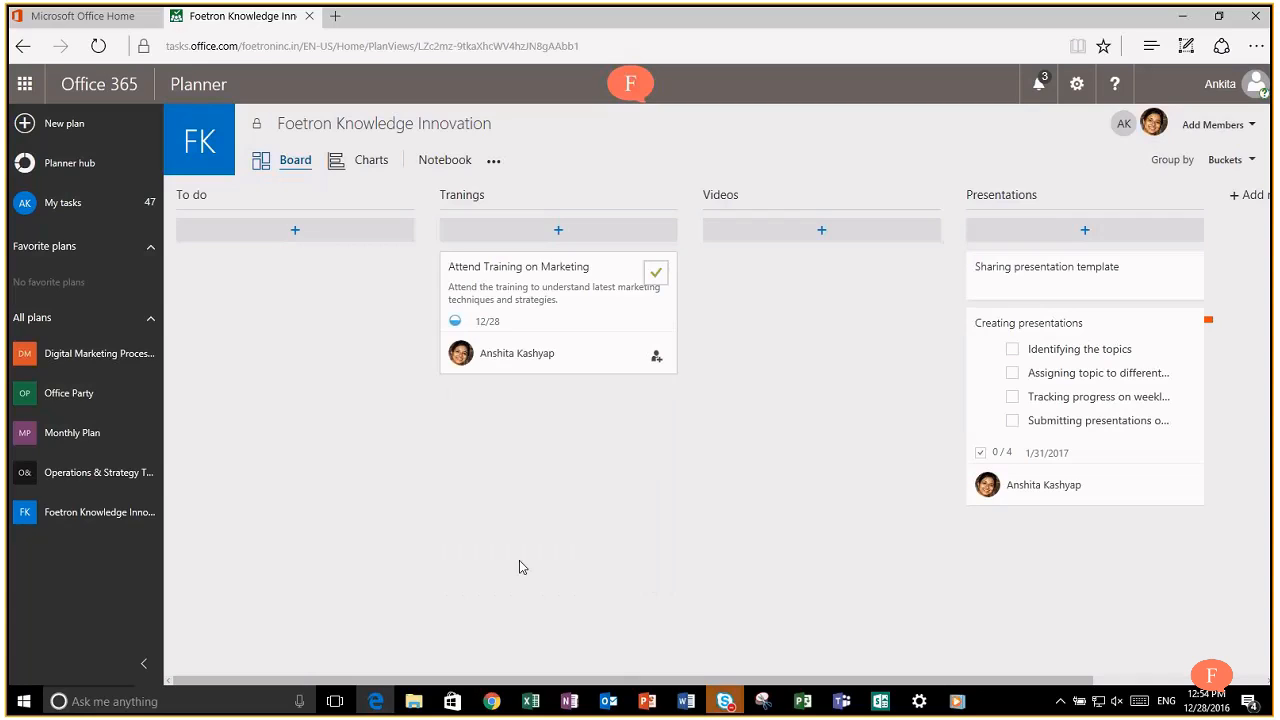
Step: Search for the Cloud account's address and assign the training task to that non-member
click(657, 358)
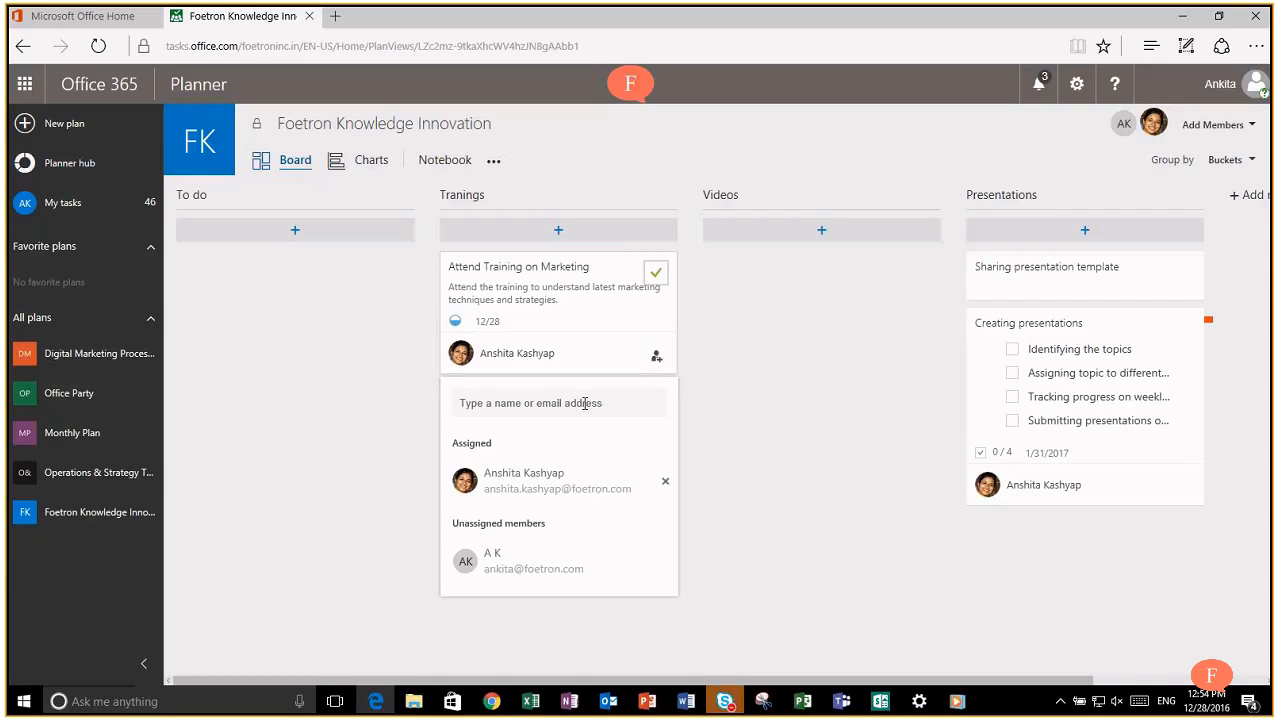
text(a)
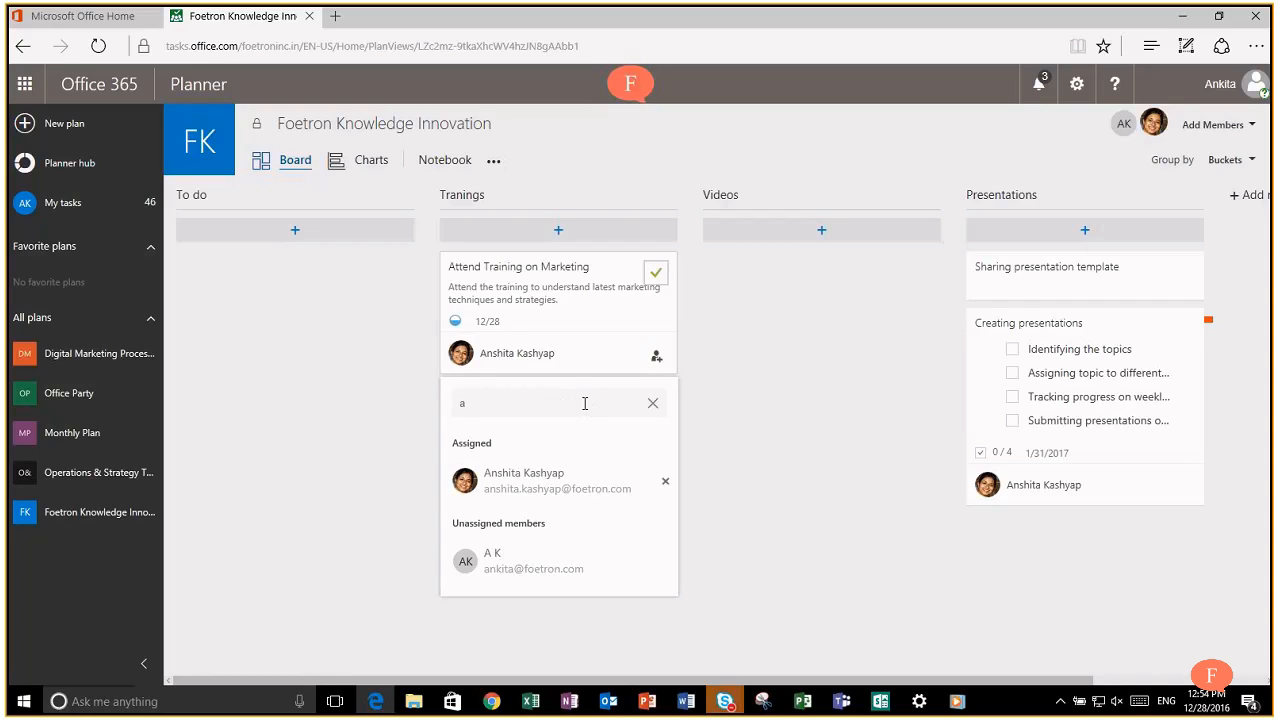
key(BackSpace)
text(su)
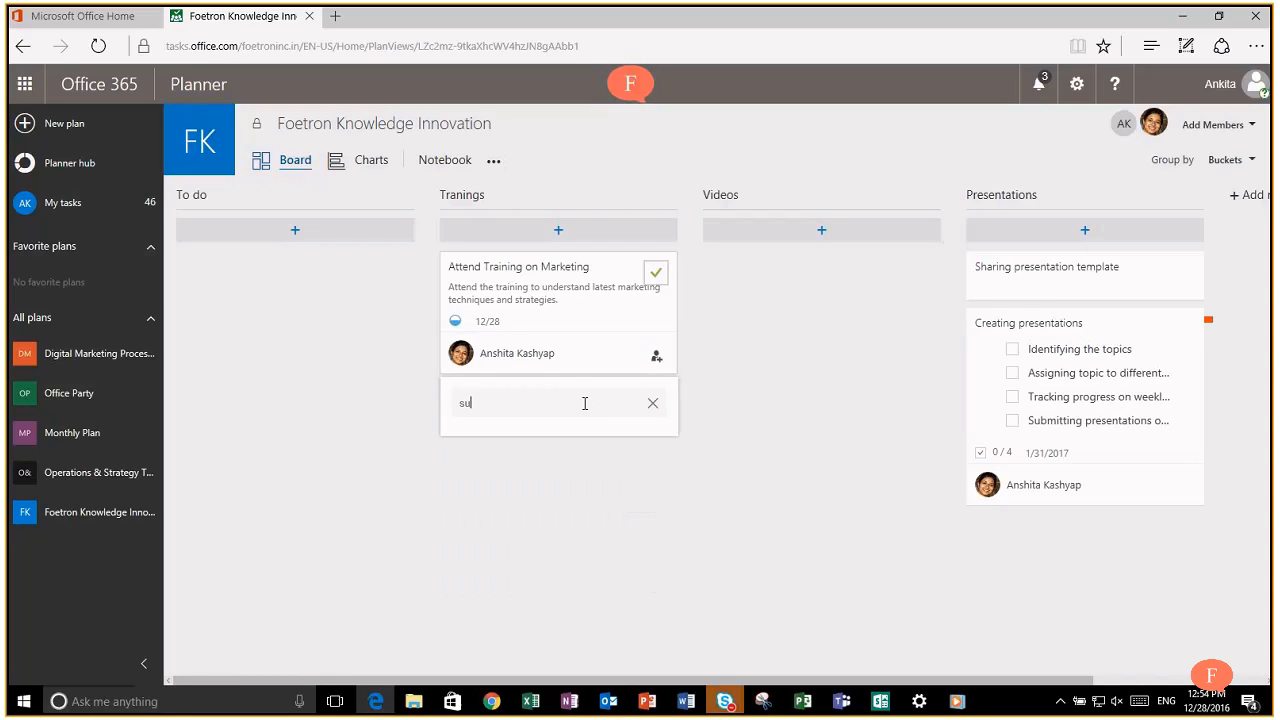
key(BackSpace)
key(BackSpace)
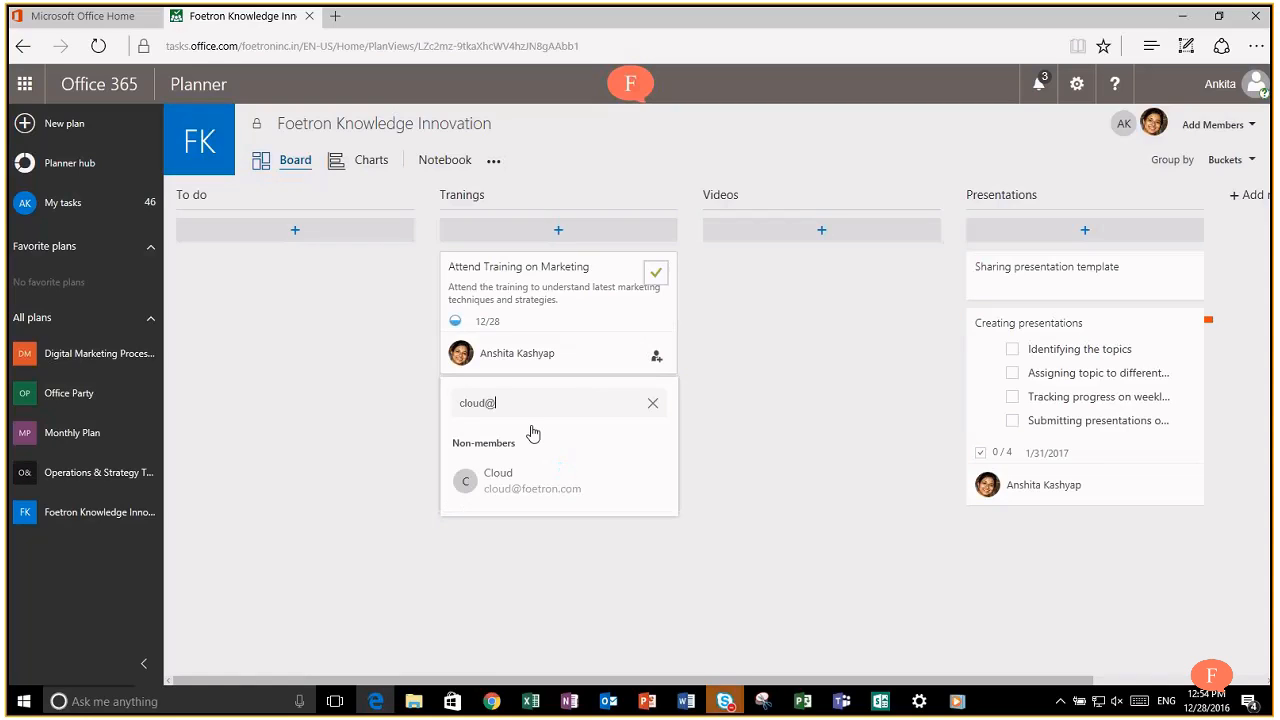
click(530, 484)
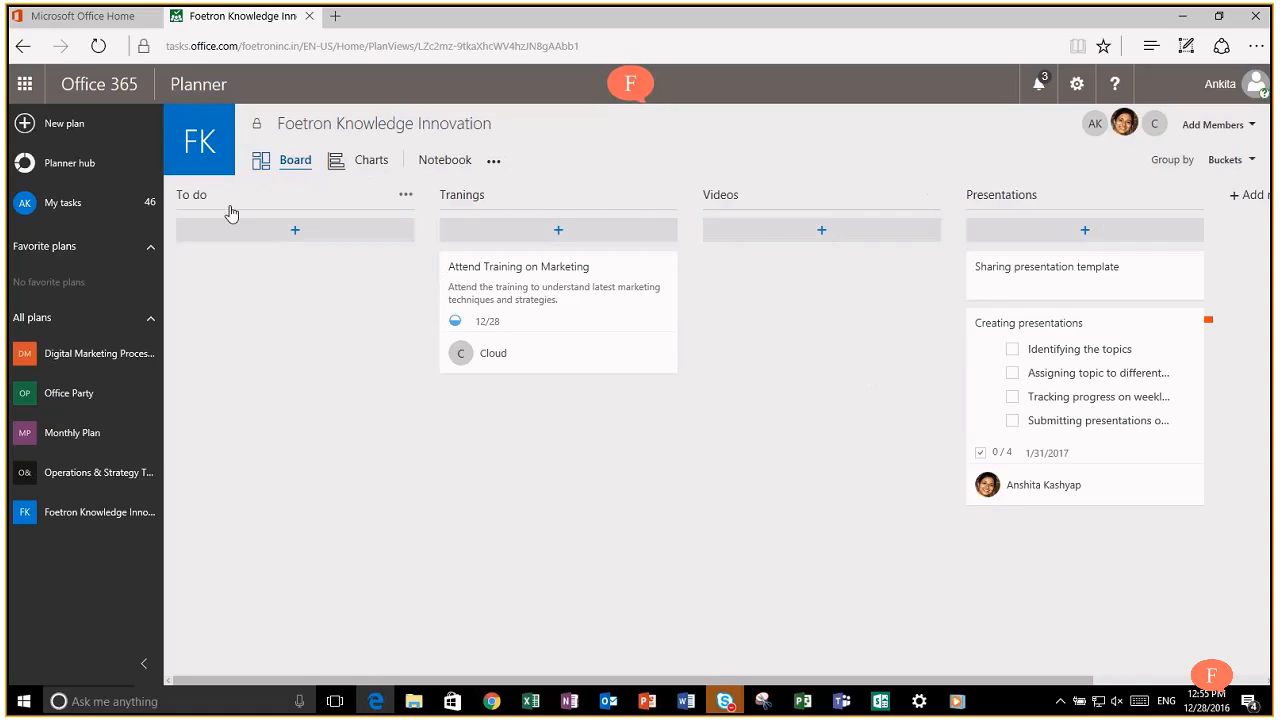
Step: Rename the To do bucket to Webinars
click(198, 199)
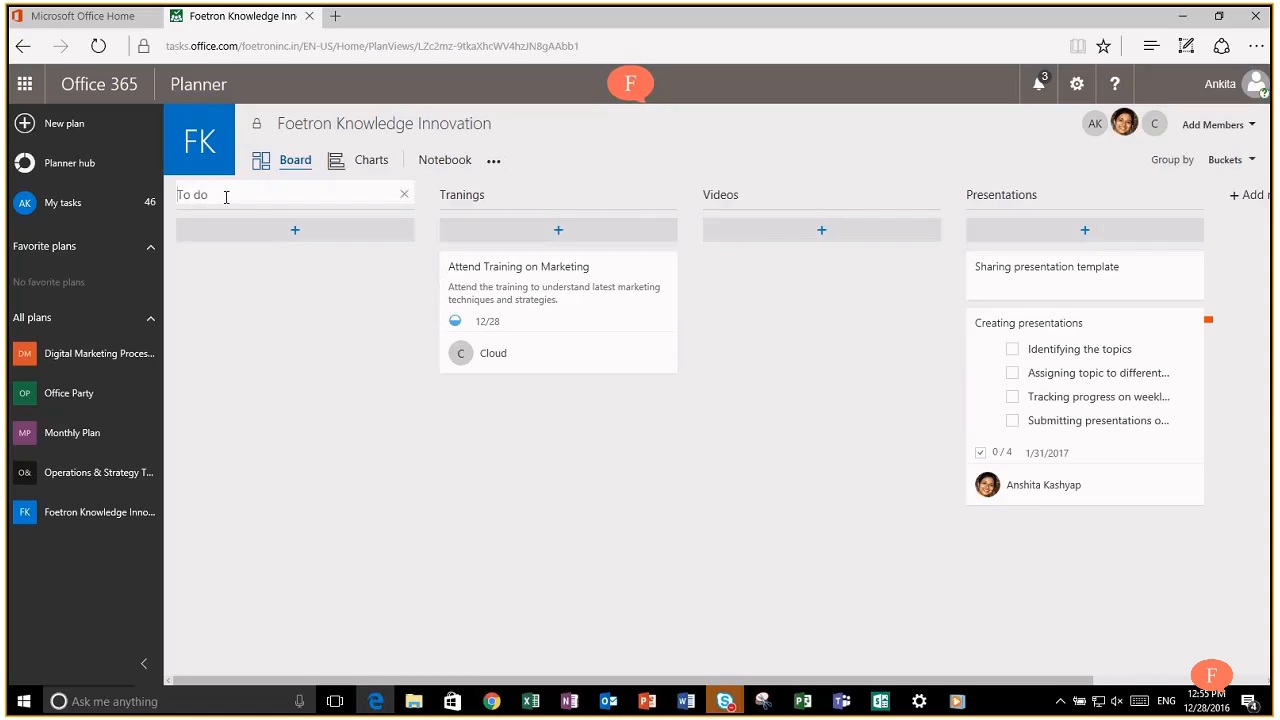
key(BackSpace)
key(BackSpace)
key(BackSpace)
key(BackSpace)
key(BackSpace)
text(Webinars)
key(Return)
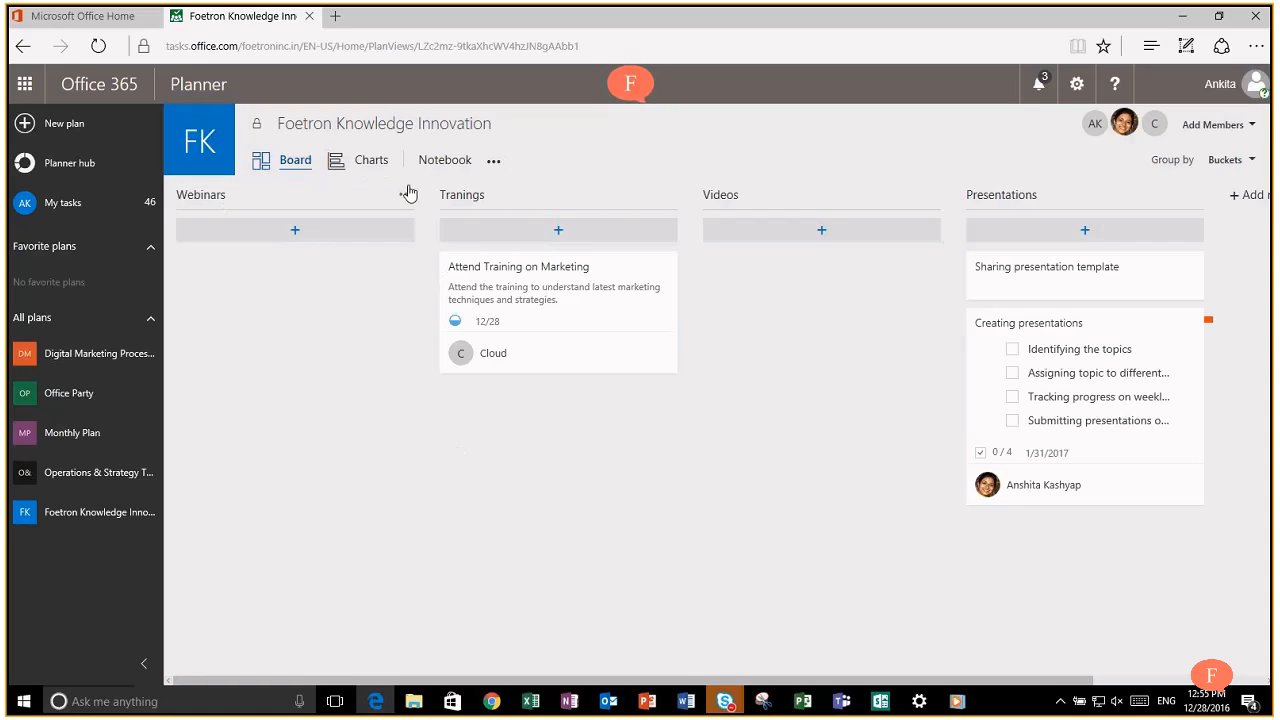
click(407, 197)
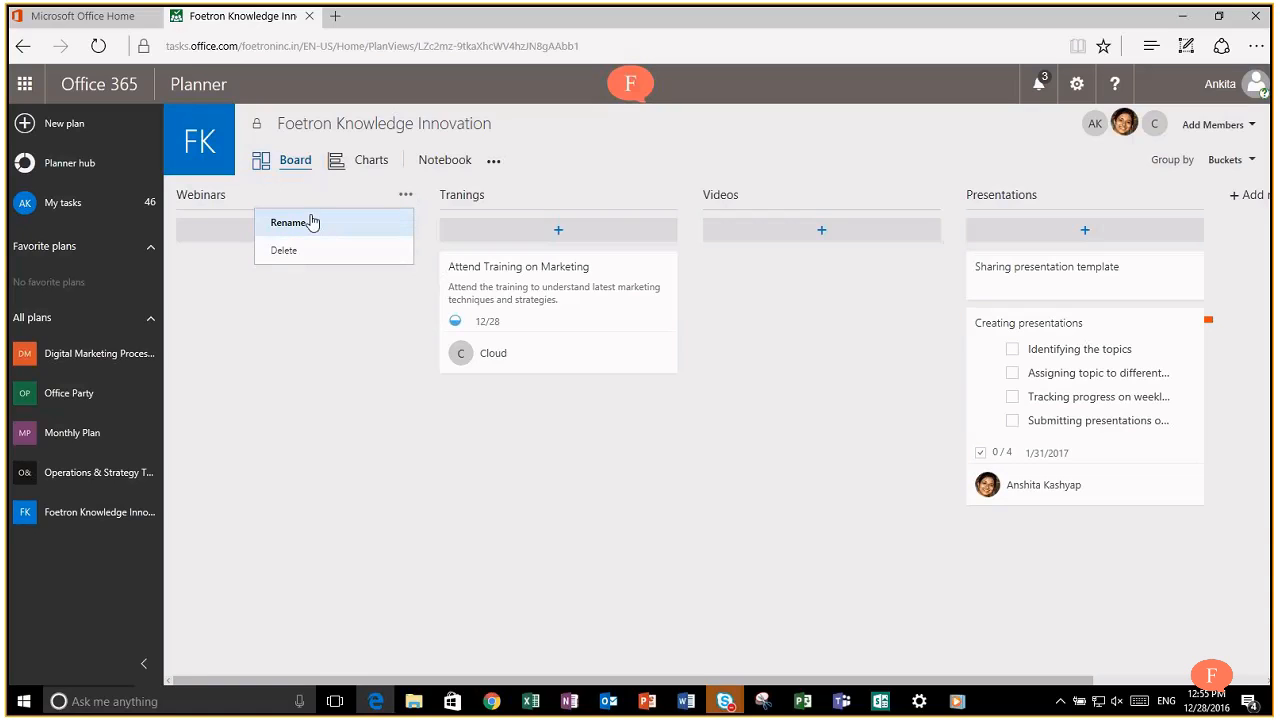
click(321, 458)
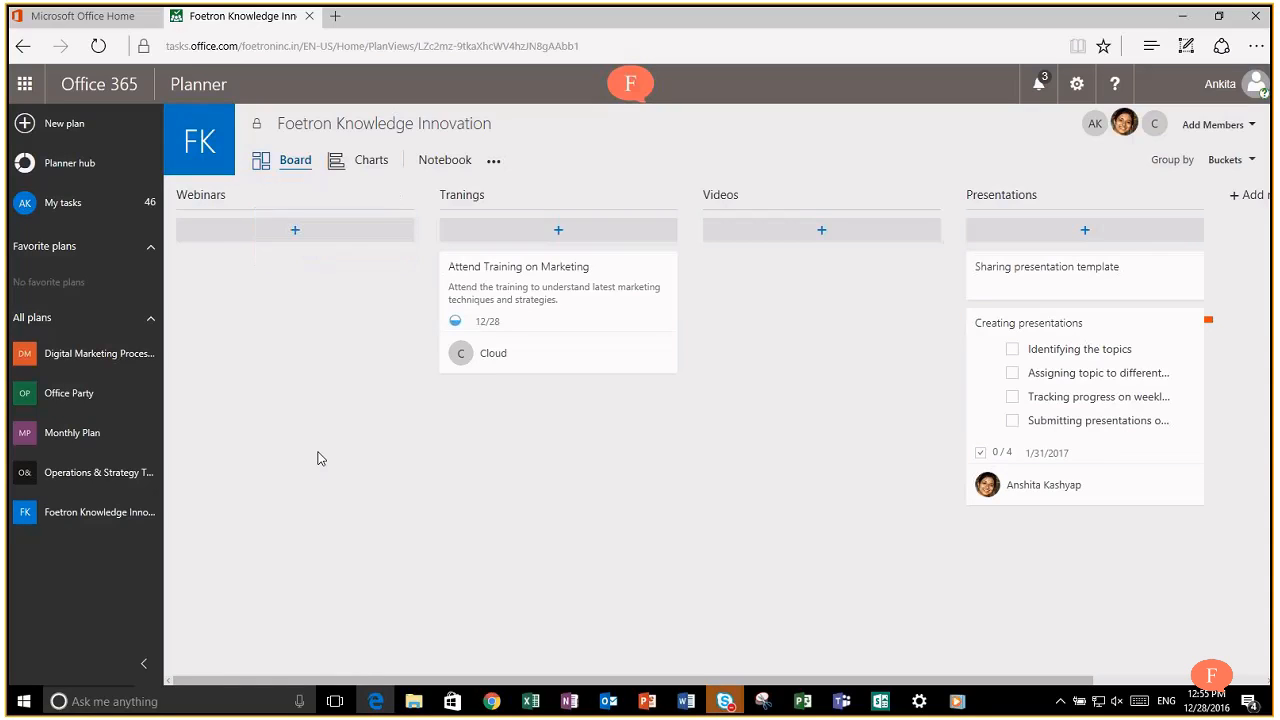
Step: Group the board by Assigned to and drag Sharing presentation template into the first member's column
click(1252, 160)
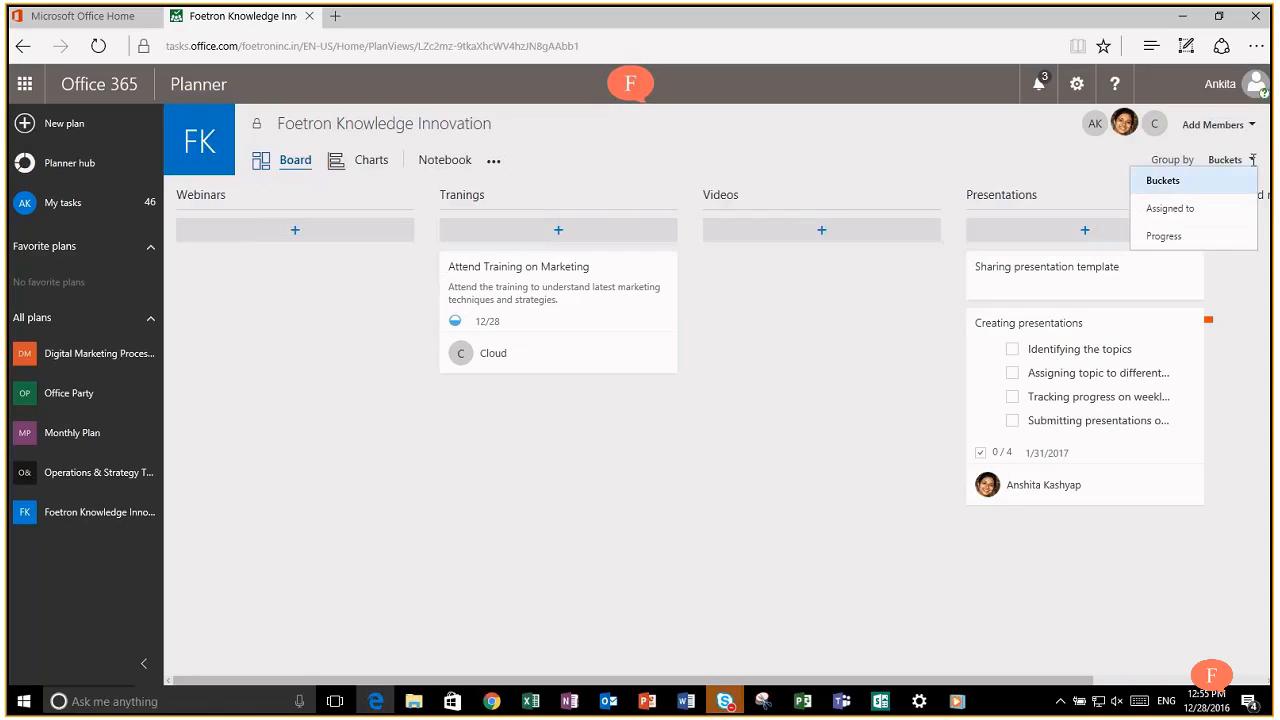
click(1195, 208)
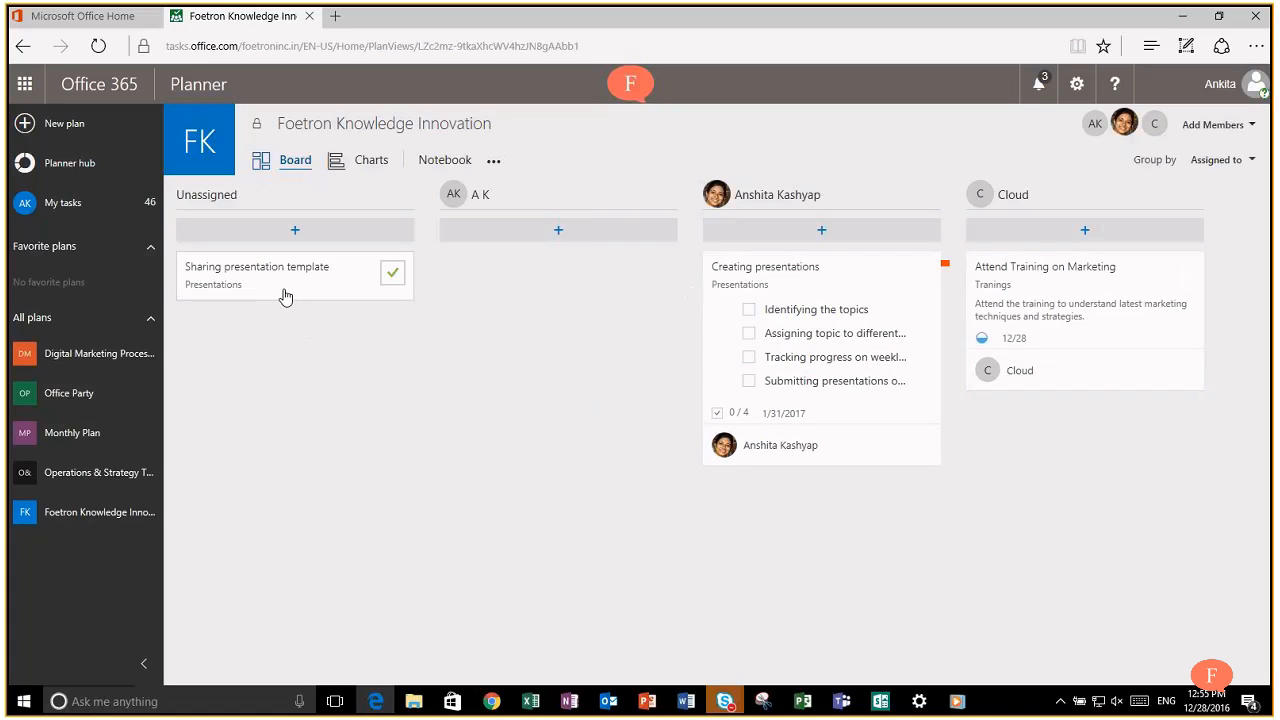
drag(312, 299, 577, 286)
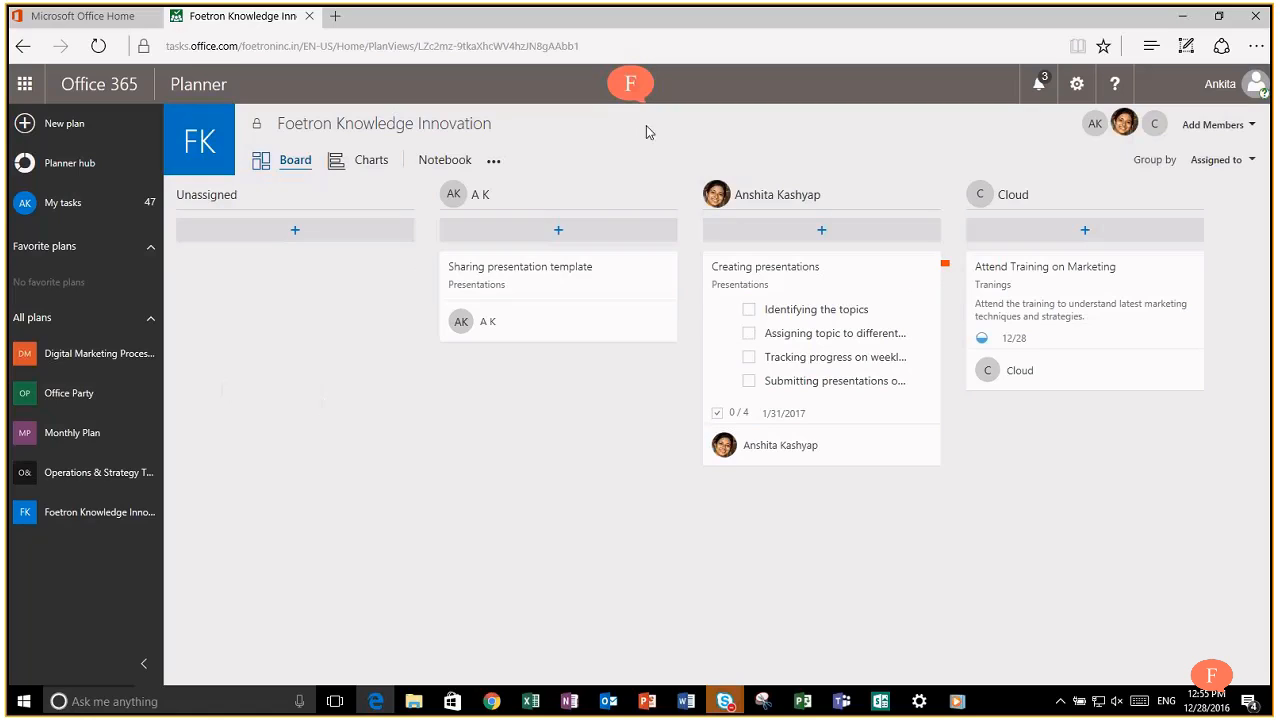
Step: Add Task 1 and Task 2 in the second member's column
click(751, 238)
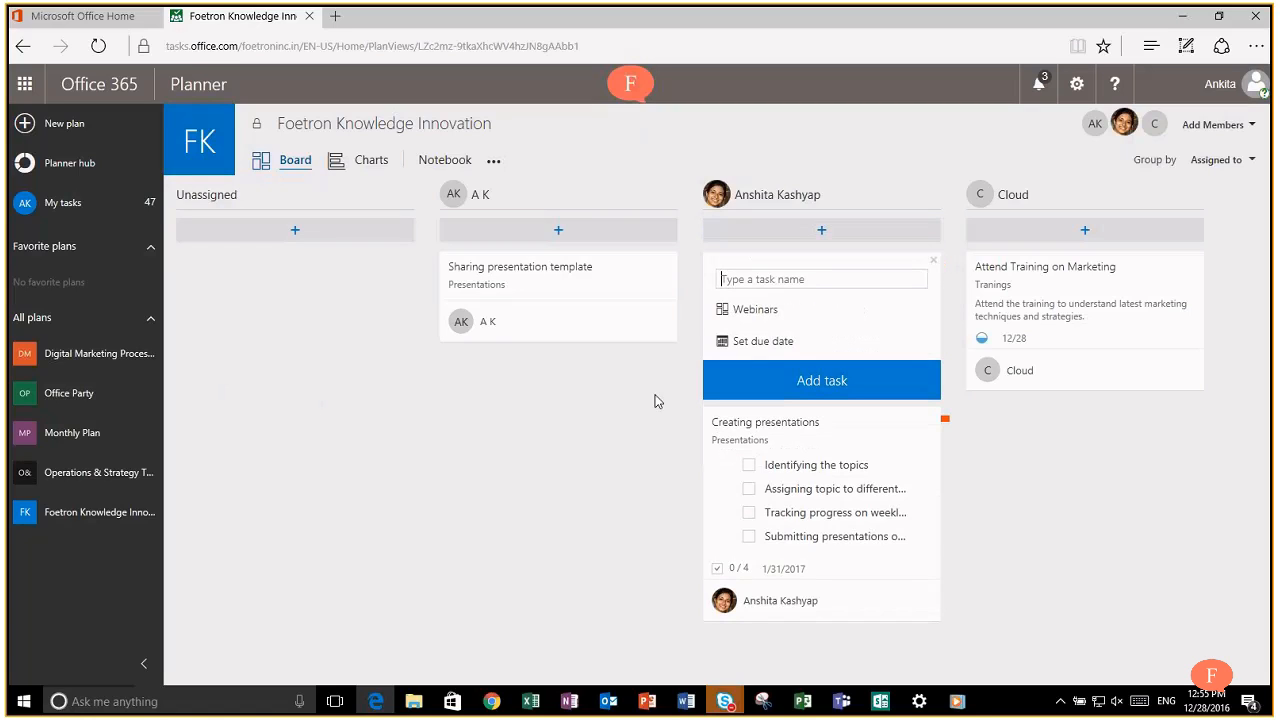
text(Task 1)
key(Return)
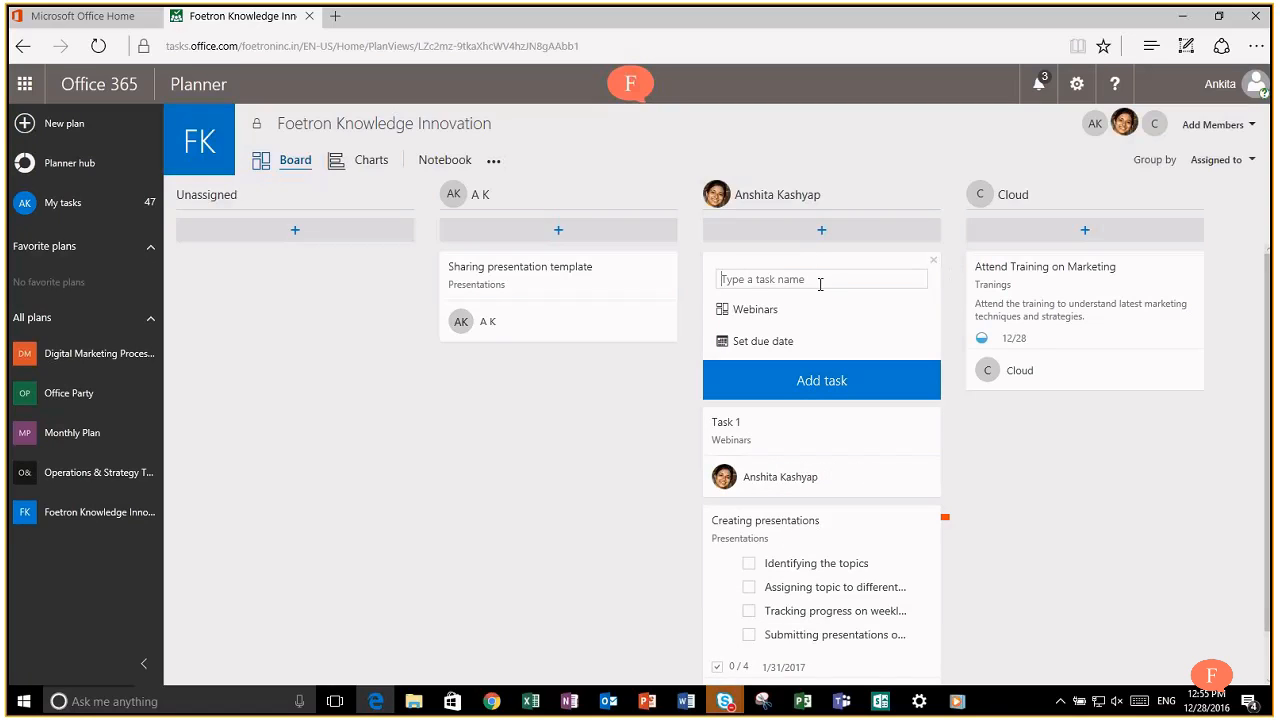
text(Task 2)
key(Return)
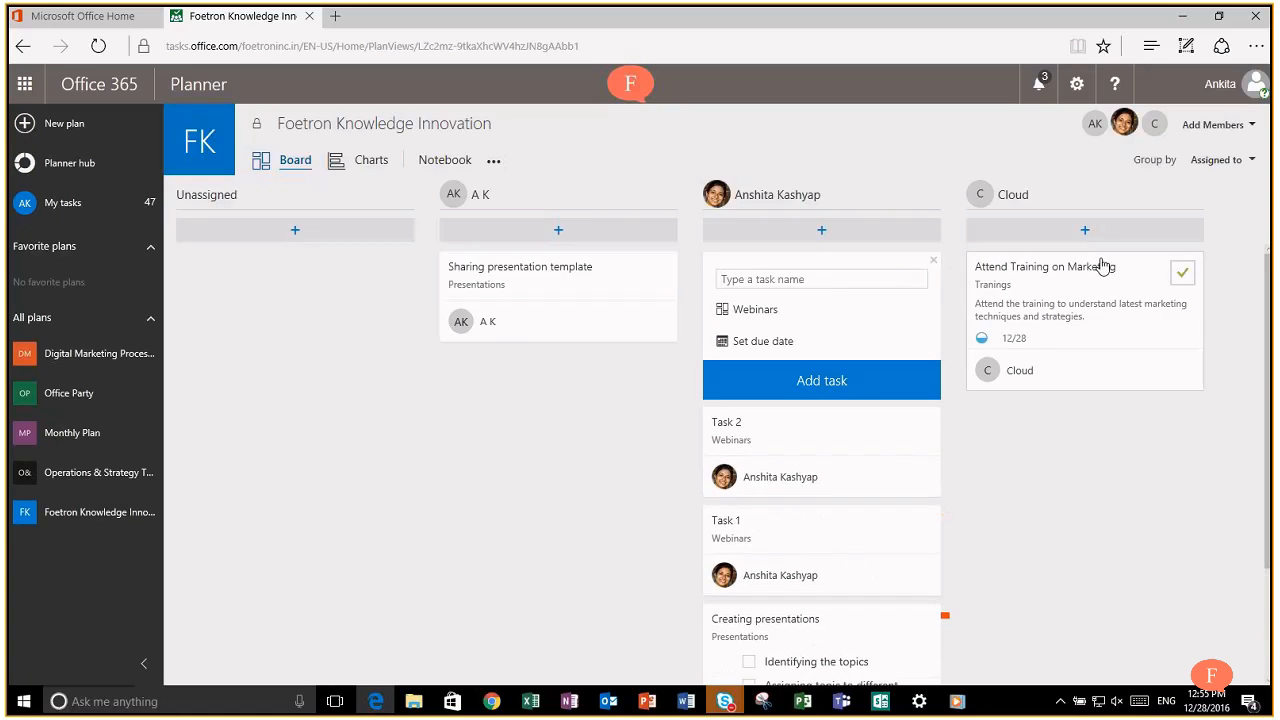
Step: Add Task 3 and Task 4 for the newly added member, then start a new unassigned task
click(1085, 232)
text(Task)
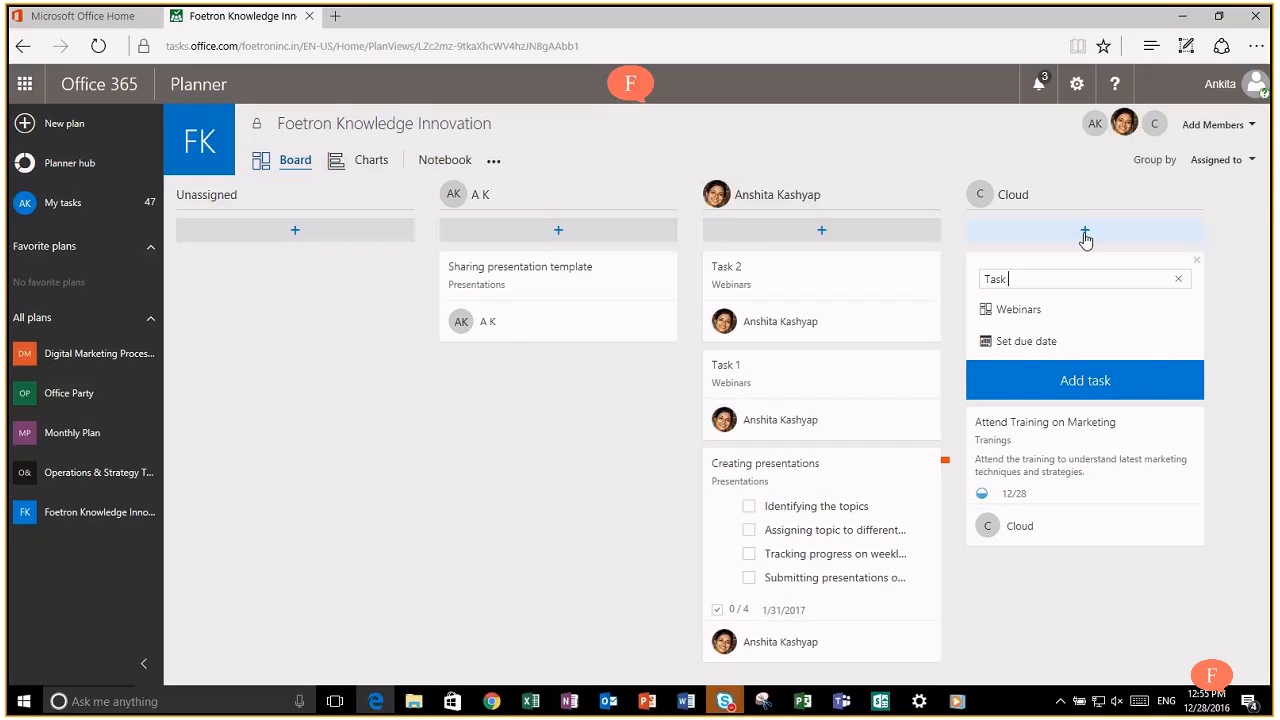
text( 3)
key(Return)
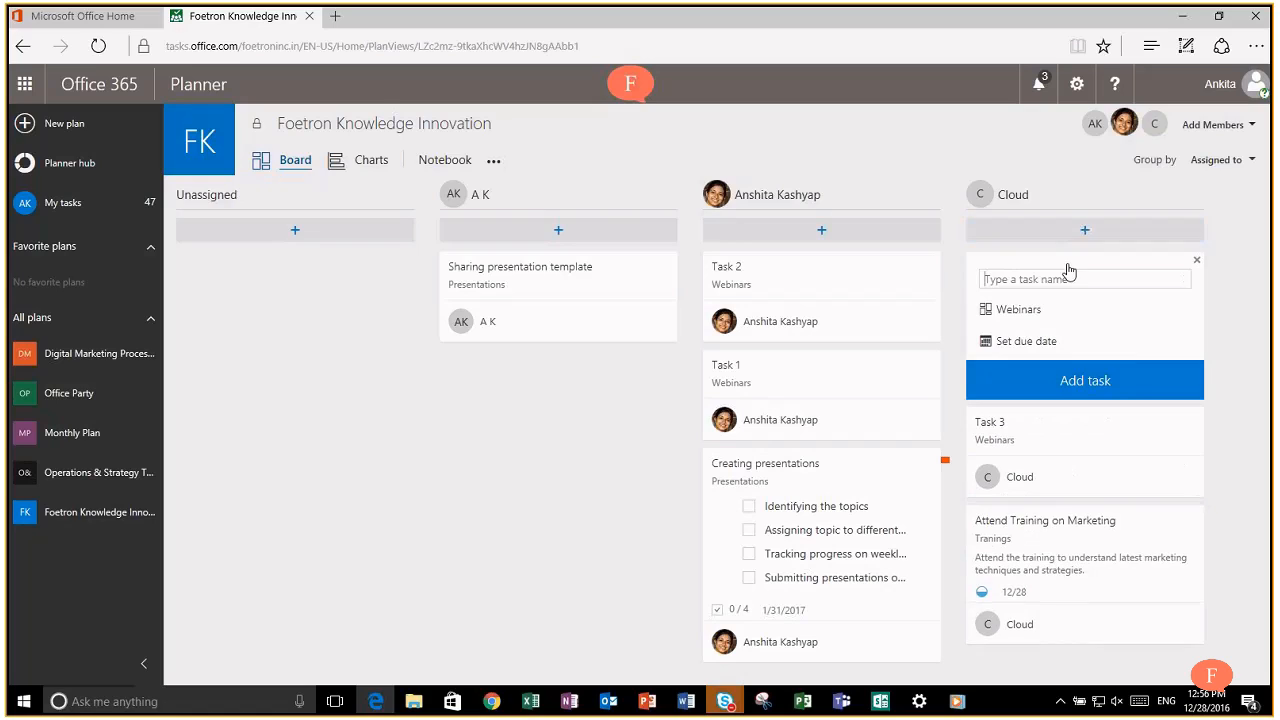
text(Task 4)
key(Return)
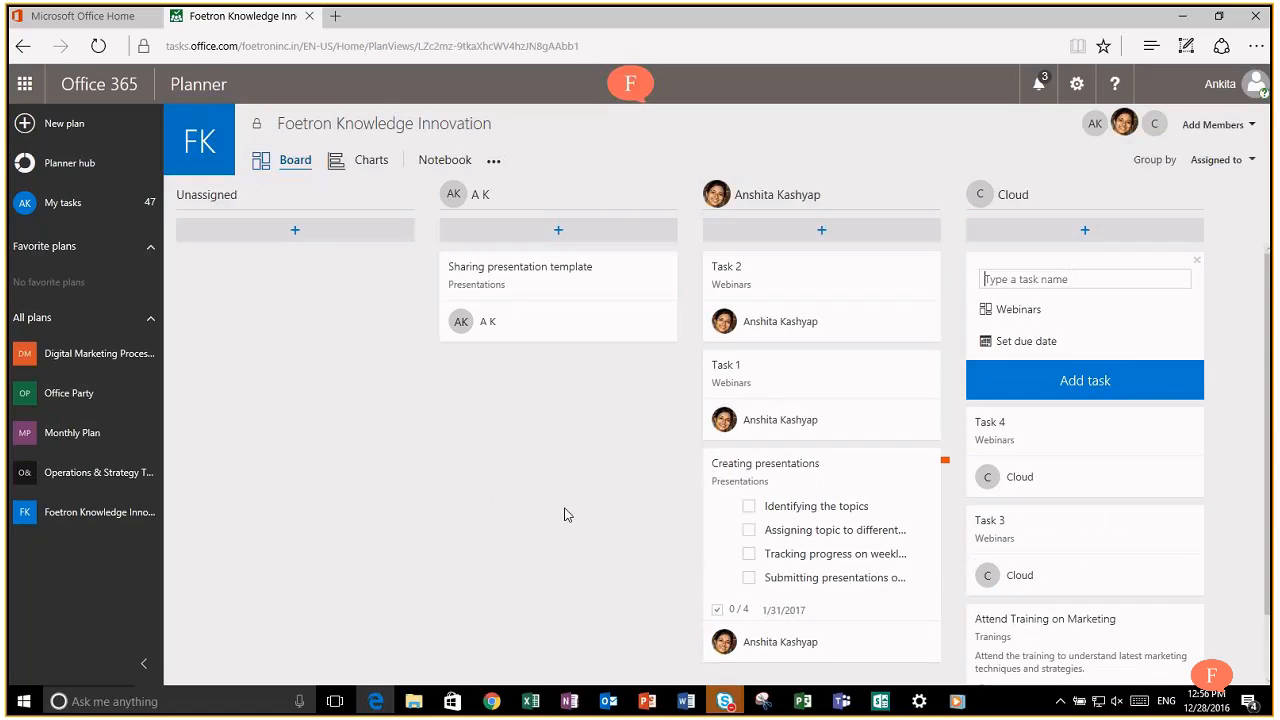
click(326, 237)
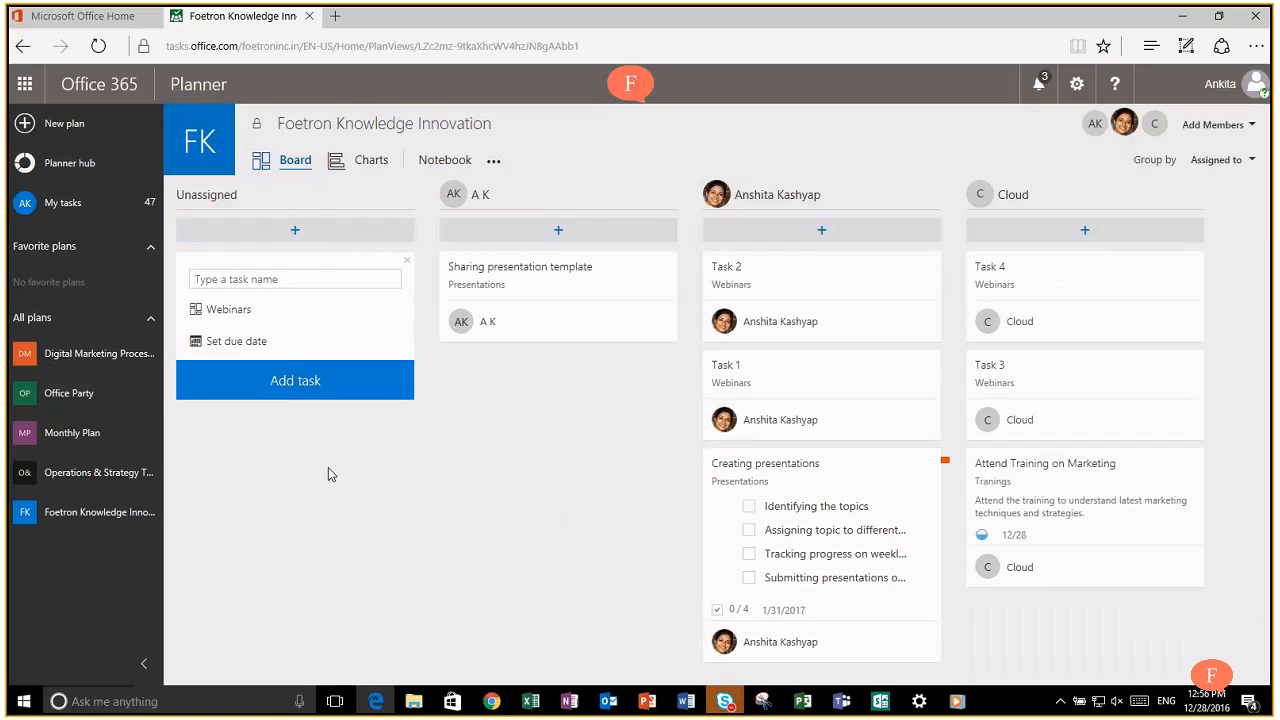
click(266, 279)
Step: Regroup the board by buckets and add 'Create a Video for Foetron Cloud Support Services' under Videos
click(1212, 160)
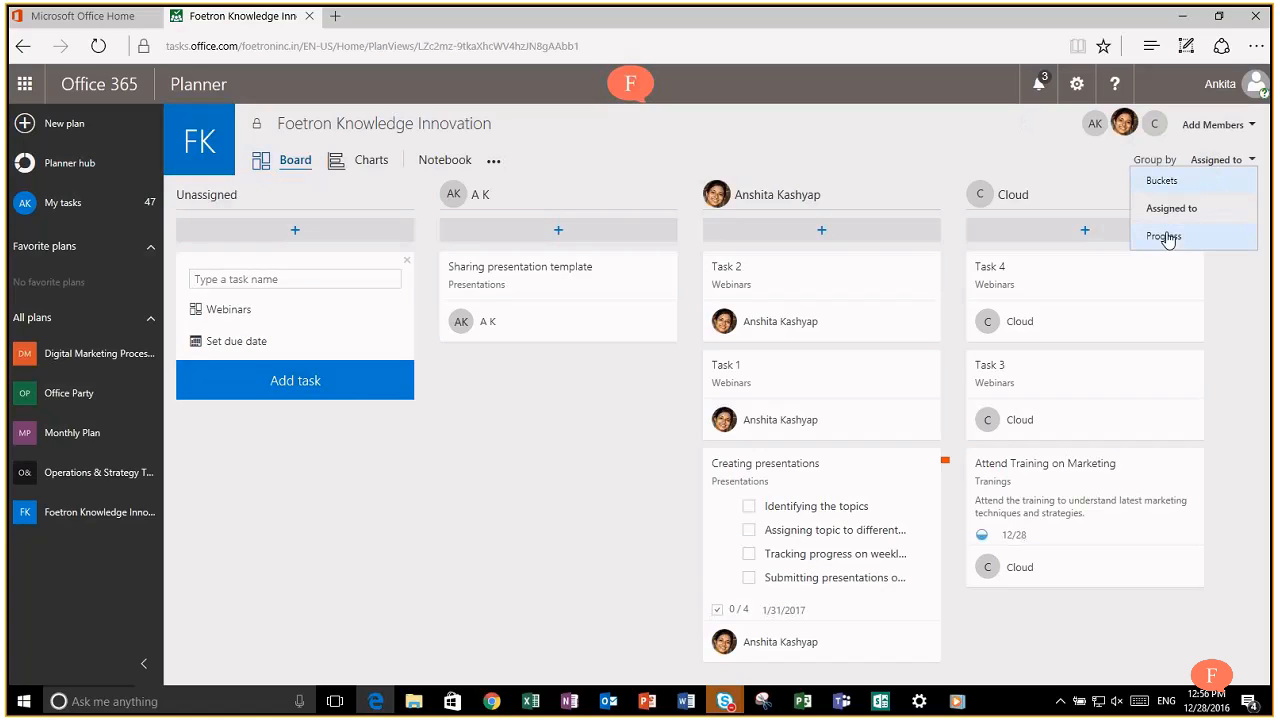
click(1199, 184)
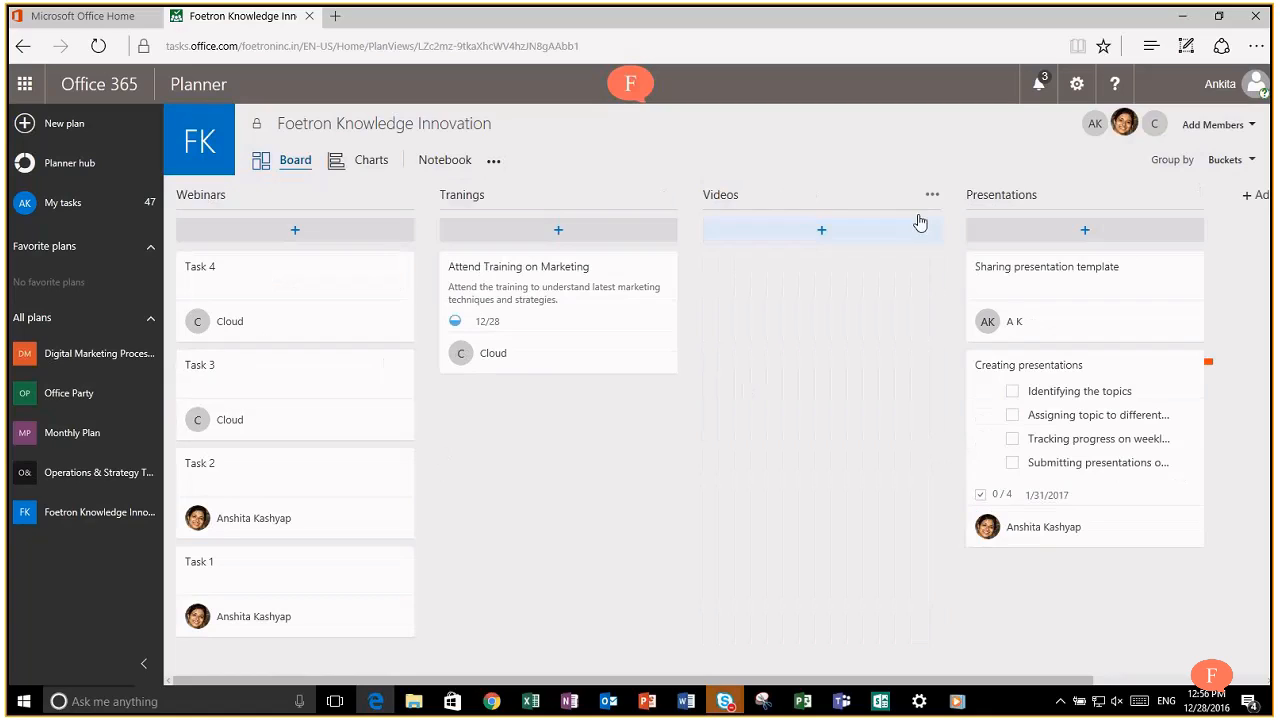
click(886, 236)
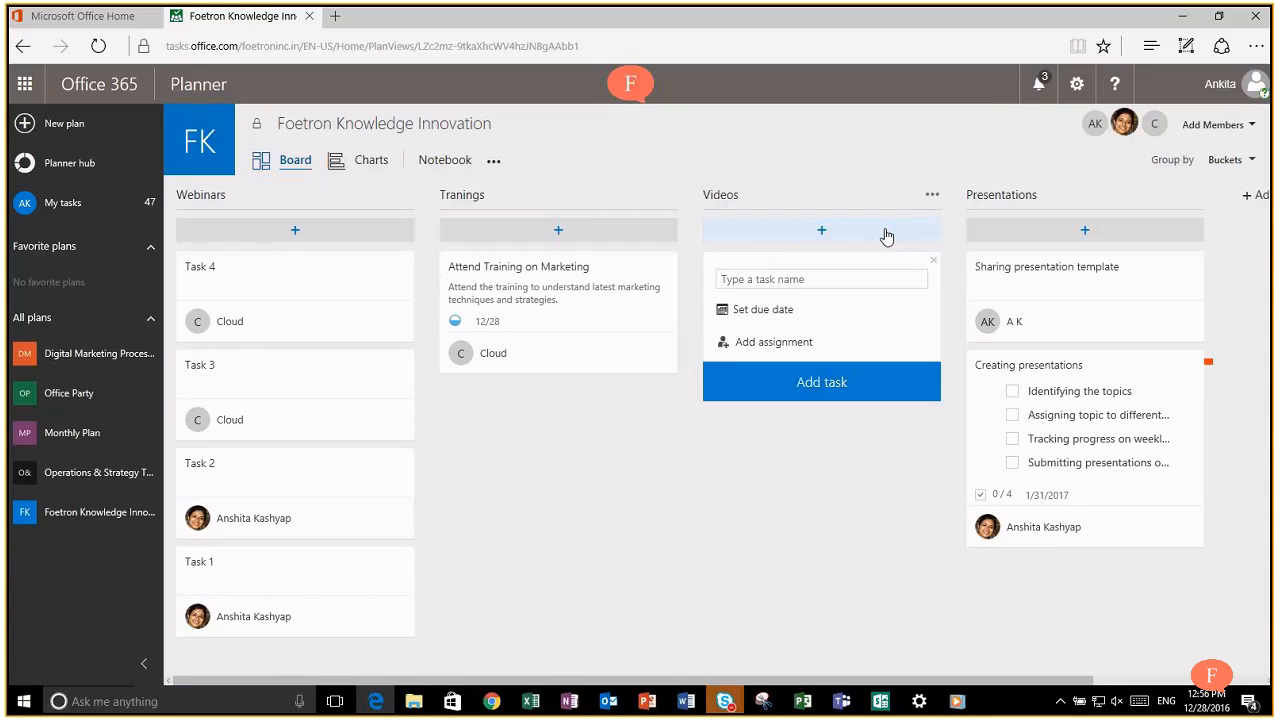
text(Create a Video for Foetro)
text(n C)
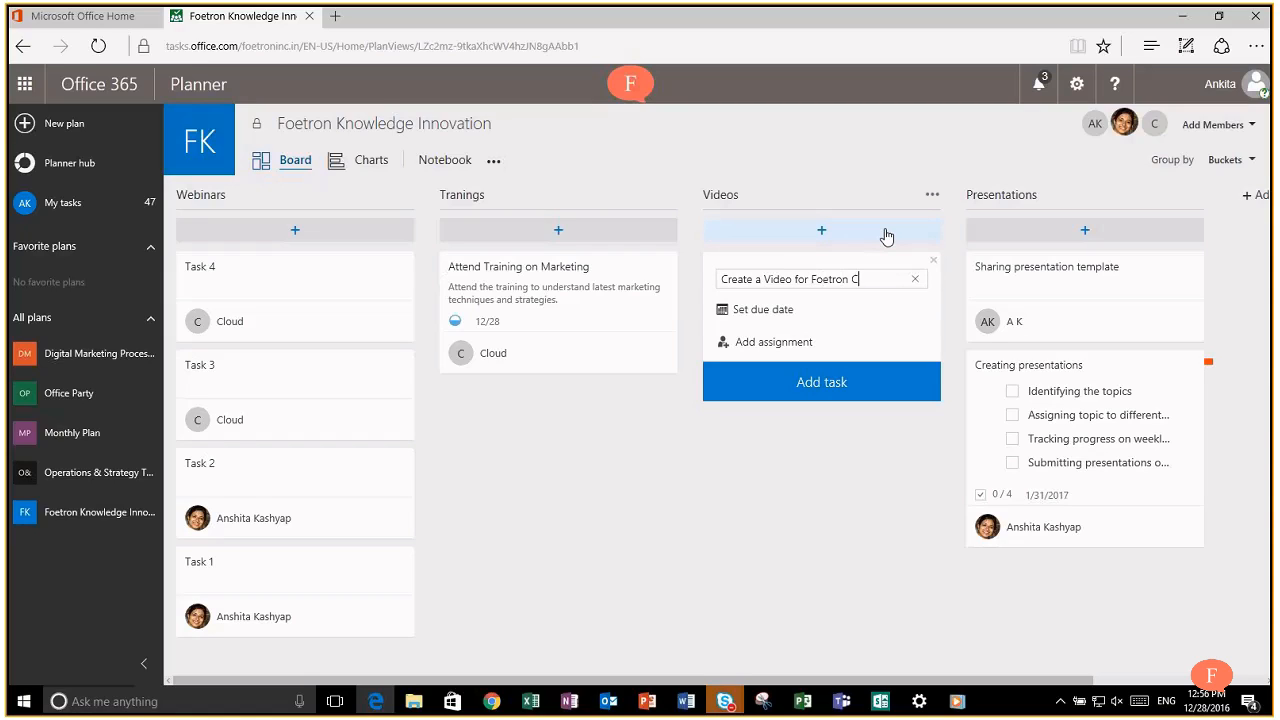
text(loud Support Ser)
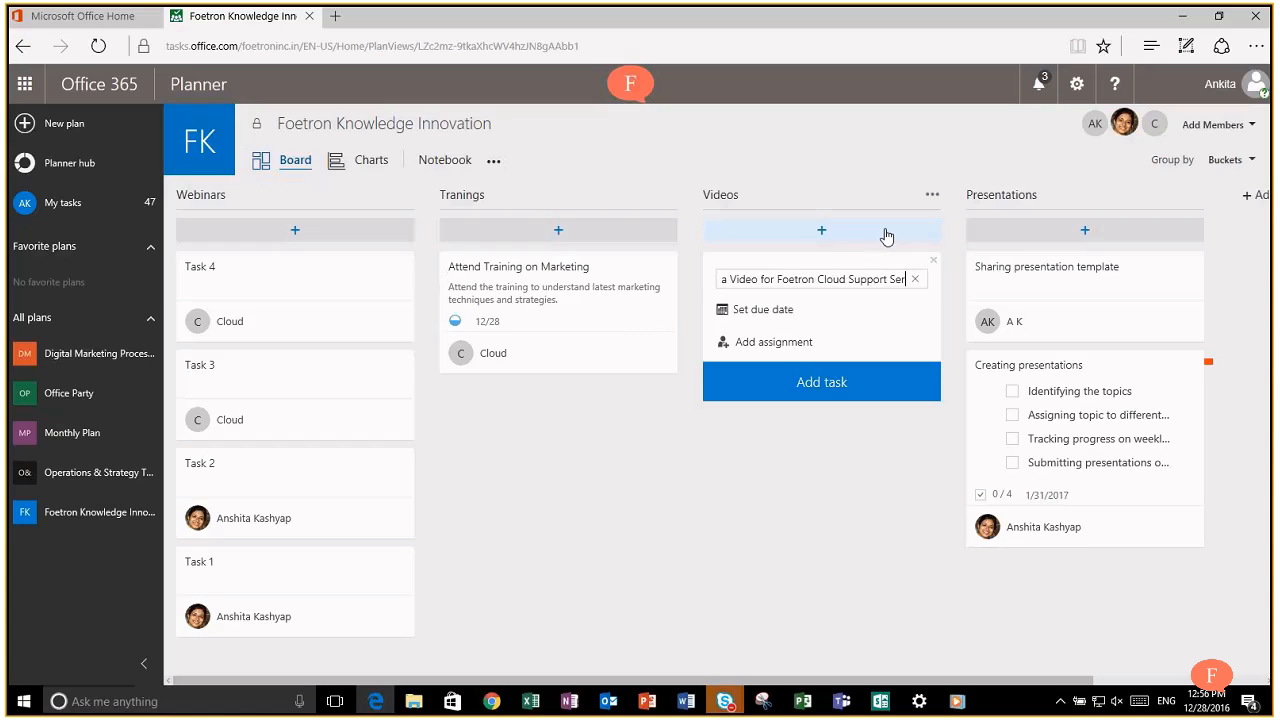
text(vices)
key(Return)
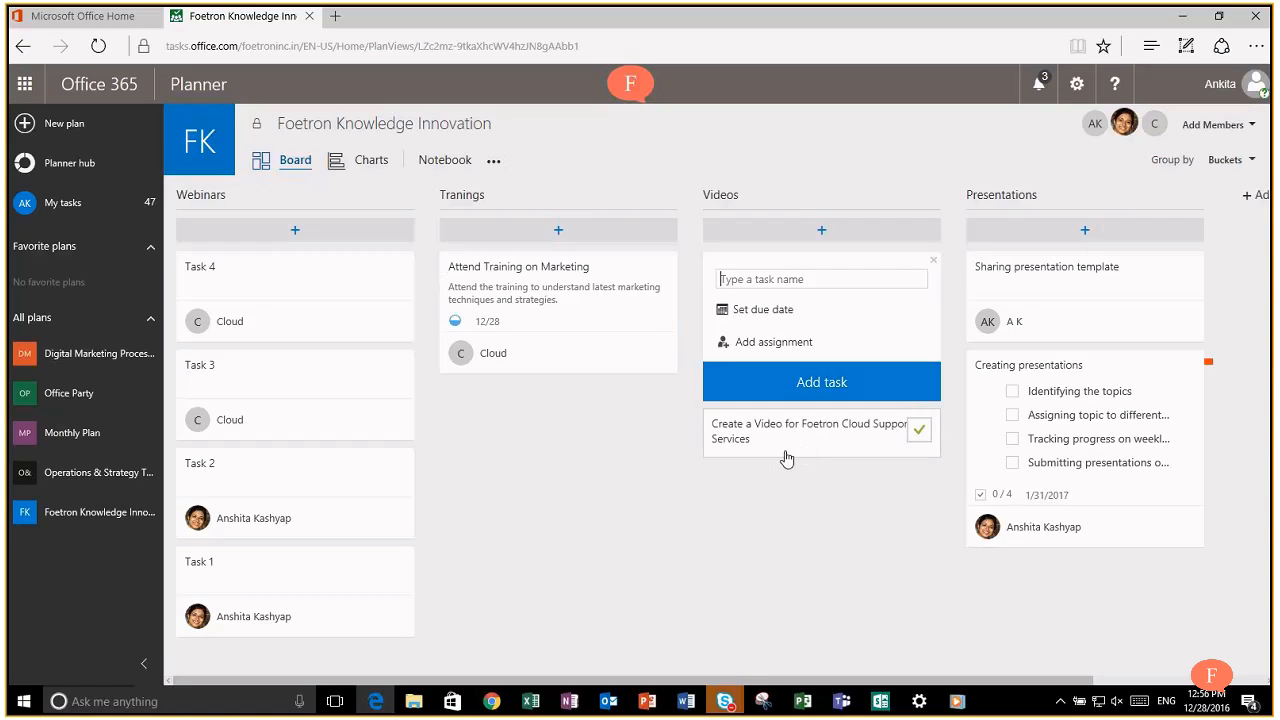
click(594, 481)
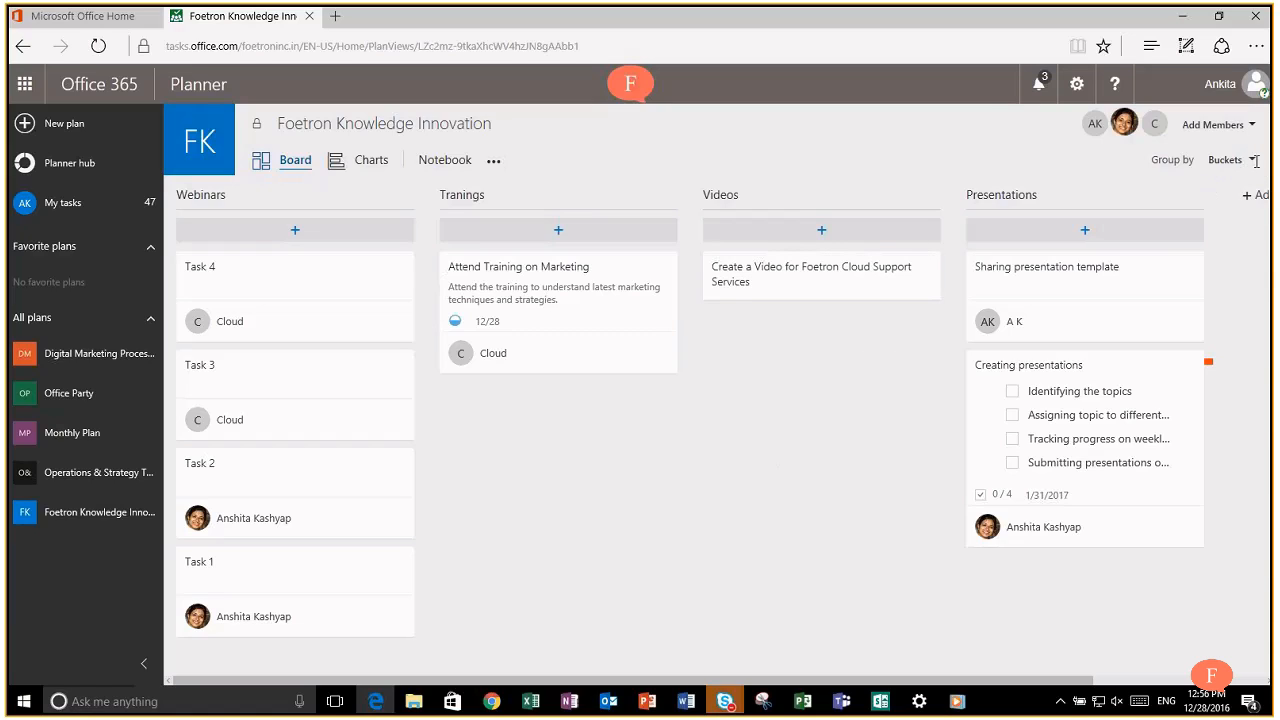
Step: Group the board by Assigned to and move the Unassigned video task into the second member's column
click(1244, 160)
click(1192, 212)
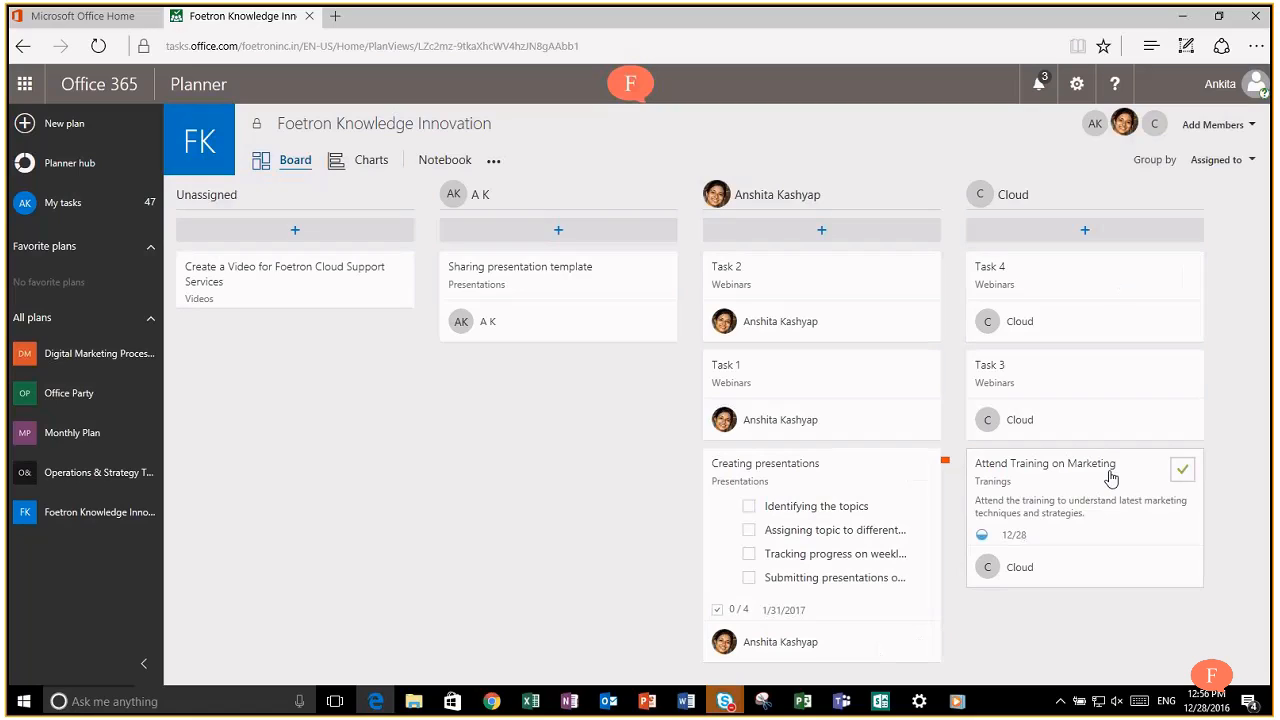
drag(266, 303, 536, 400)
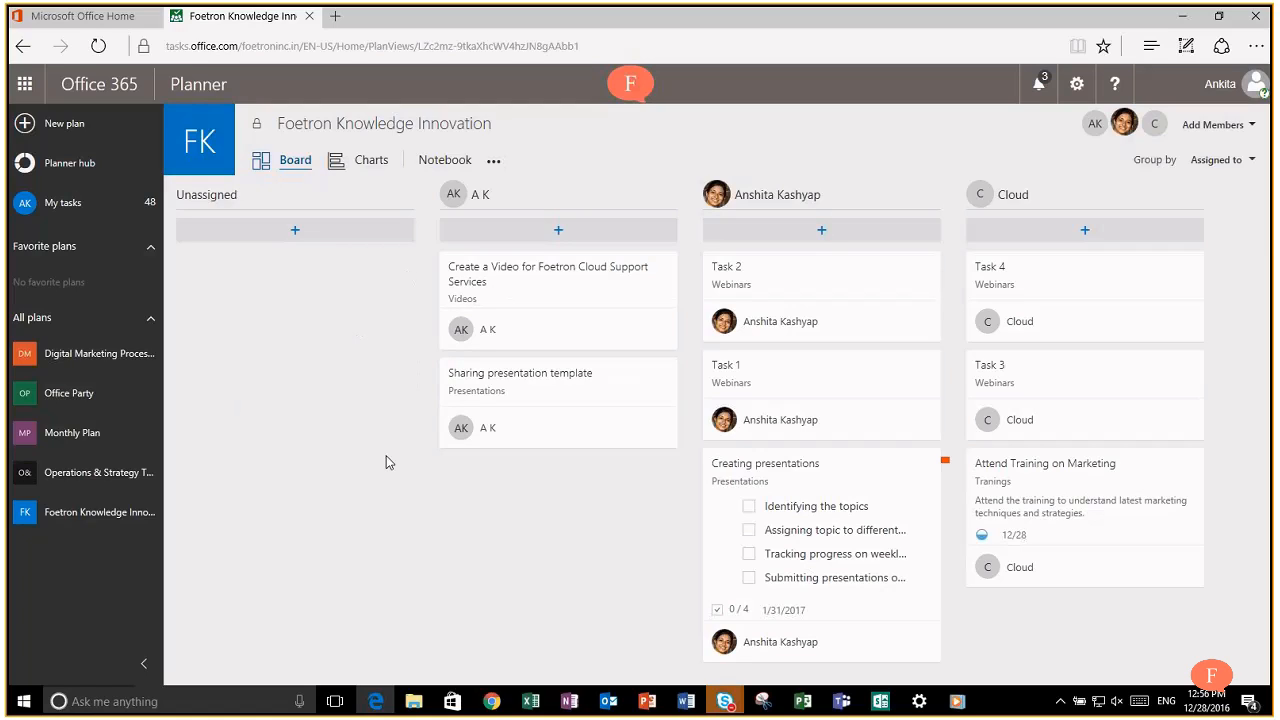
click(1237, 170)
Step: Group the board by Progress and scroll through the Not started tasks
click(1194, 240)
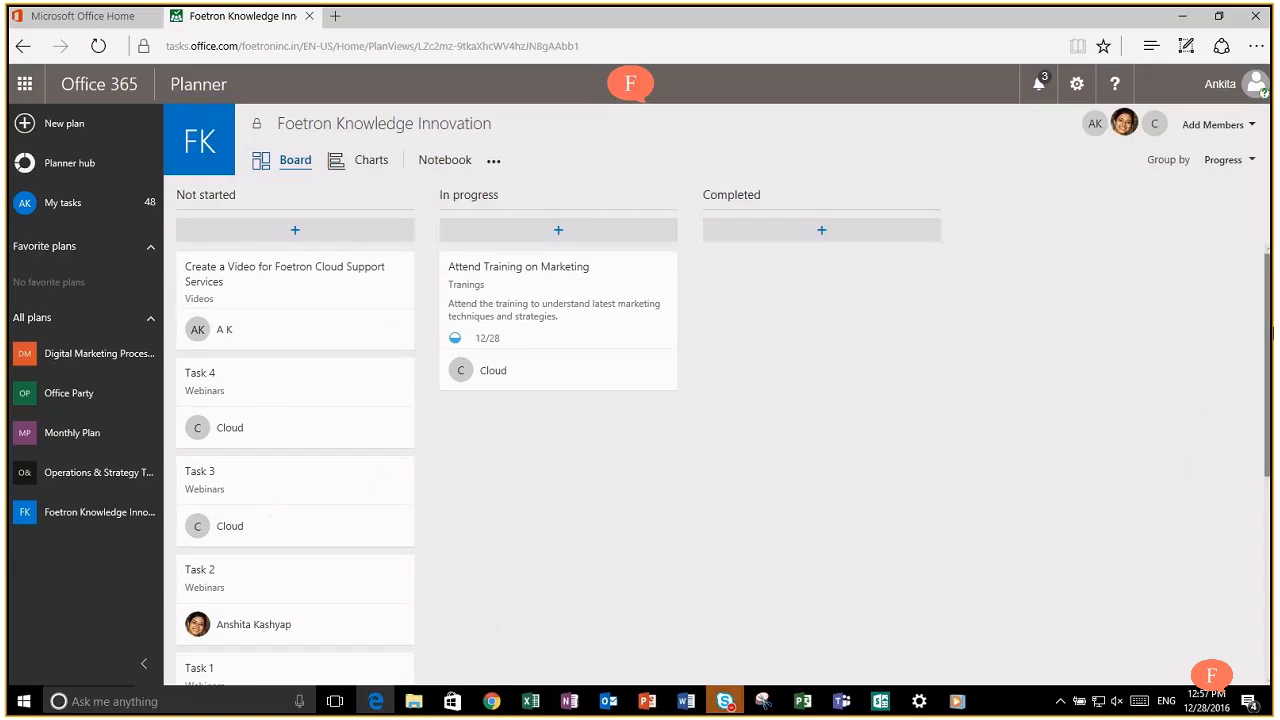
drag(1272, 335, 1268, 532)
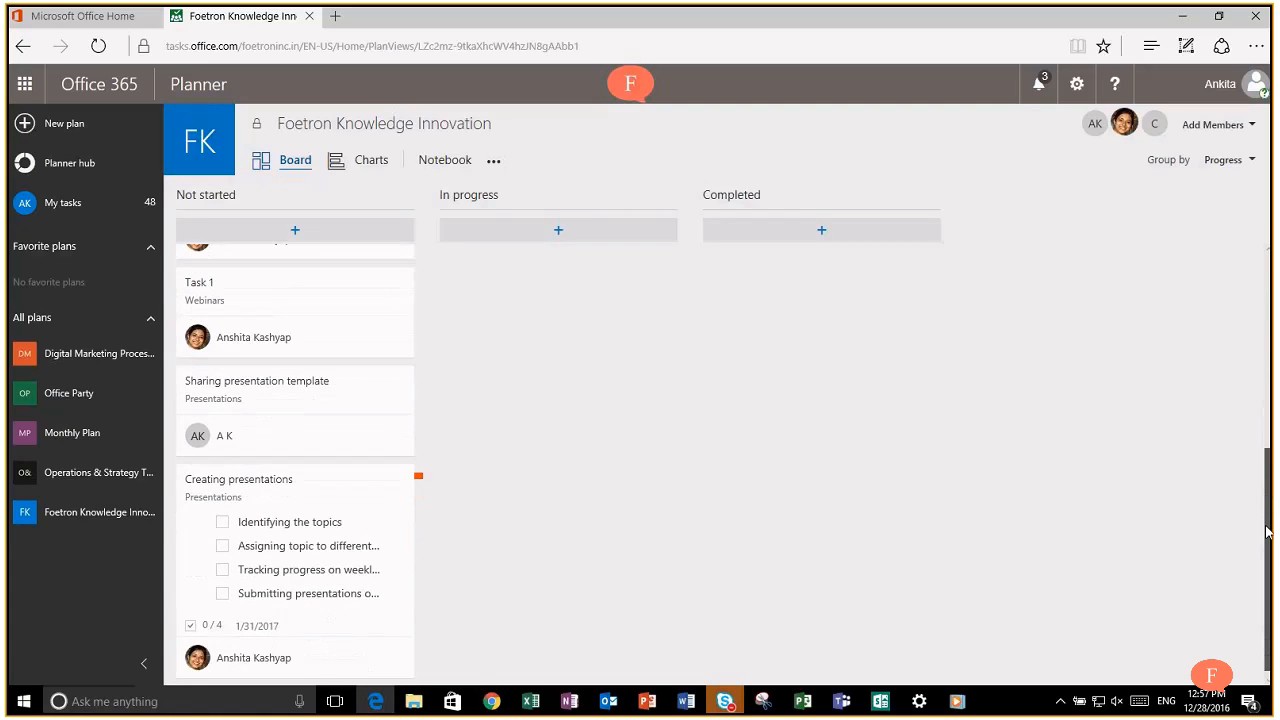
drag(1268, 484, 1256, 218)
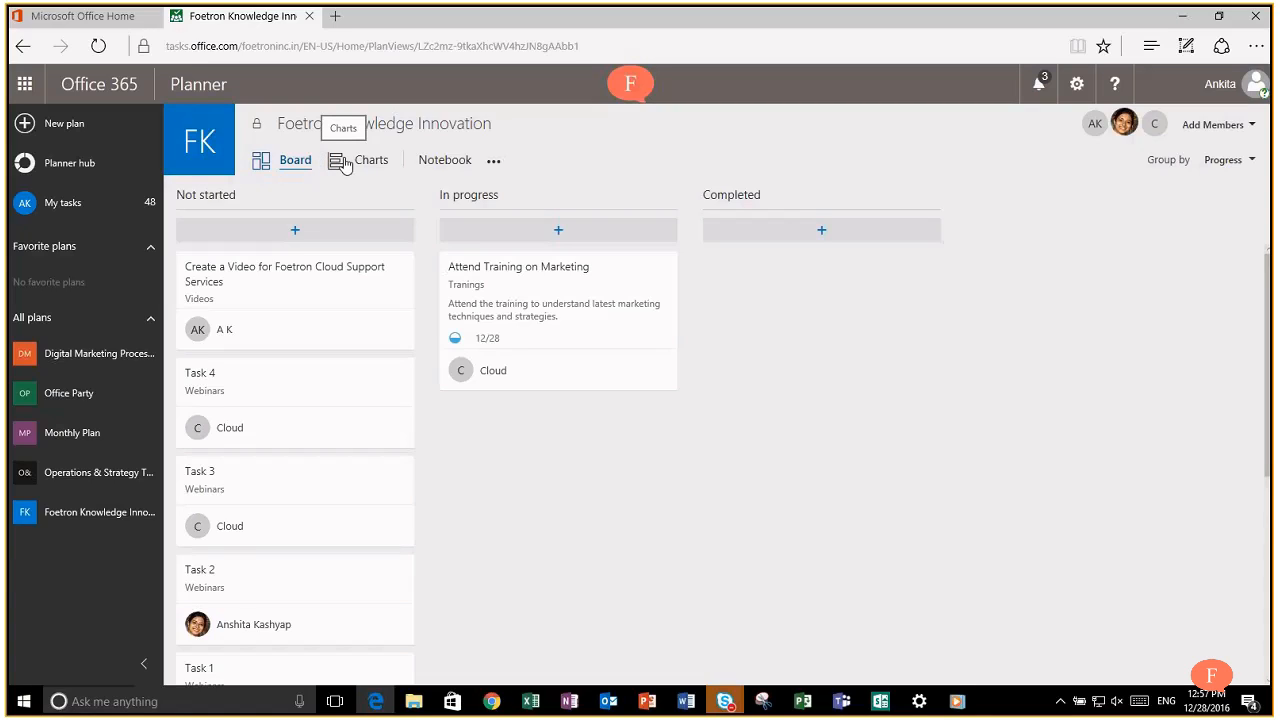
Step: Switch to the plan's Charts view and look over the status and bucket charts
click(344, 164)
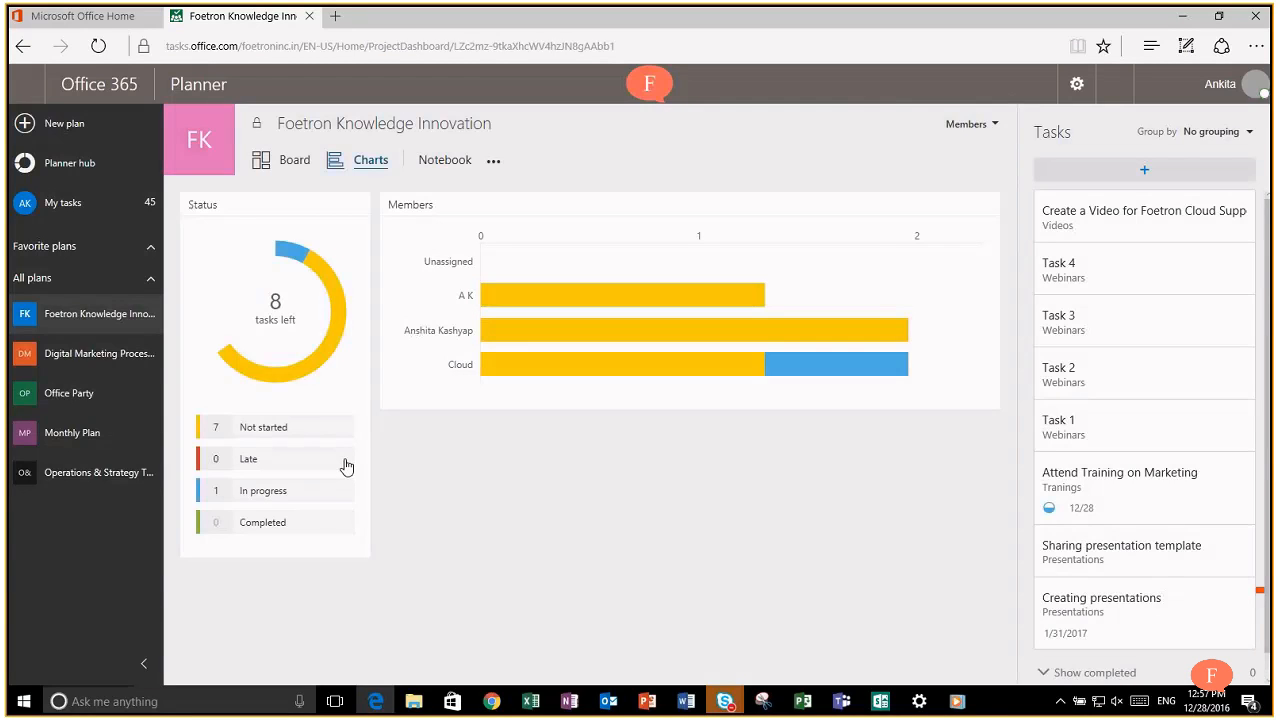
mouse_move(931, 352)
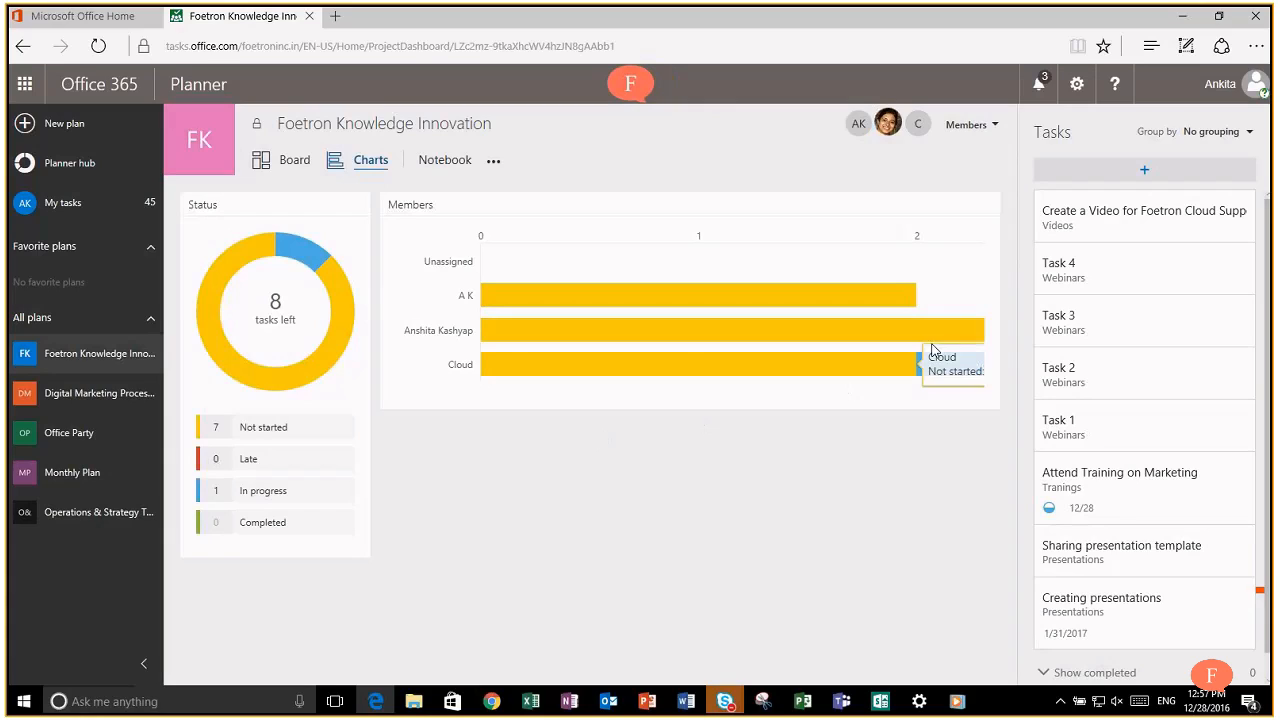
mouse_move(562, 285)
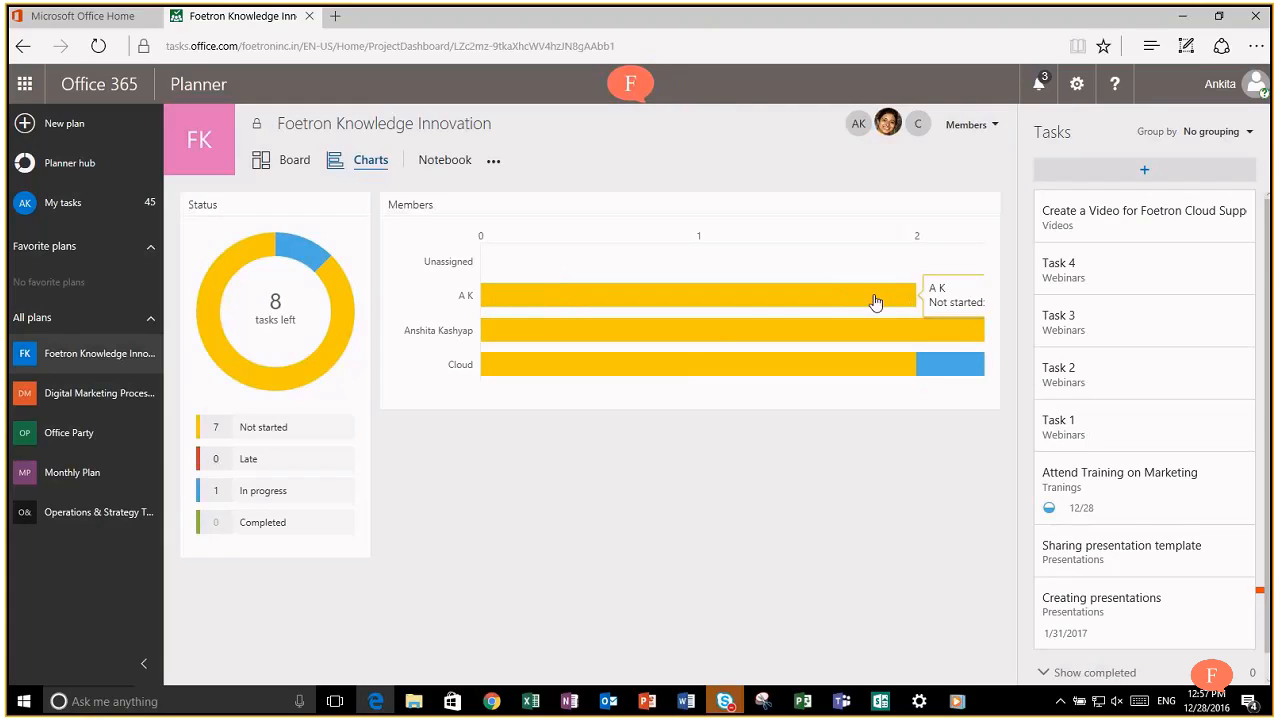
mouse_move(708, 310)
mouse_move(577, 374)
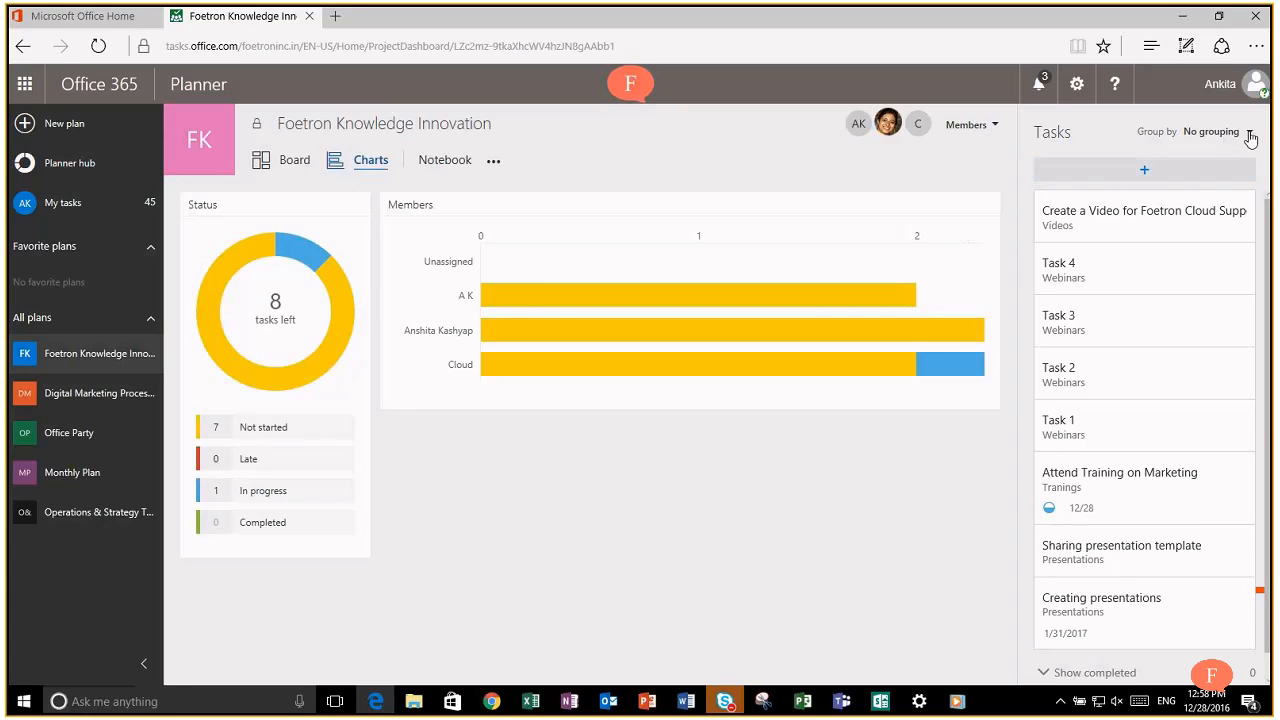
Step: Cycle the chart task list through Assigned to, Due date, Progress and Buckets, then open the Notebook
click(1250, 139)
click(1172, 186)
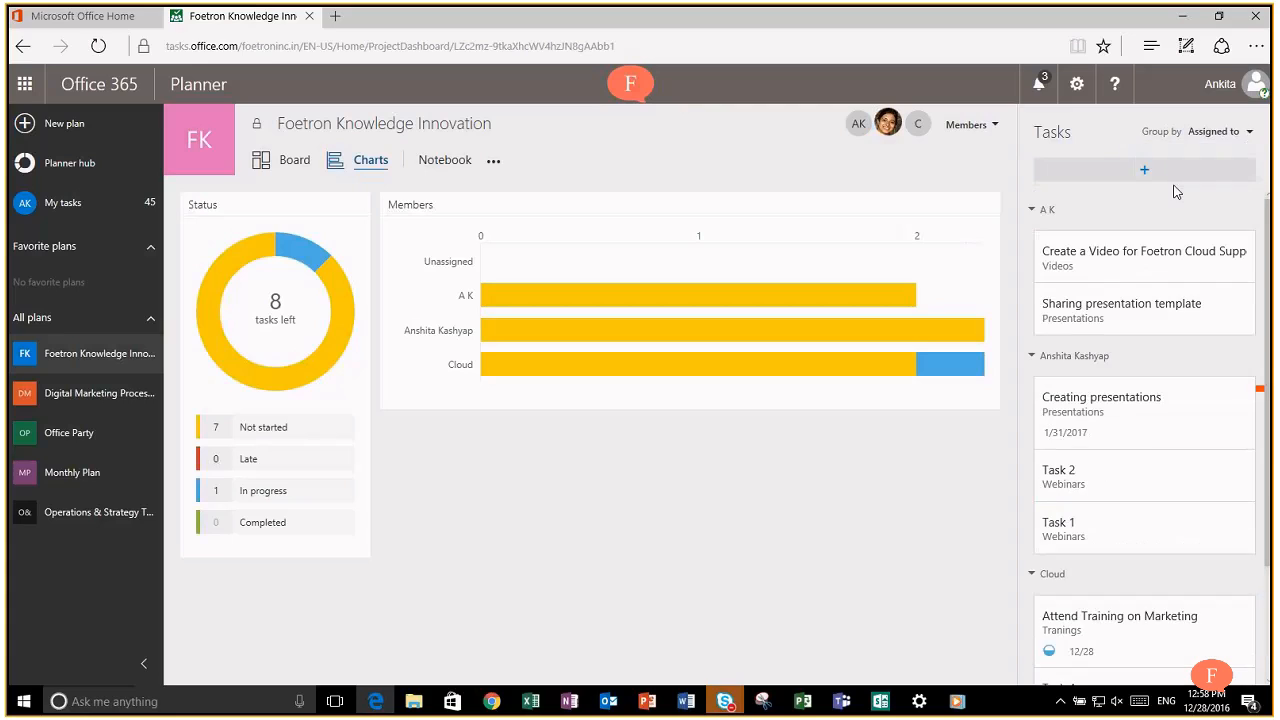
mouse_move(1244, 438)
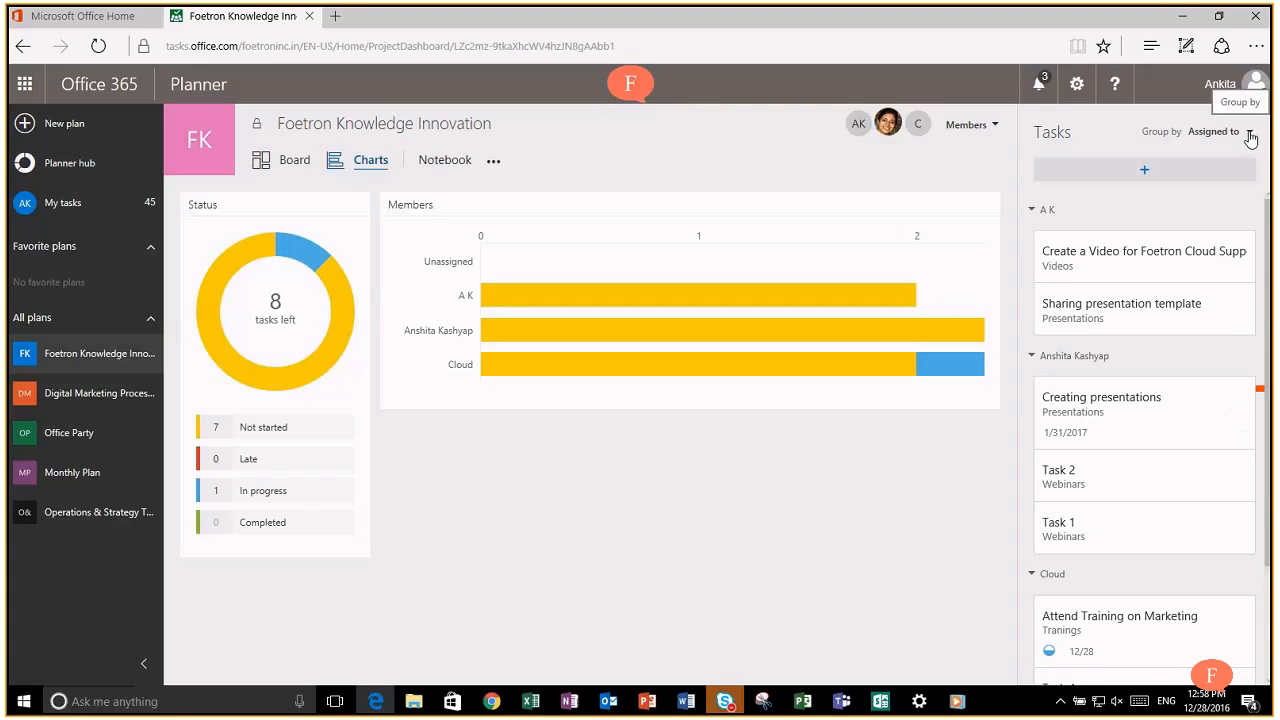
click(1249, 131)
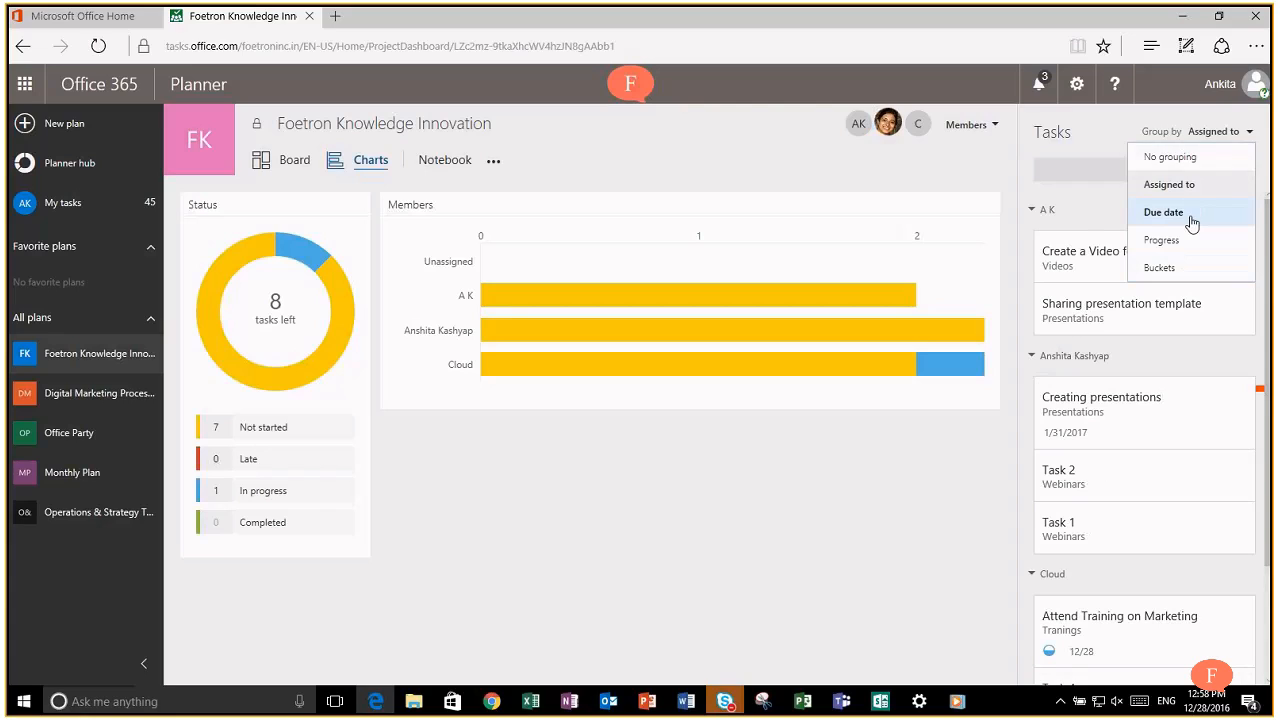
click(1190, 212)
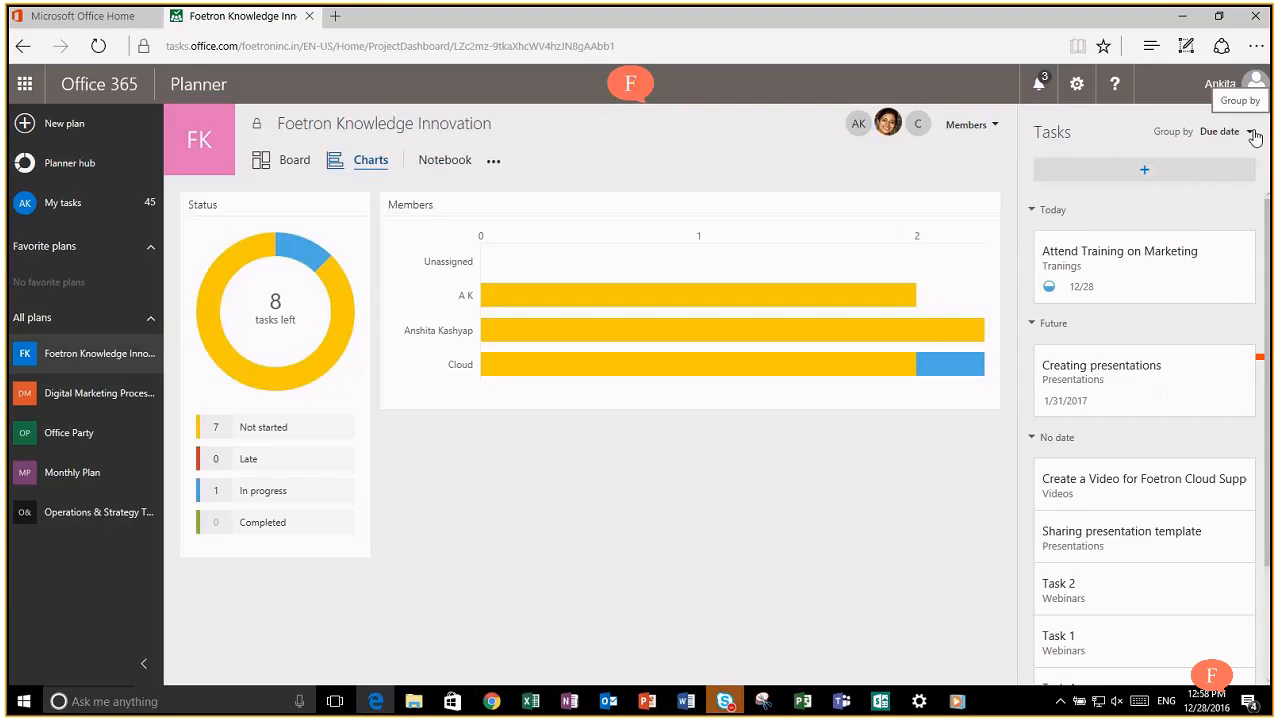
click(1252, 133)
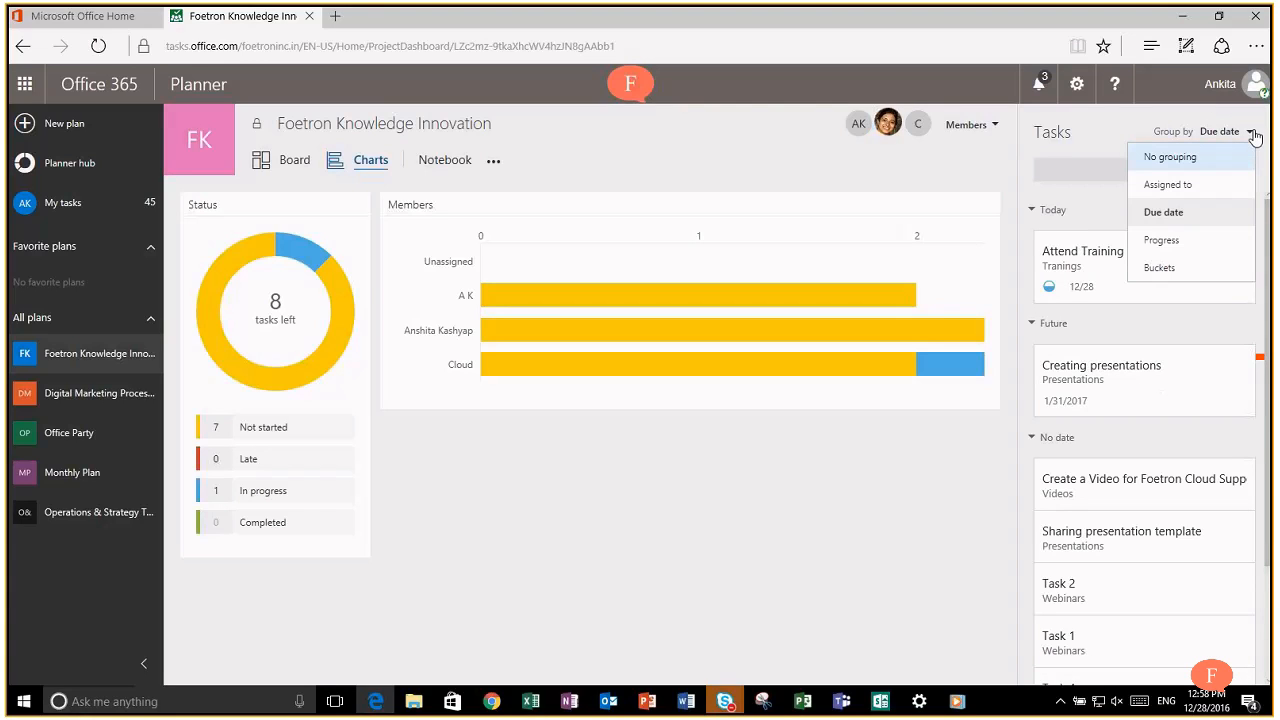
click(1190, 240)
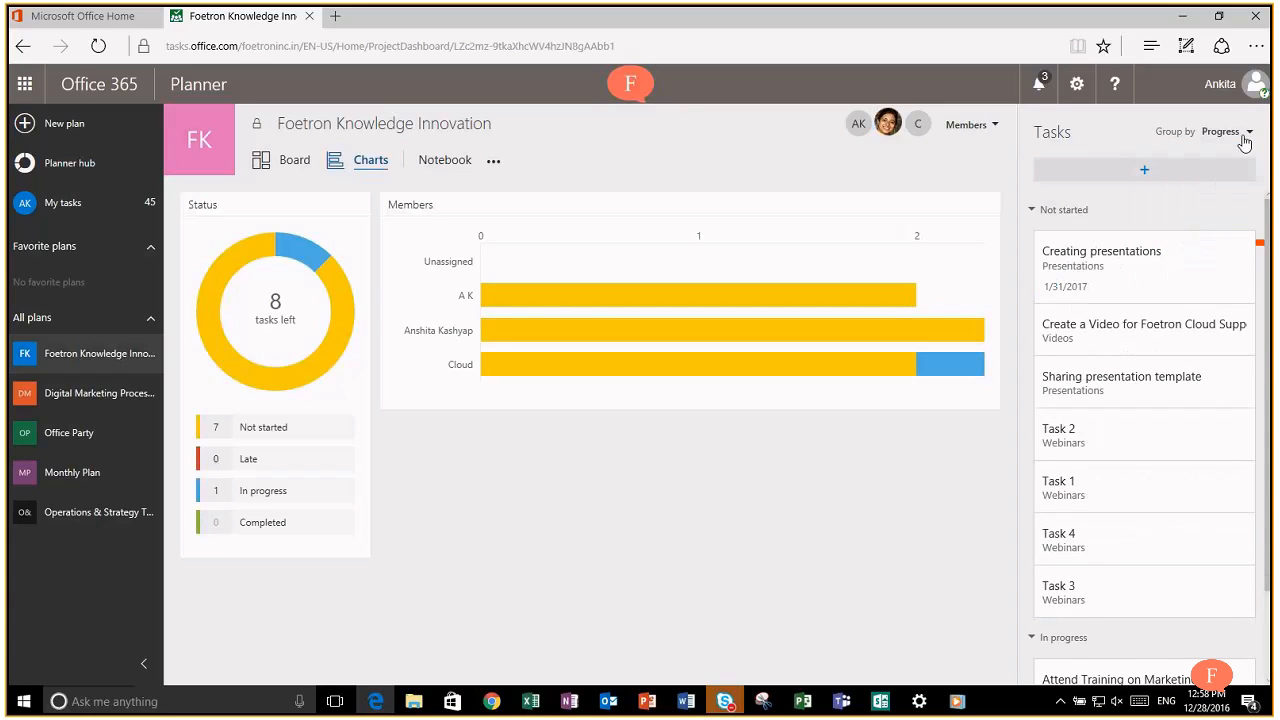
click(1250, 137)
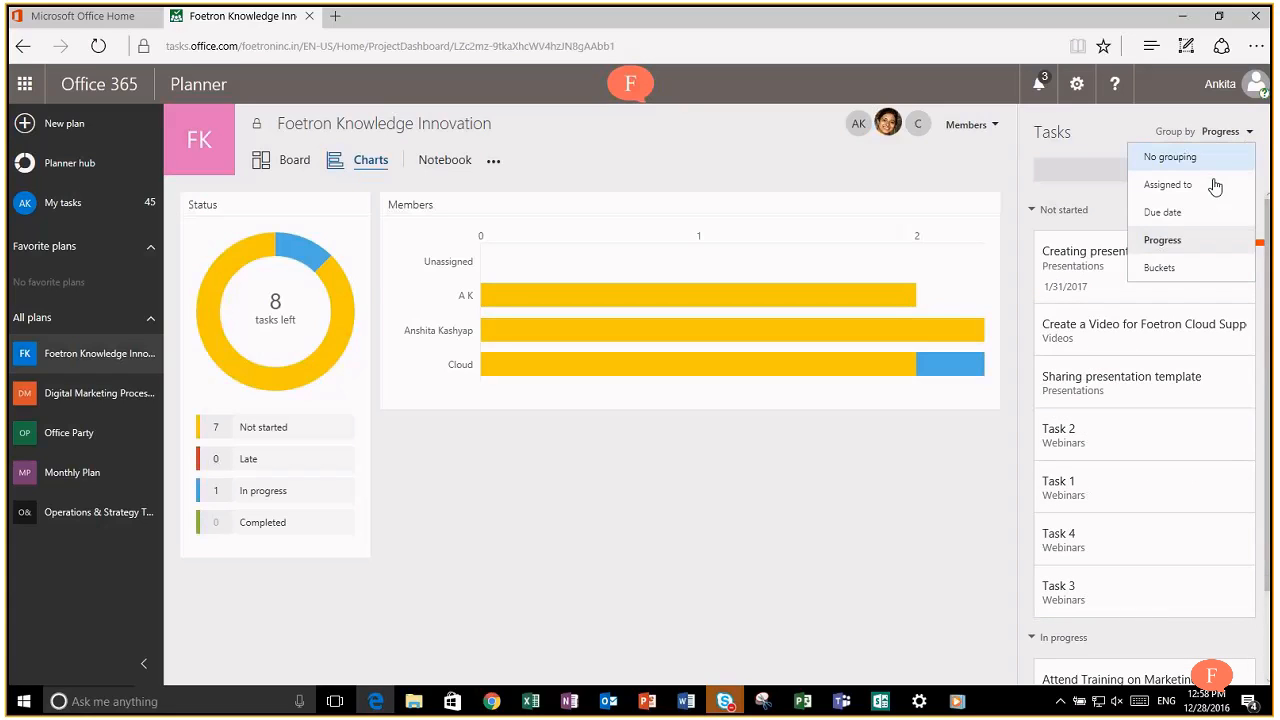
click(1180, 270)
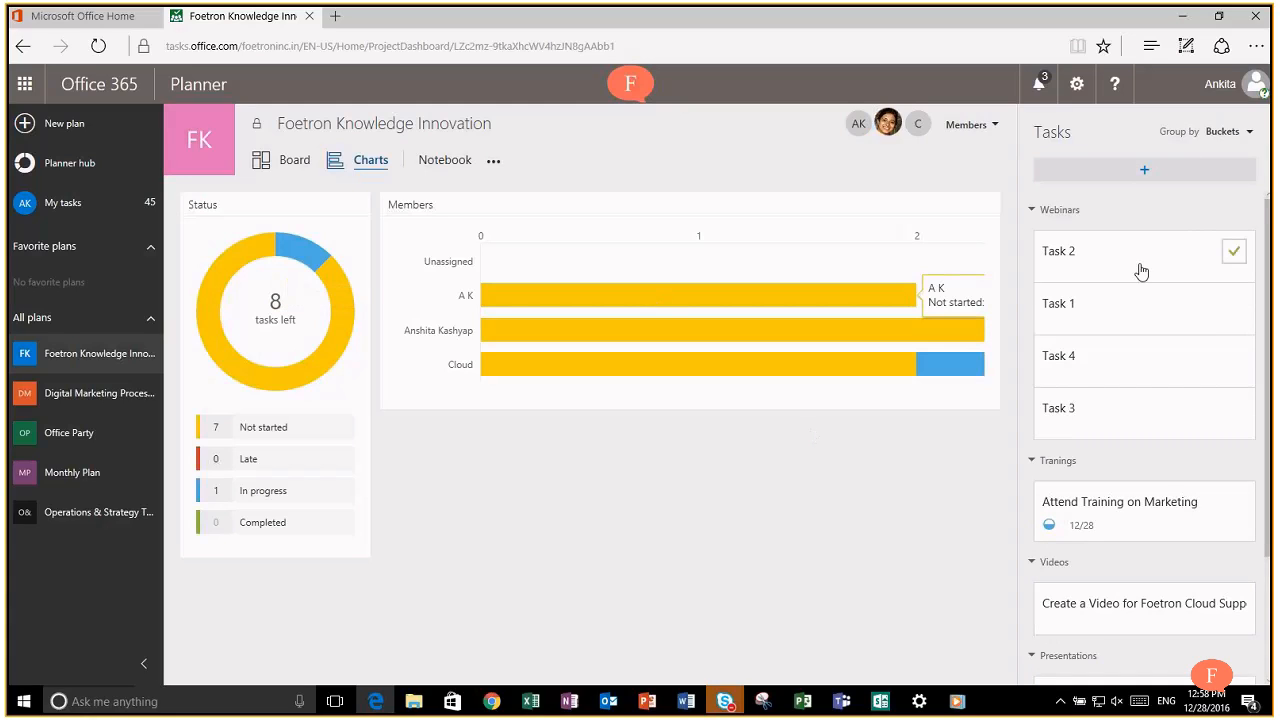
click(432, 163)
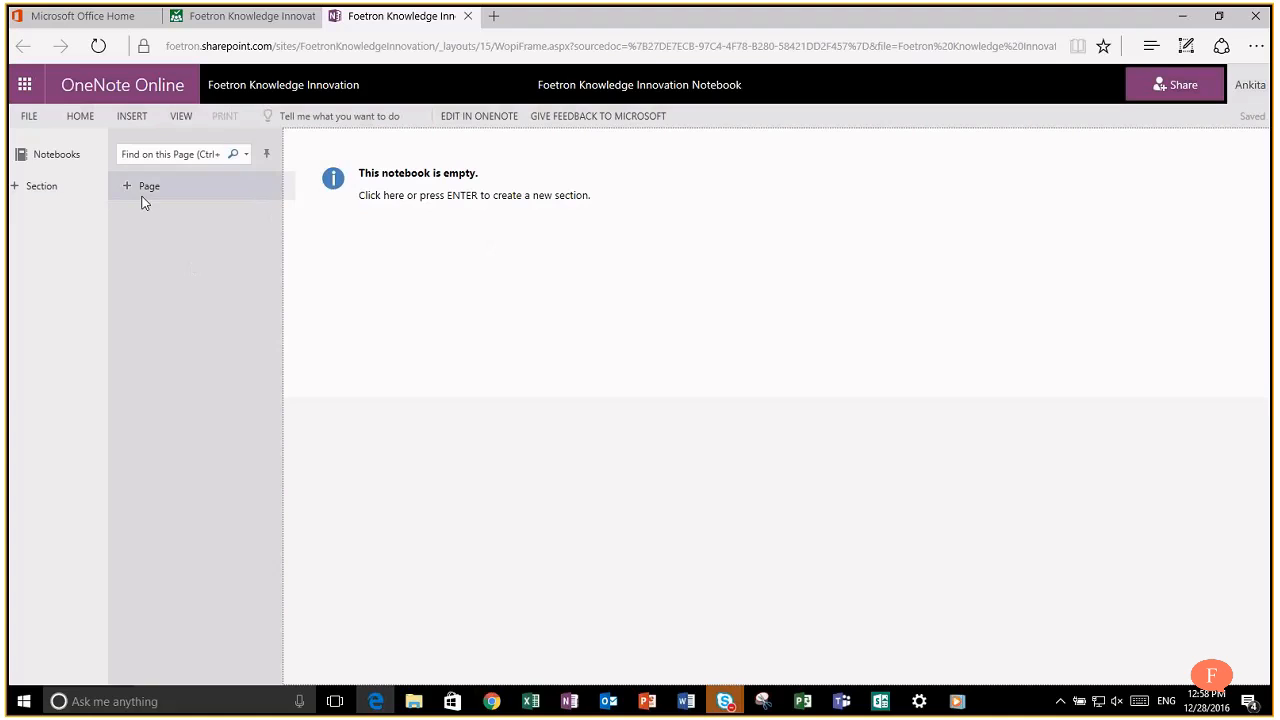
Step: Add two notebook sections named Training and Brainstorming Ideas
click(66, 198)
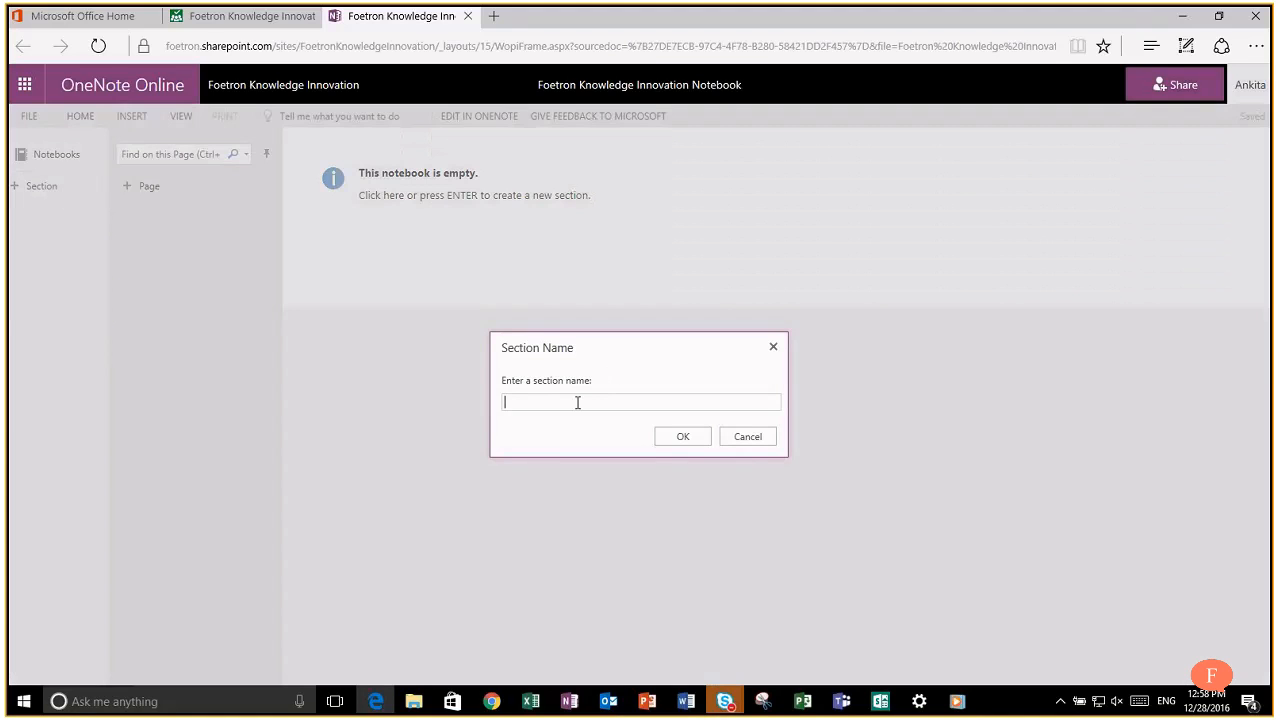
text(Training)
click(683, 437)
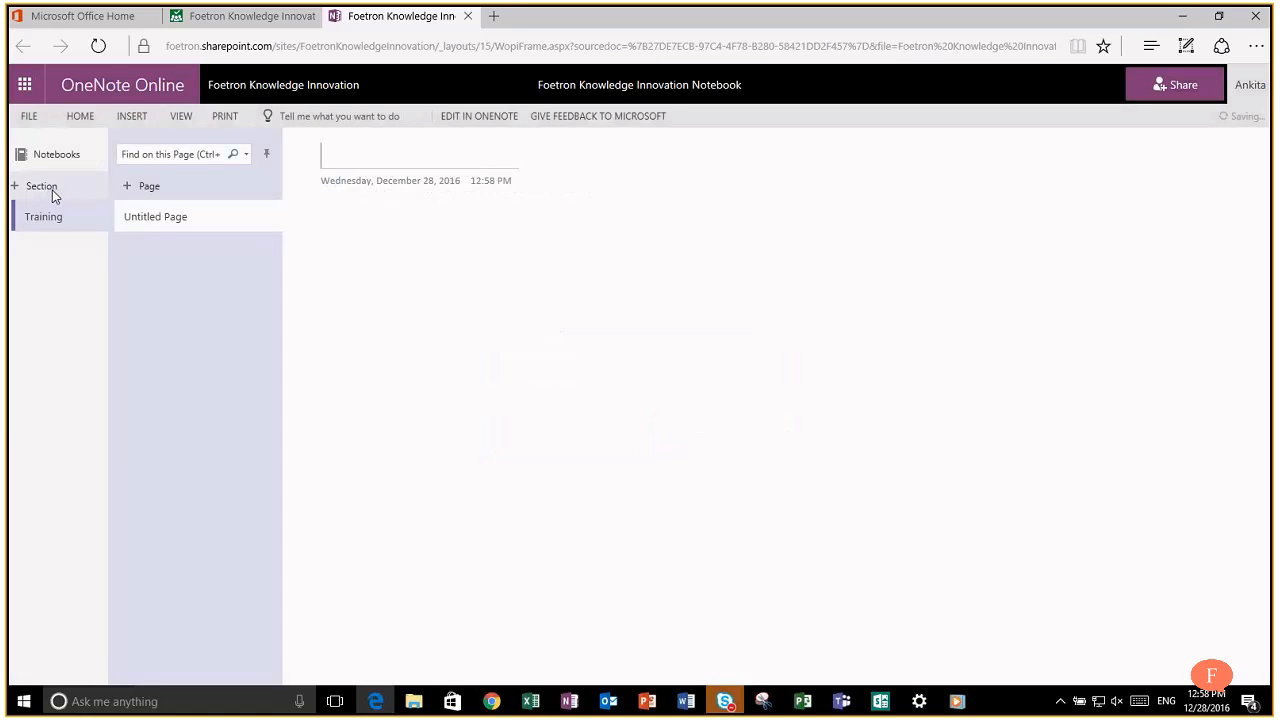
click(52, 192)
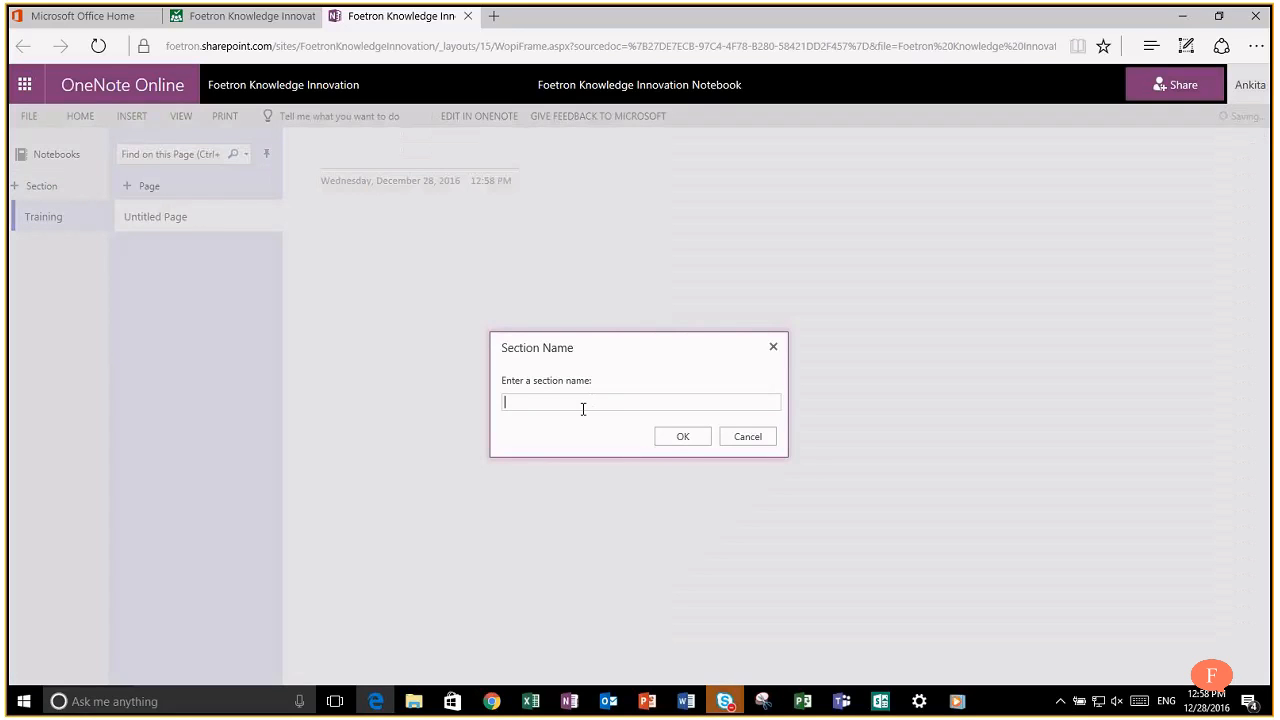
text(Brainstorming Ideas)
key(Return)
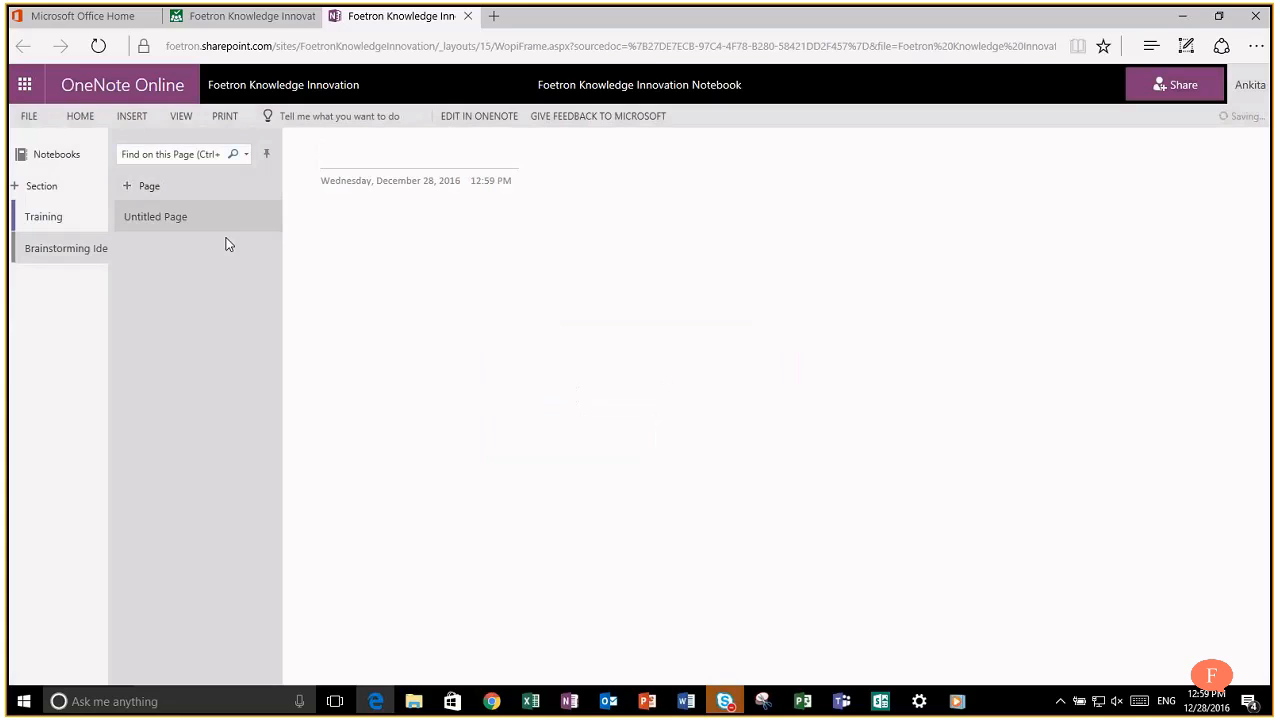
Step: Title the first page 'Idea 1' and add a second page titled 'Idea 2'
text(Idea 1)
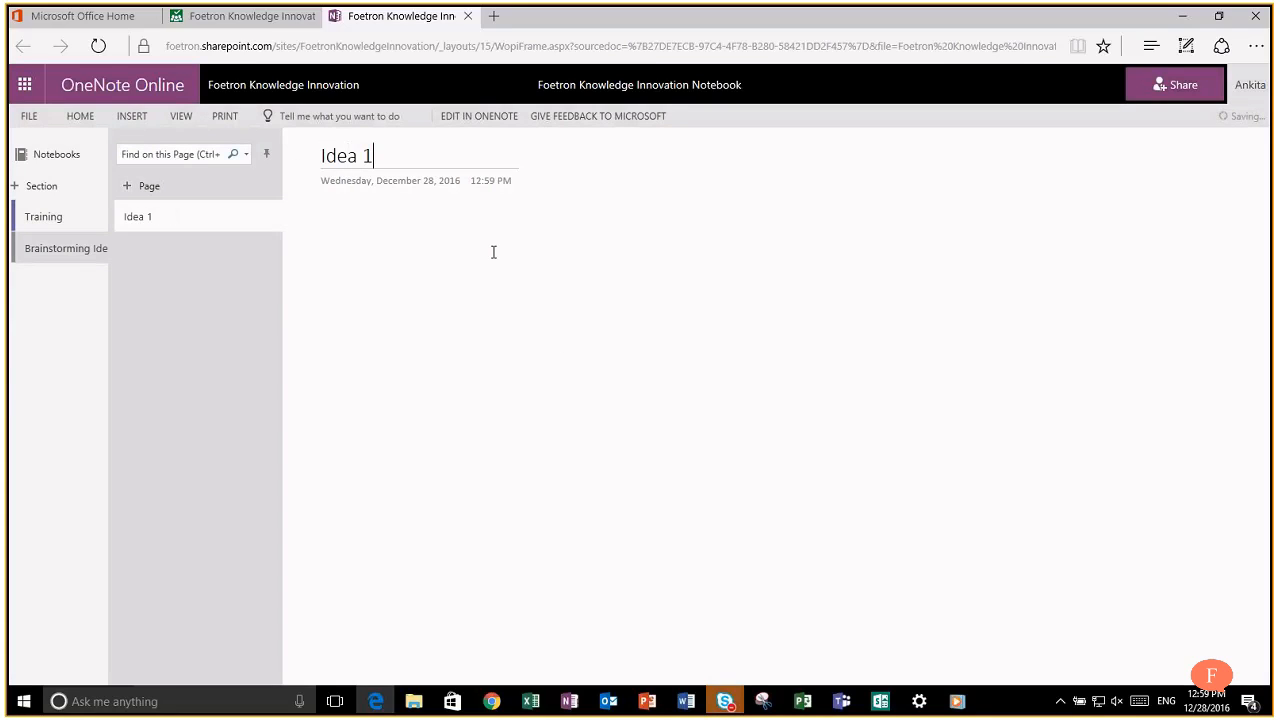
click(139, 185)
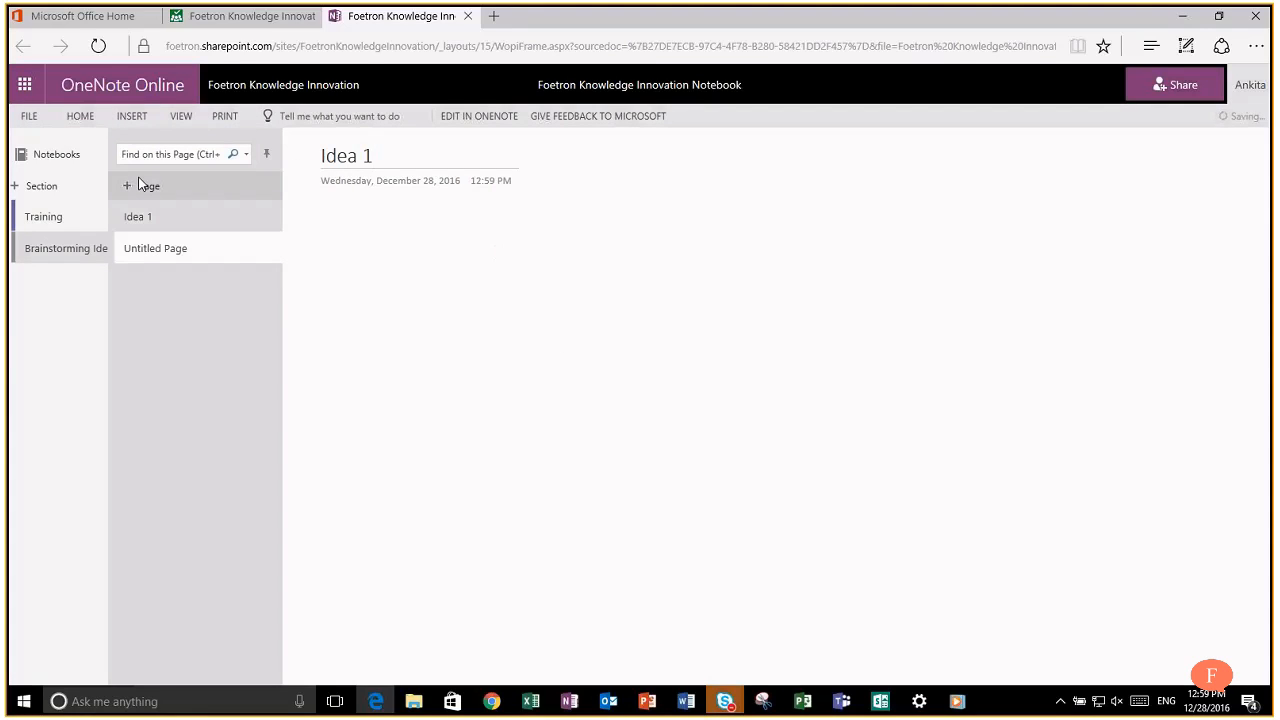
text(Ideas)
key(BackSpace)
text(2)
key(Return)
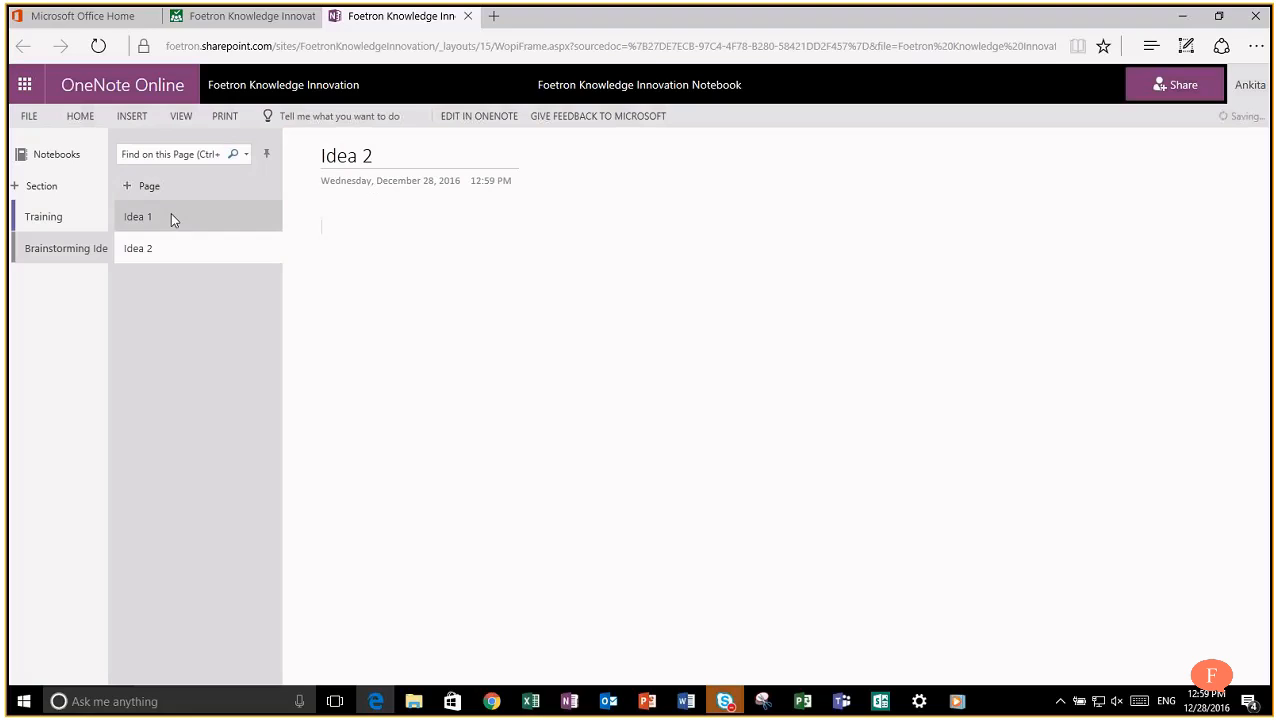
Step: Write 'Drones will be delivering Pizzas.' on the Idea 1 page
click(171, 216)
click(336, 211)
text(Drone)
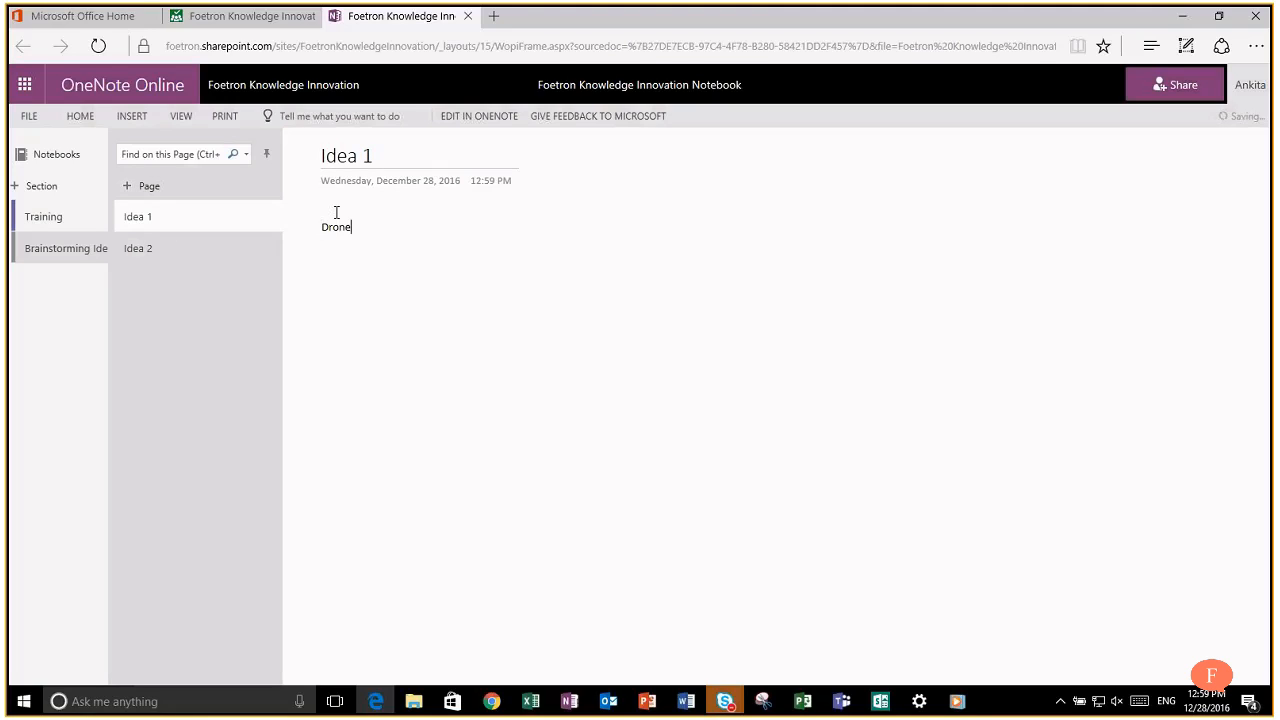
text(s will be delivering Pizzaz)
key(BackSpace)
text(s.)
Step: Write 'Each child will be studying from the comfort of their rooms.' on the Idea 2 page
click(177, 249)
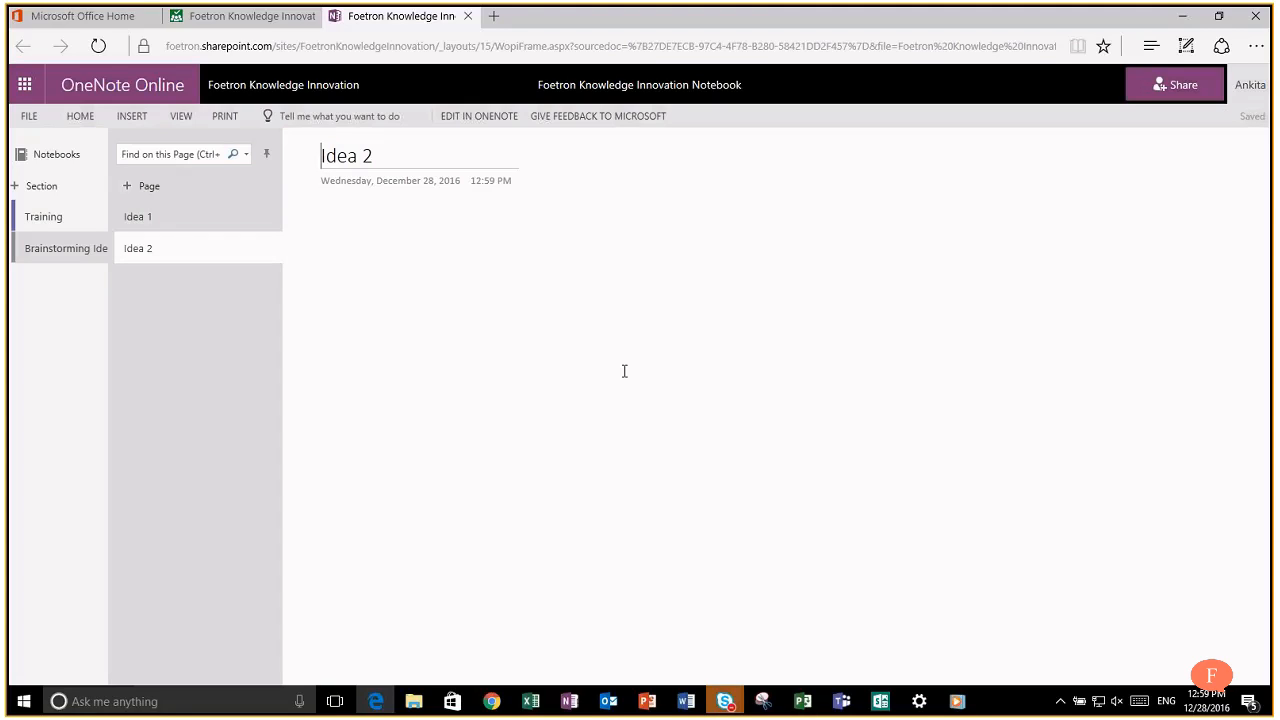
click(344, 246)
text(T)
key(BackSpace)
text(Each child will be st)
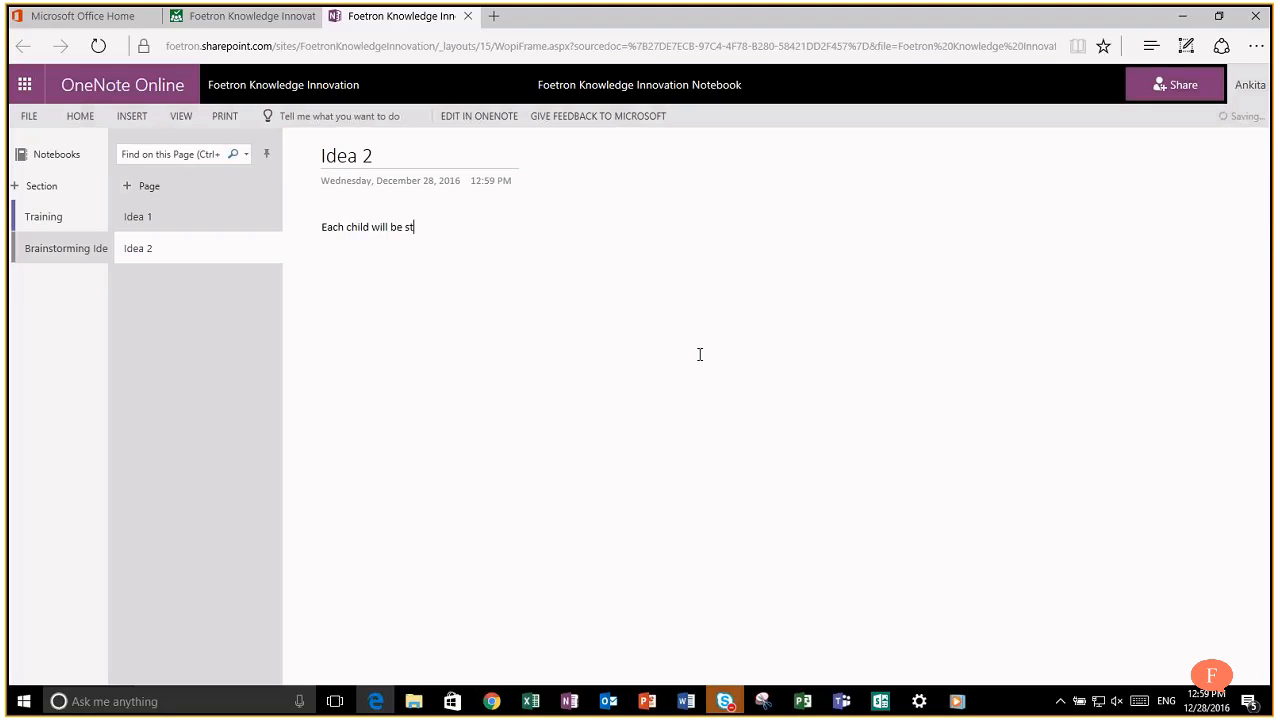
text(udying from the co)
text(mfort of their rooms)
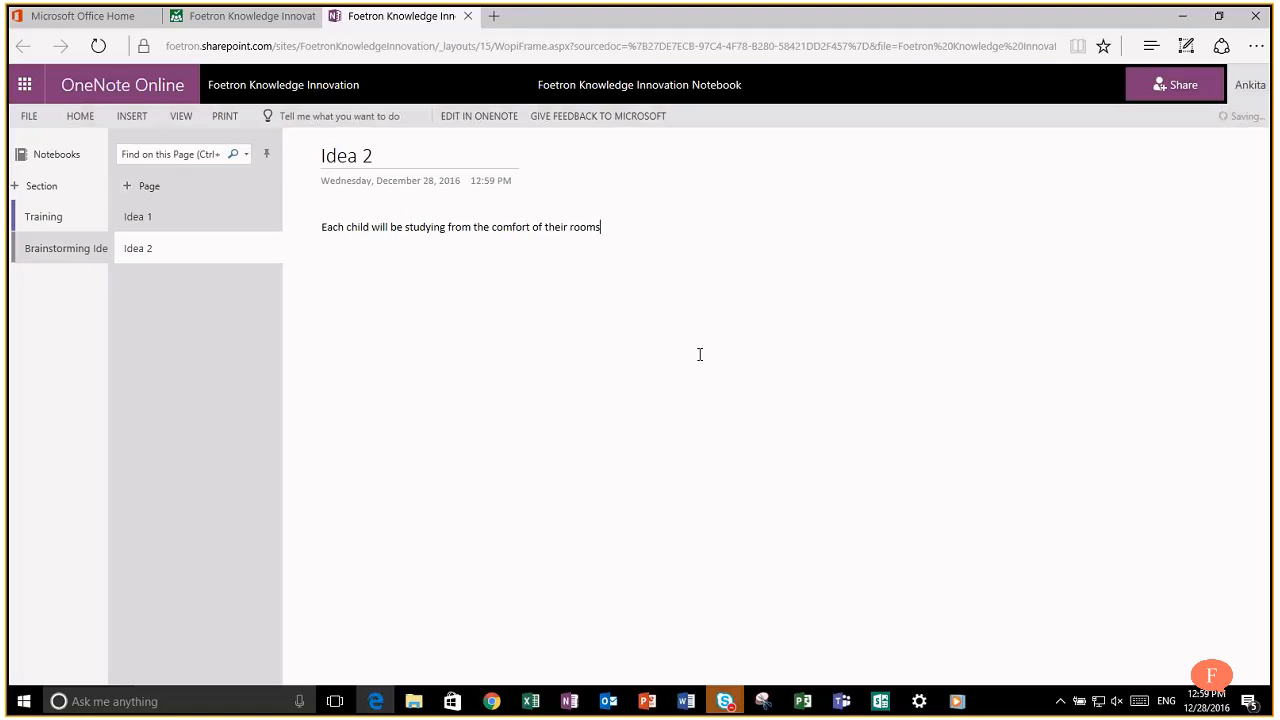
text(.)
Step: Make the Idea 2 sentence a bulleted item and start an empty bullet below it
key(Home)
key(shift+End)
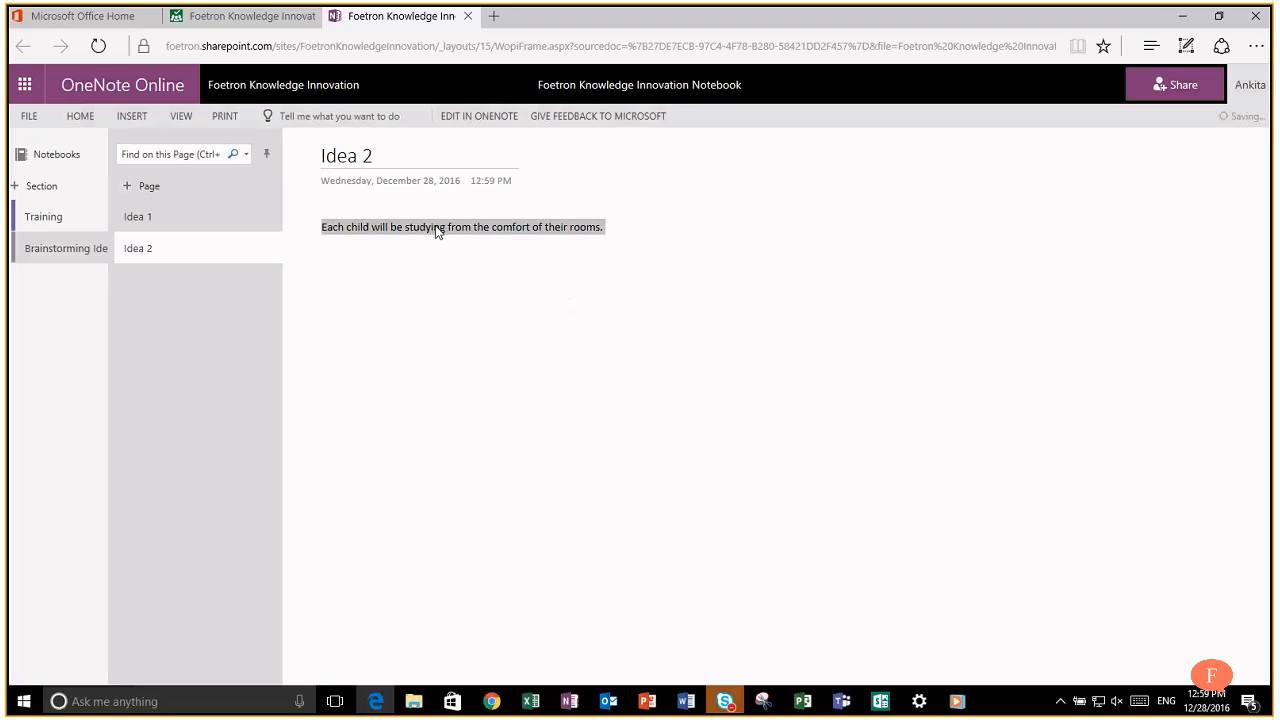
right_click(436, 231)
click(562, 197)
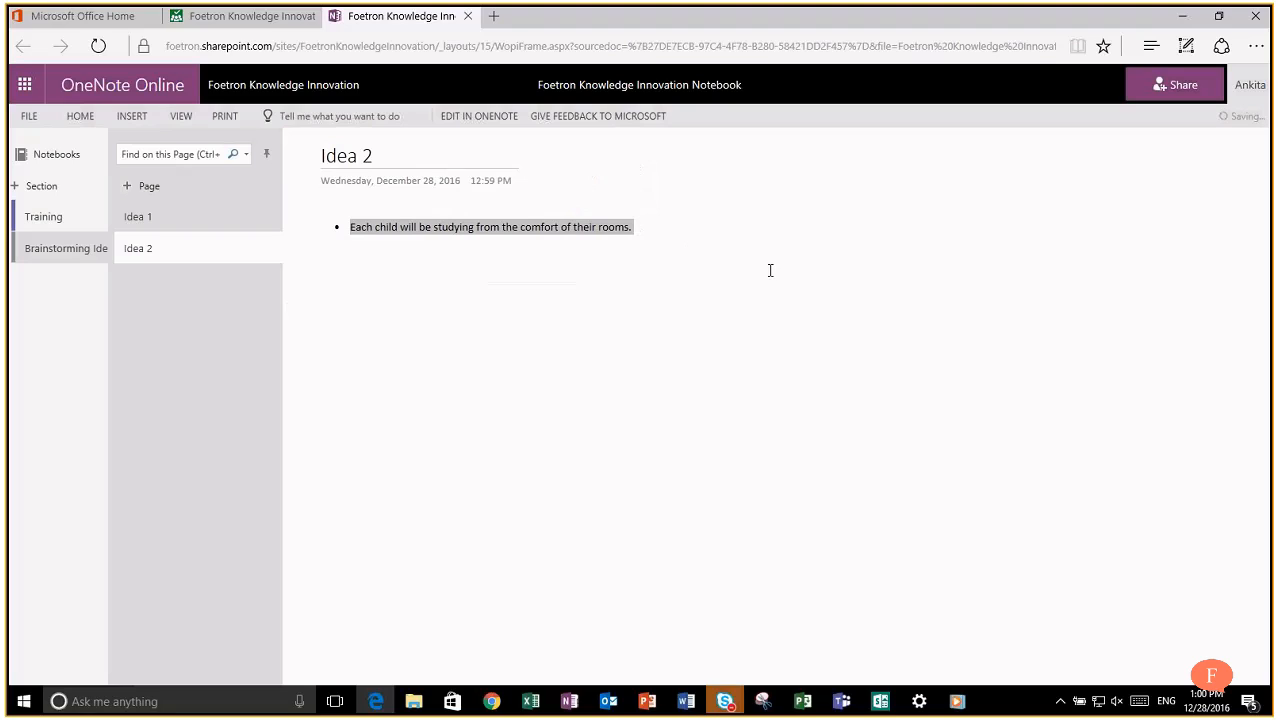
click(663, 227)
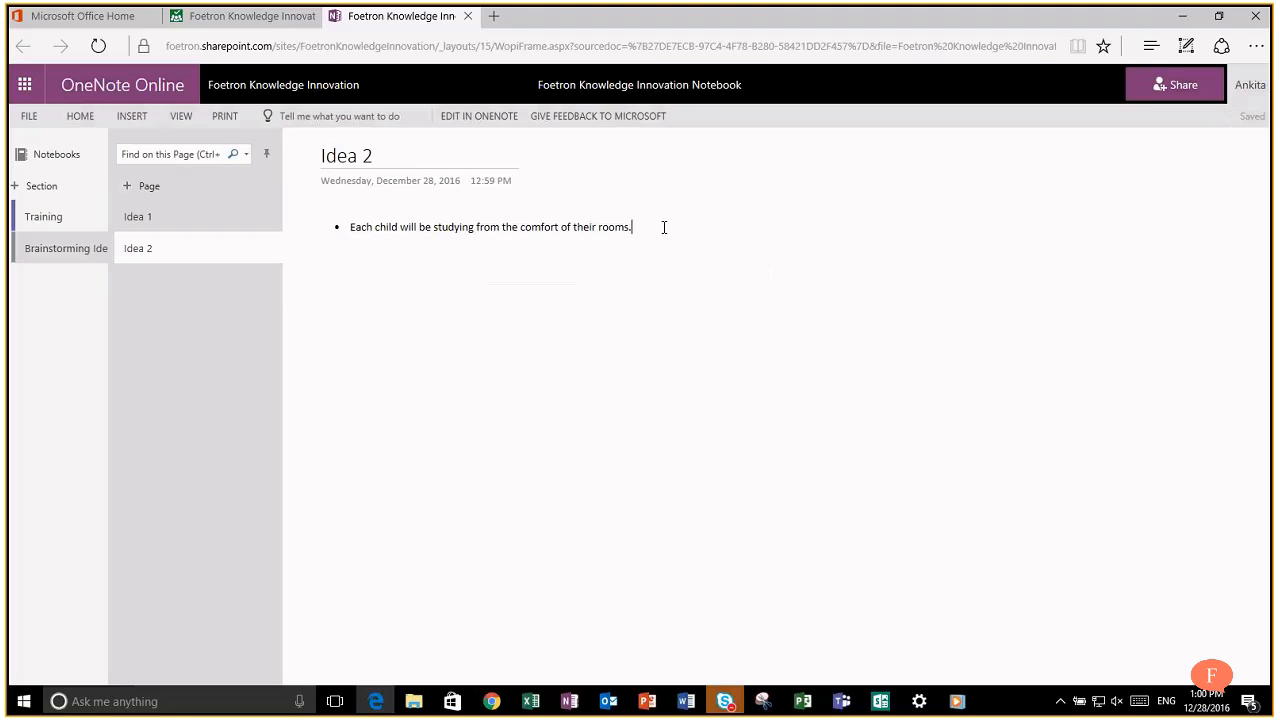
key(Return)
Step: Add a separate note containing a company e-mail address, then return to the empty bullet
click(799, 235)
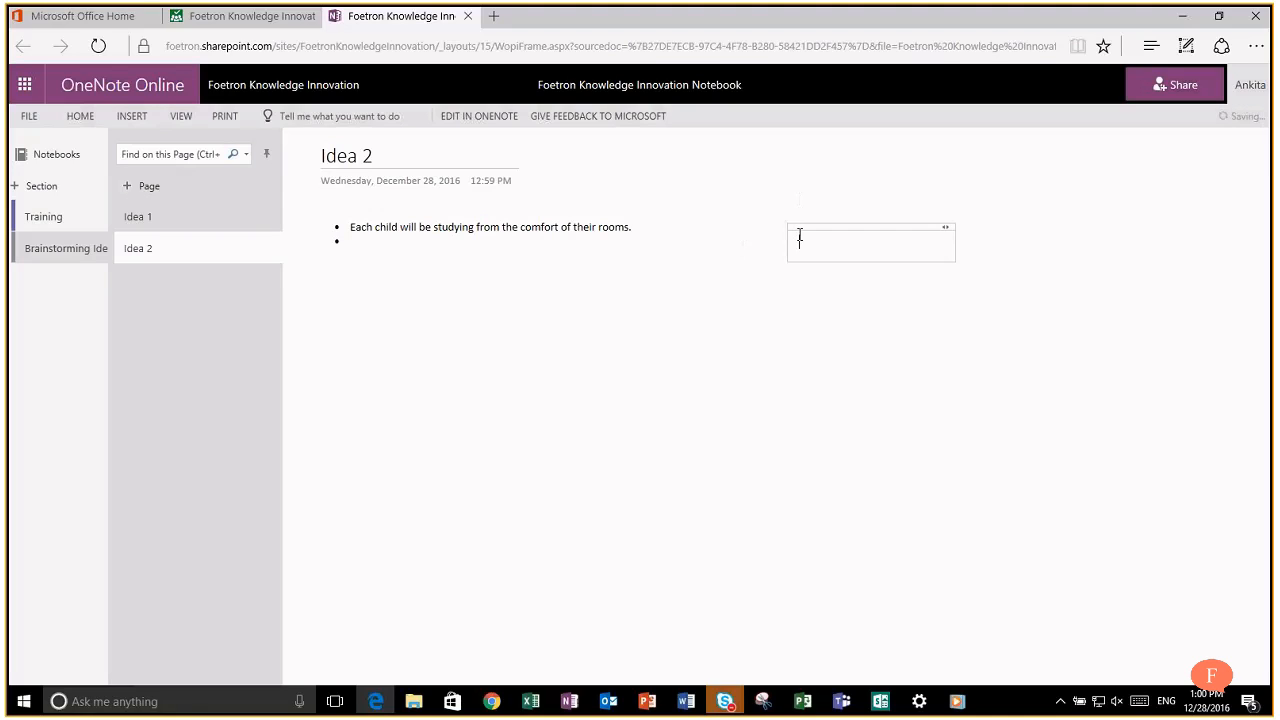
key(Return)
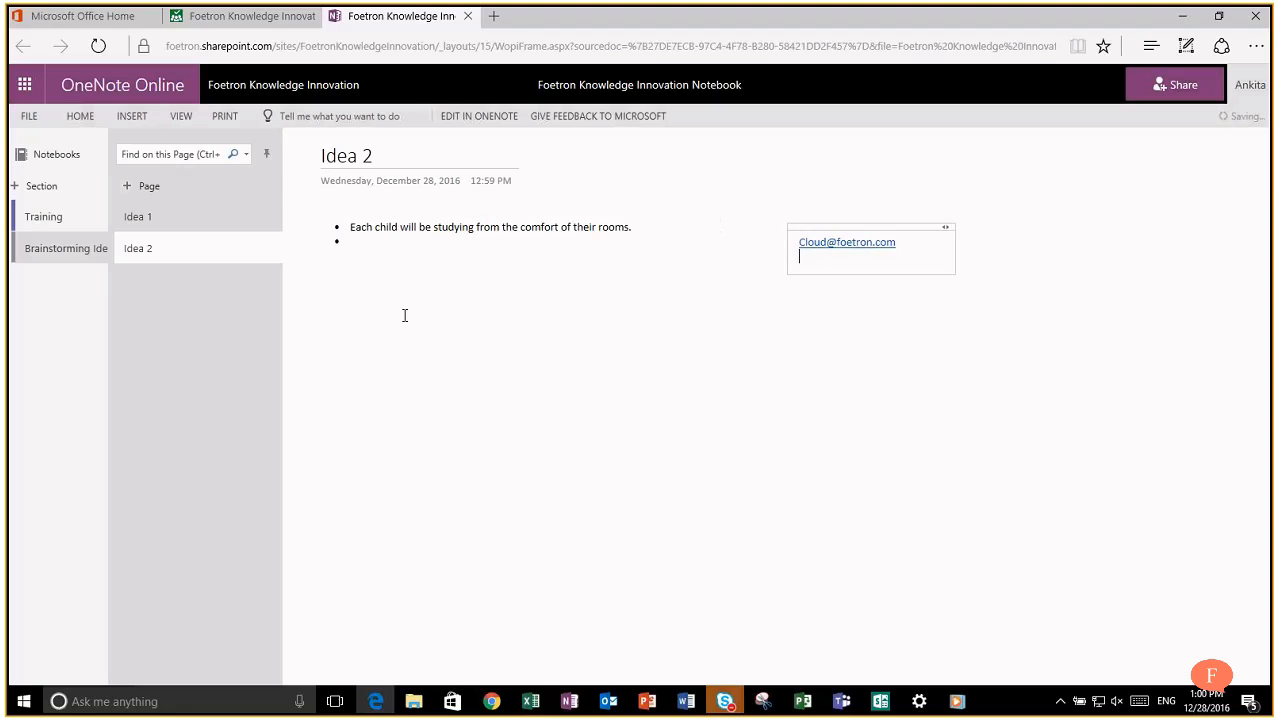
click(362, 243)
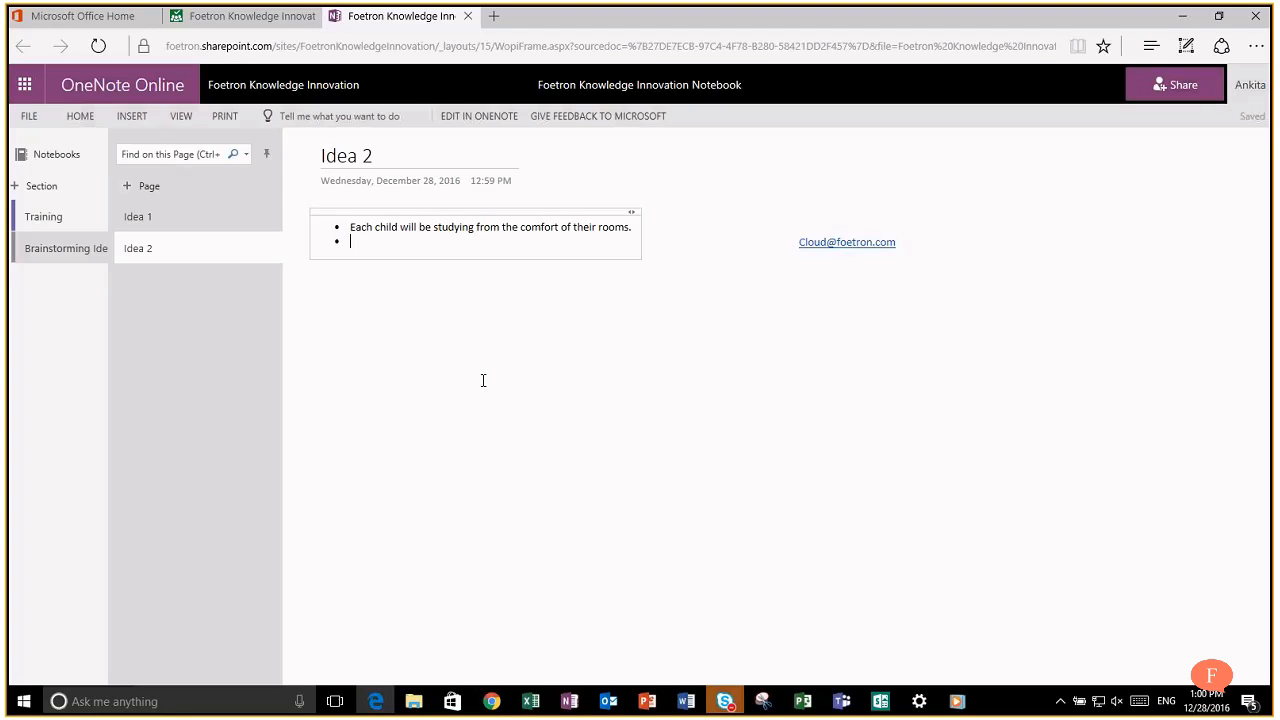
Step: Add bullets about learning from the world's best teachers and experimenting through technology, correcting 'experimenting'
text(They would be learning from best of the teachers of the world.)
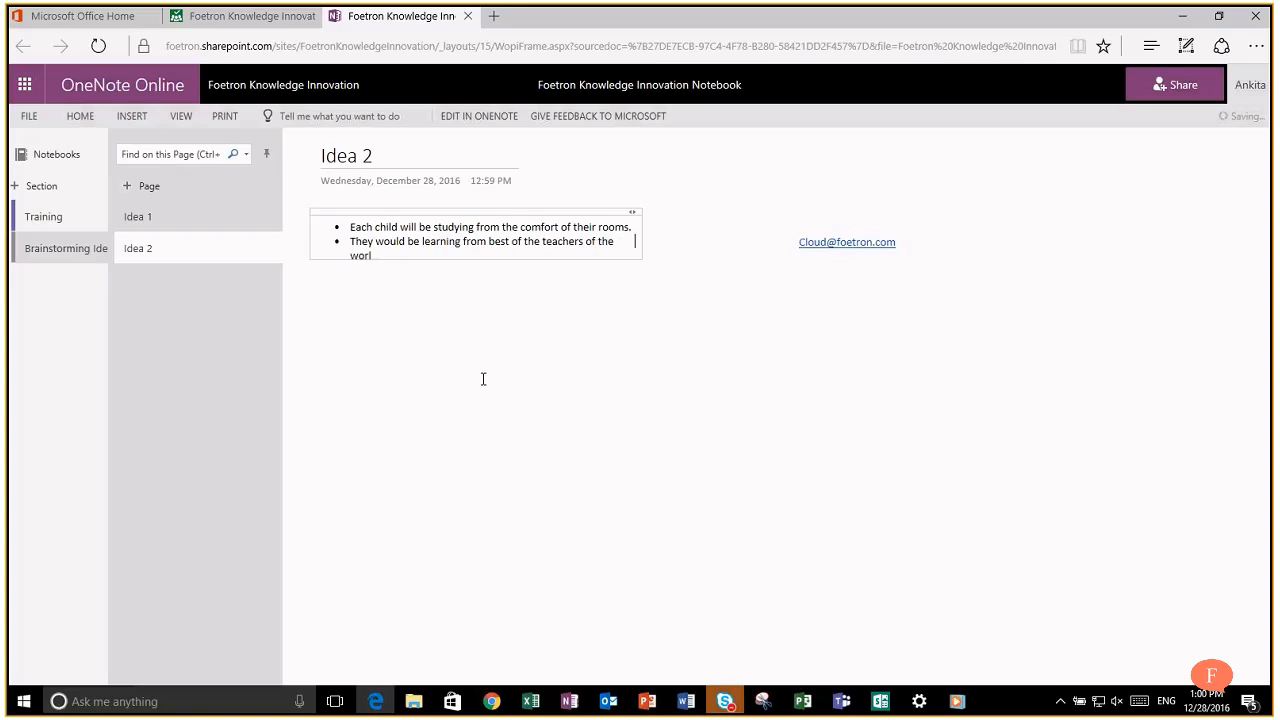
key(Return)
text(They)
key(BackSpace)
text(y would be)
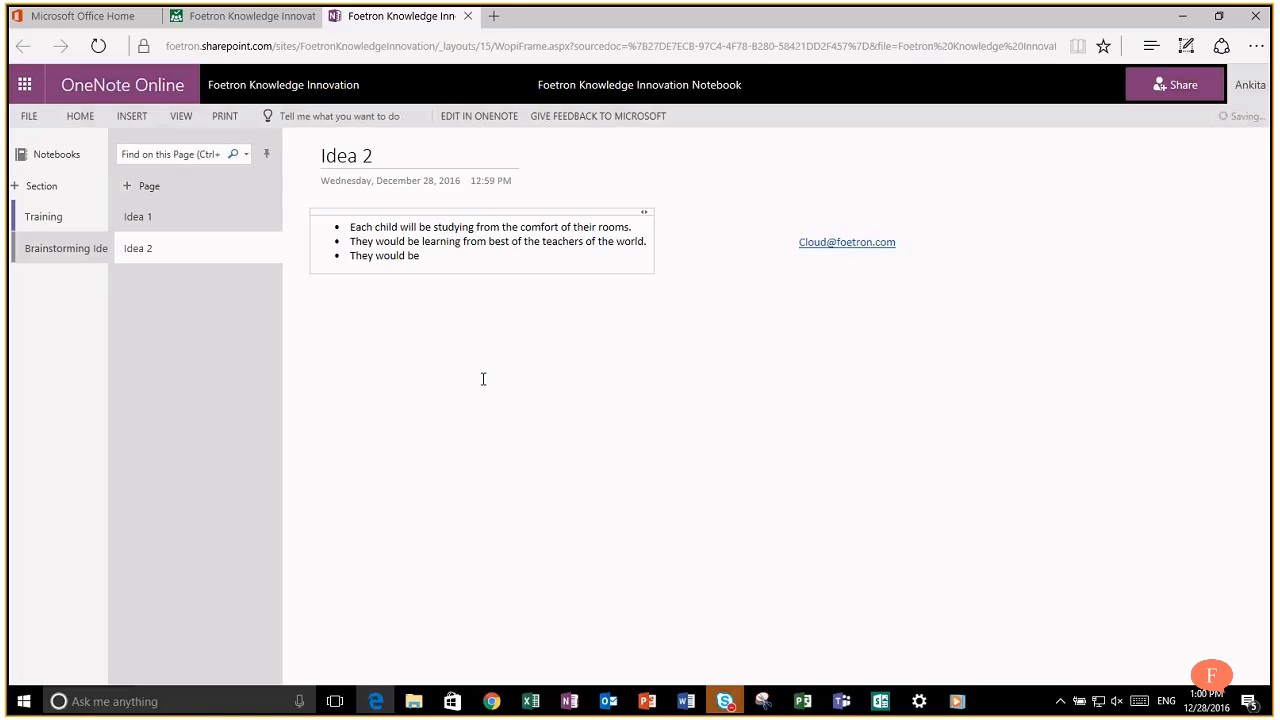
text( expermenting a lot thr)
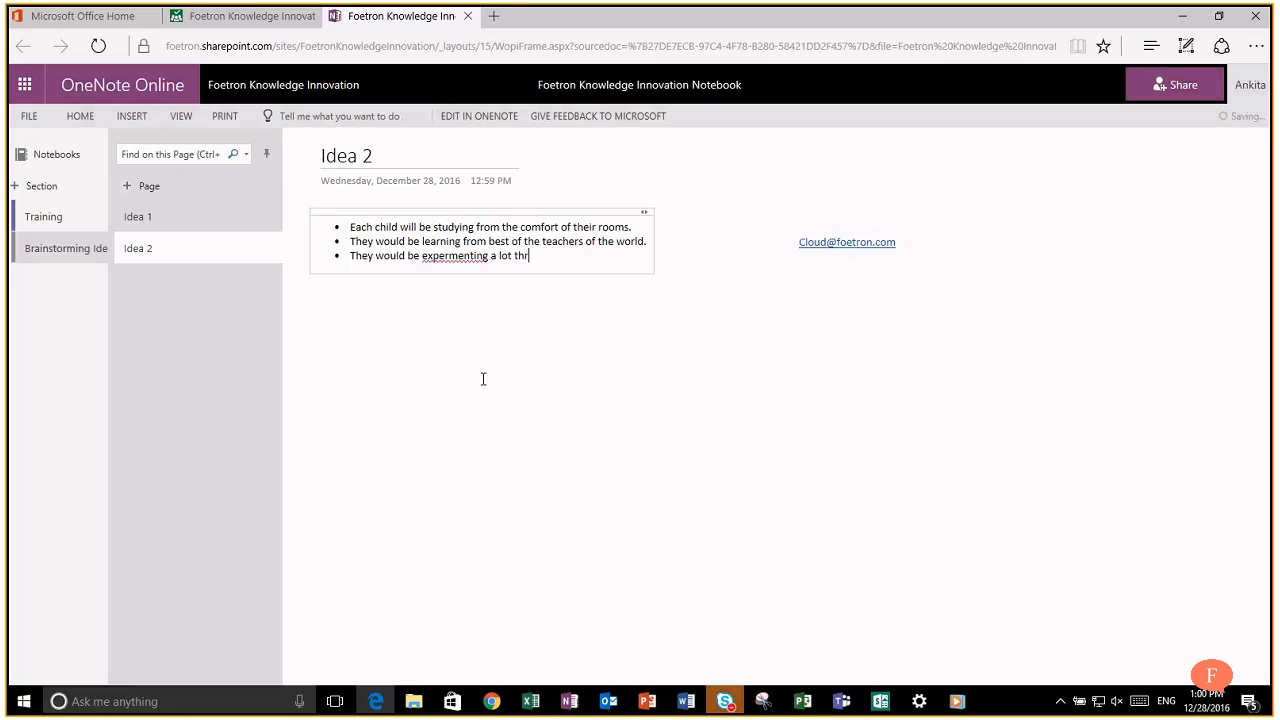
text(ough  the assistance of techn)
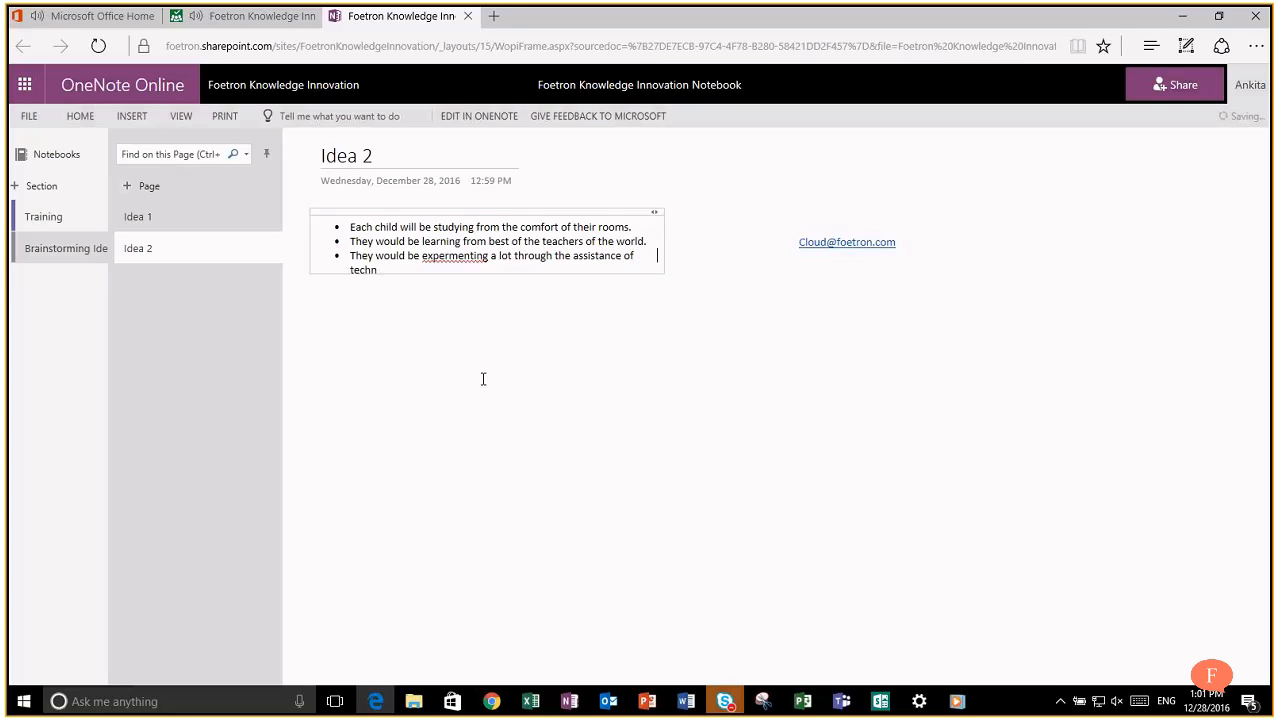
text(ology.)
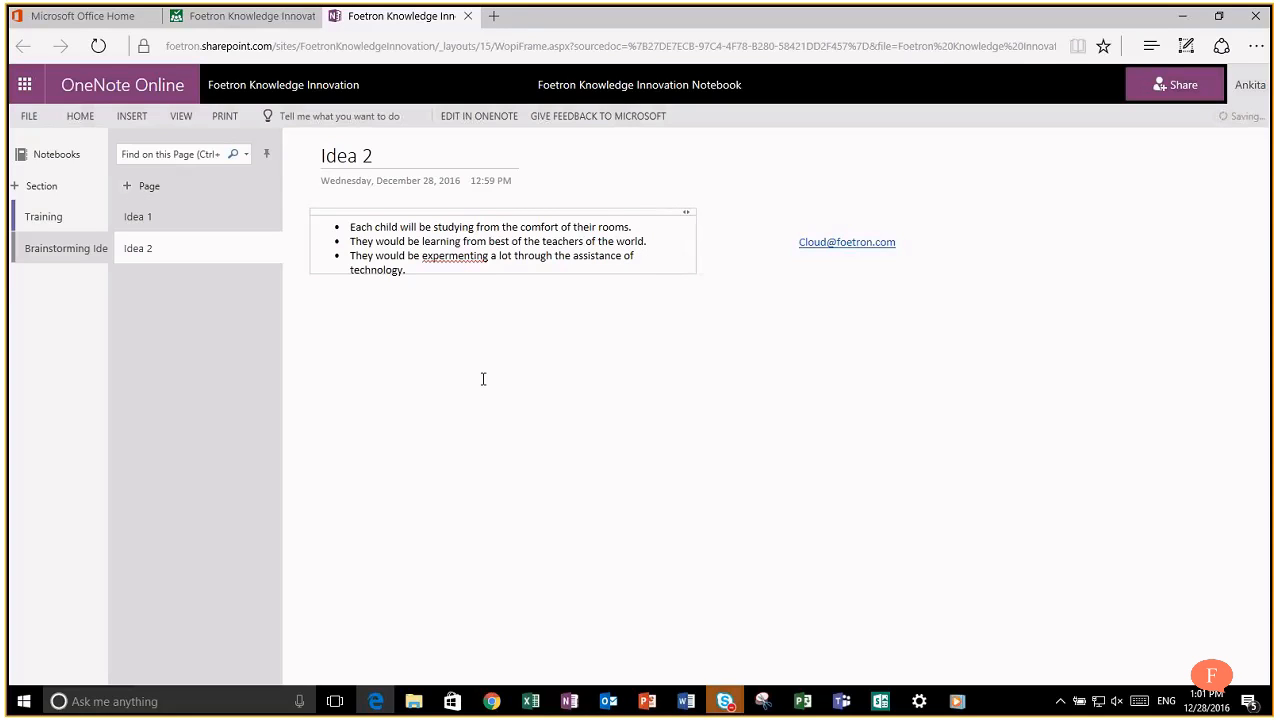
right_click(437, 257)
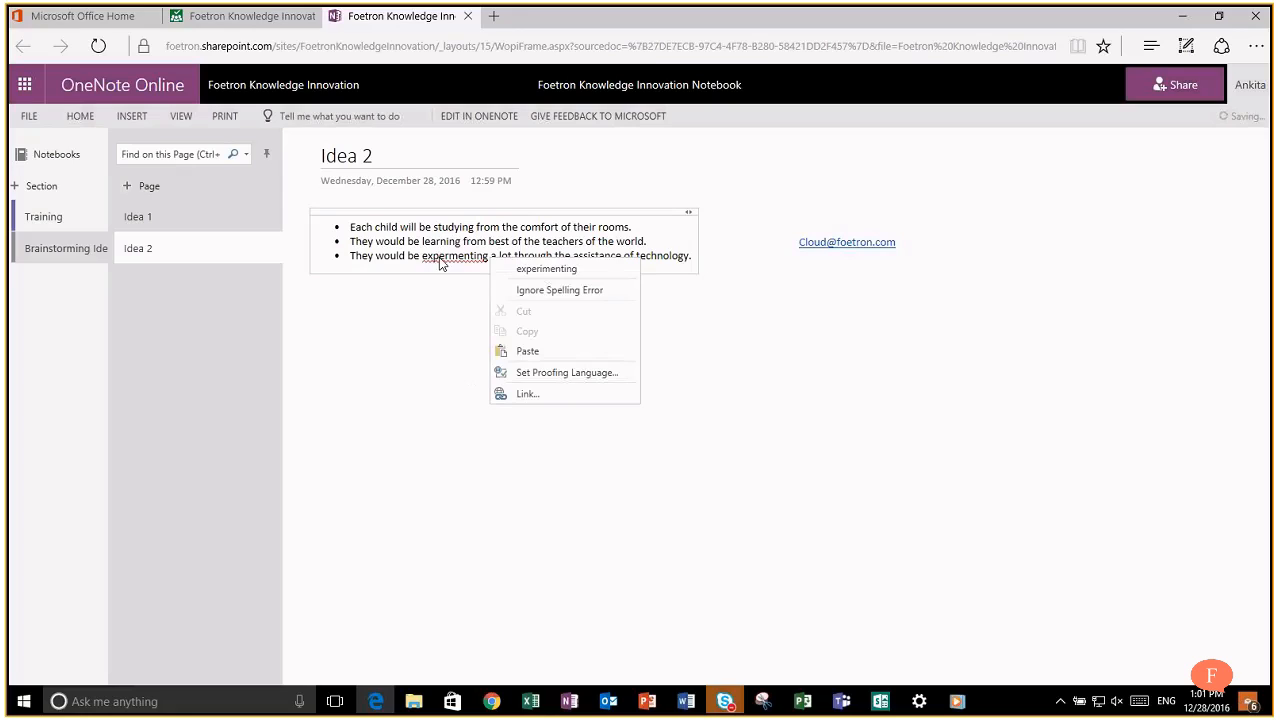
click(514, 268)
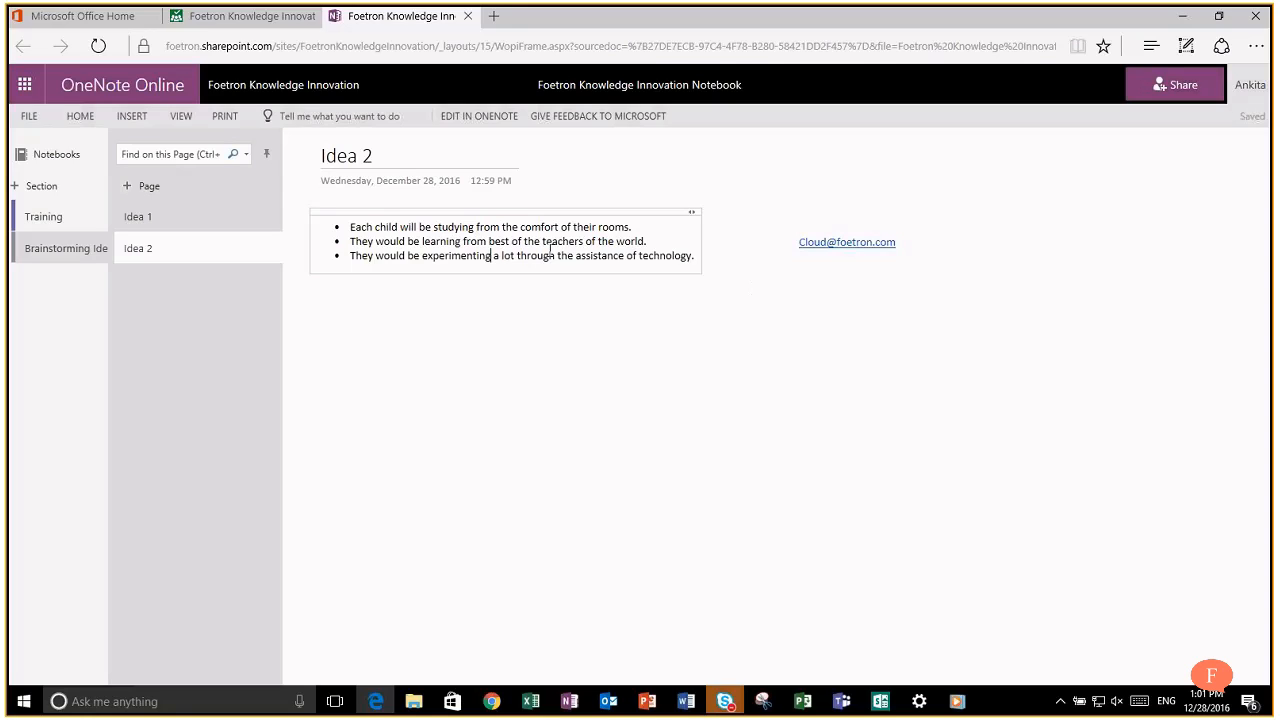
Step: Review the Idea 1 and Idea 2 pages and both sections, then return to the Planner tab
click(215, 225)
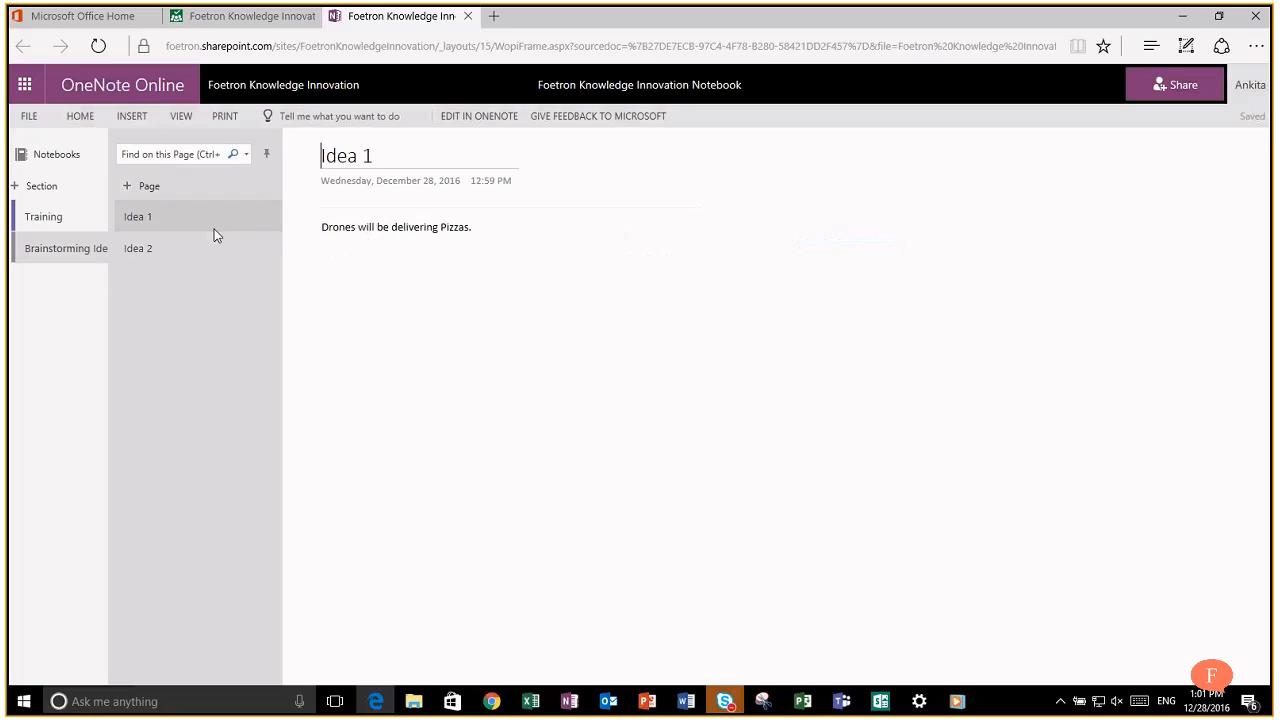
click(207, 253)
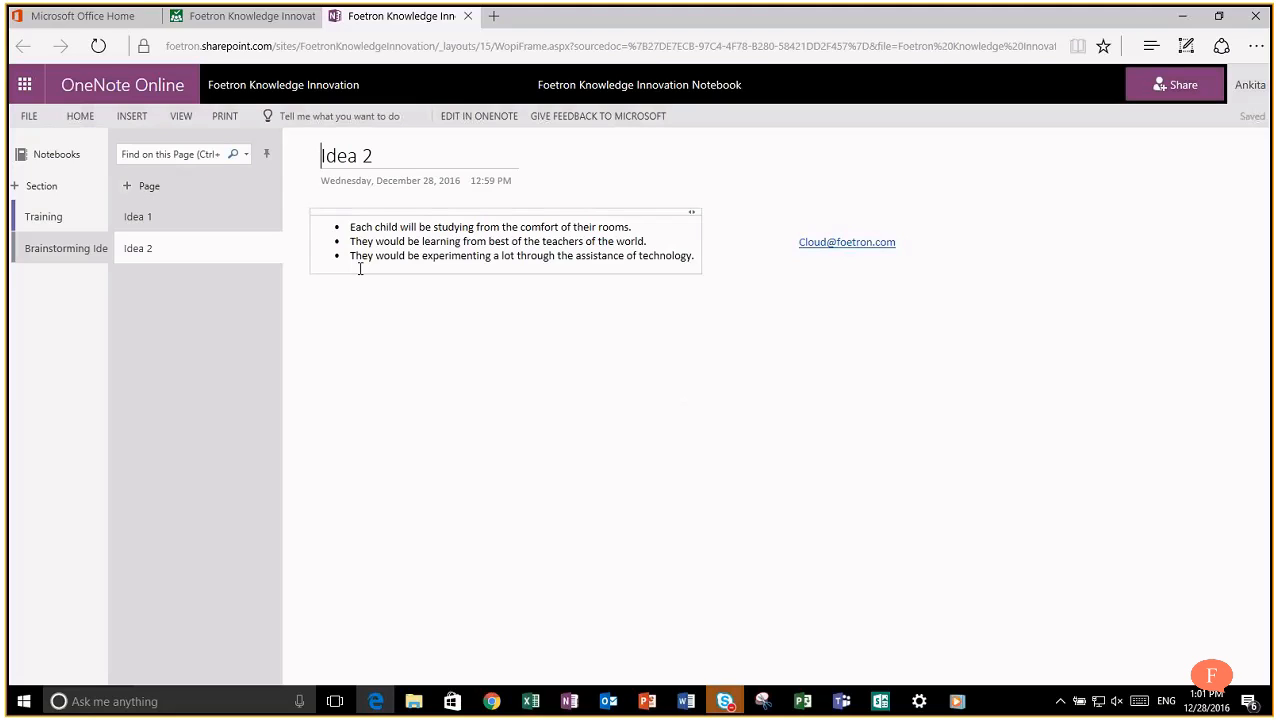
click(76, 231)
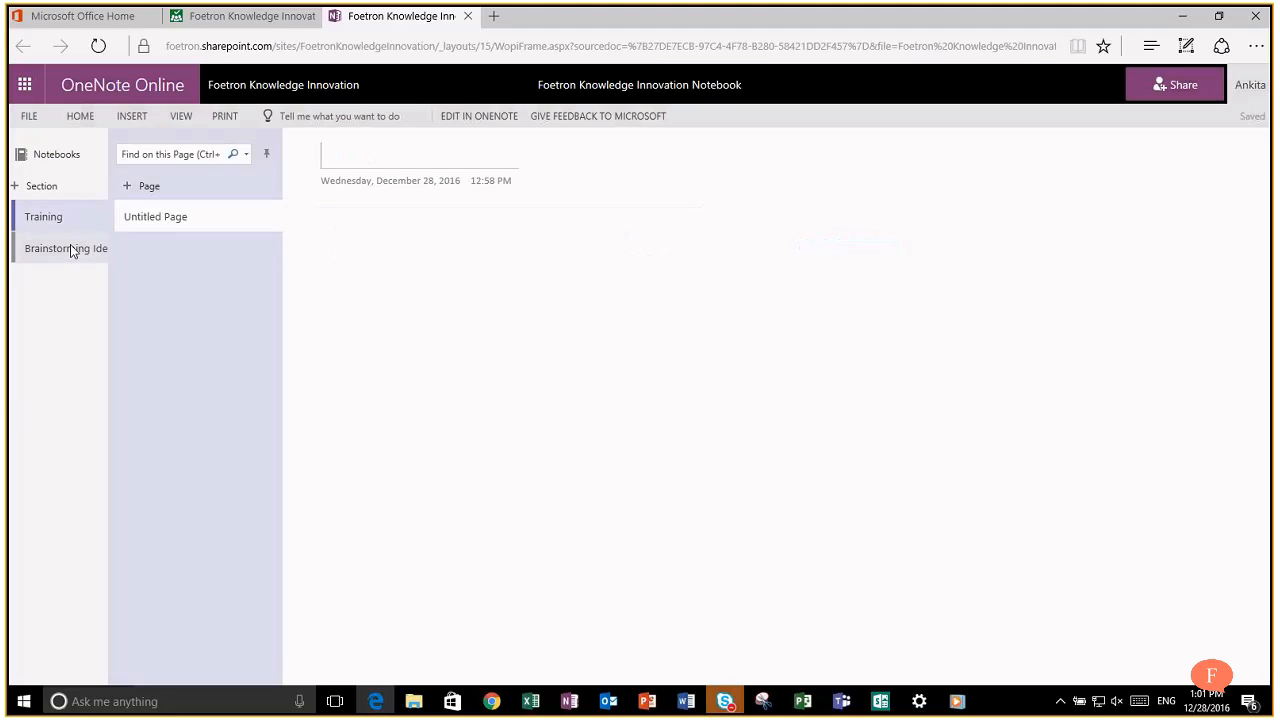
click(72, 250)
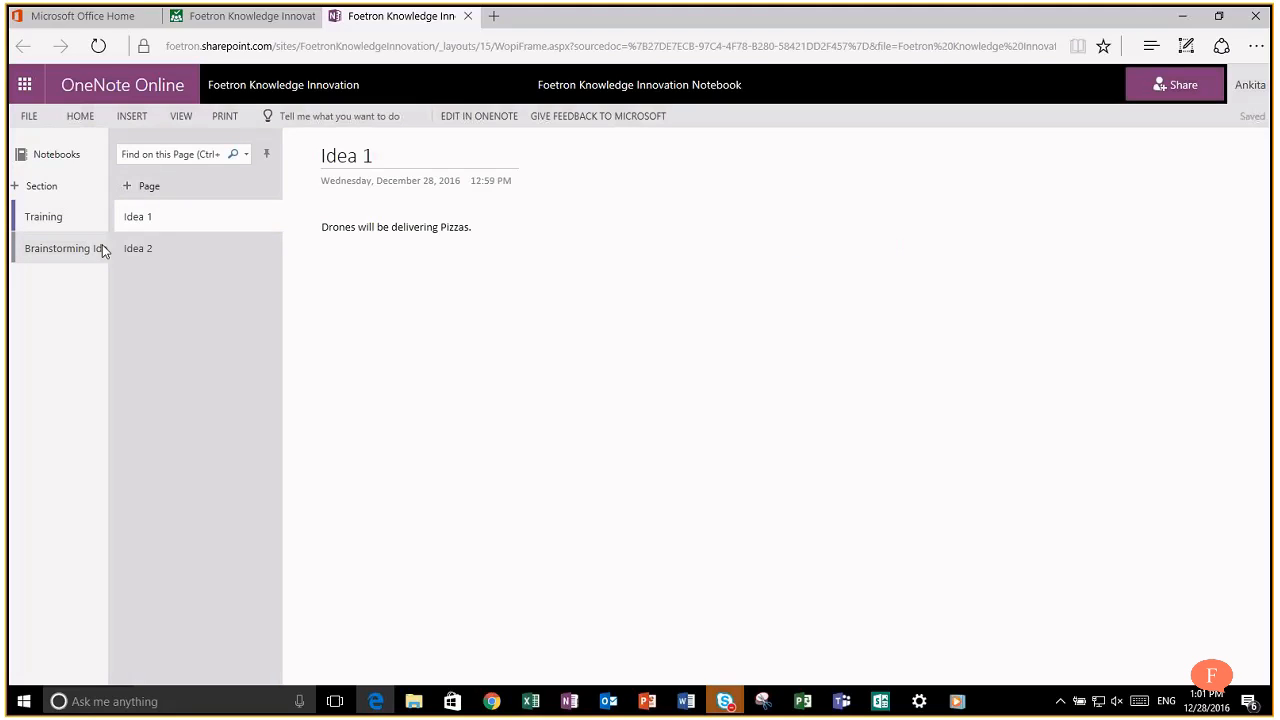
click(166, 251)
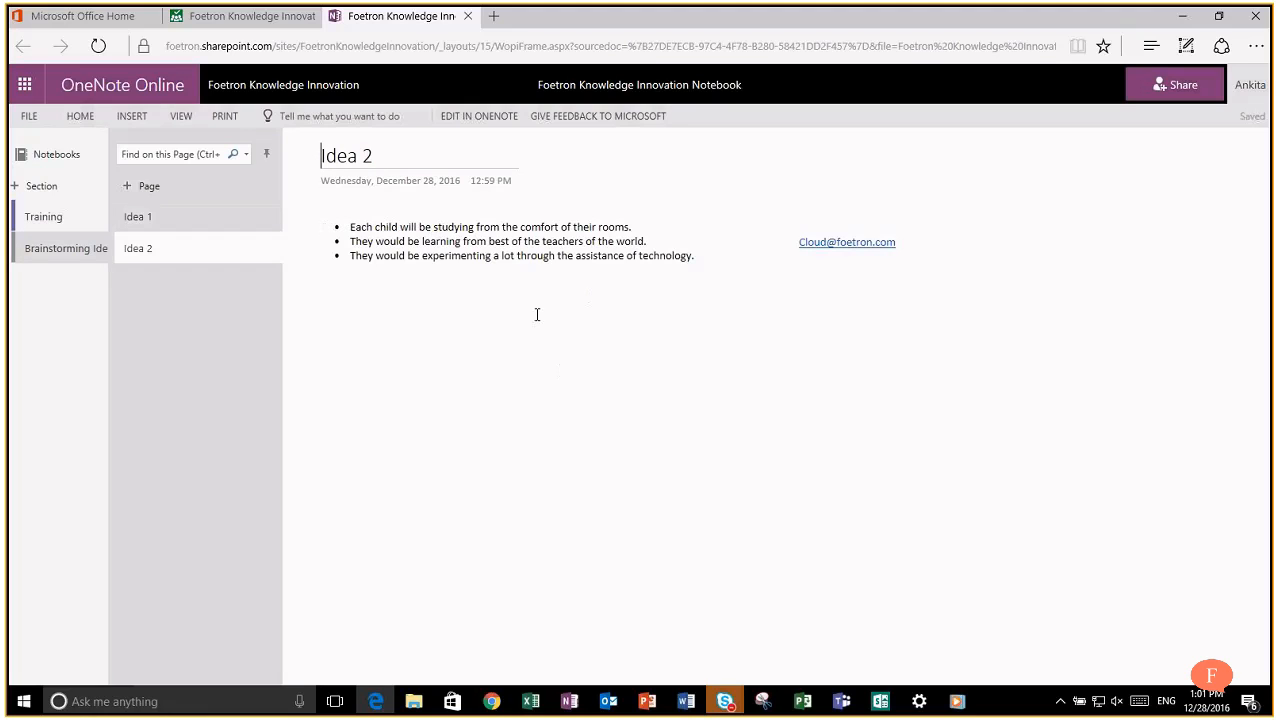
click(220, 20)
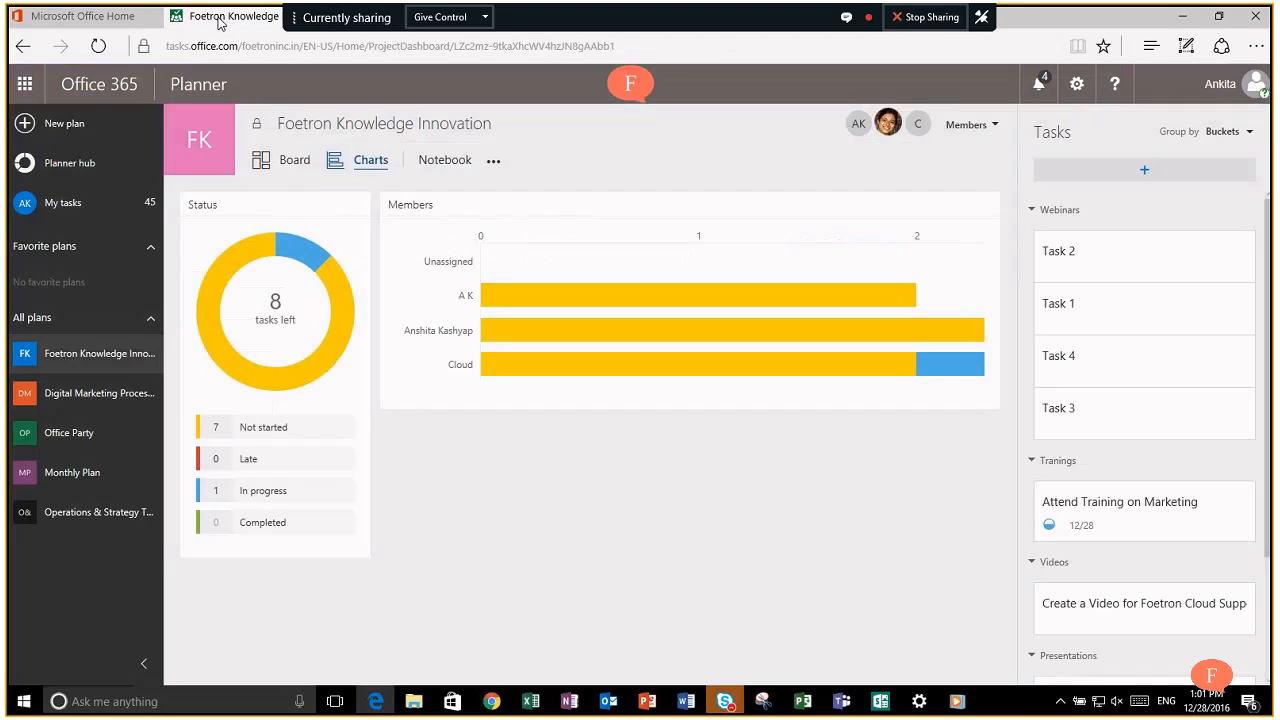
Step: From the plan's Board view, open the group Conversations in Outlook
click(308, 162)
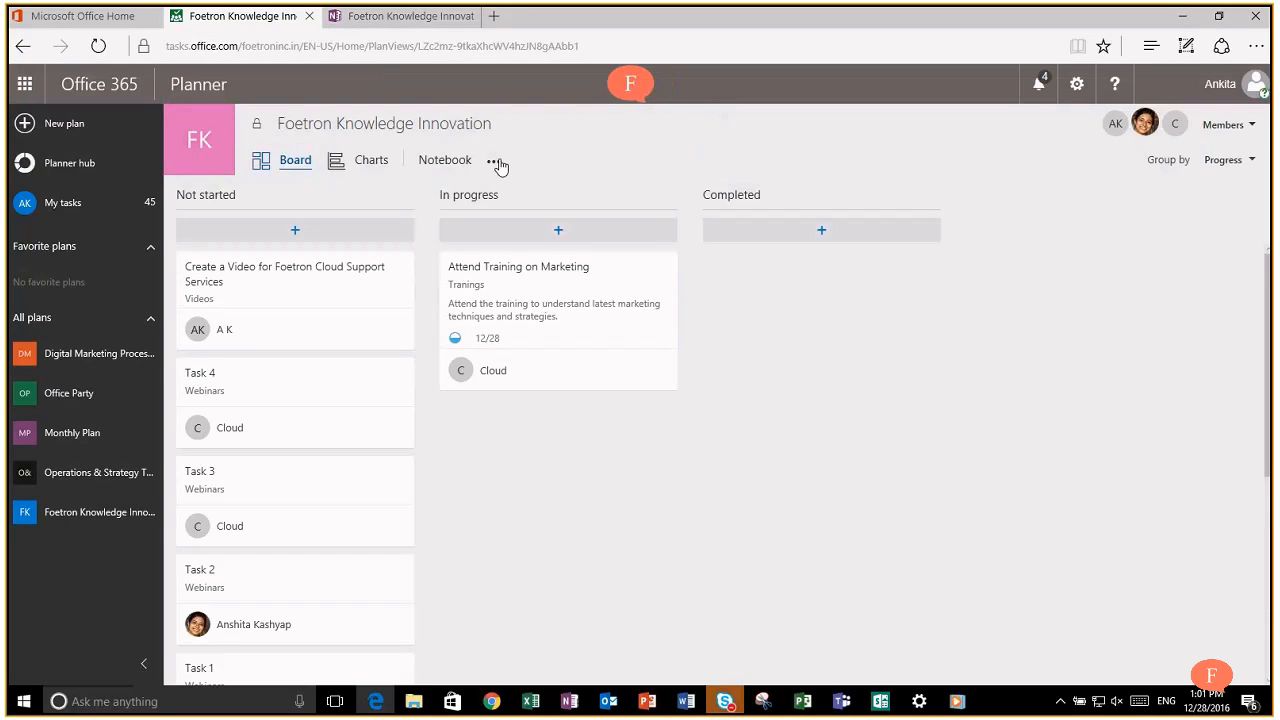
click(494, 162)
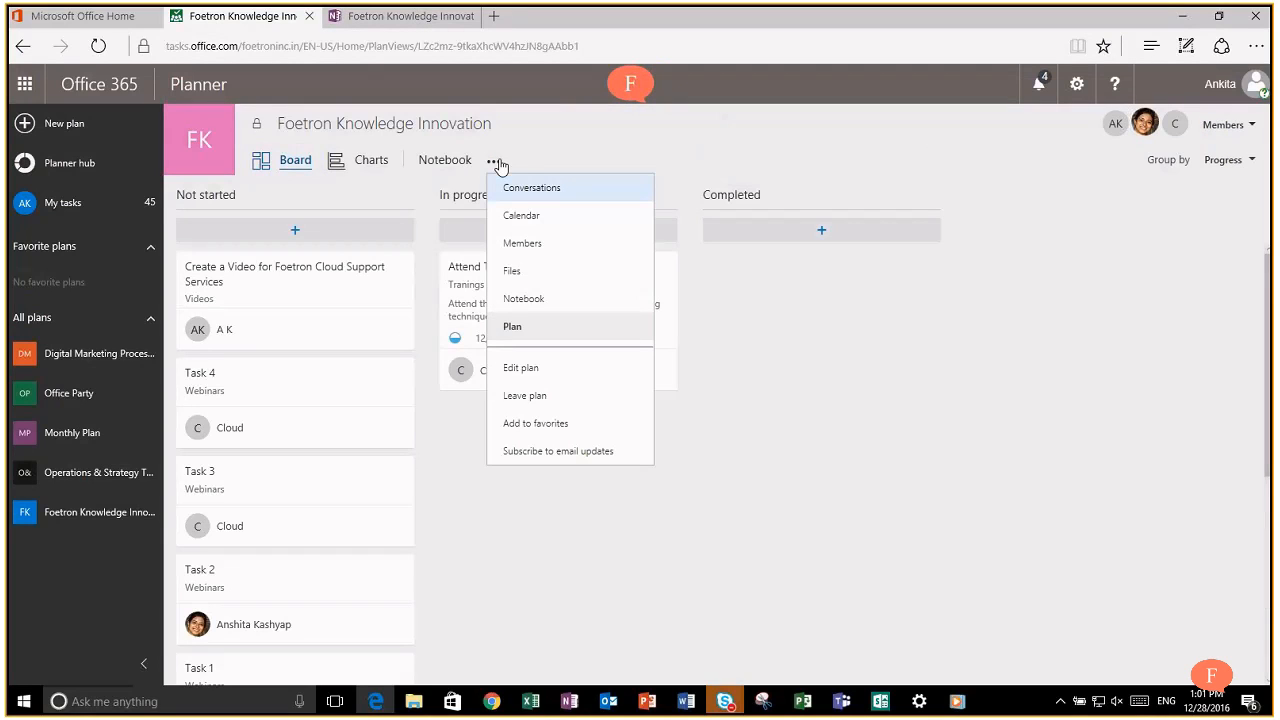
click(566, 190)
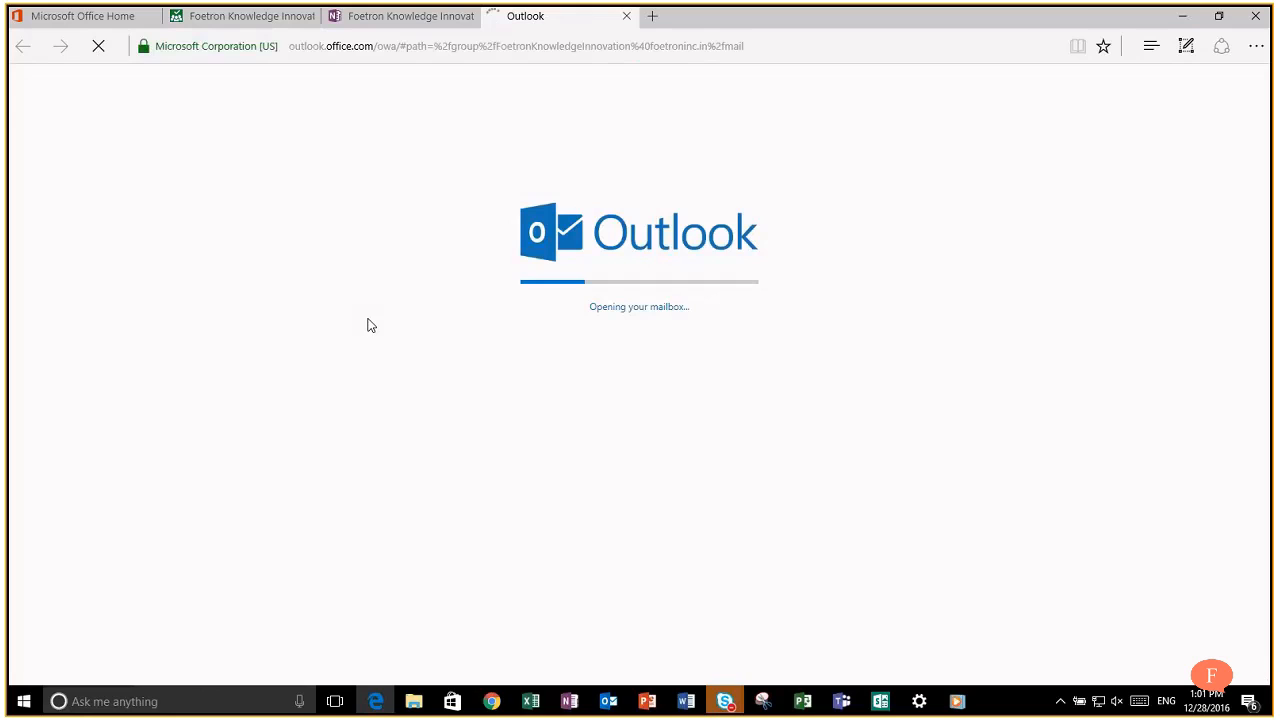
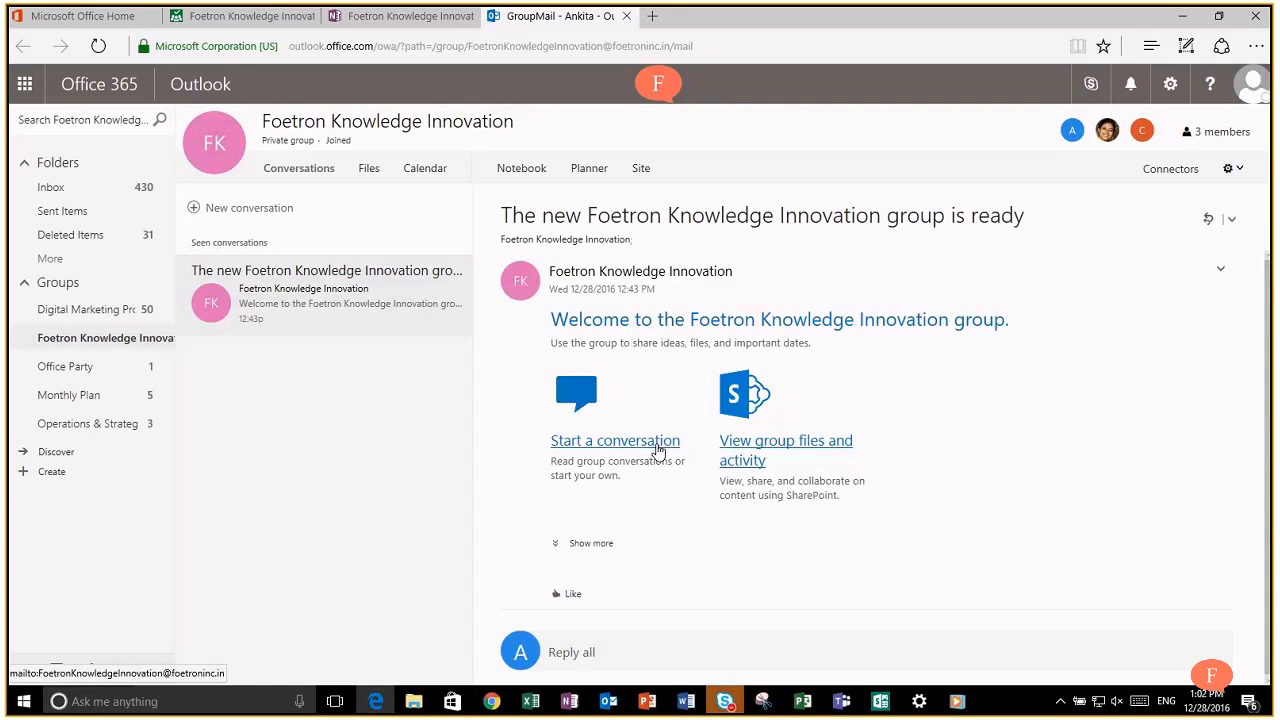
Step: Post a group conversation proposing a quick coffee discussion on using technology to empower better growth, then open it
click(266, 212)
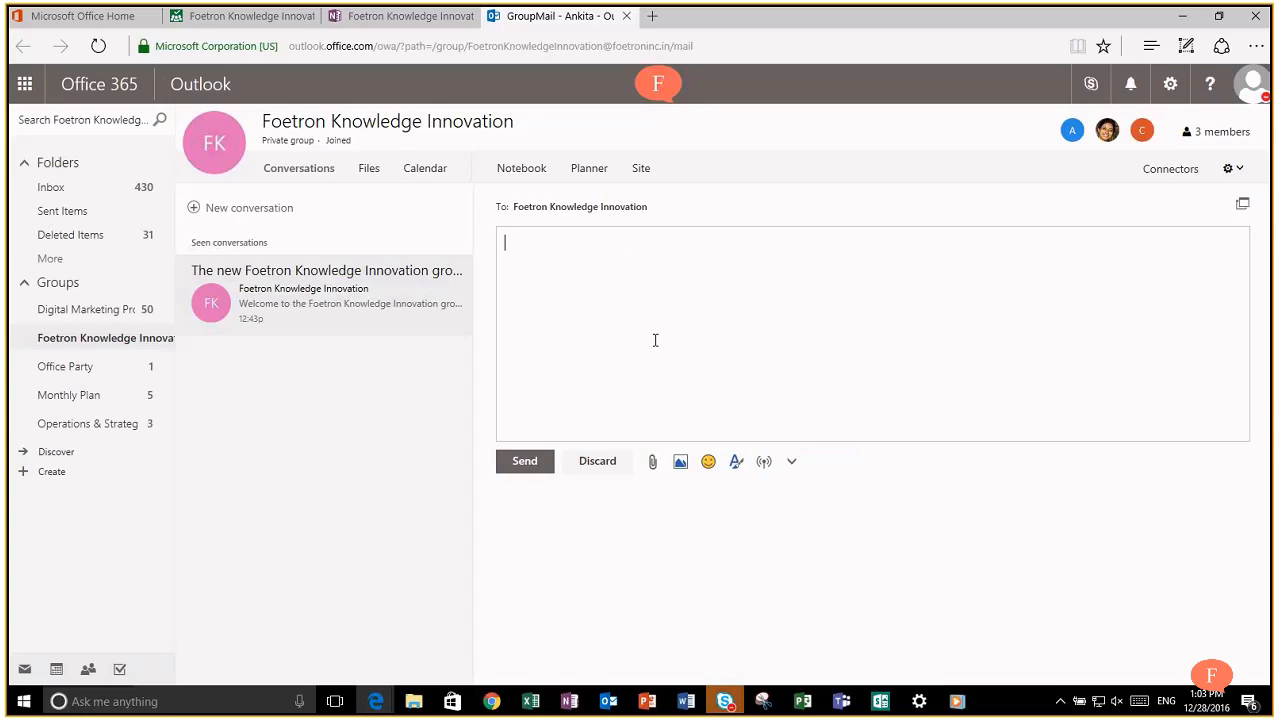
text(Lets have a quick coffee discus)
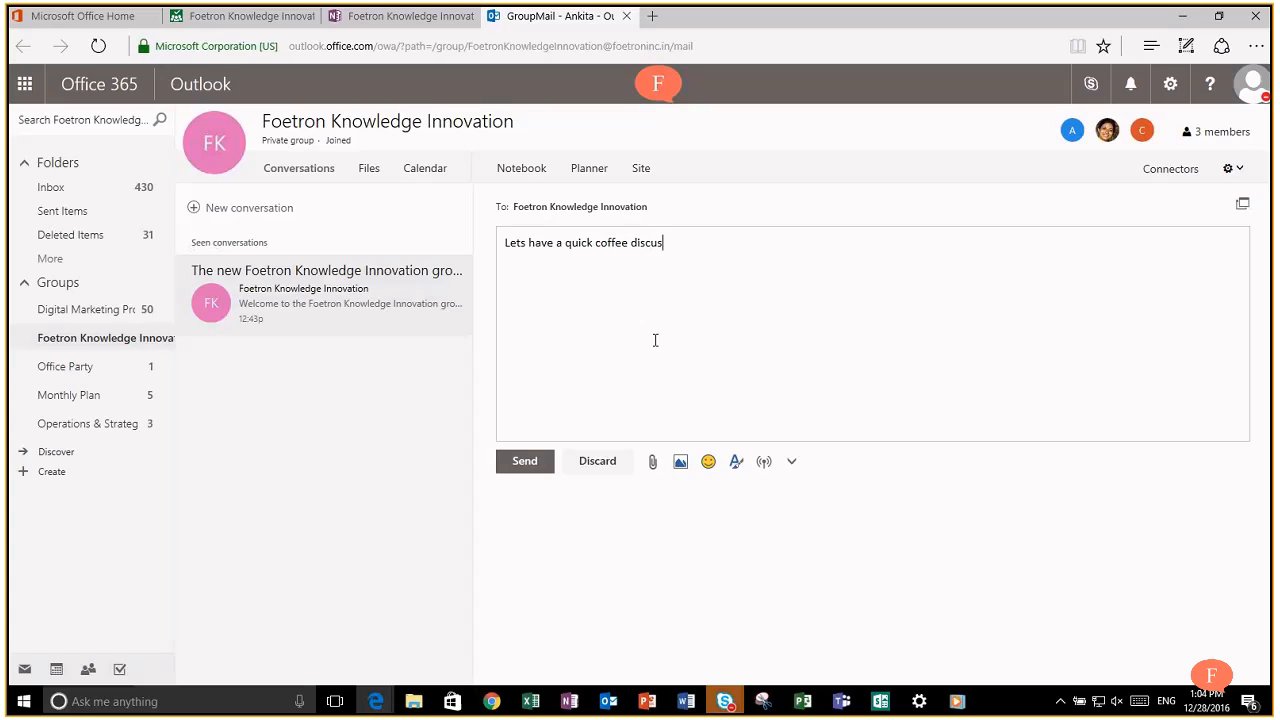
text(sion regarding how can we use techno)
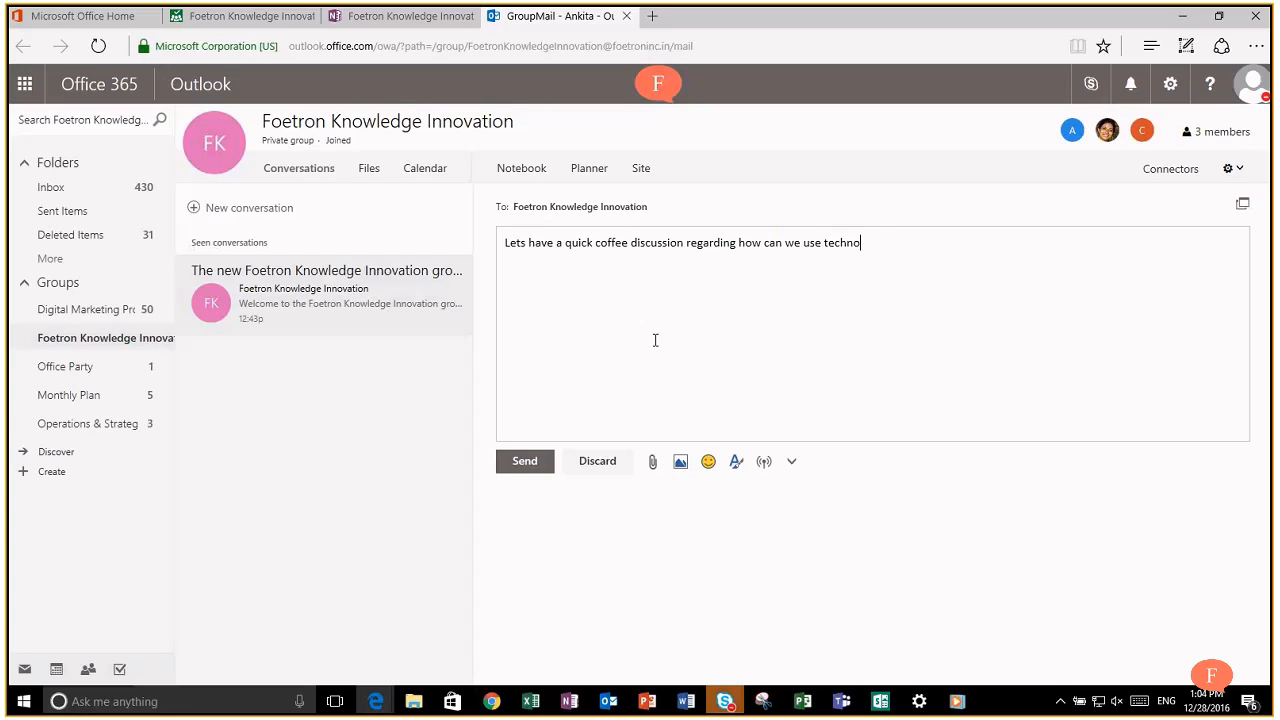
text(logy to empower better growth.)
click(523, 460)
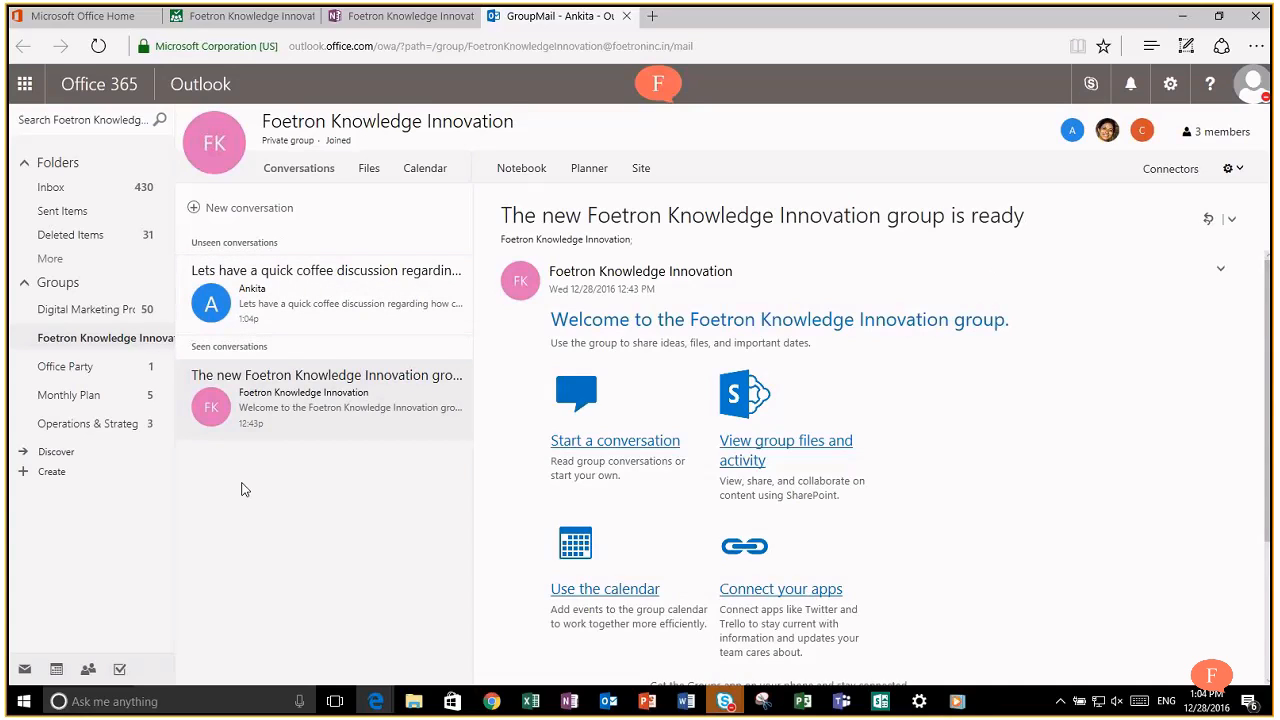
click(372, 300)
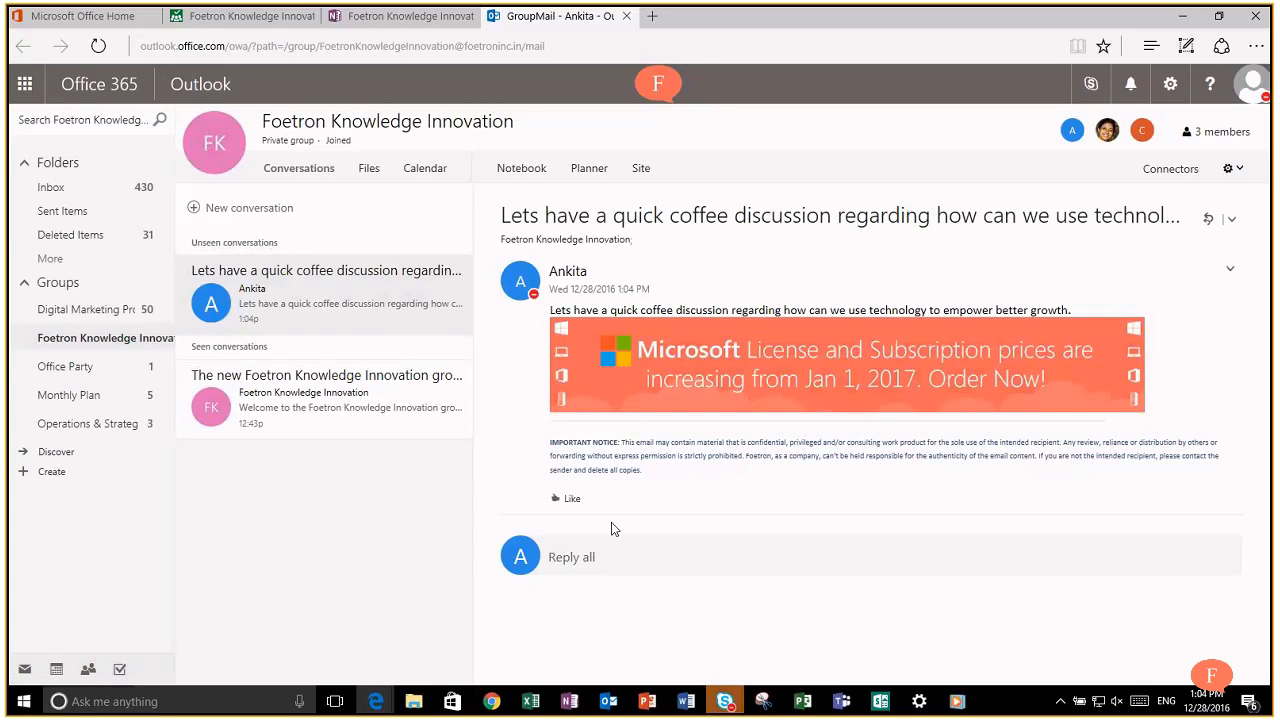
Step: Like the coffee post and reply to all with 'Yes, it sounds fun!' plus a smiley
click(570, 500)
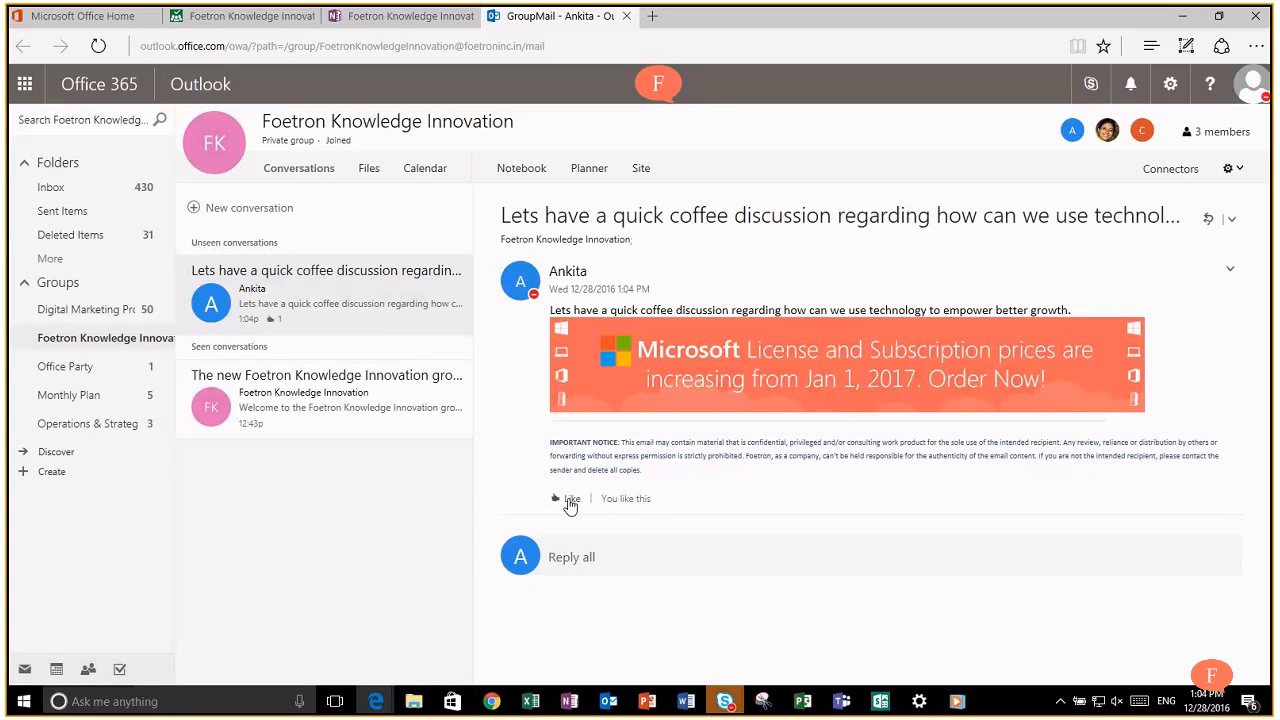
click(575, 558)
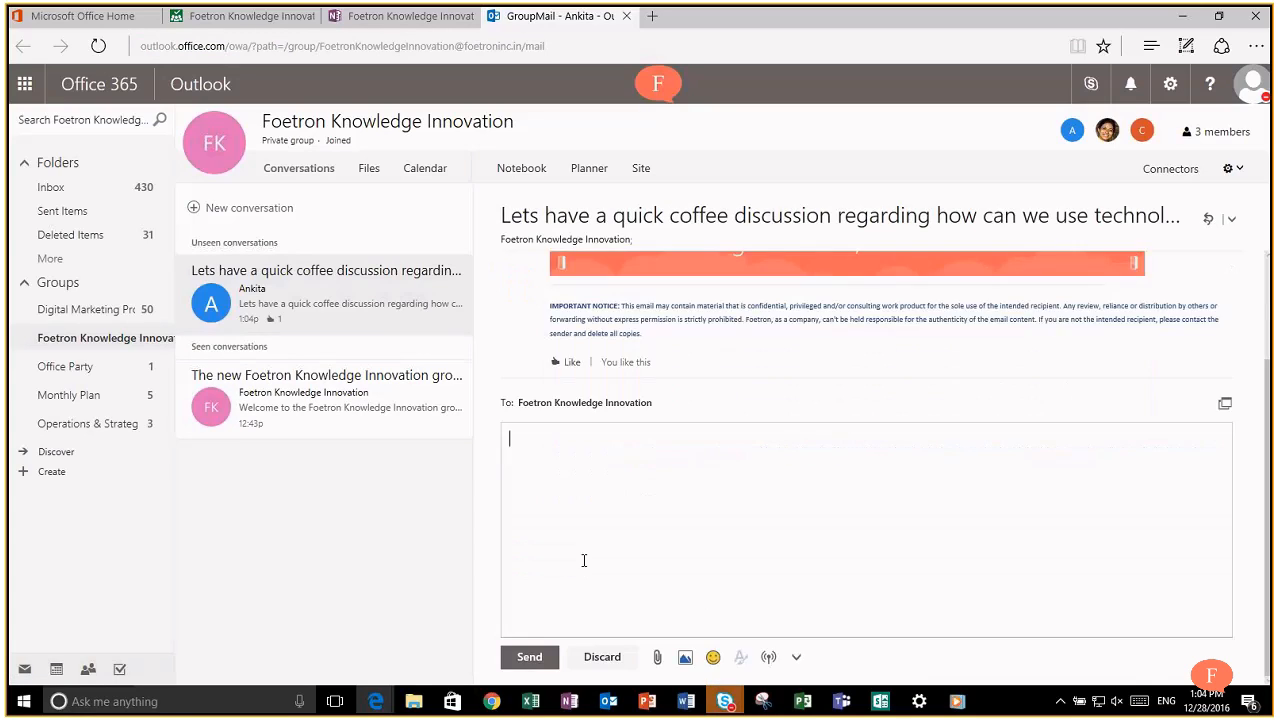
text(Y)
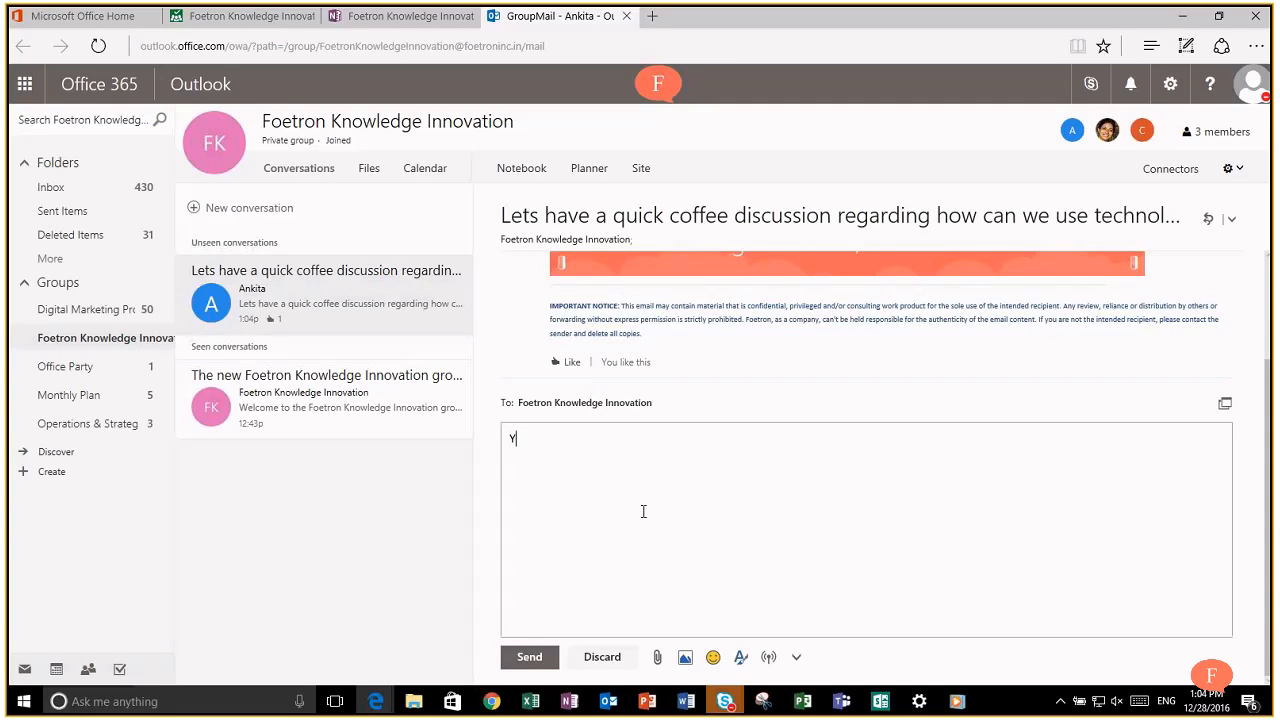
text(es, it sounds fun!)
key(Return)
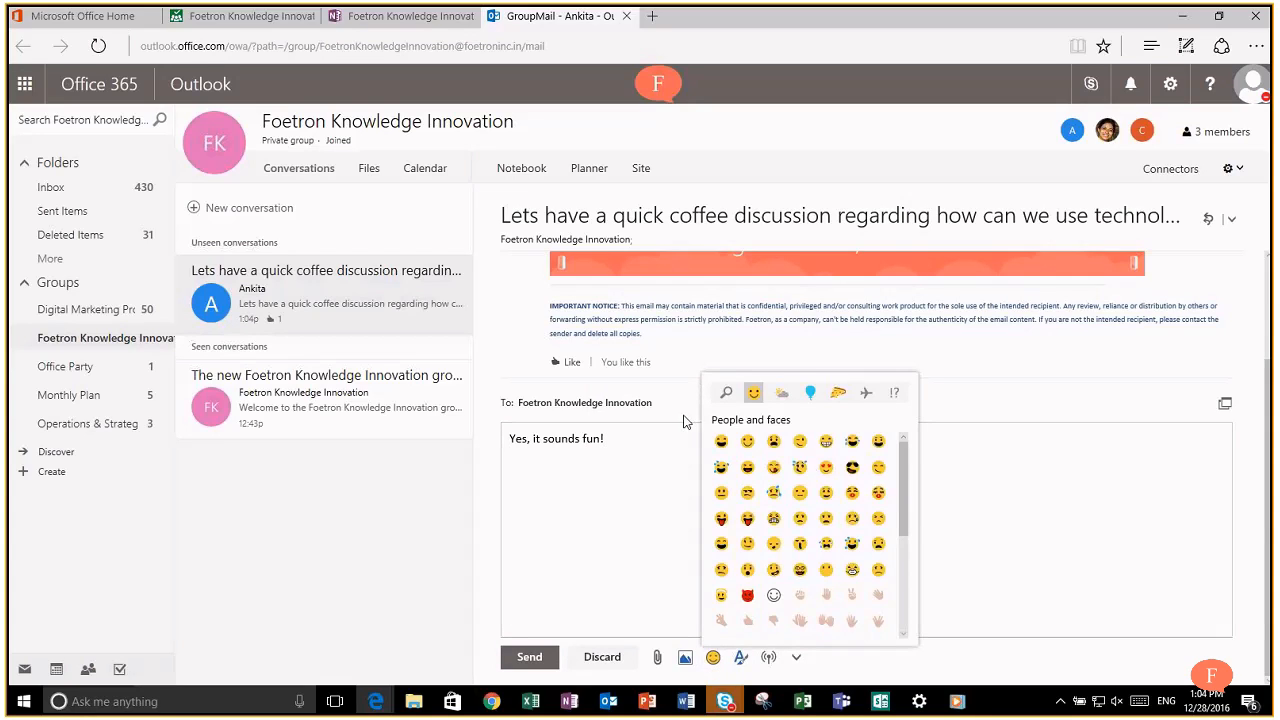
click(747, 441)
click(536, 657)
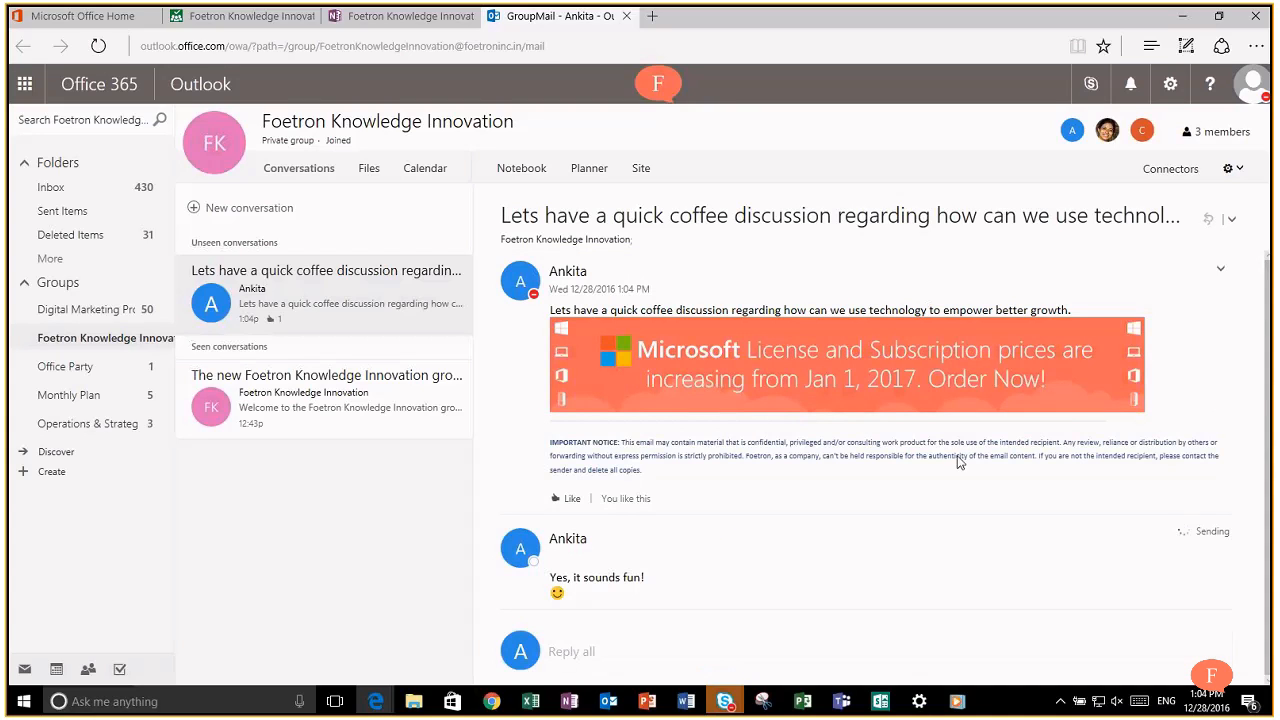
mouse_move(1268, 313)
mouse_down()
mouse_move(1267, 388)
mouse_move(1260, 318)
mouse_up()
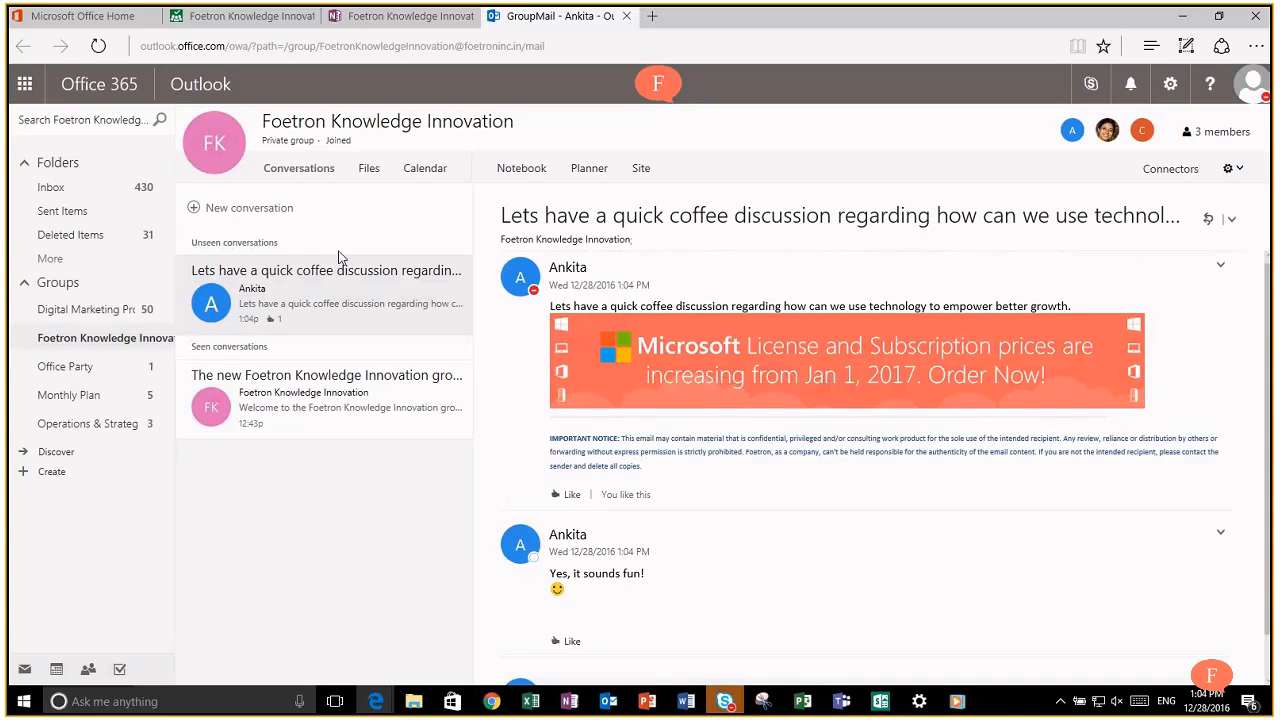
click(366, 170)
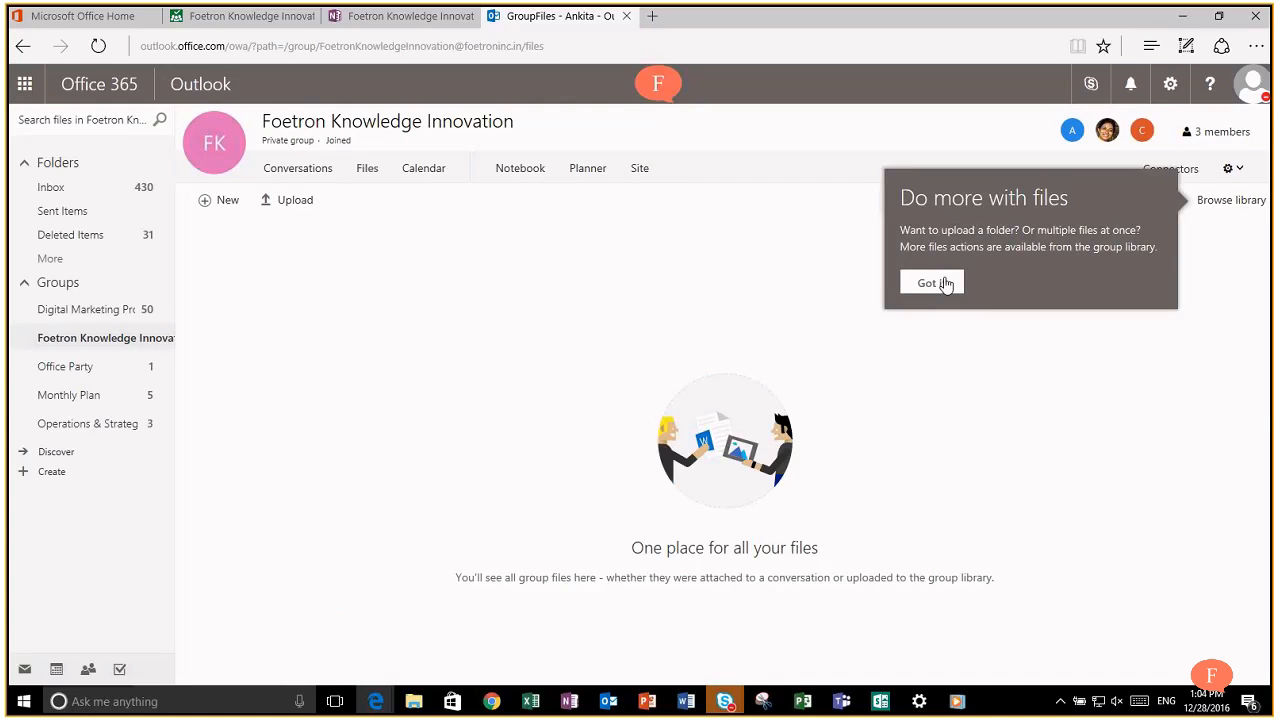
Step: Upload the cloud.png image to the group's Files library
click(945, 283)
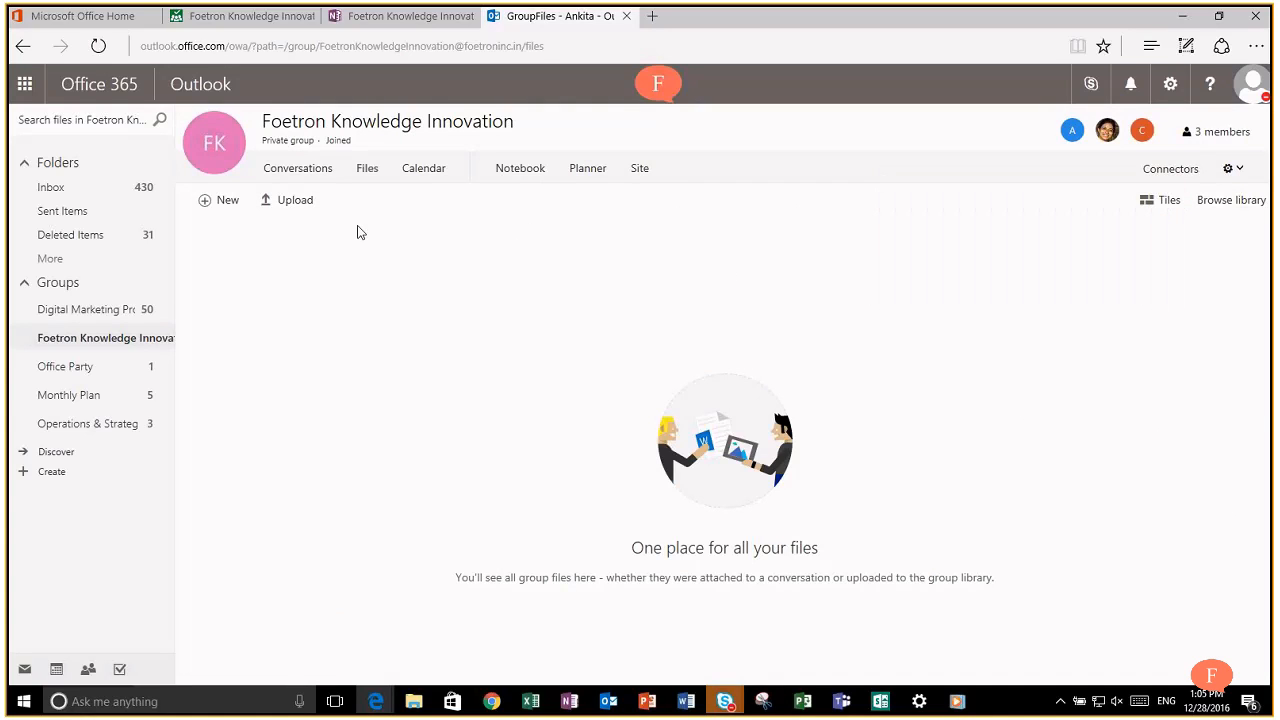
click(280, 200)
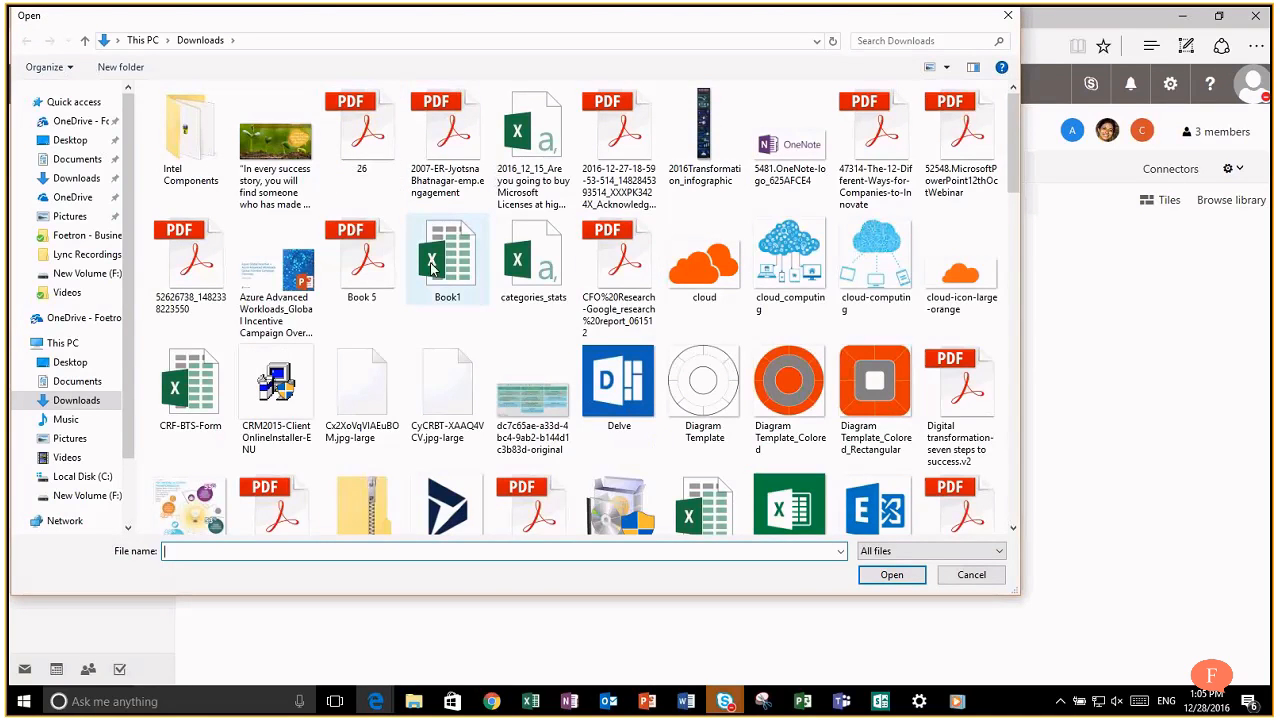
click(380, 273)
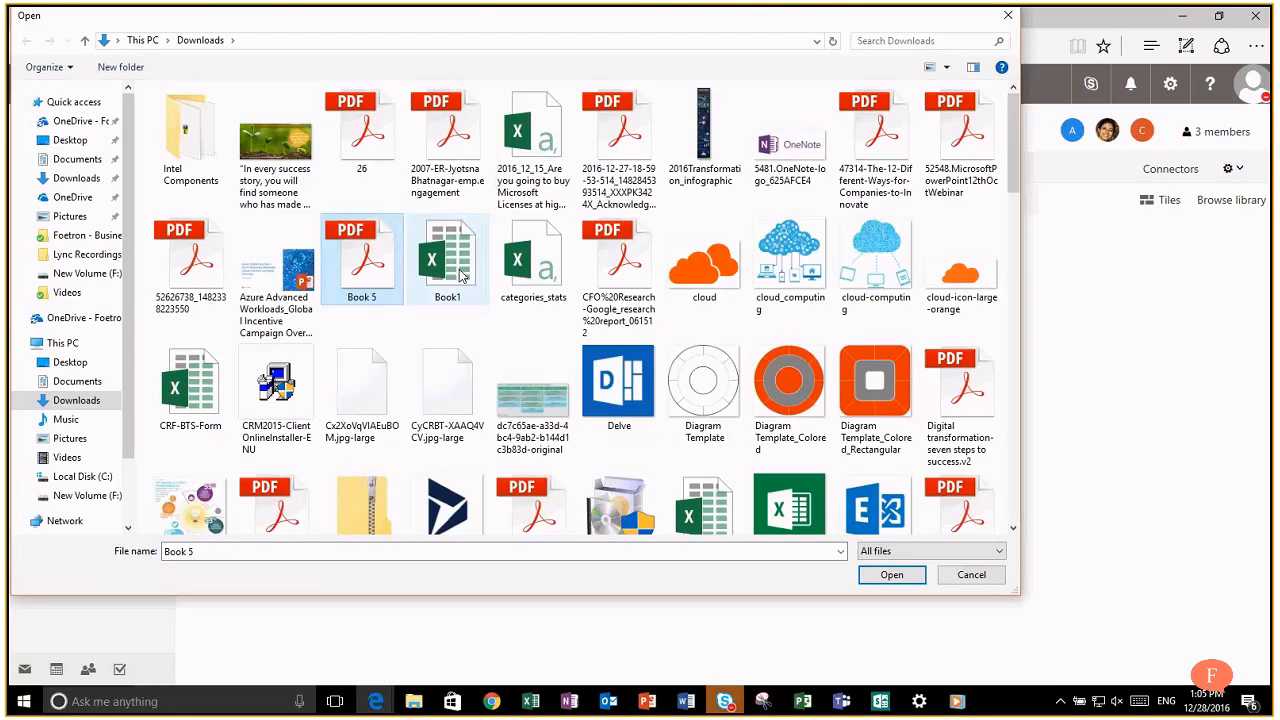
click(470, 280)
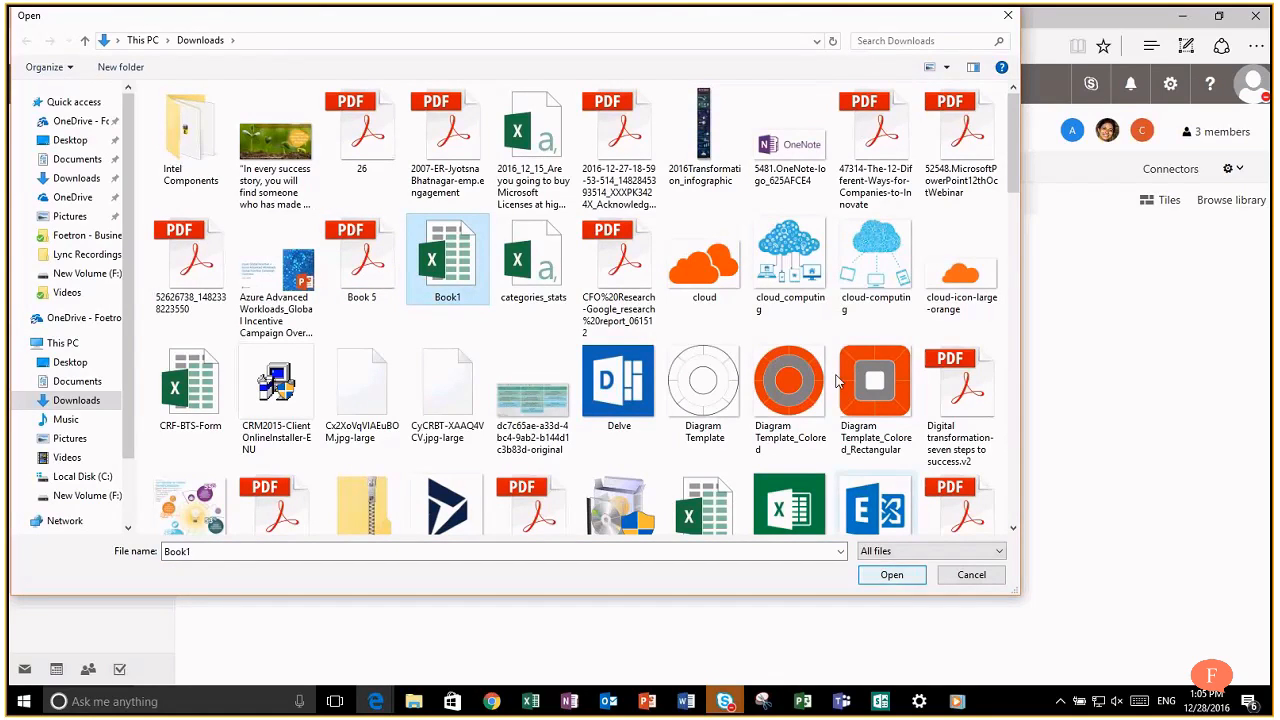
click(740, 279)
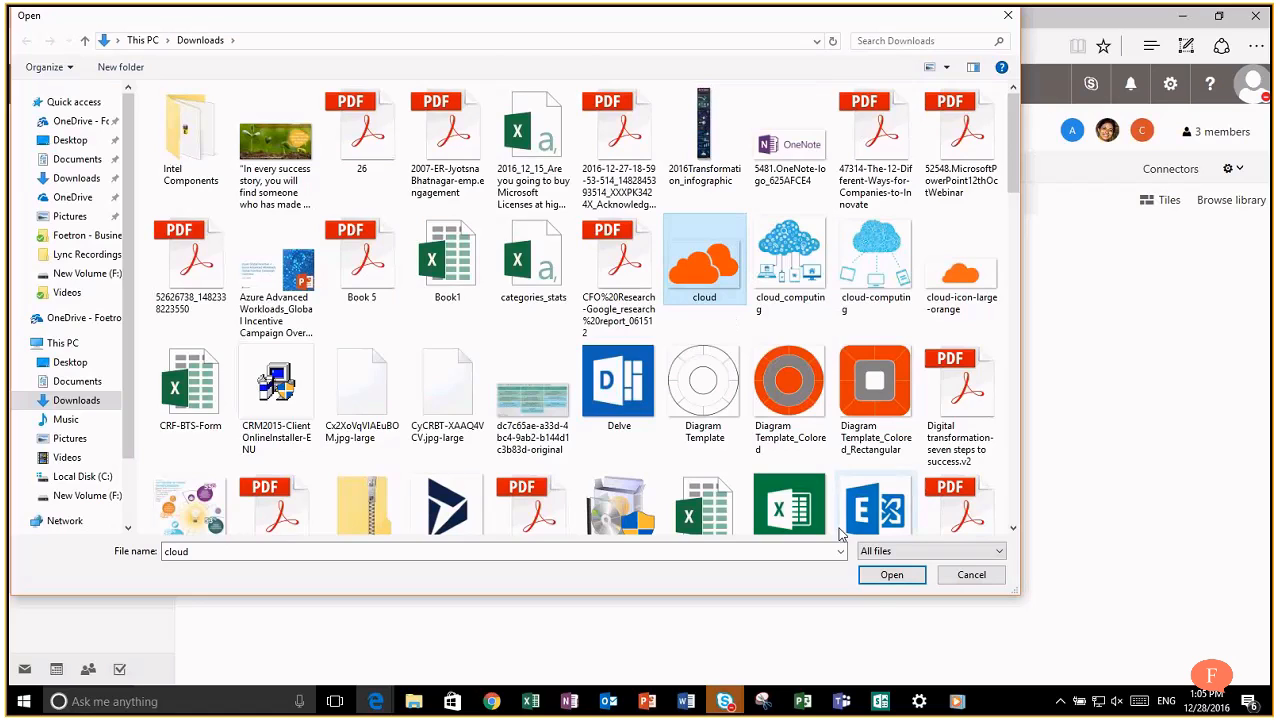
click(889, 576)
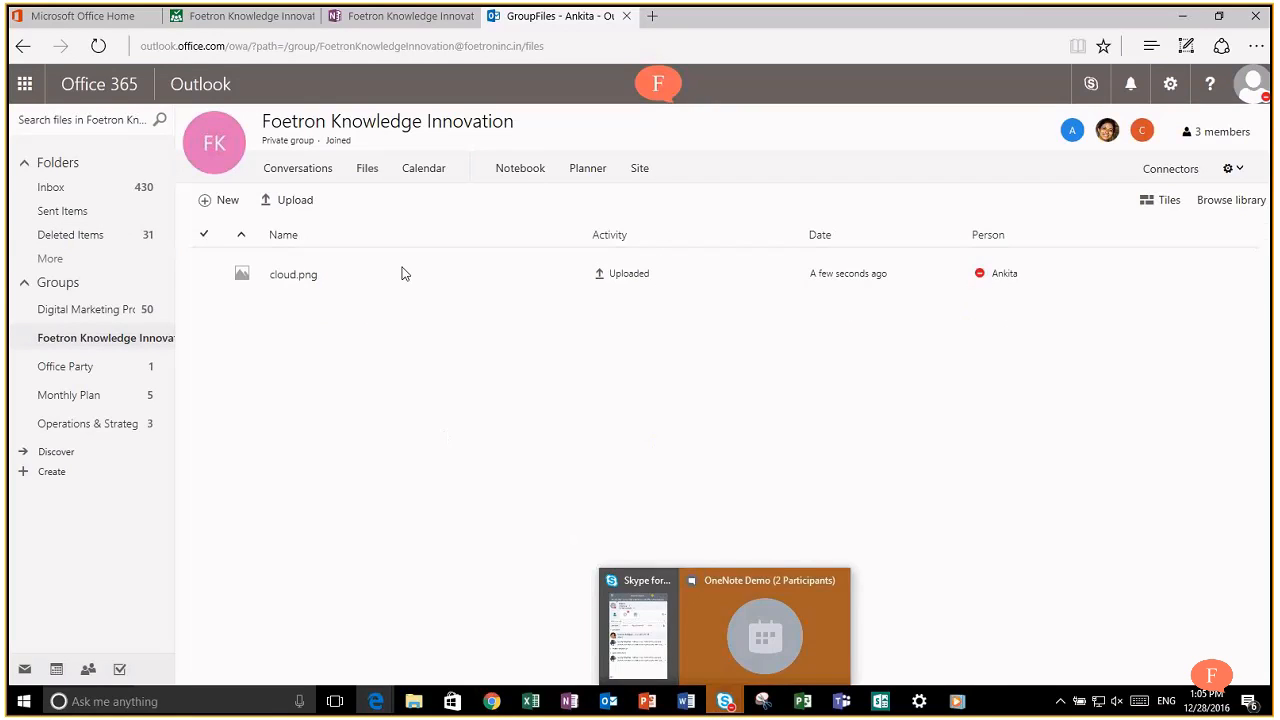
click(424, 172)
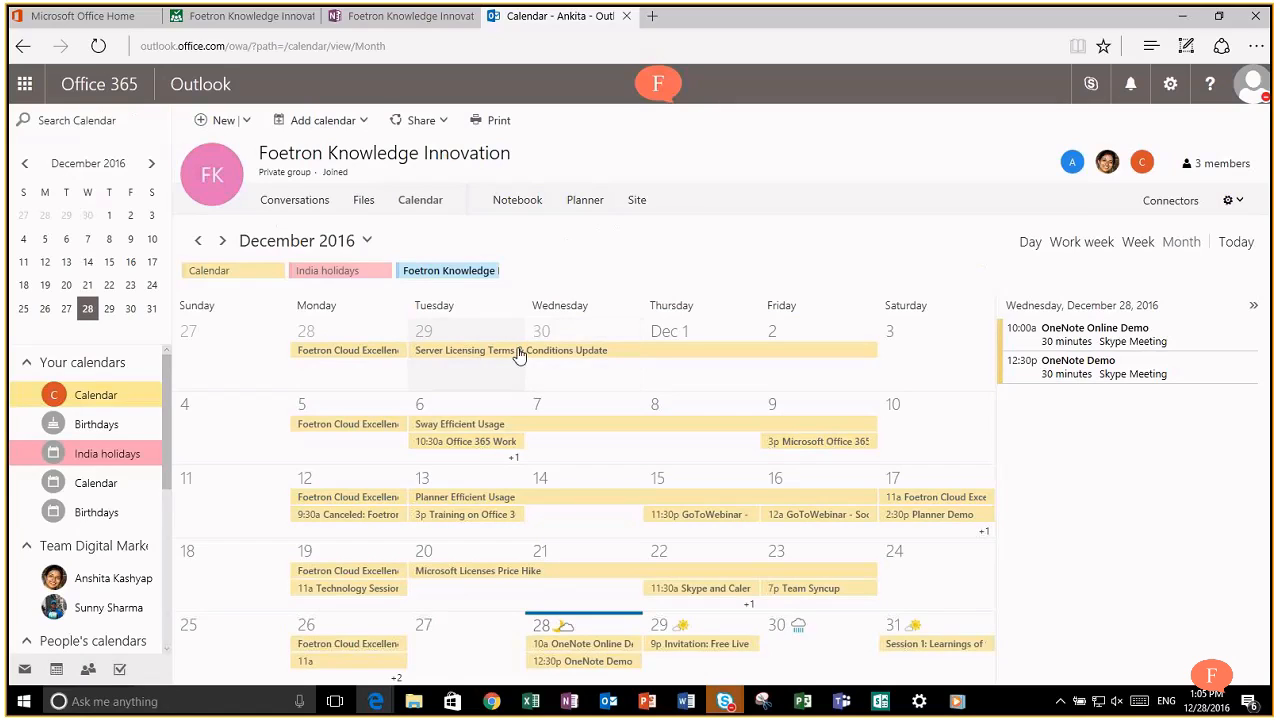
Step: Hide the personal Calendar and India holidays so only group events show
click(152, 396)
click(110, 458)
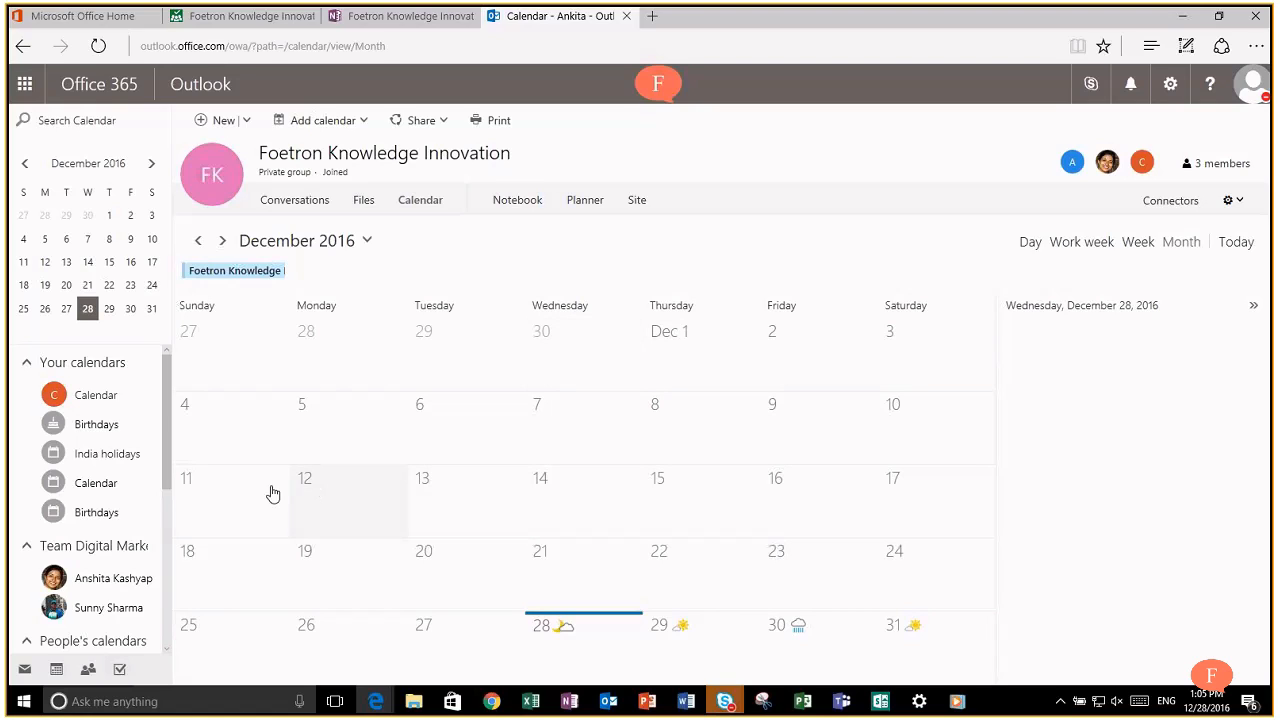
click(930, 415)
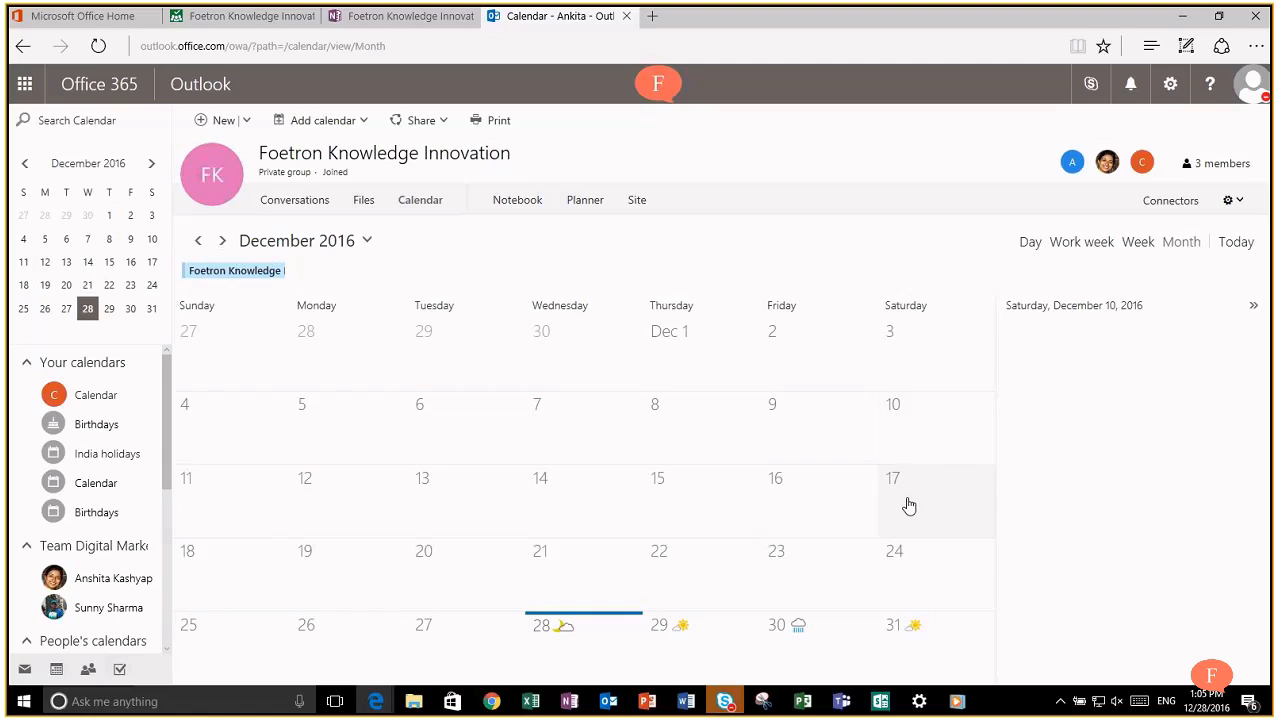
click(920, 362)
Step: Create a 9:30 AM 'Group meetup' event in Room 1 on Saturday, December 3
double_click(901, 360)
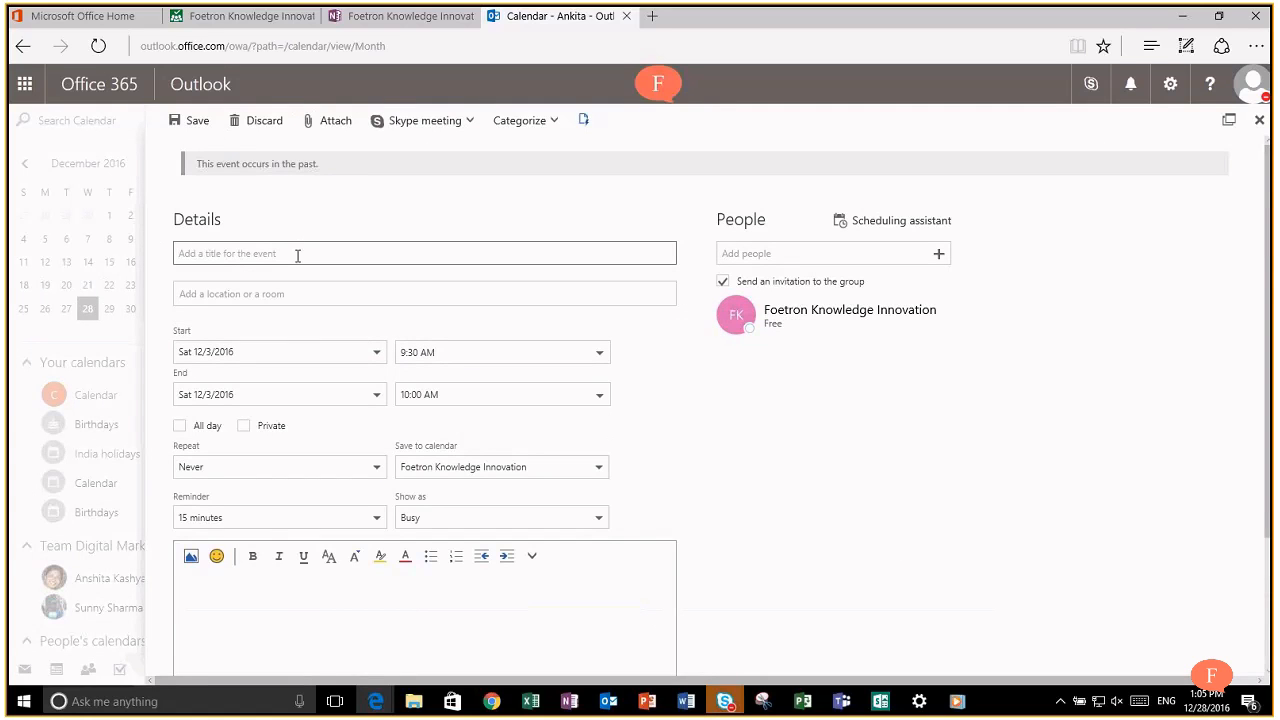
text(Group meetup)
click(300, 293)
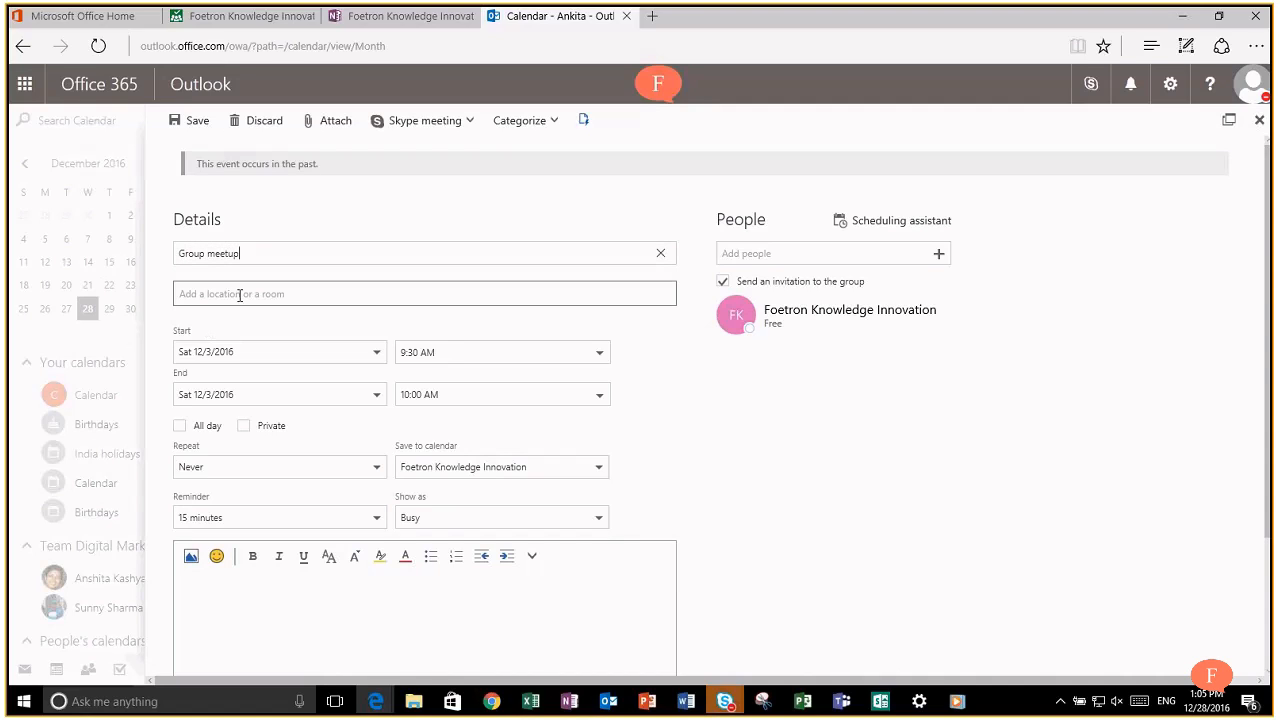
click(240, 294)
text(R)
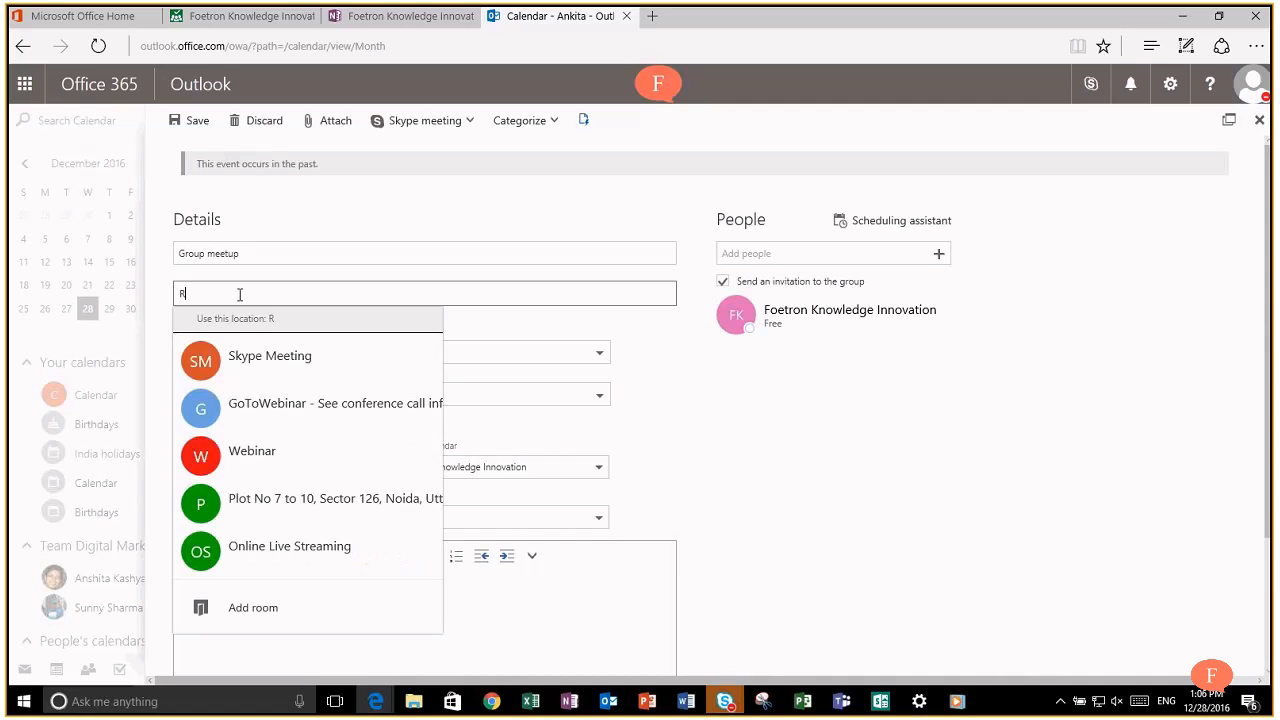
text(oom 1)
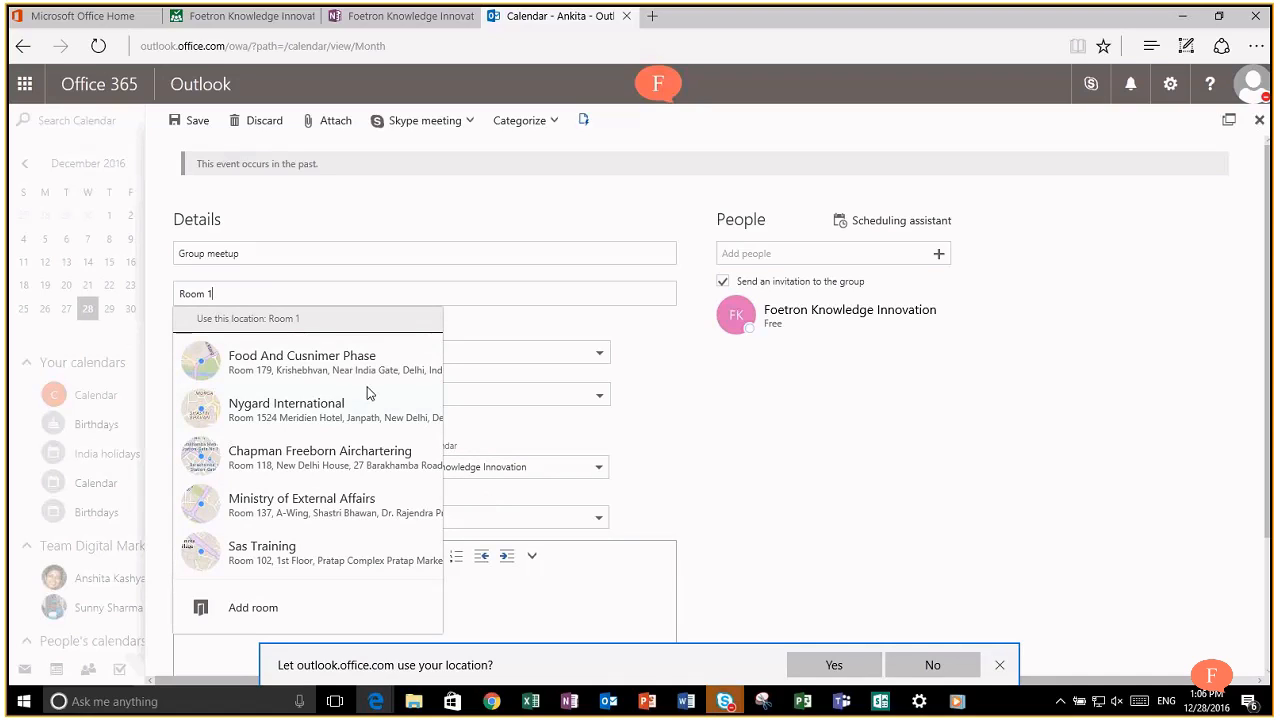
click(786, 409)
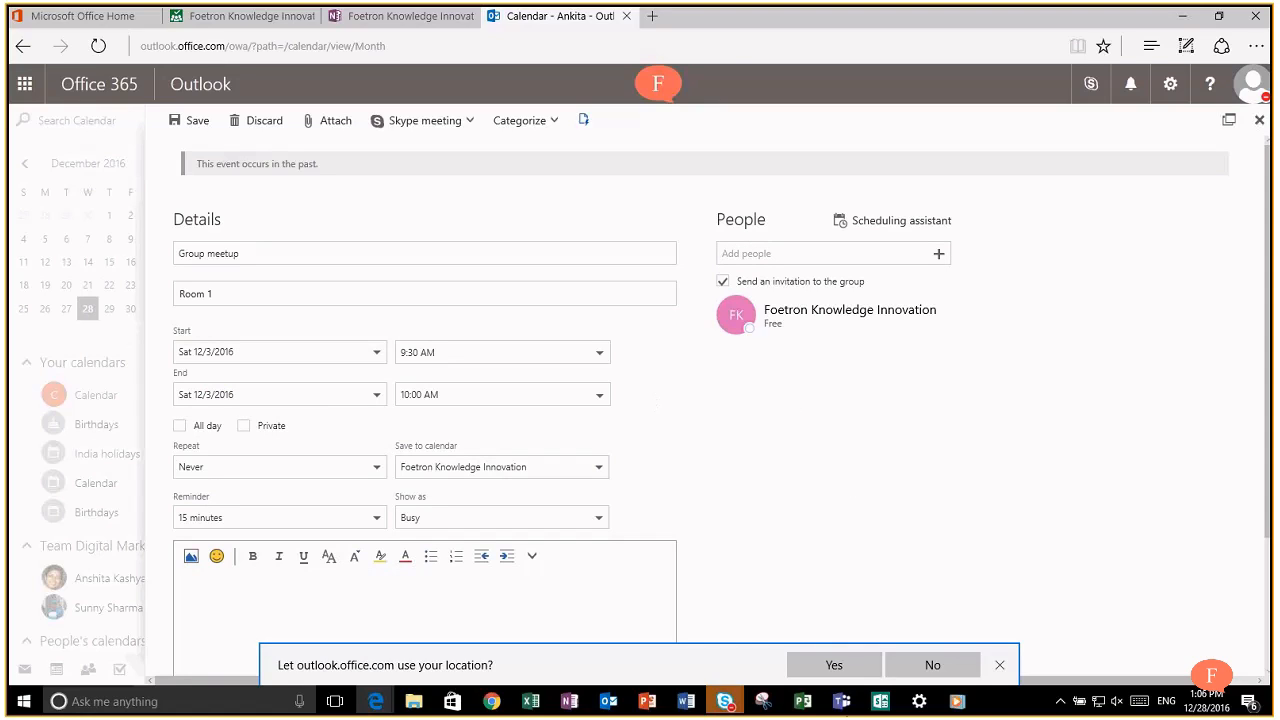
click(1001, 665)
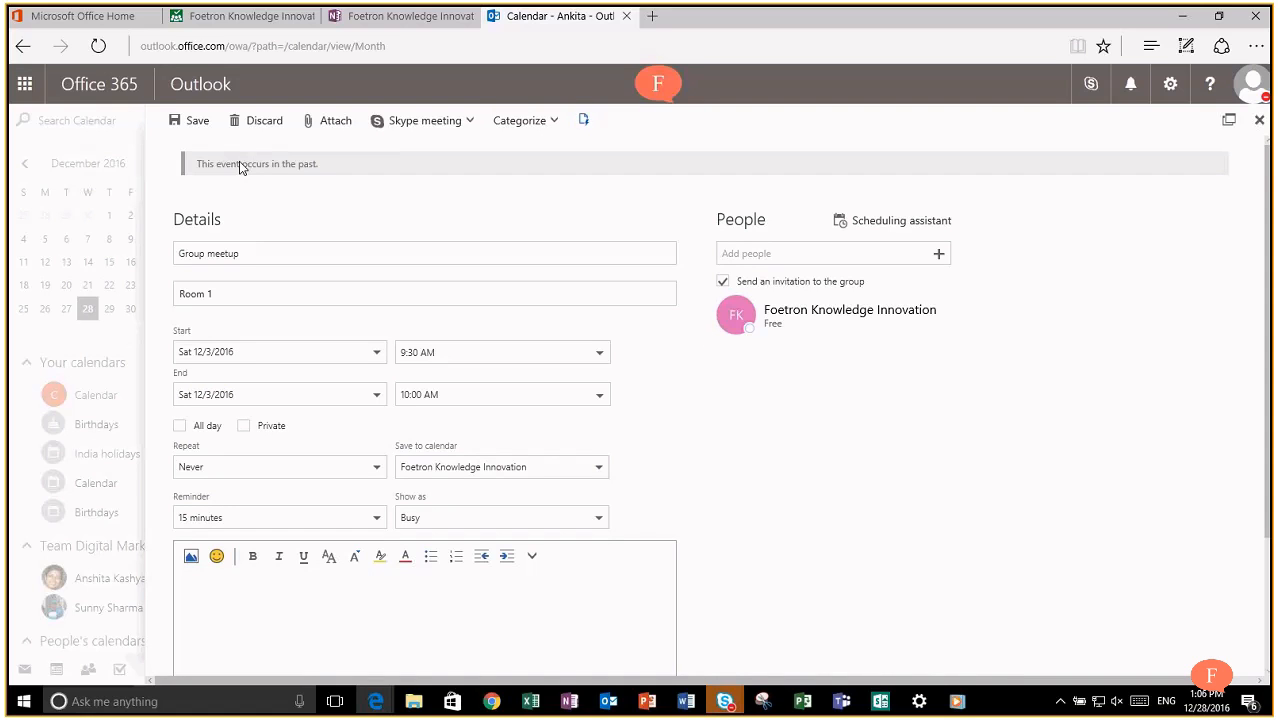
click(188, 121)
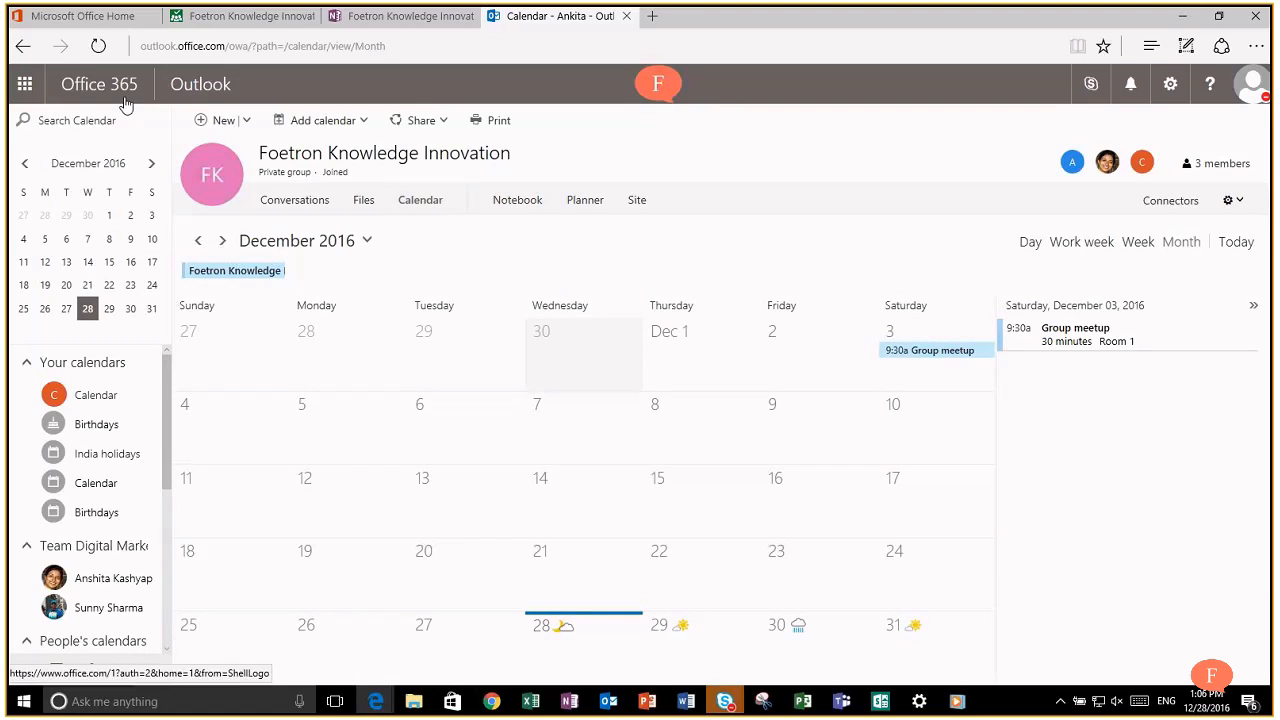
Step: Subscribe the Foetron Knowledge Innovation plan to email updates from its board
mouse_move(398, 25)
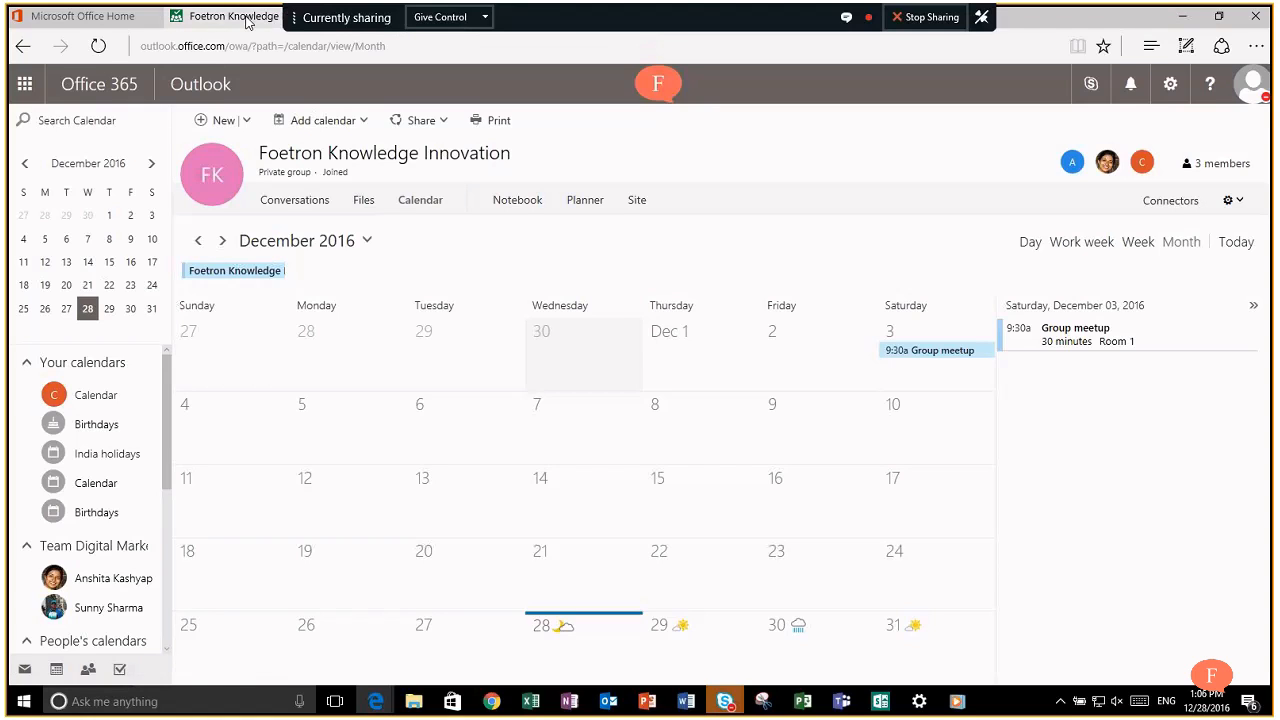
click(240, 16)
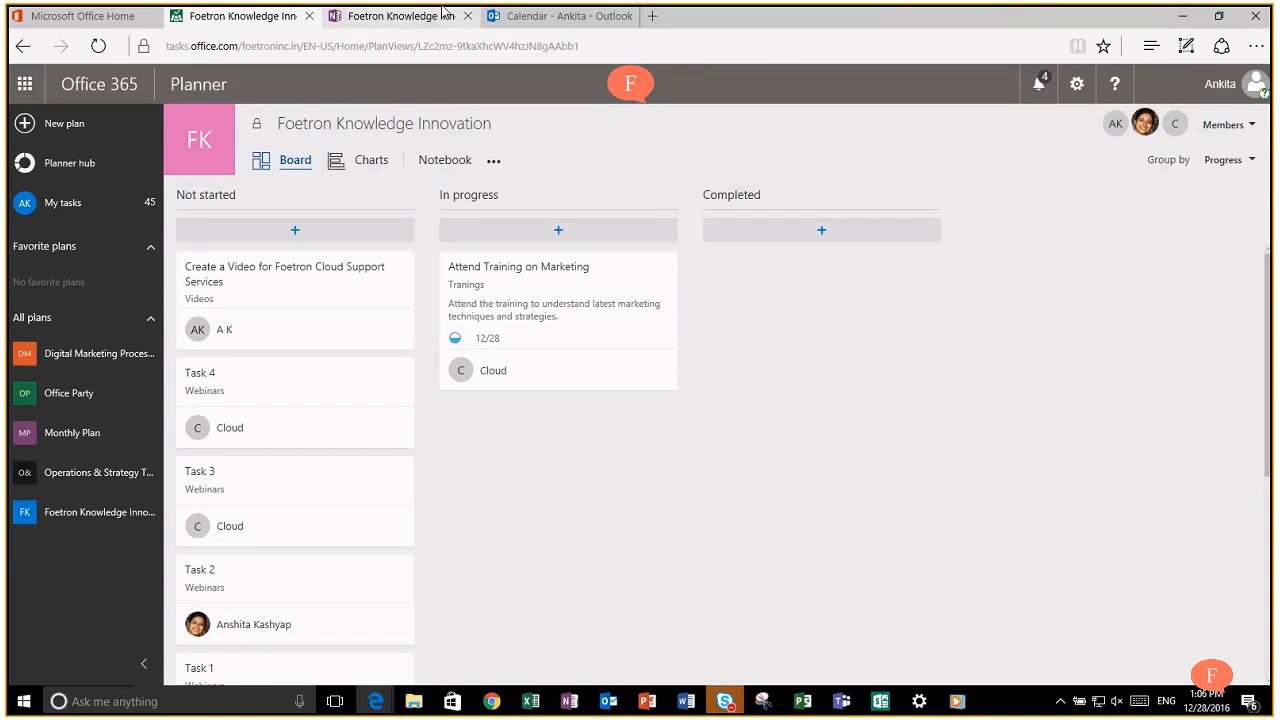
click(495, 162)
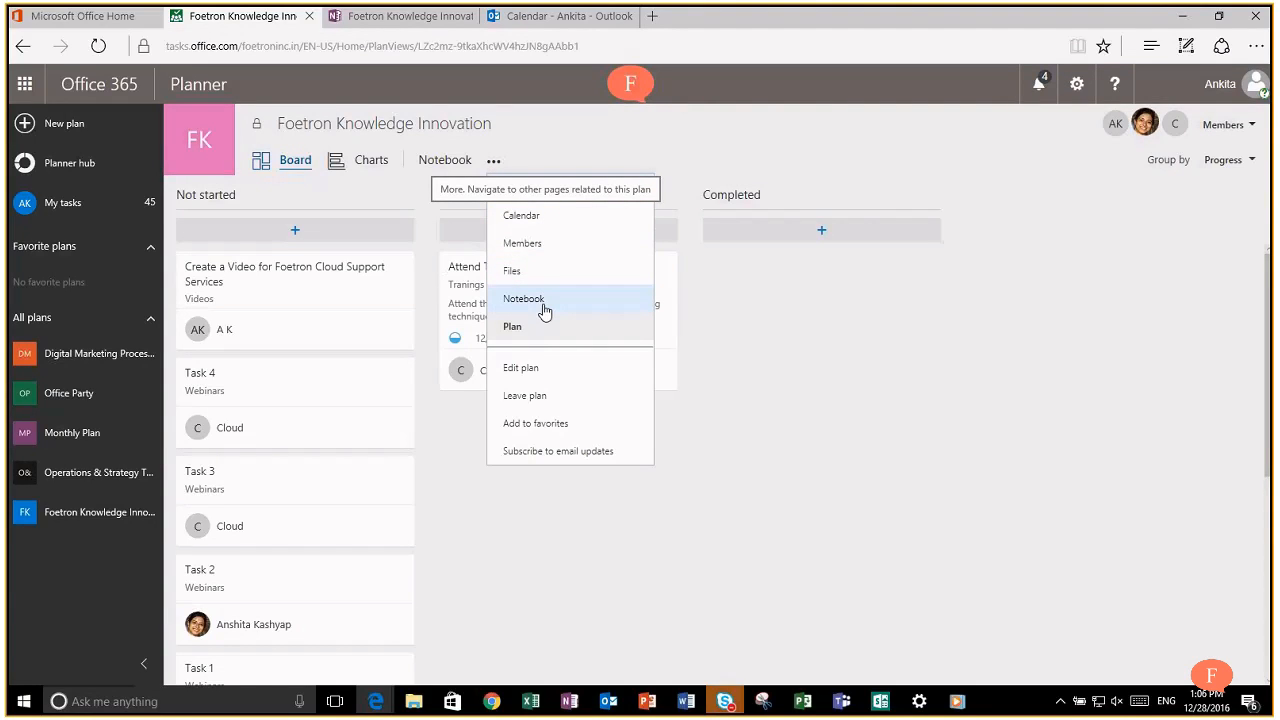
click(847, 378)
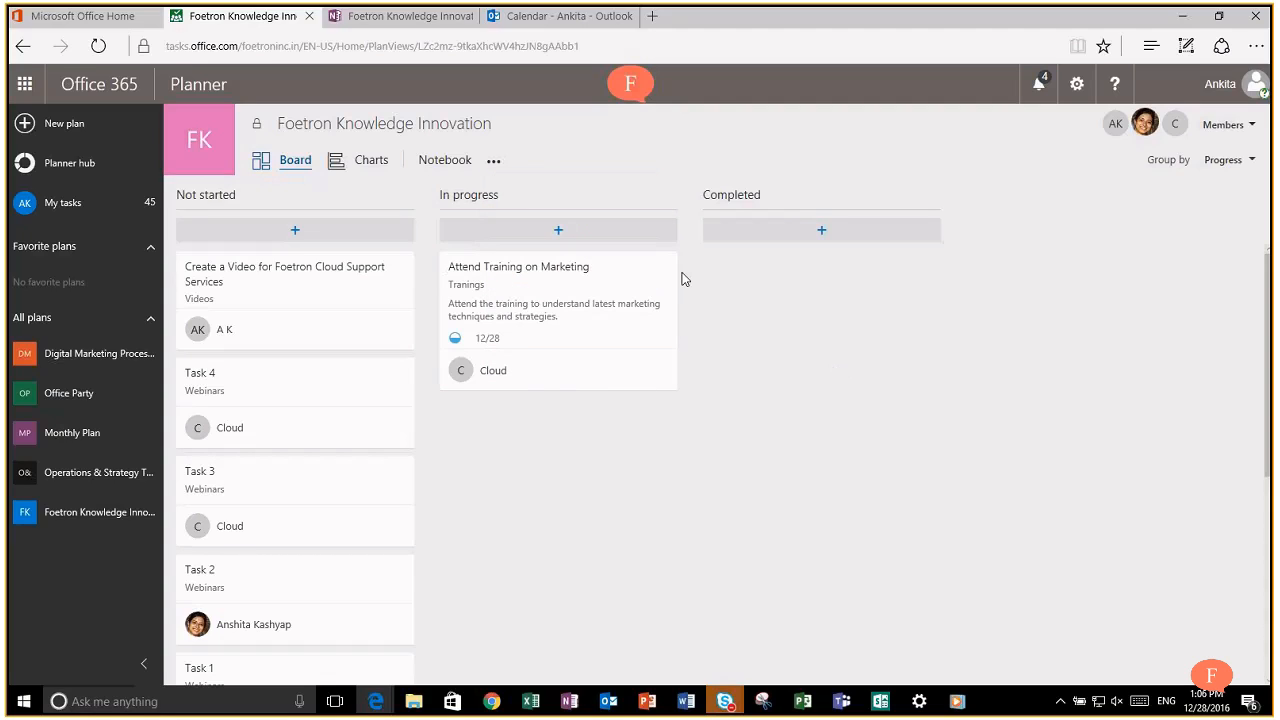
click(493, 161)
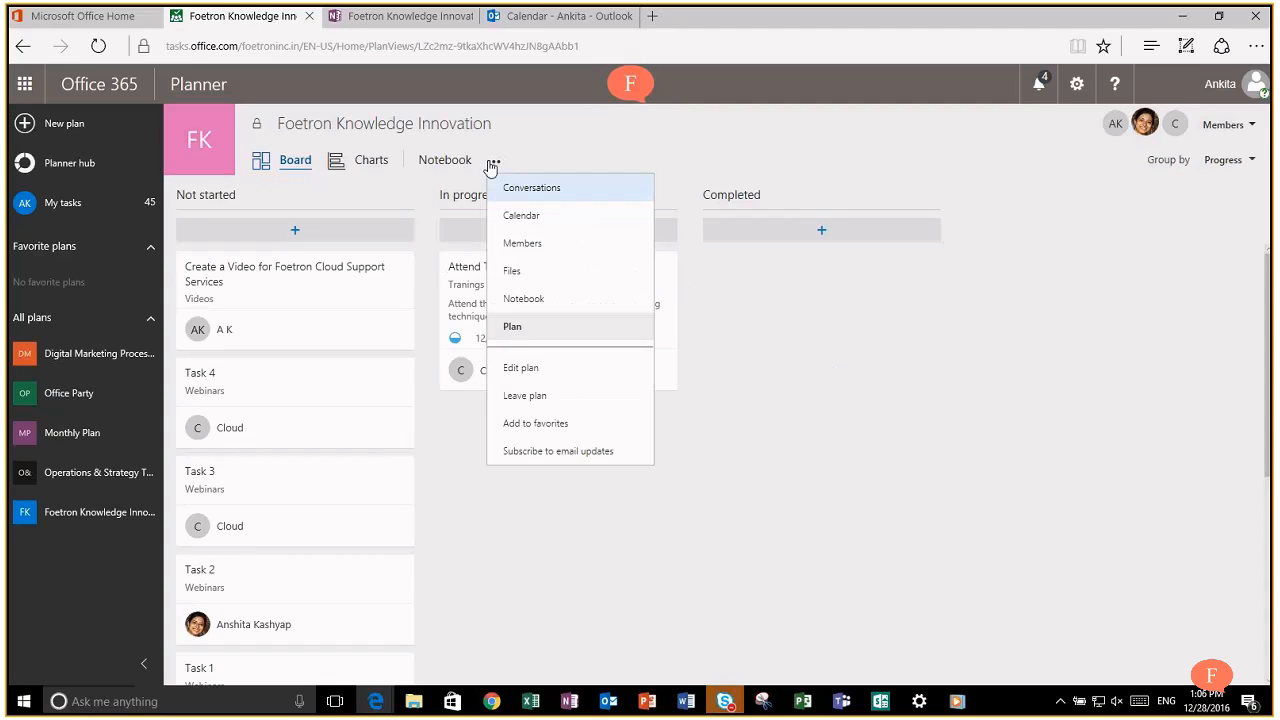
click(546, 455)
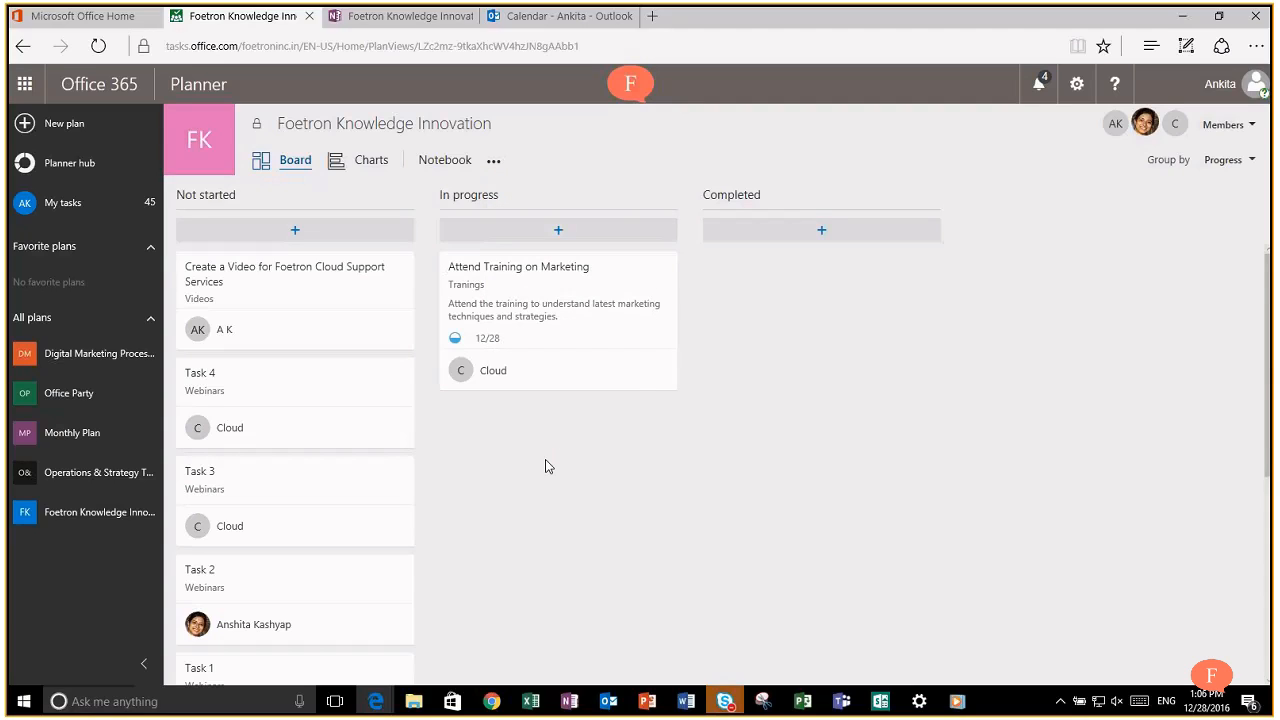
Step: Comment 'This is a good training. We should attend it again in future.' on Attend Training on Marketing
click(503, 288)
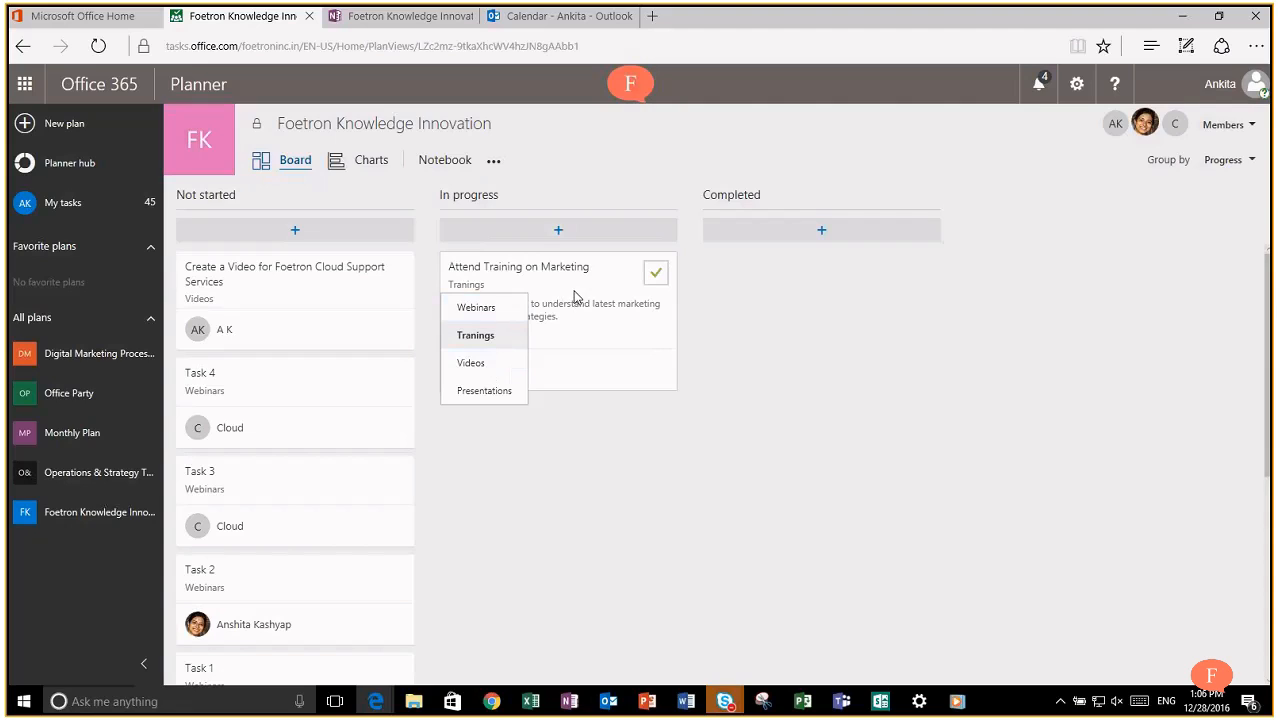
click(574, 290)
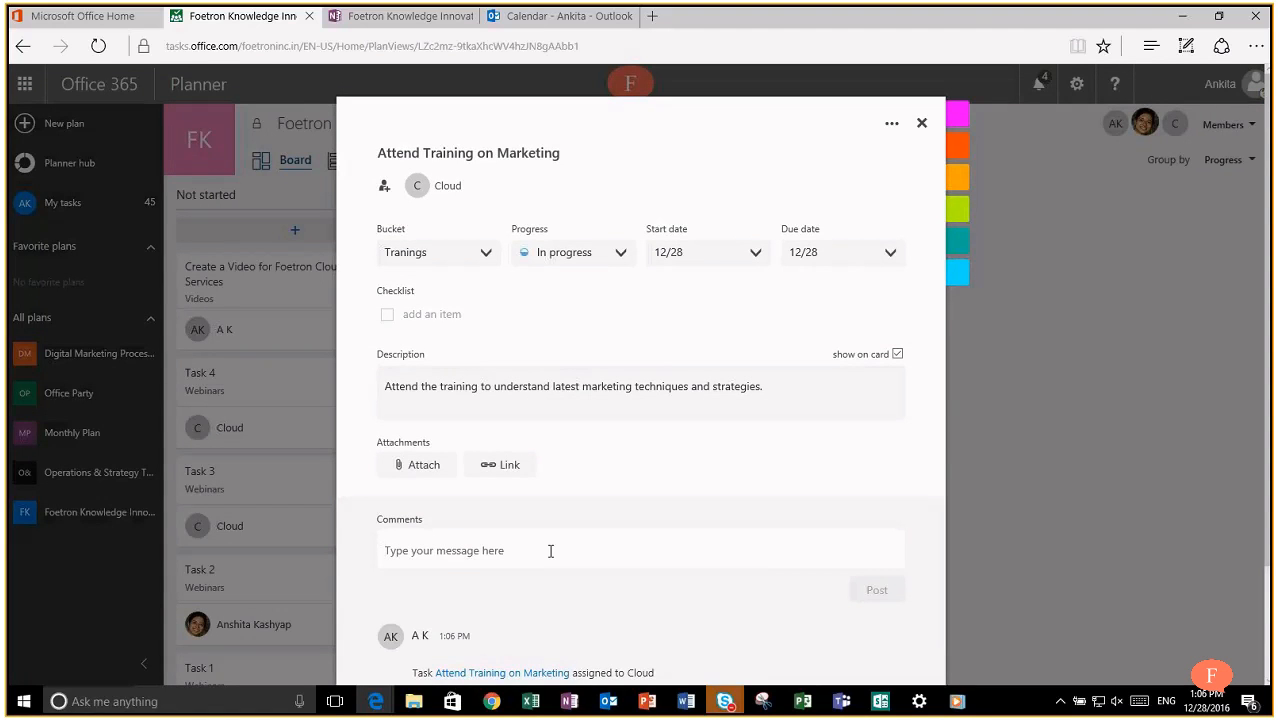
click(550, 551)
text(This is a good training)
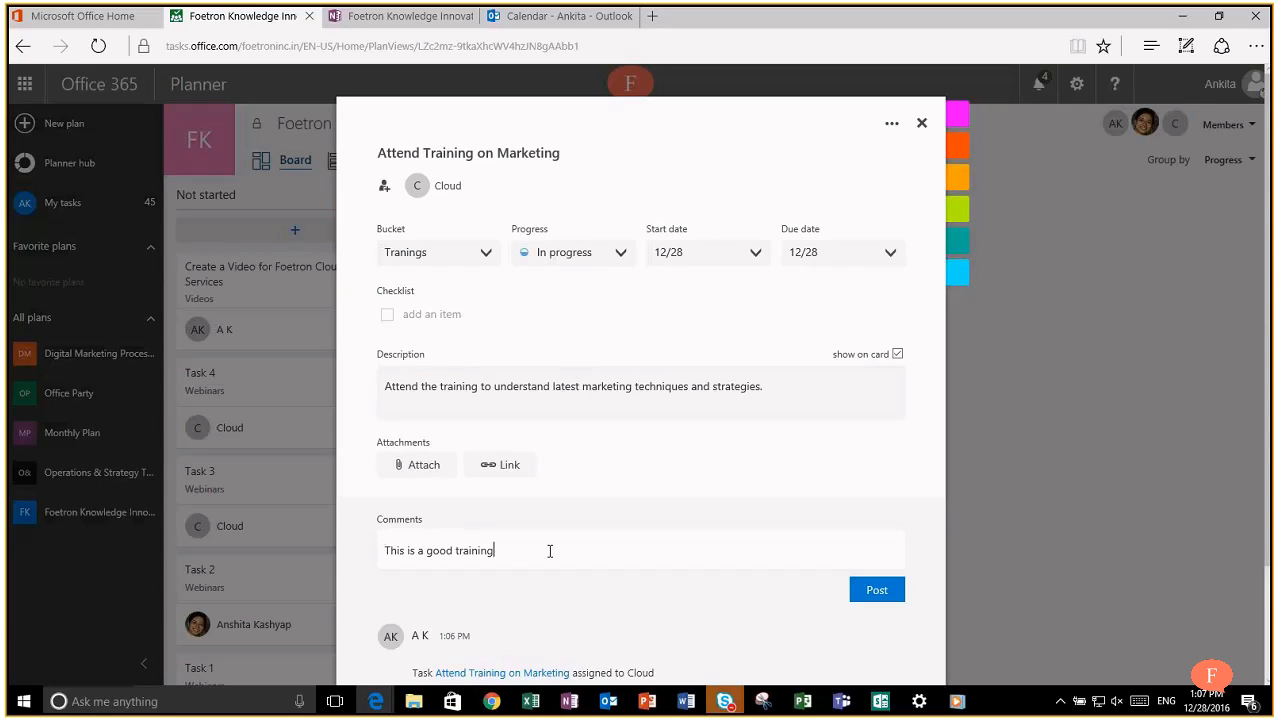
text(. We should attend it again i future.)
key(Left)
key(Left)
key(Left)
key(Left)
key(Left)
key(Left)
key(Left)
text(in)
click(872, 591)
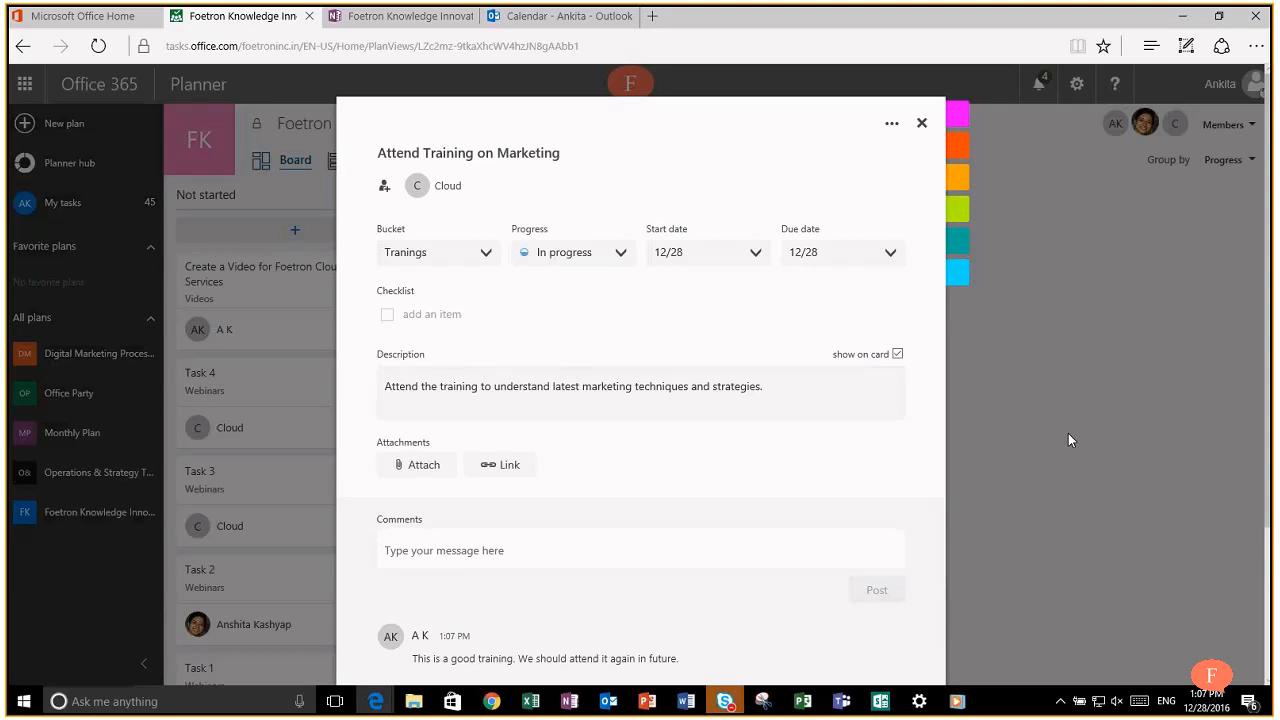
click(1068, 433)
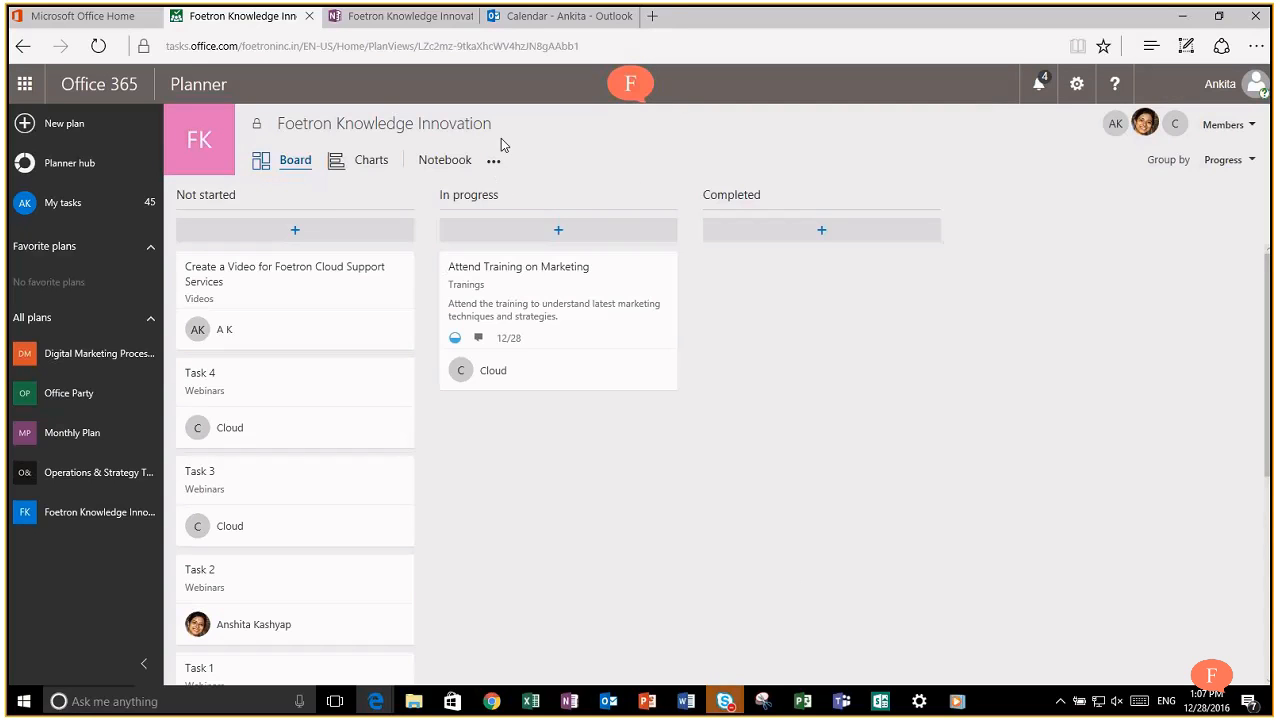
Step: Close the Outlook calendar and OneNote notebook tabs, returning to the Planner board
click(549, 22)
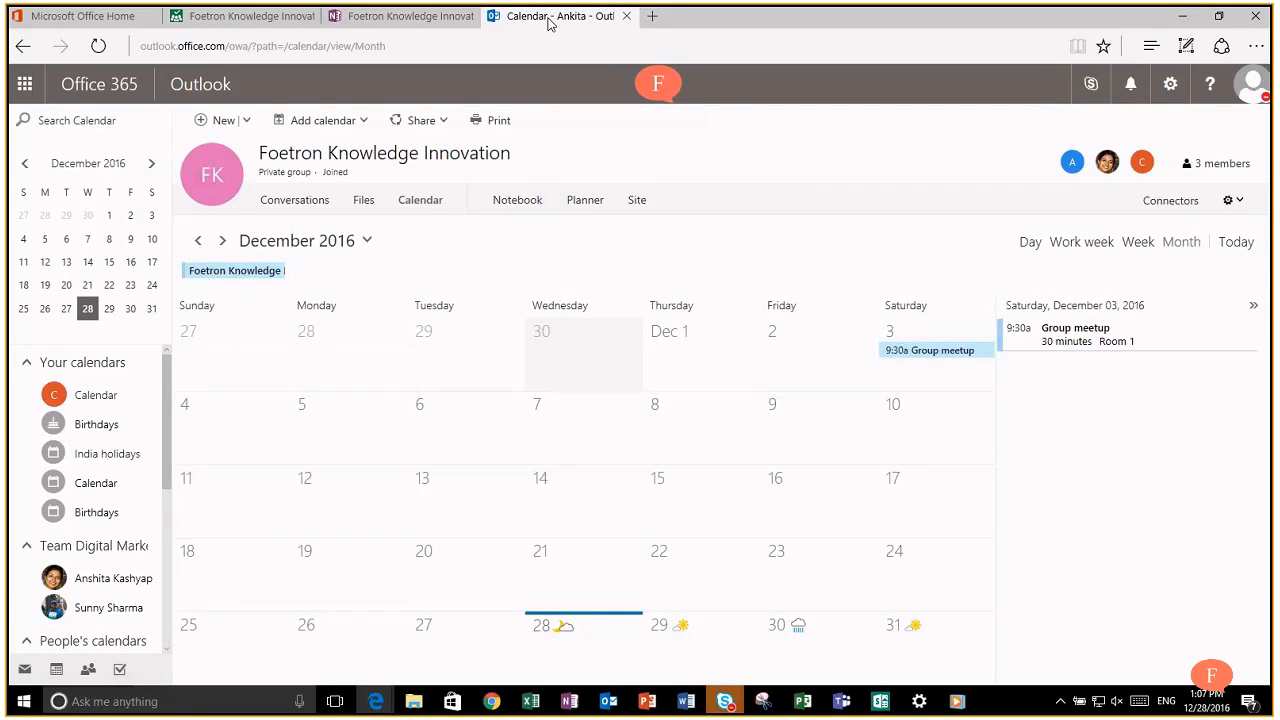
click(626, 16)
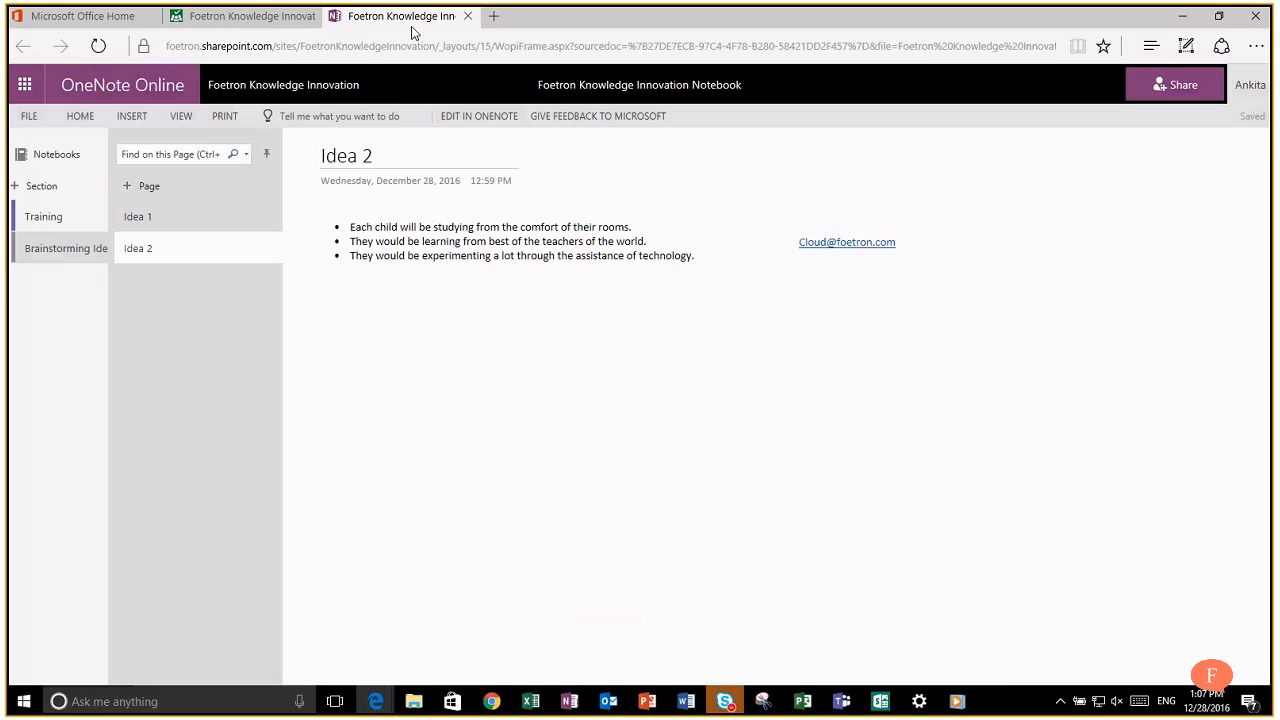
click(223, 18)
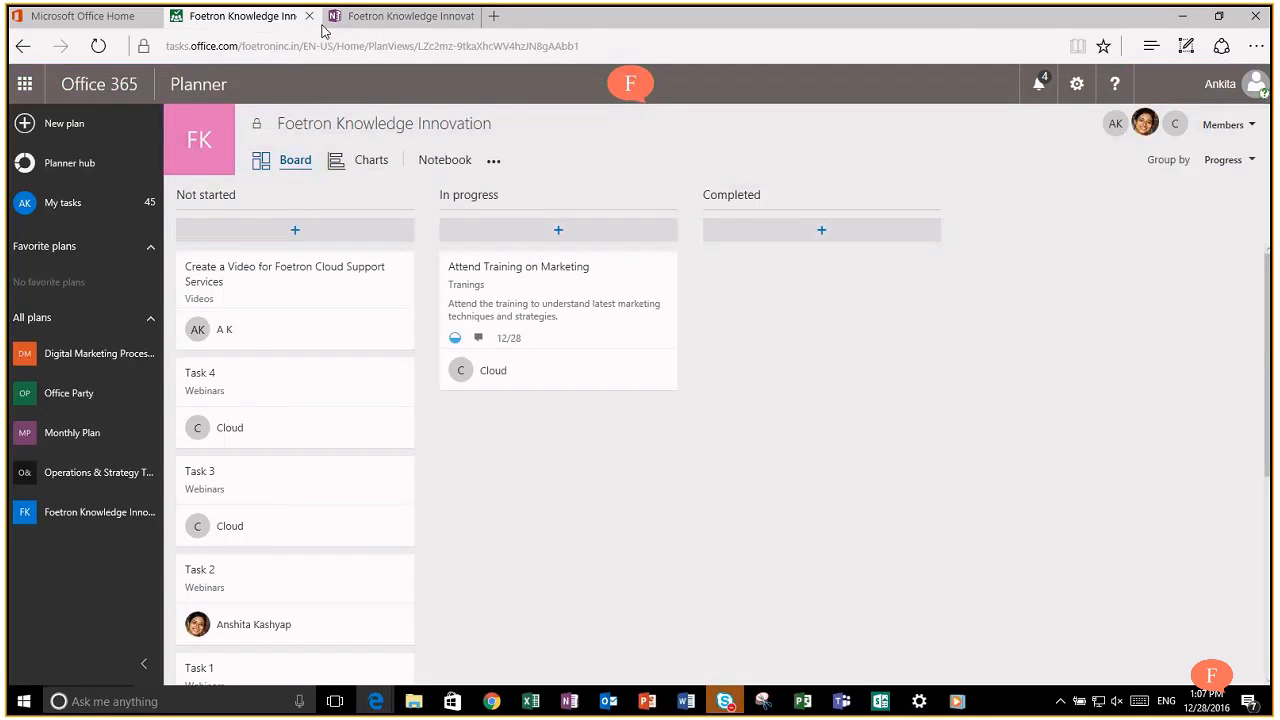
click(360, 18)
click(467, 16)
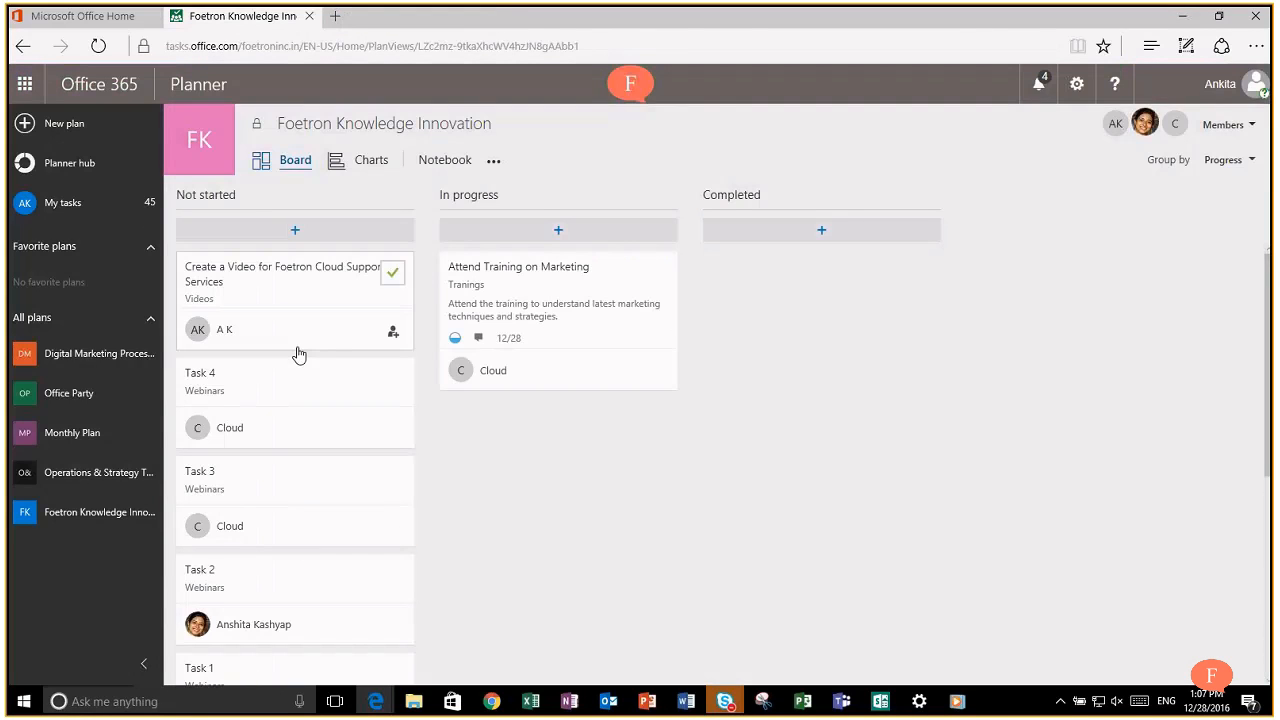
click(493, 163)
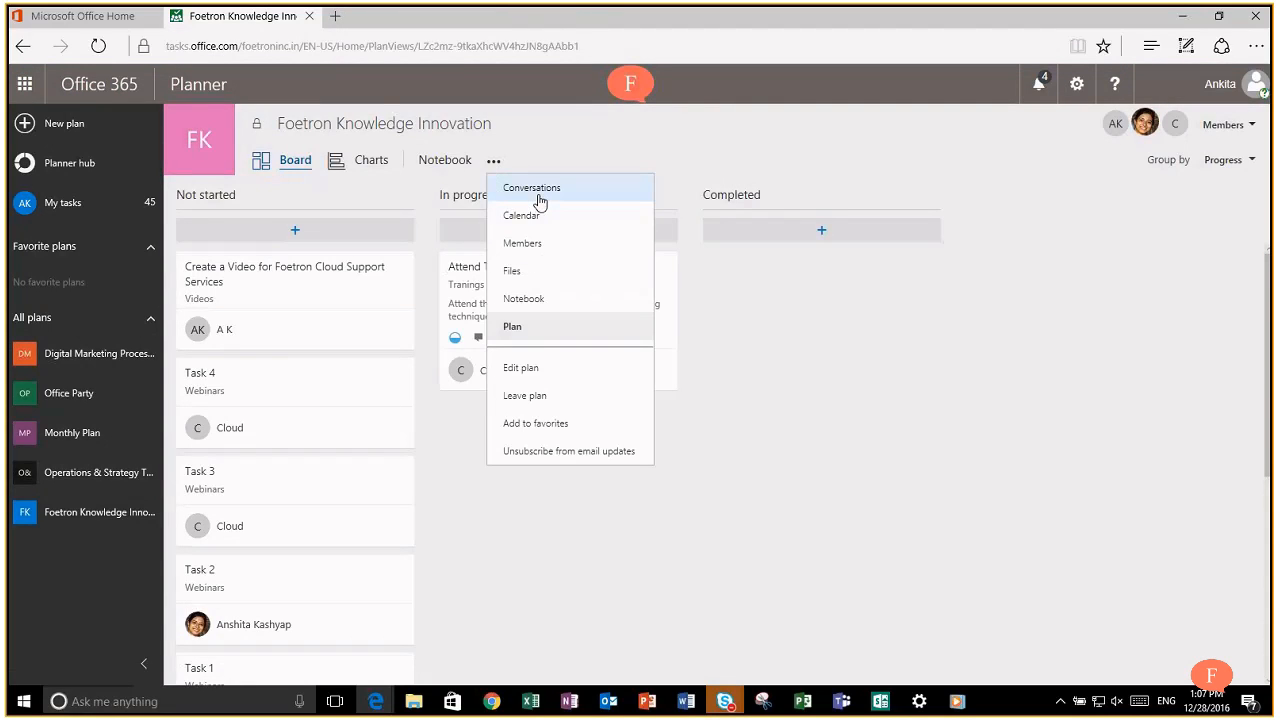
Step: Open the group's conversations in Outlook and group the Planner board by Assigned to
click(540, 200)
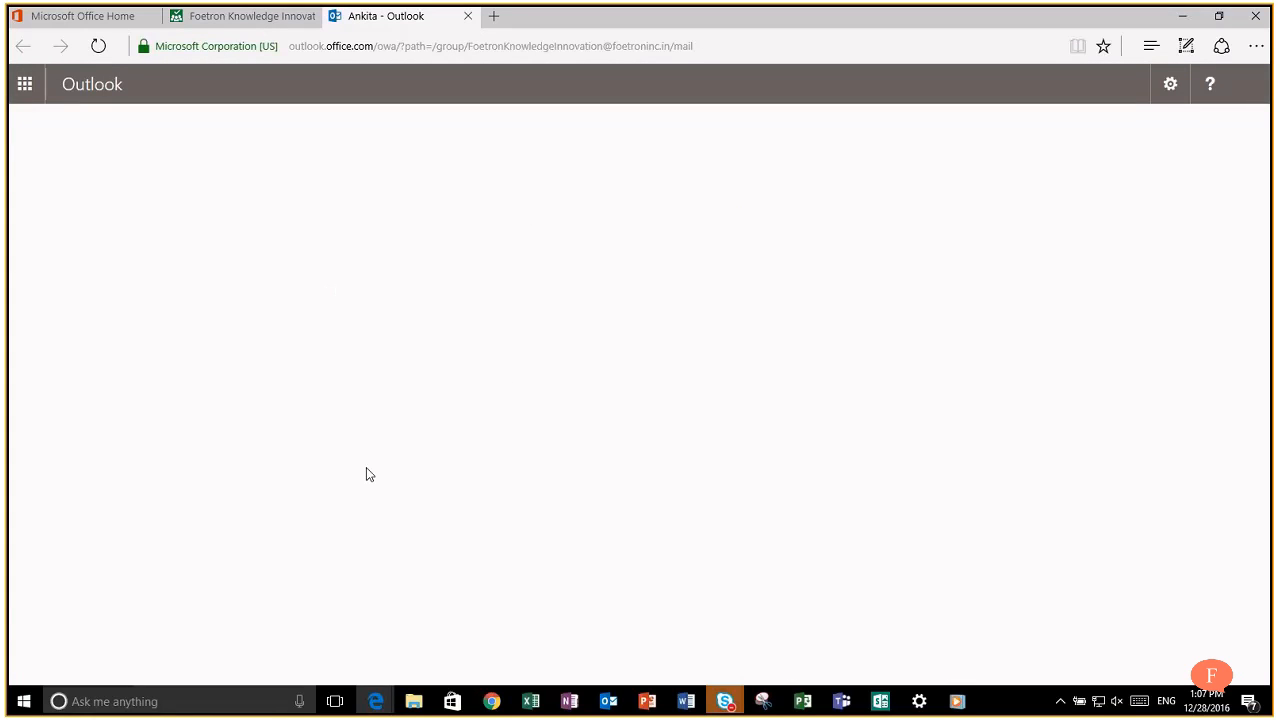
click(264, 15)
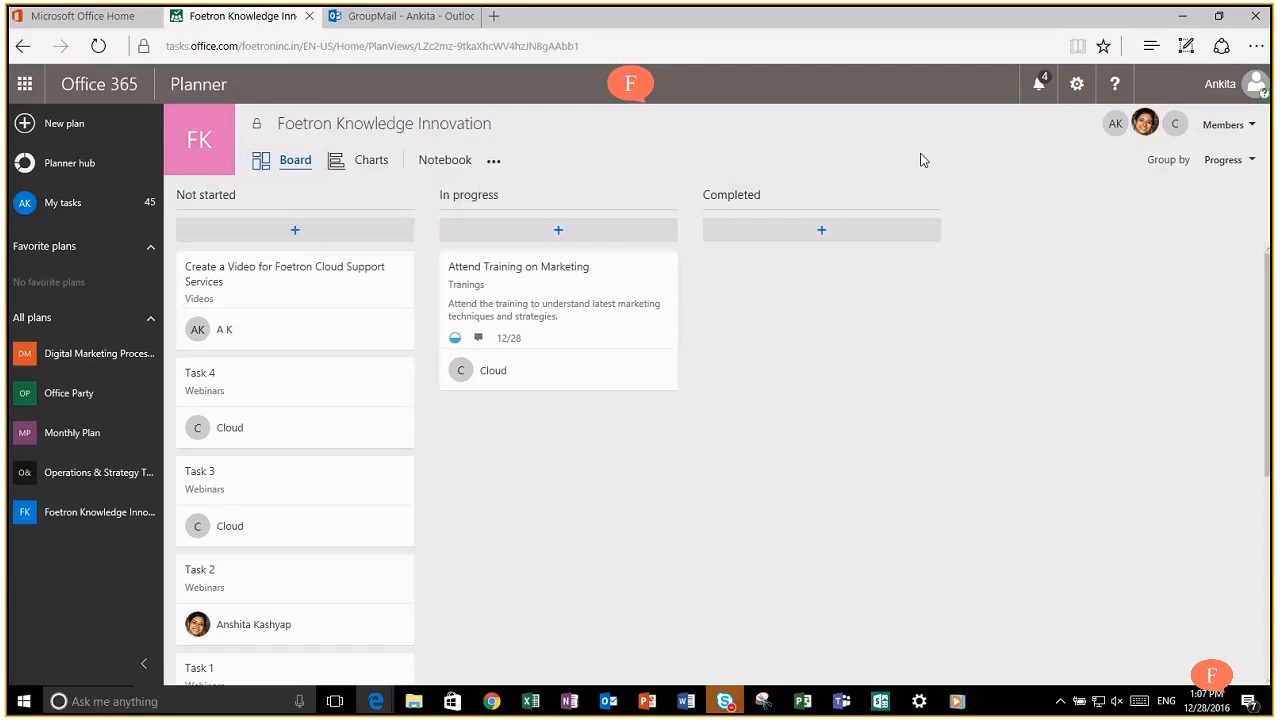
click(1250, 162)
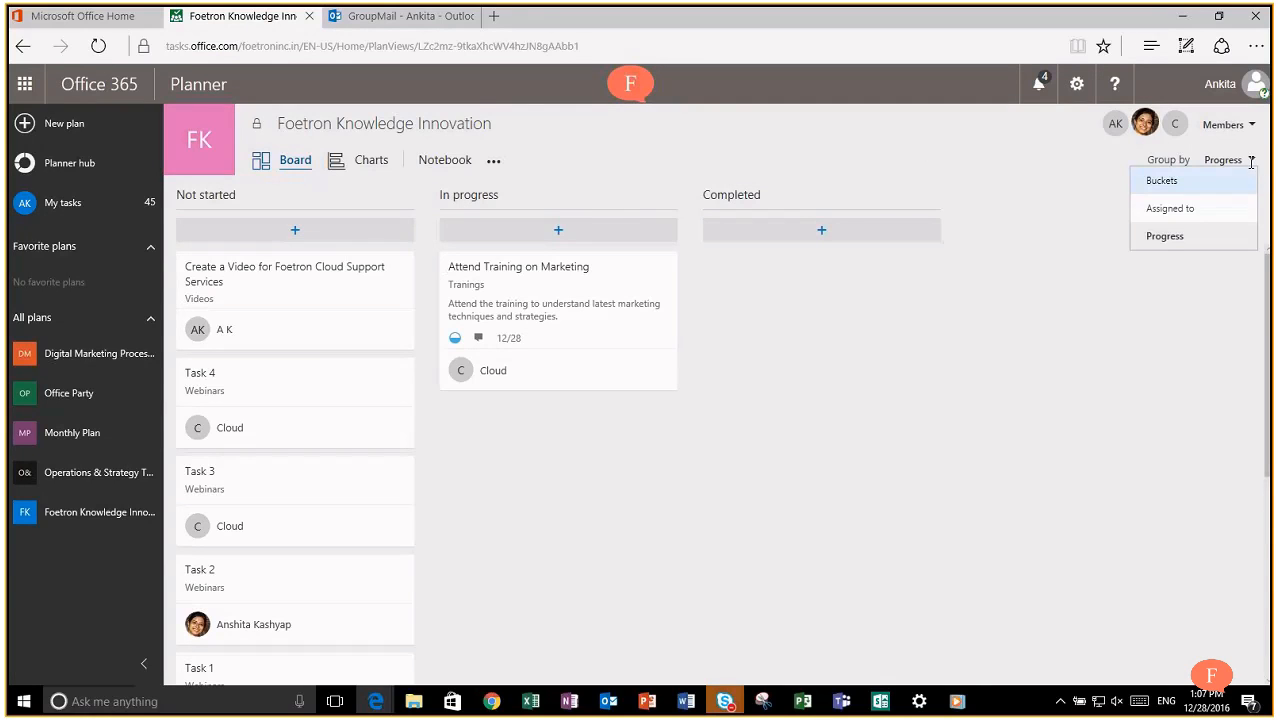
click(1203, 214)
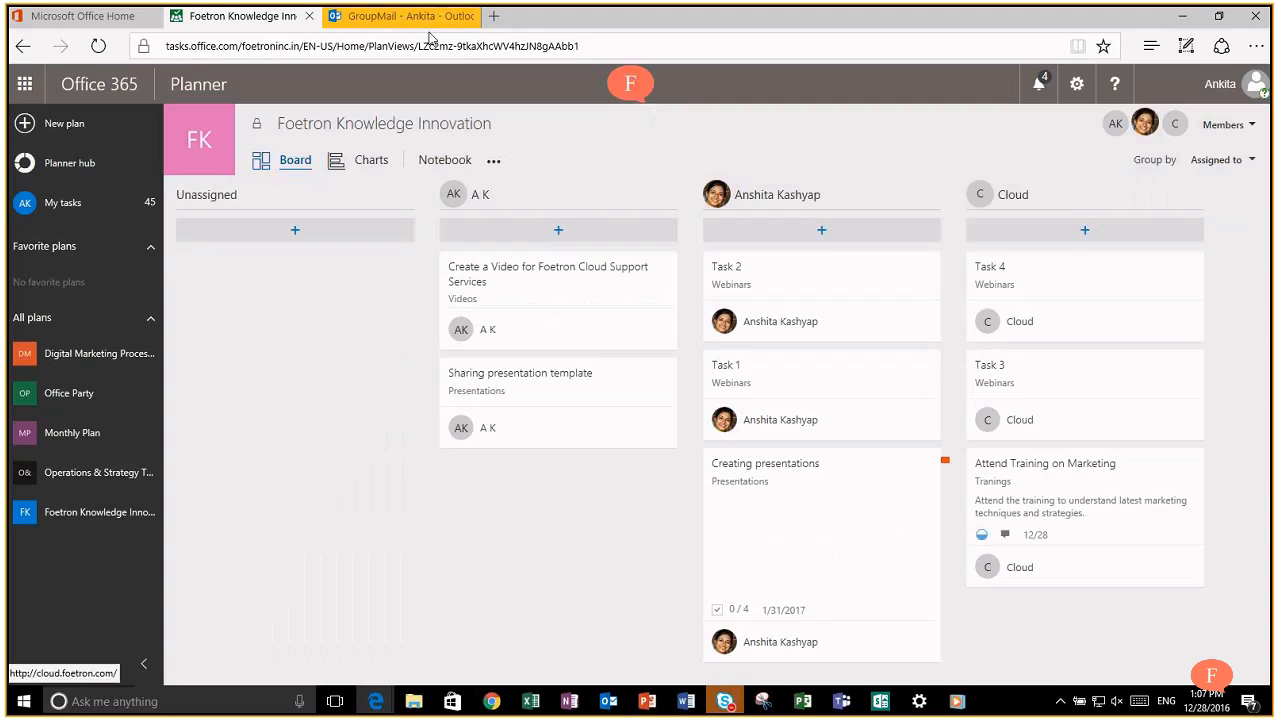
click(414, 20)
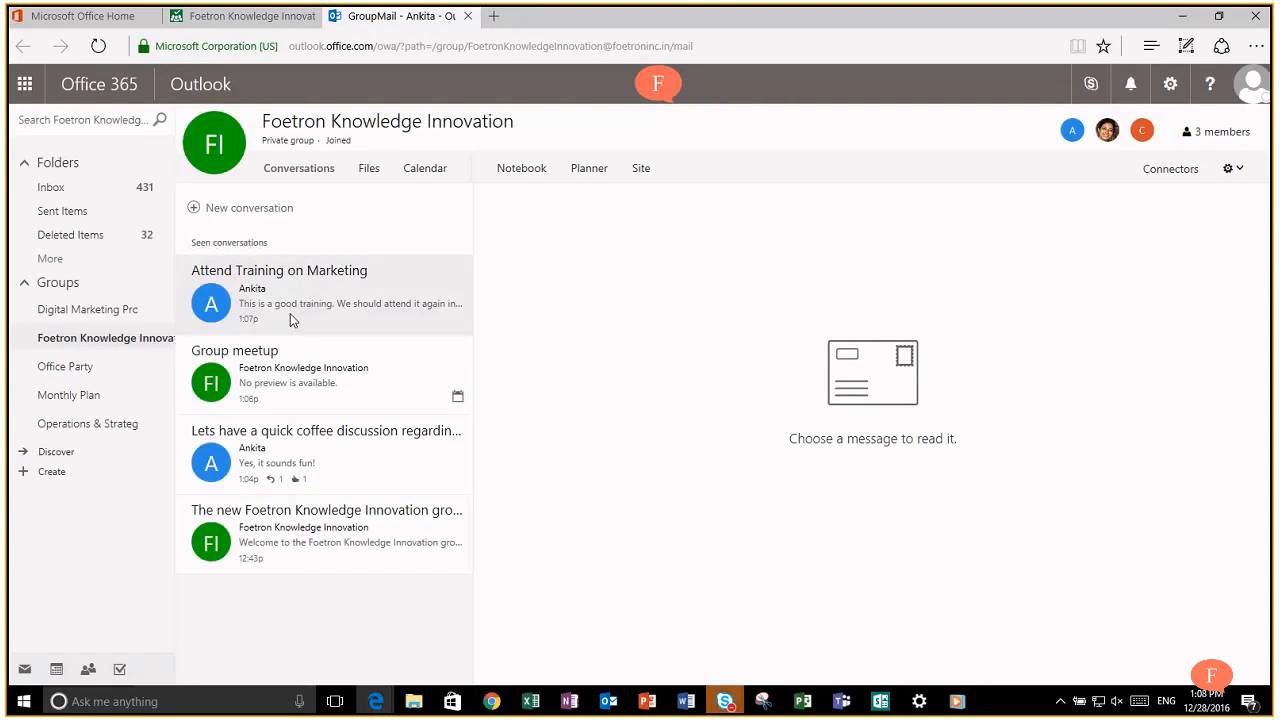
Step: Like the Attend Training on Marketing comment in group conversations, then close that tab
click(290, 316)
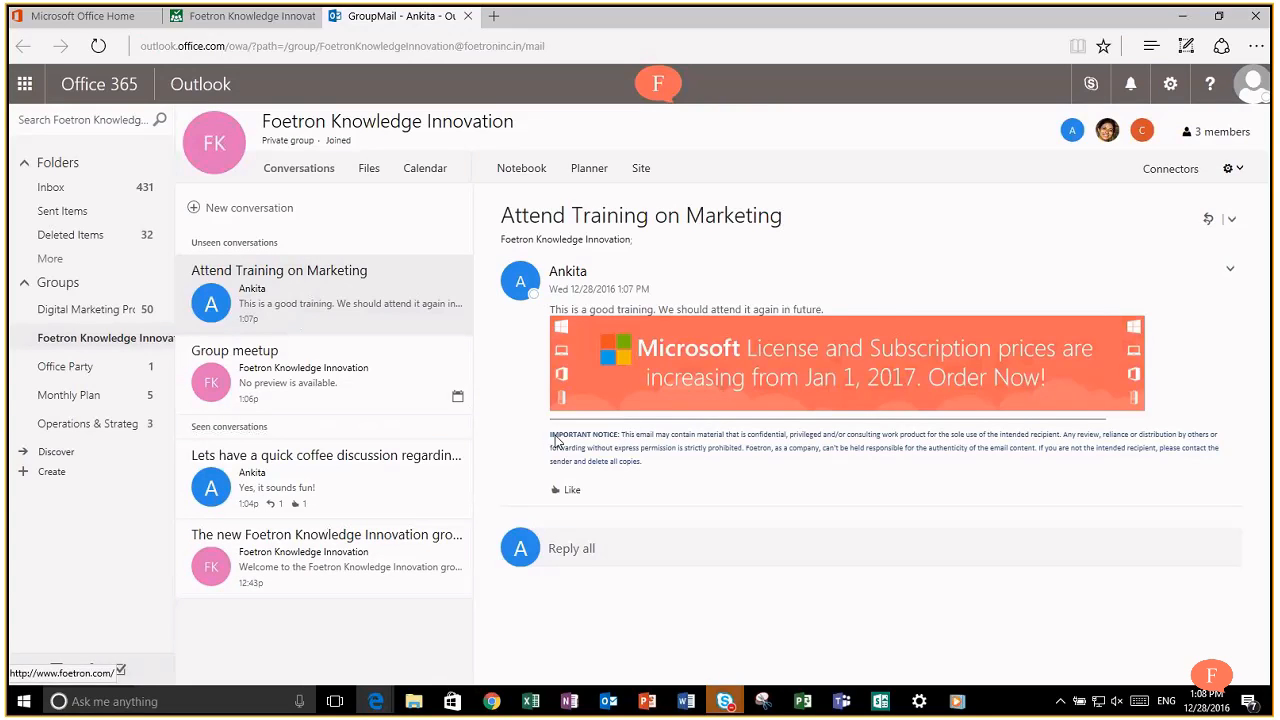
click(567, 493)
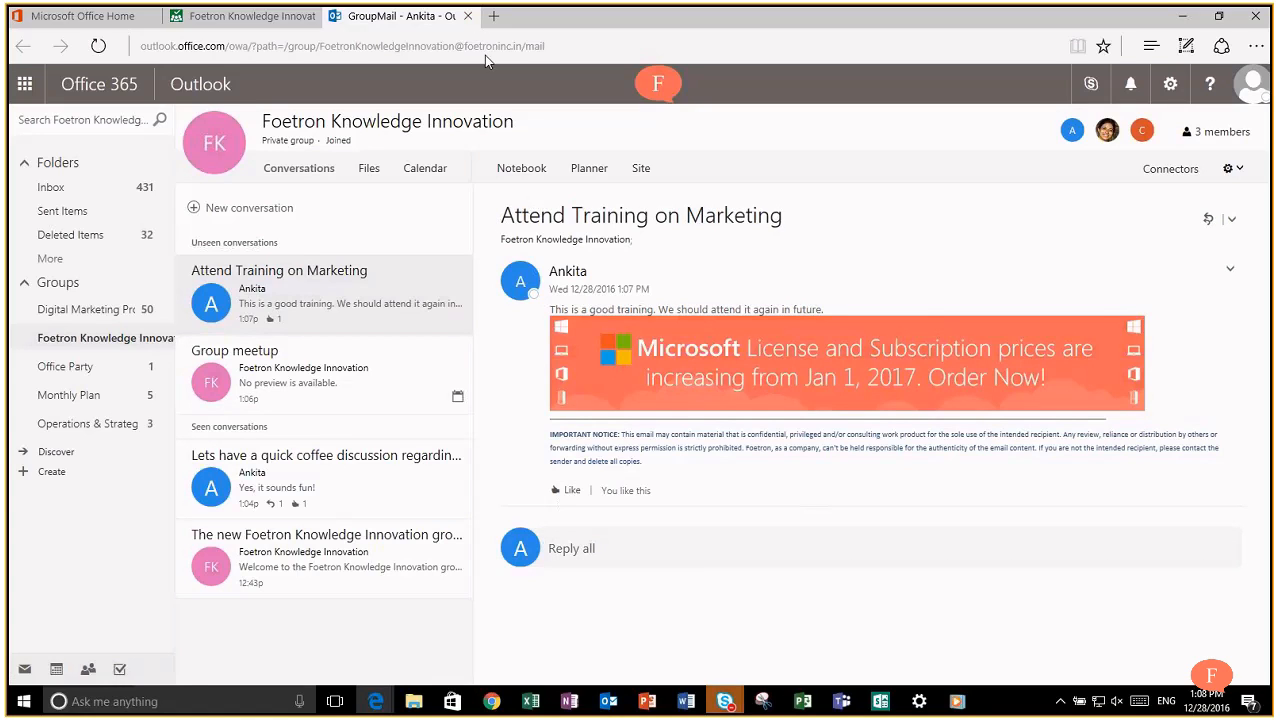
click(467, 16)
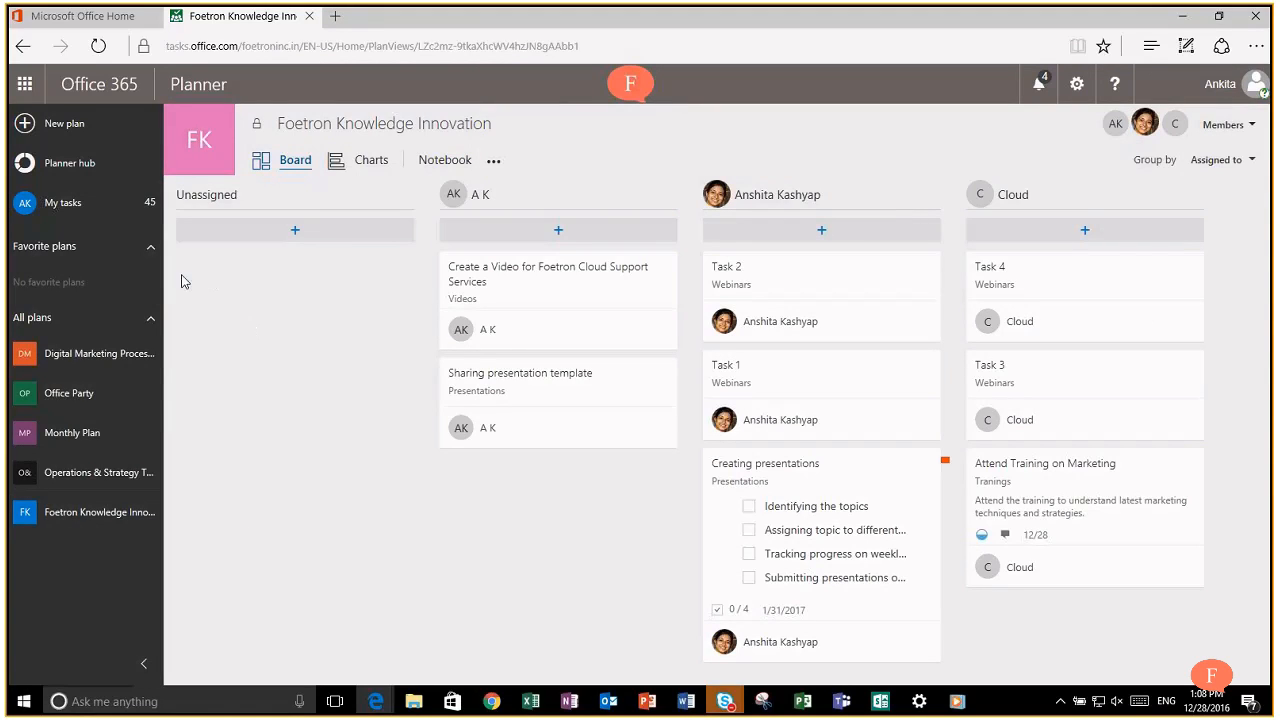
click(495, 168)
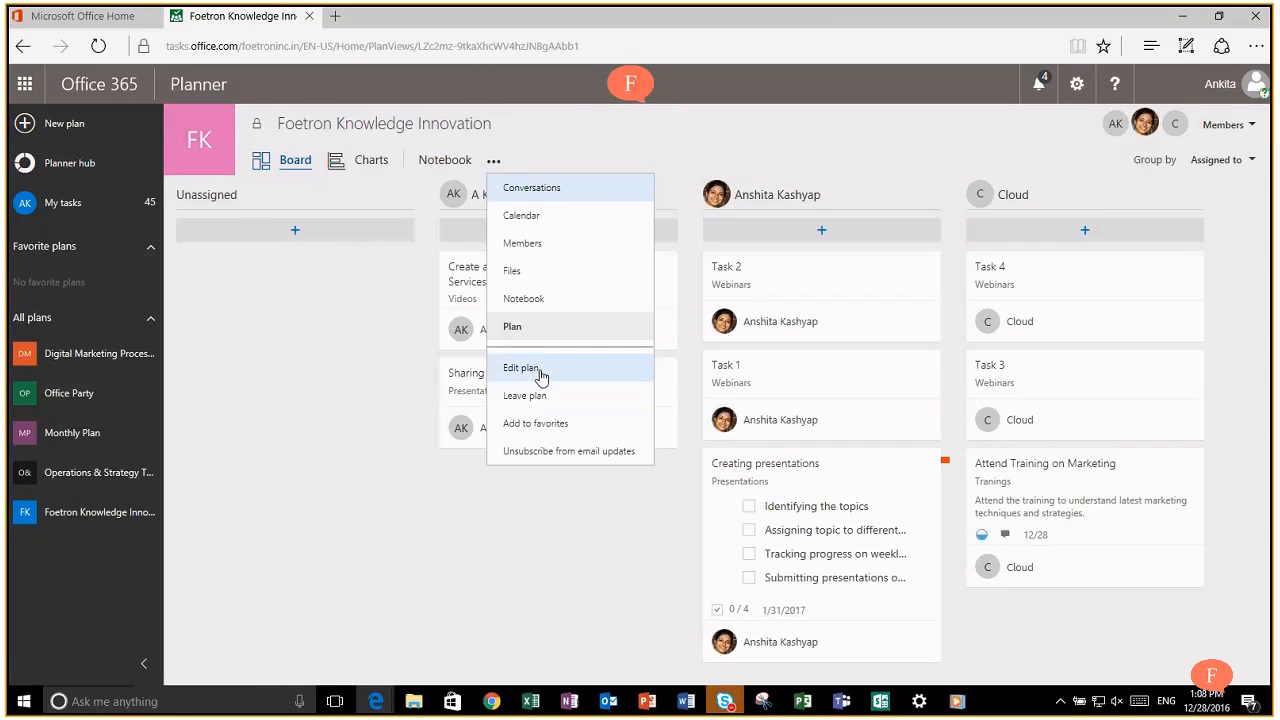
click(619, 290)
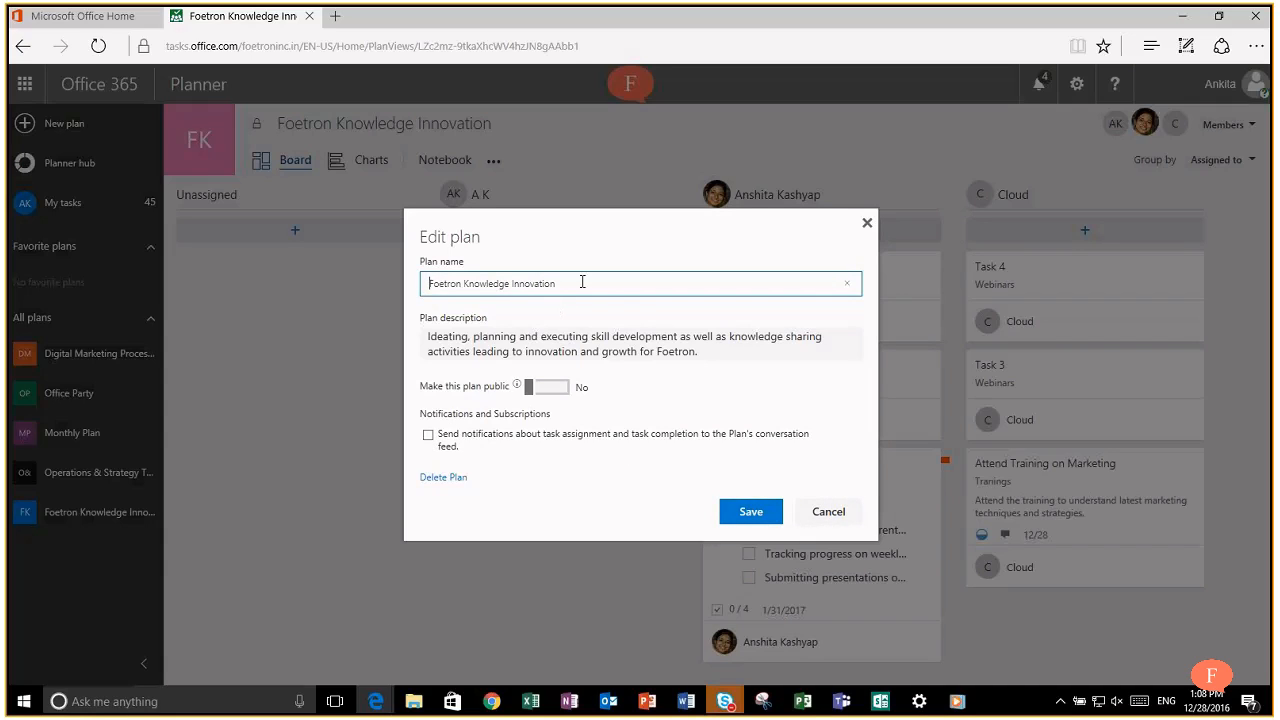
click(830, 512)
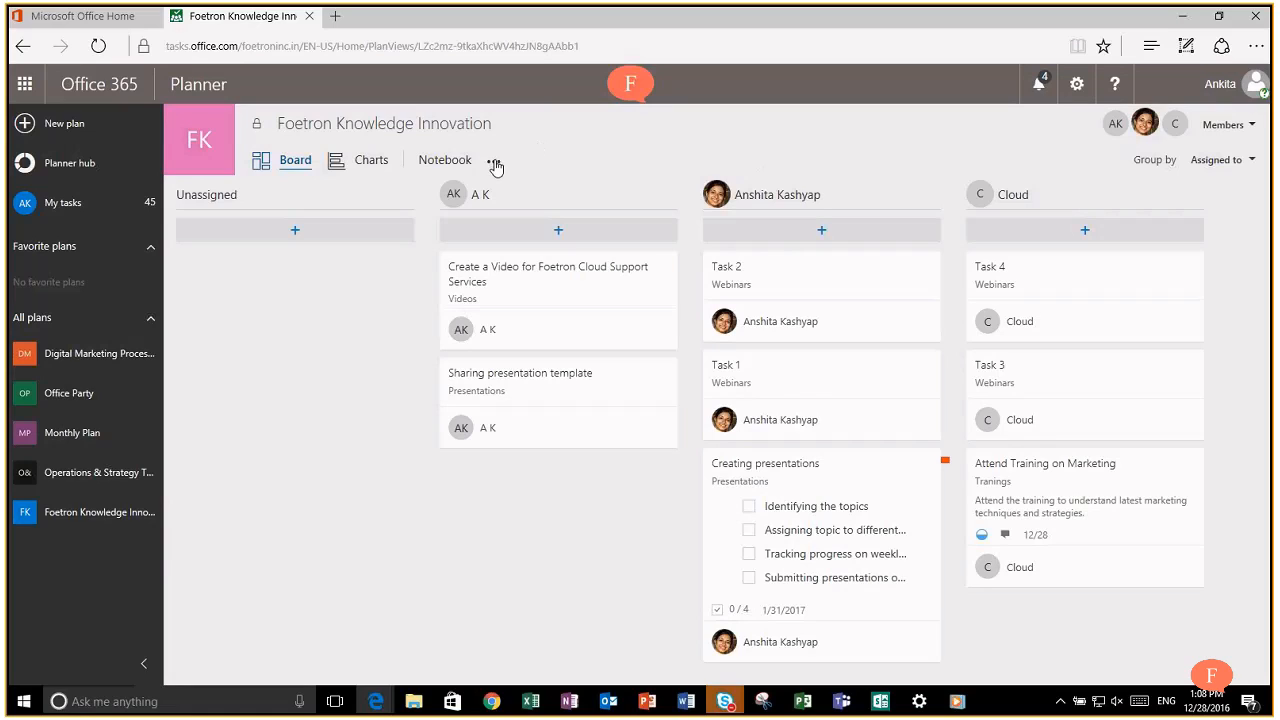
Step: Add a 'Contact Us' page in the notebook and enter the support e-mail address
click(426, 162)
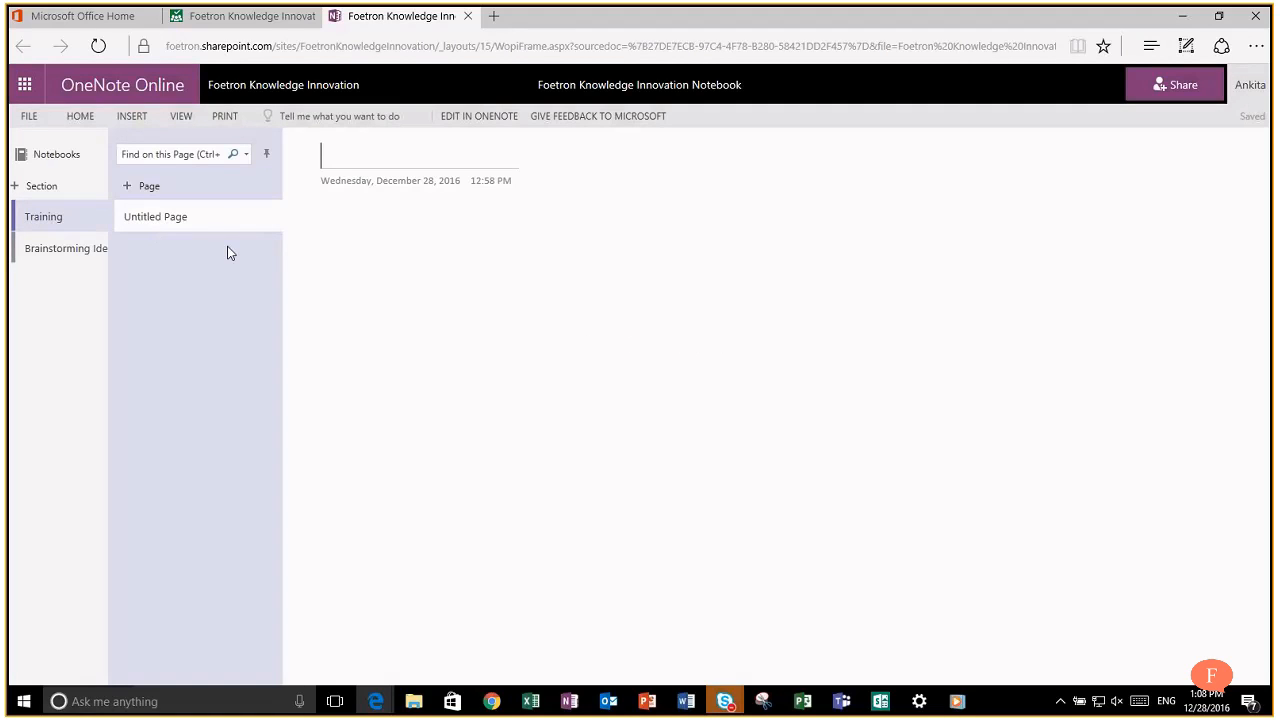
text(Contact Us)
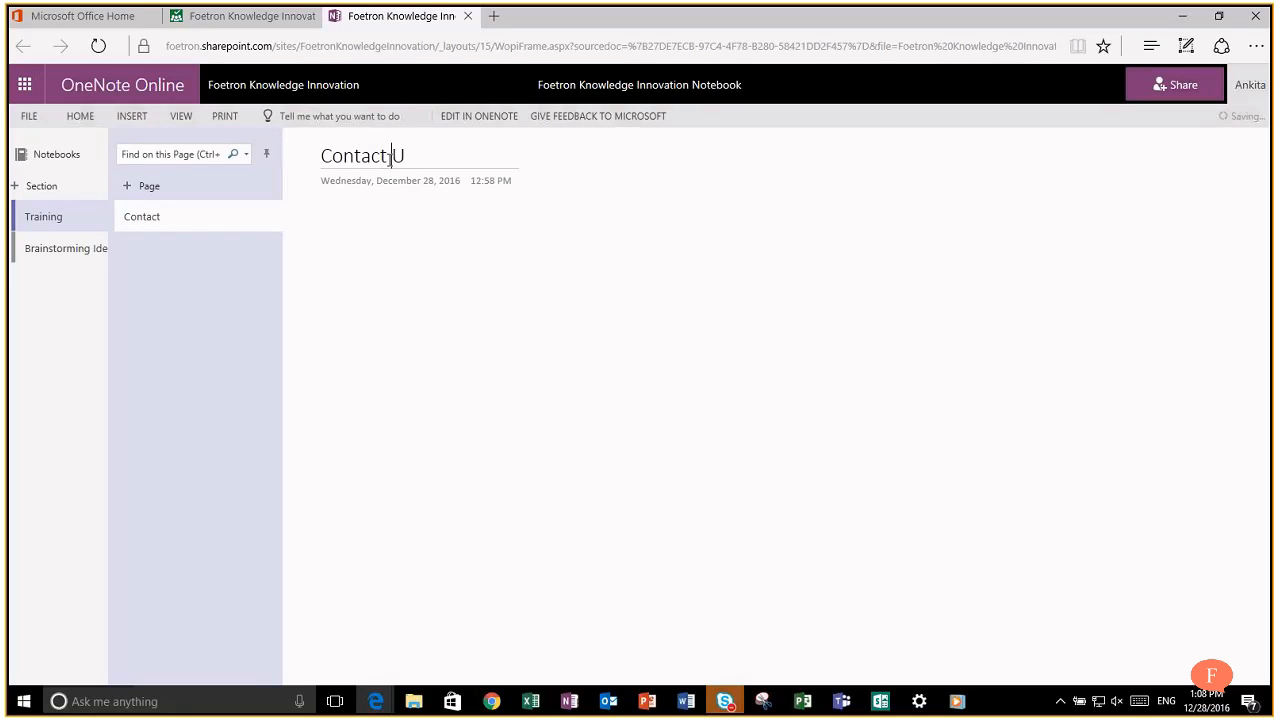
click(323, 228)
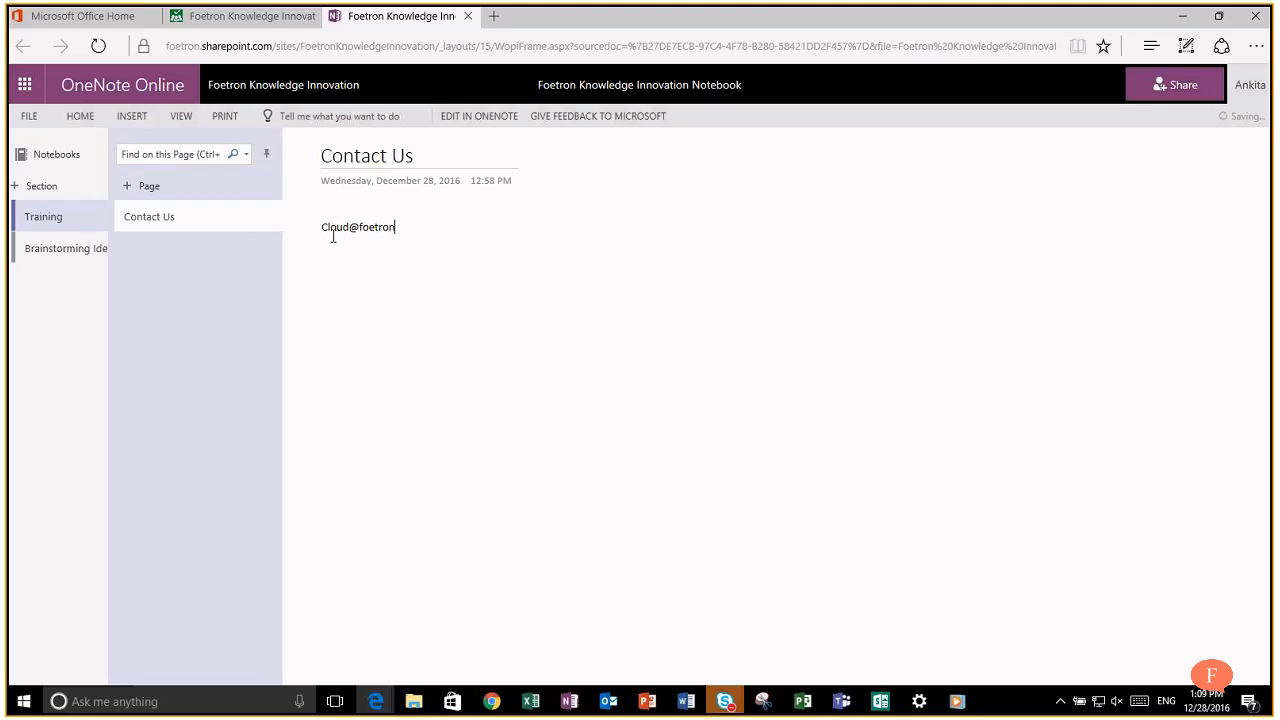
key(Return)
key(Return)
text(01)
key(BackSpace)
key(BackSpace)
text(www.foet)
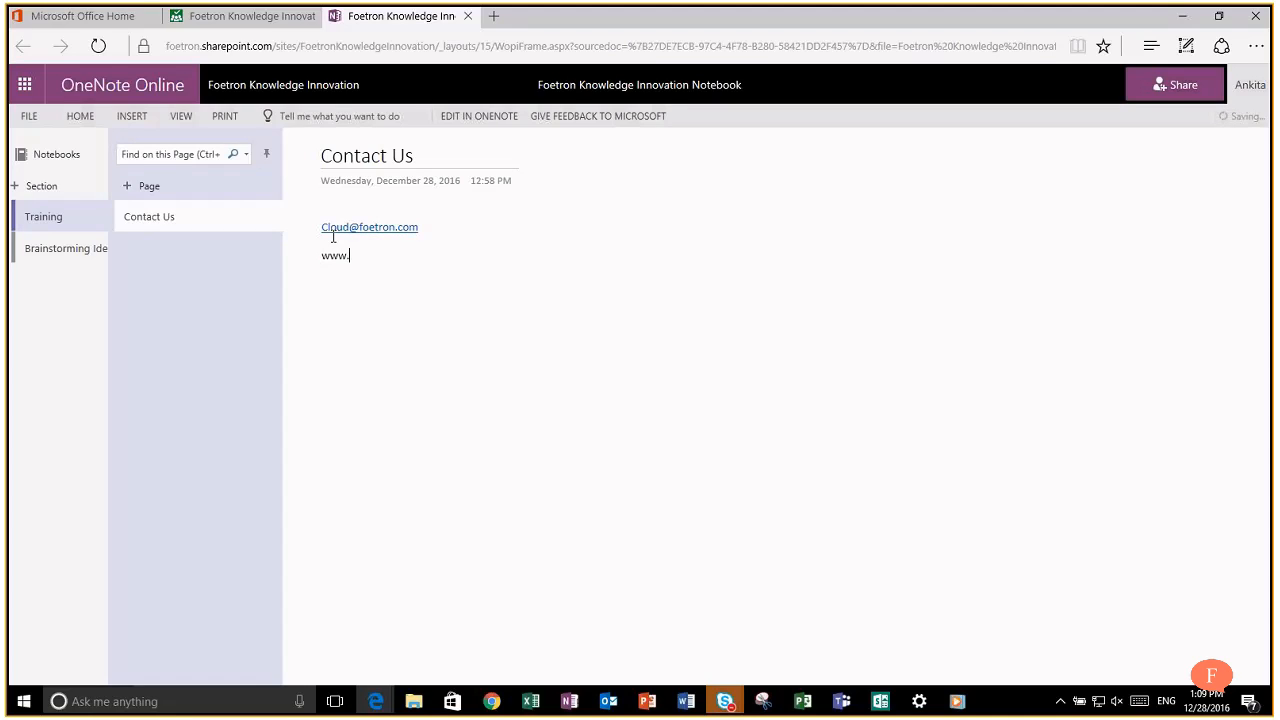
text(ron.com)
key(Return)
text(Cloud.)
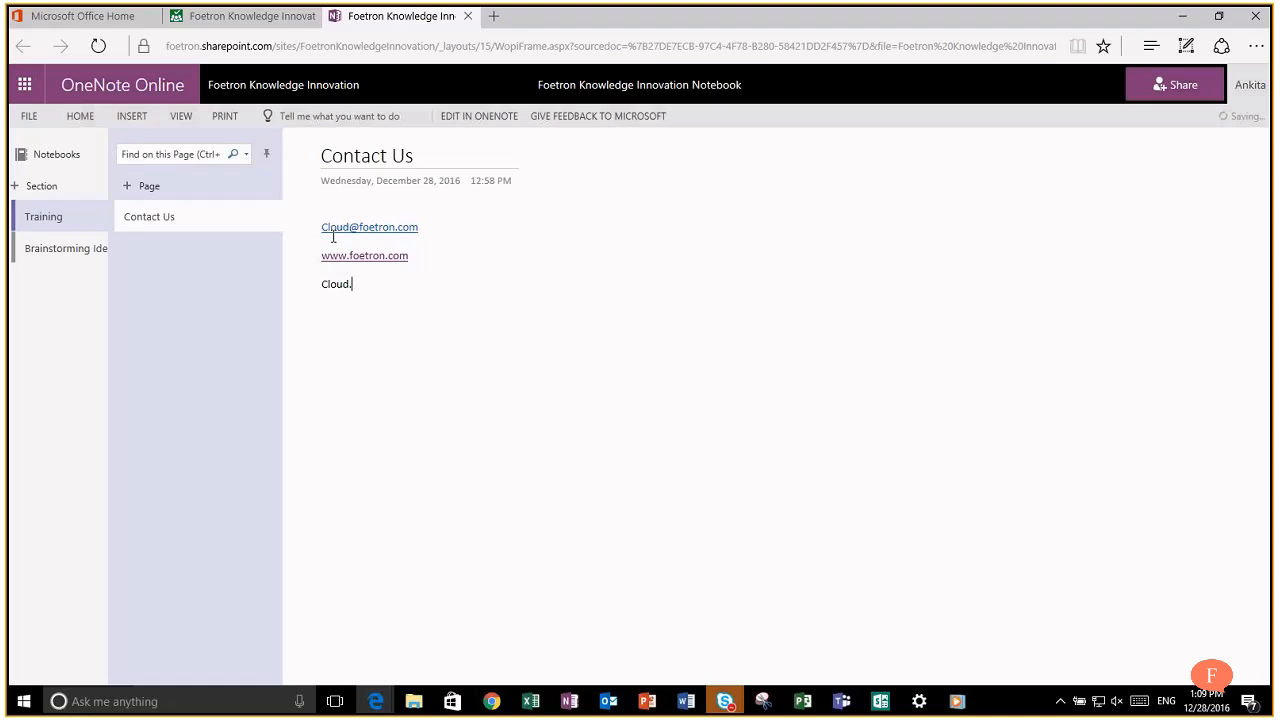
key(BackSpace)
key(BackSpace)
key(BackSpace)
key(BackSpace)
key(BackSpace)
text(Foetron Cloud Support Po)
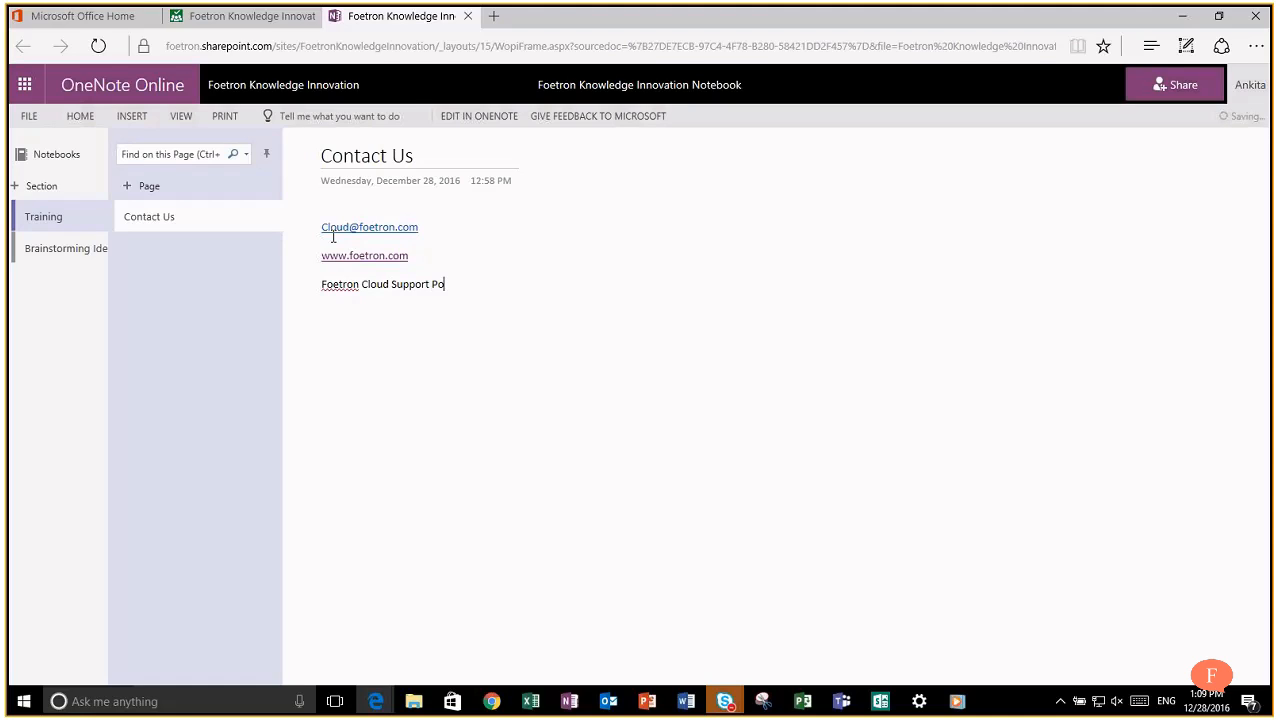
text(rtal)
key(Return)
key(BackSpace)
text(cloud.foetron.com)
key(Left)
key(Left)
key(Left)
key(Left)
key(Left)
key(Left)
key(Left)
key(Left)
key(Left)
key(Left)
key(Left)
key(Left)
key(Left)
key(Left)
key(Left)
key(Left)
key(Return)
text(ww.)
key(BackSpace)
text(w.facebook.co)
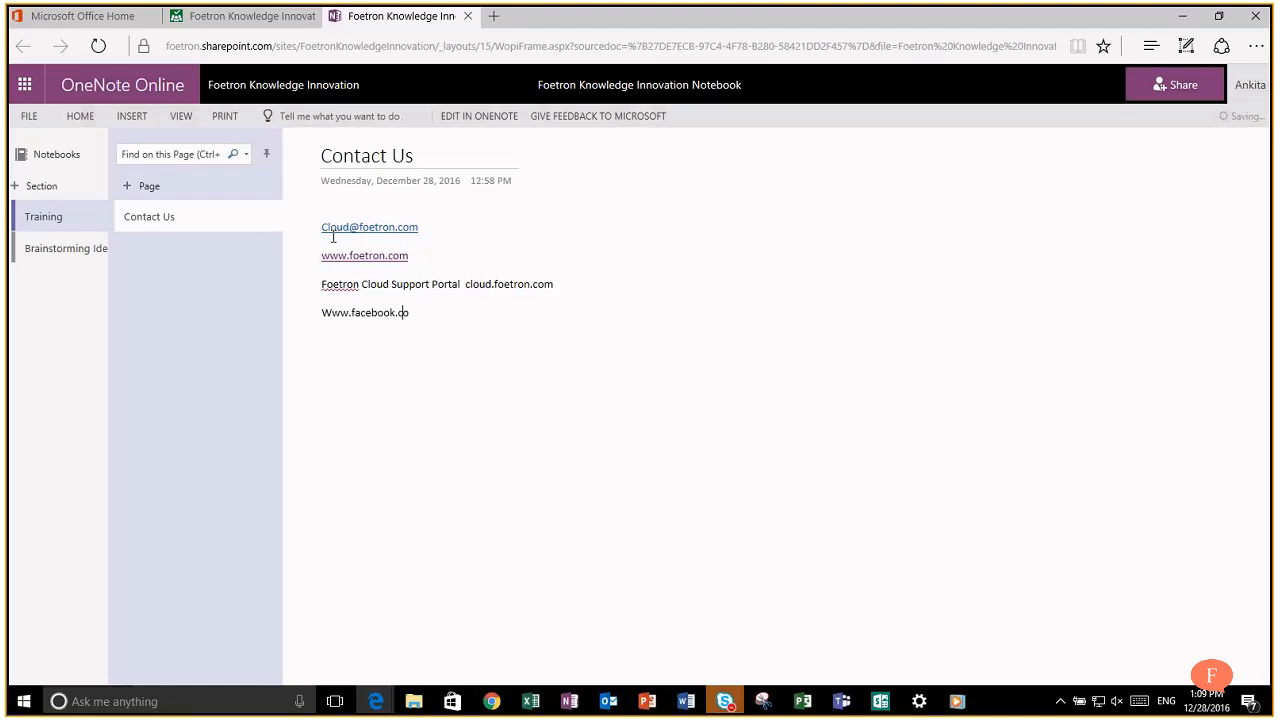
text(m/foetron)
key(Return)
text(Www.tw)
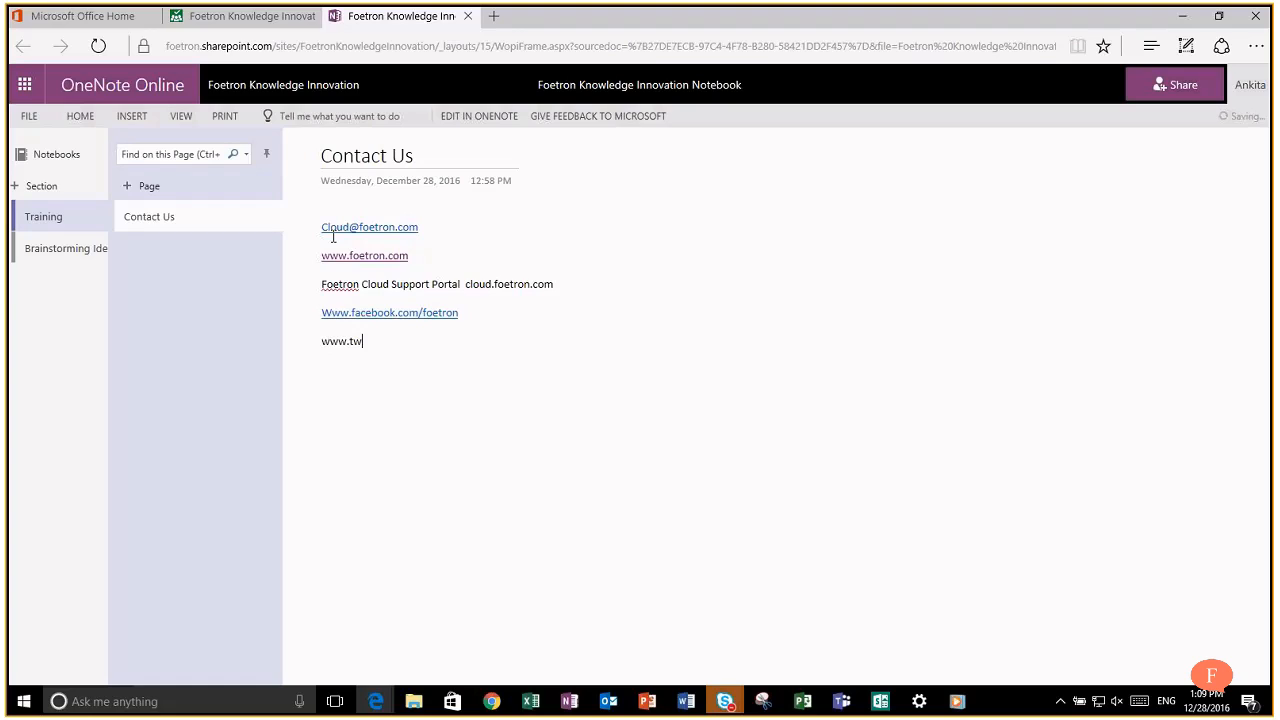
text(itter.com/foetron)
key(Return)
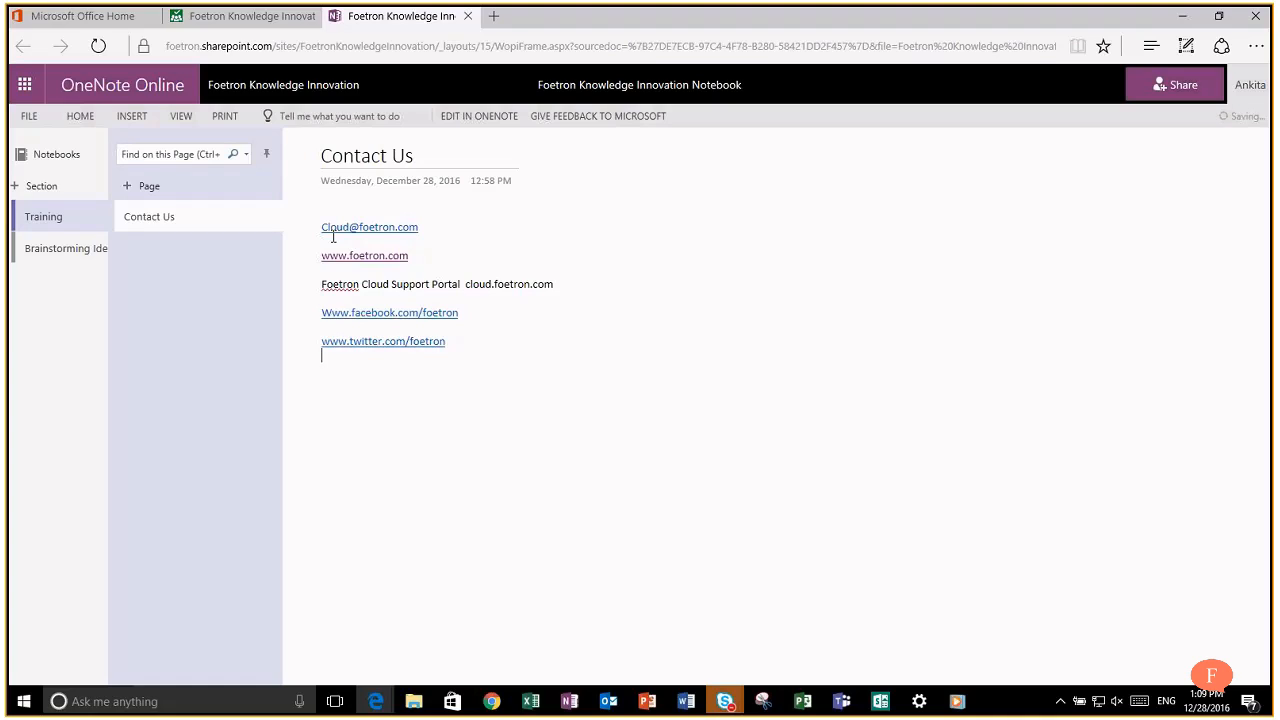
key(Return)
text(Linkedin)
key(Return)
text(Youtube Videos)
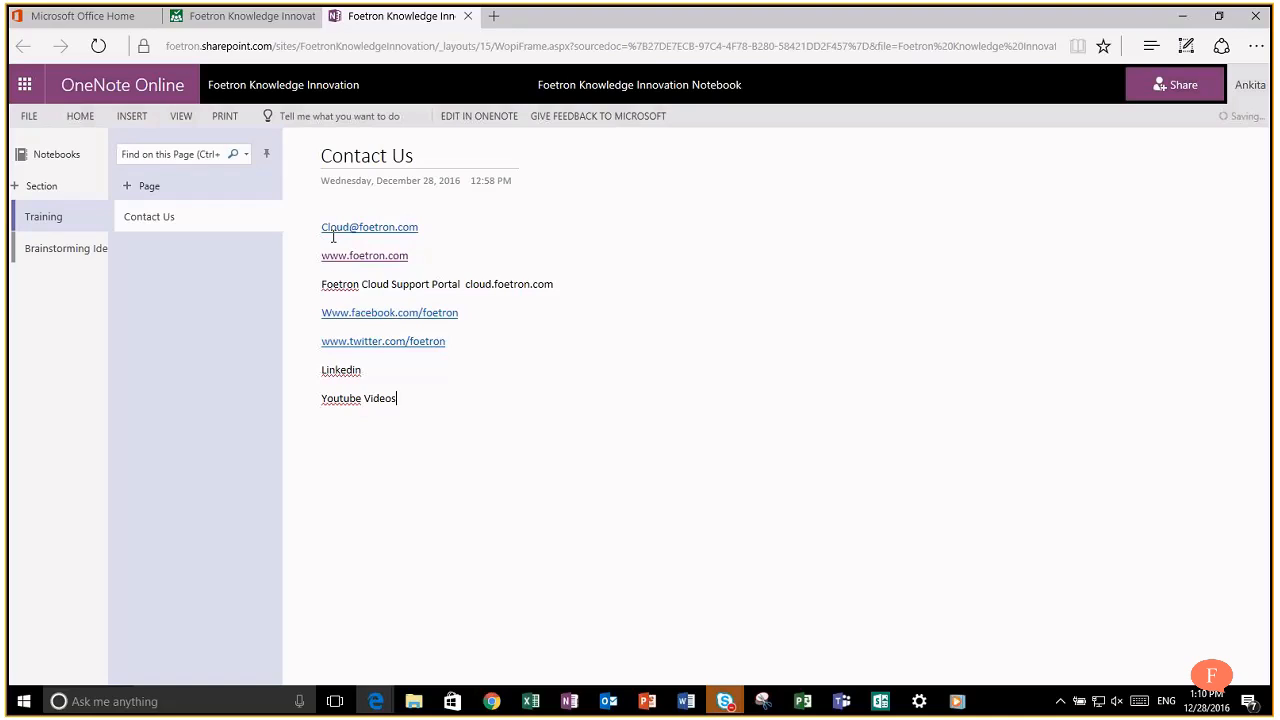
key(Return)
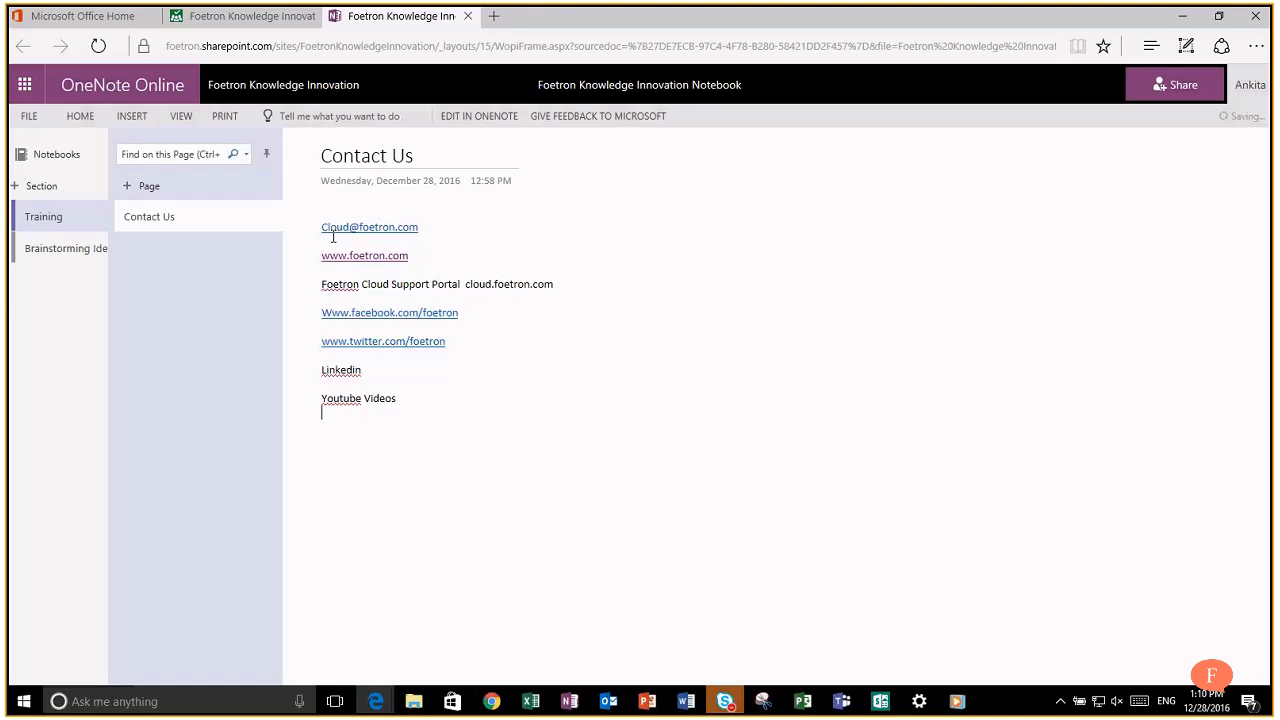